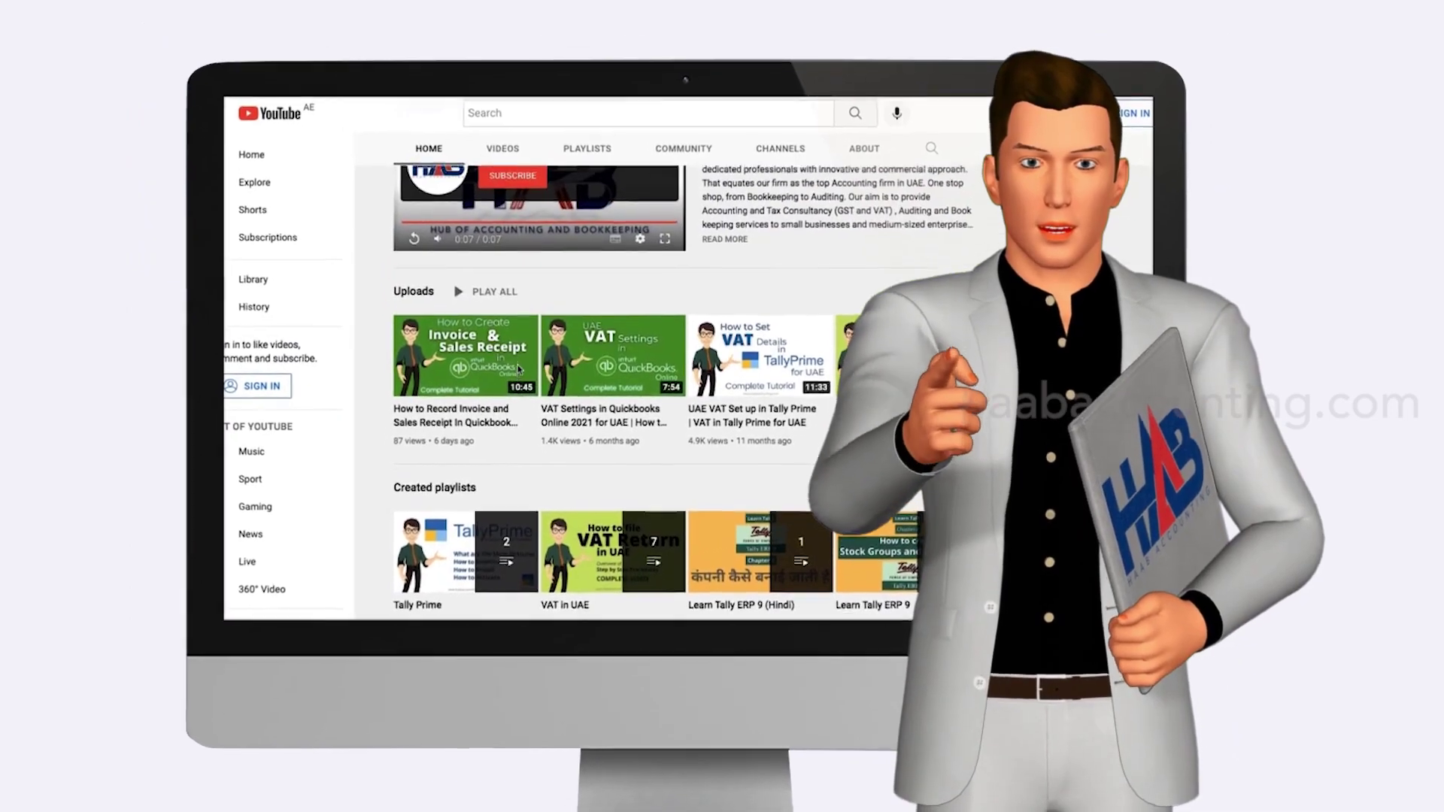
pyautogui.scroll(2, 548, 377)
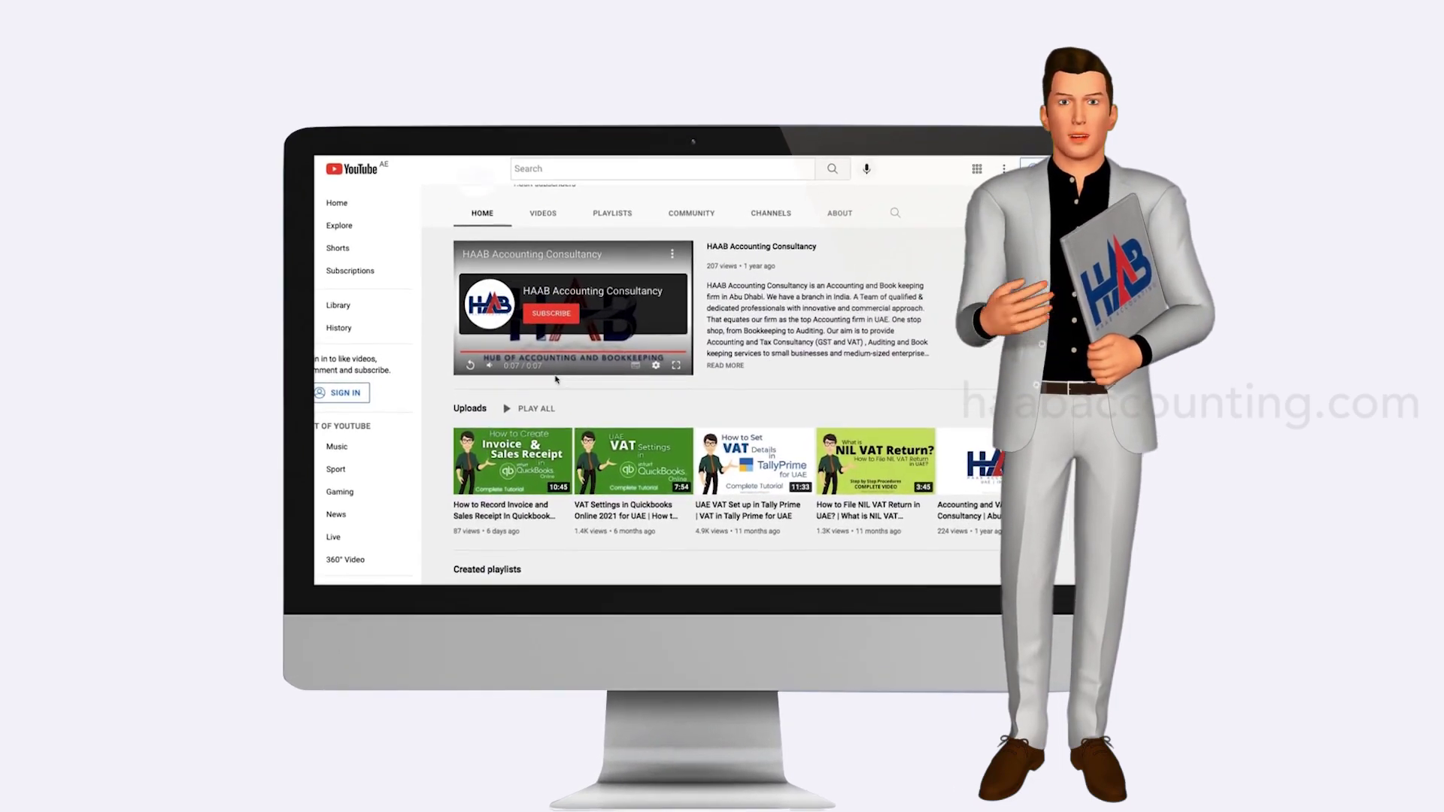
# Scroll through the HAAB Accounting channel page until Excel's new-workbook gallery appears
pyautogui.scroll(-2, 542, 376)
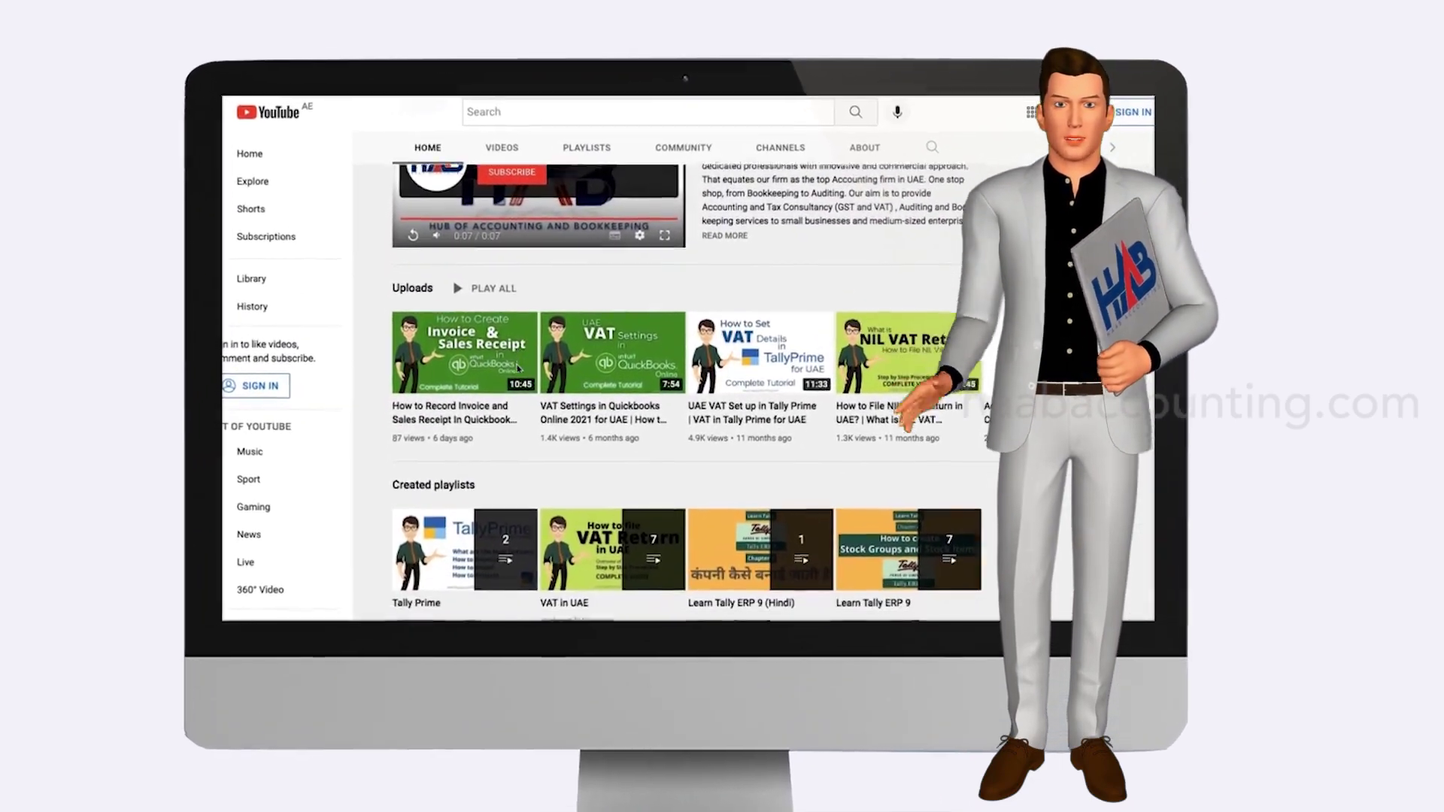
pyautogui.scroll(-1, 519, 368)
pyautogui.scroll(2, 519, 368)
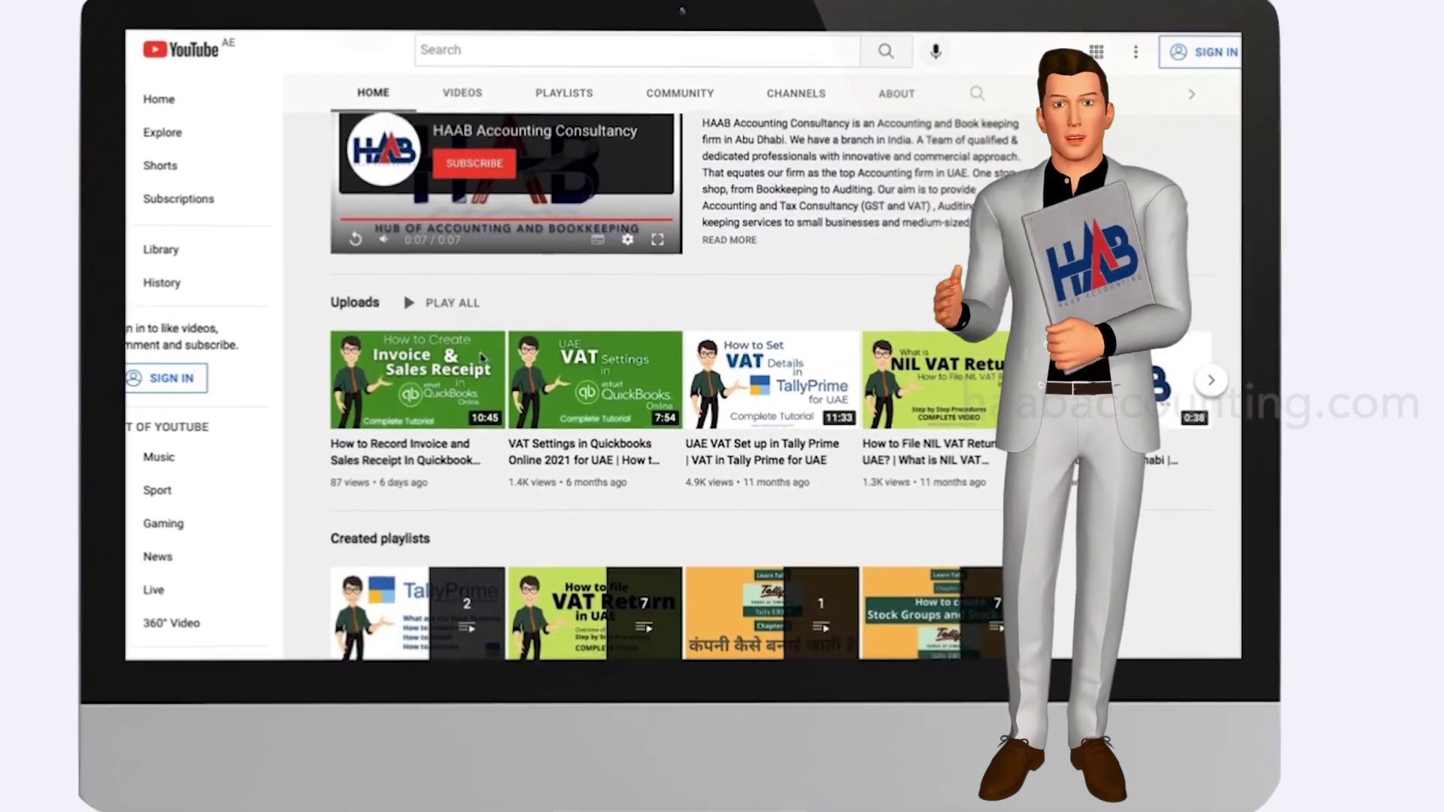
pyautogui.scroll(2, 489, 357)
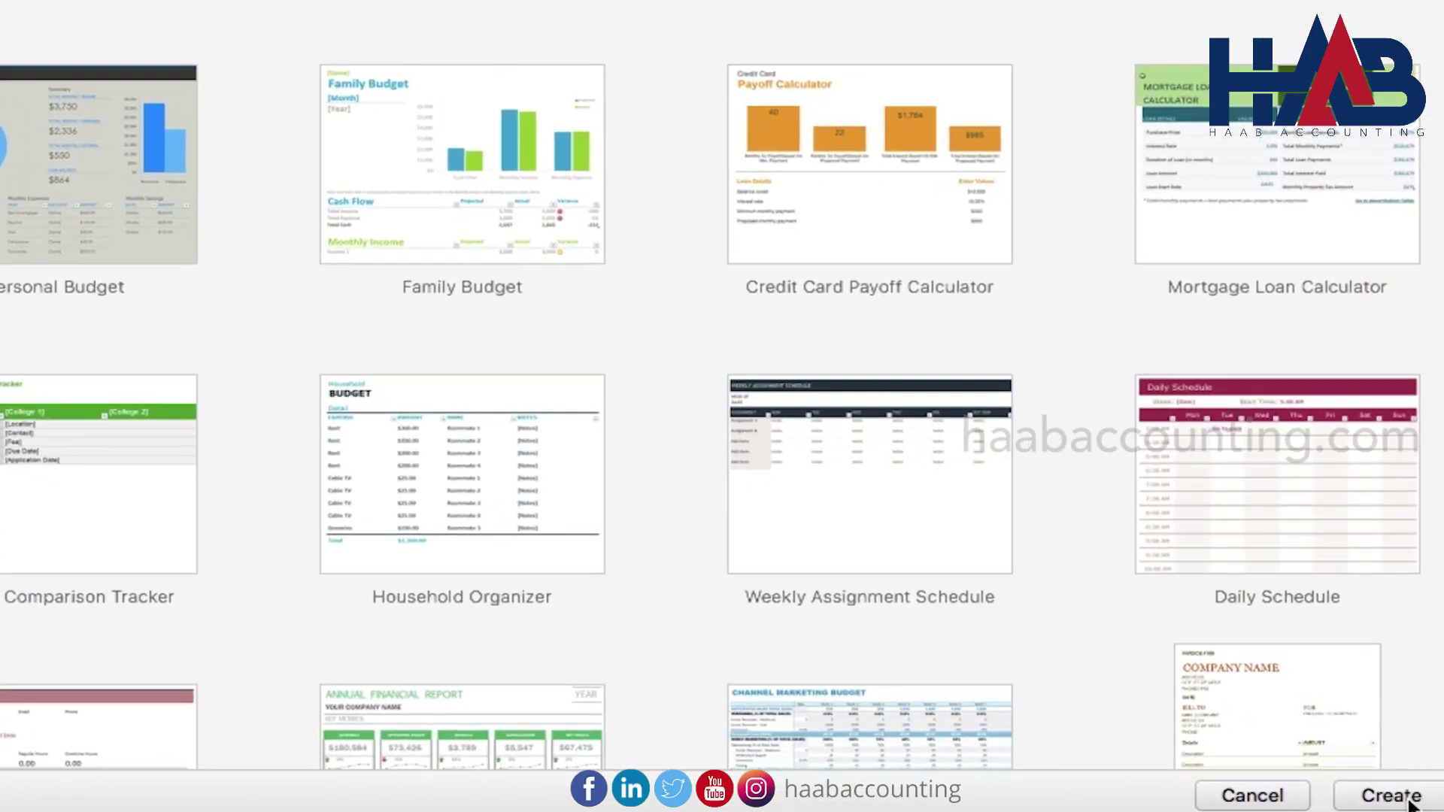
# Create a blank workbook and rename Sheet1 to Info
pyautogui.click(1408, 802)
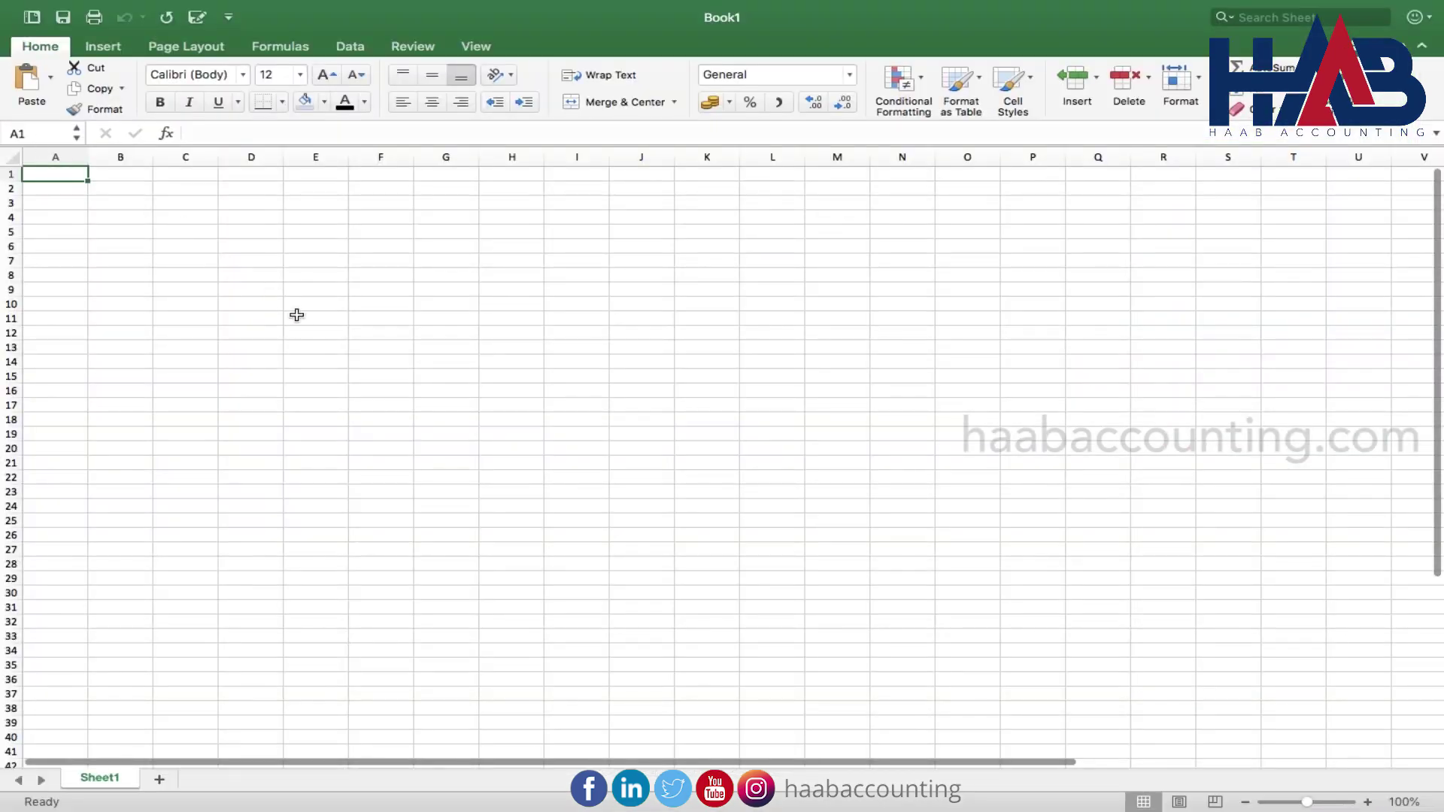
pyautogui.click(297, 316)
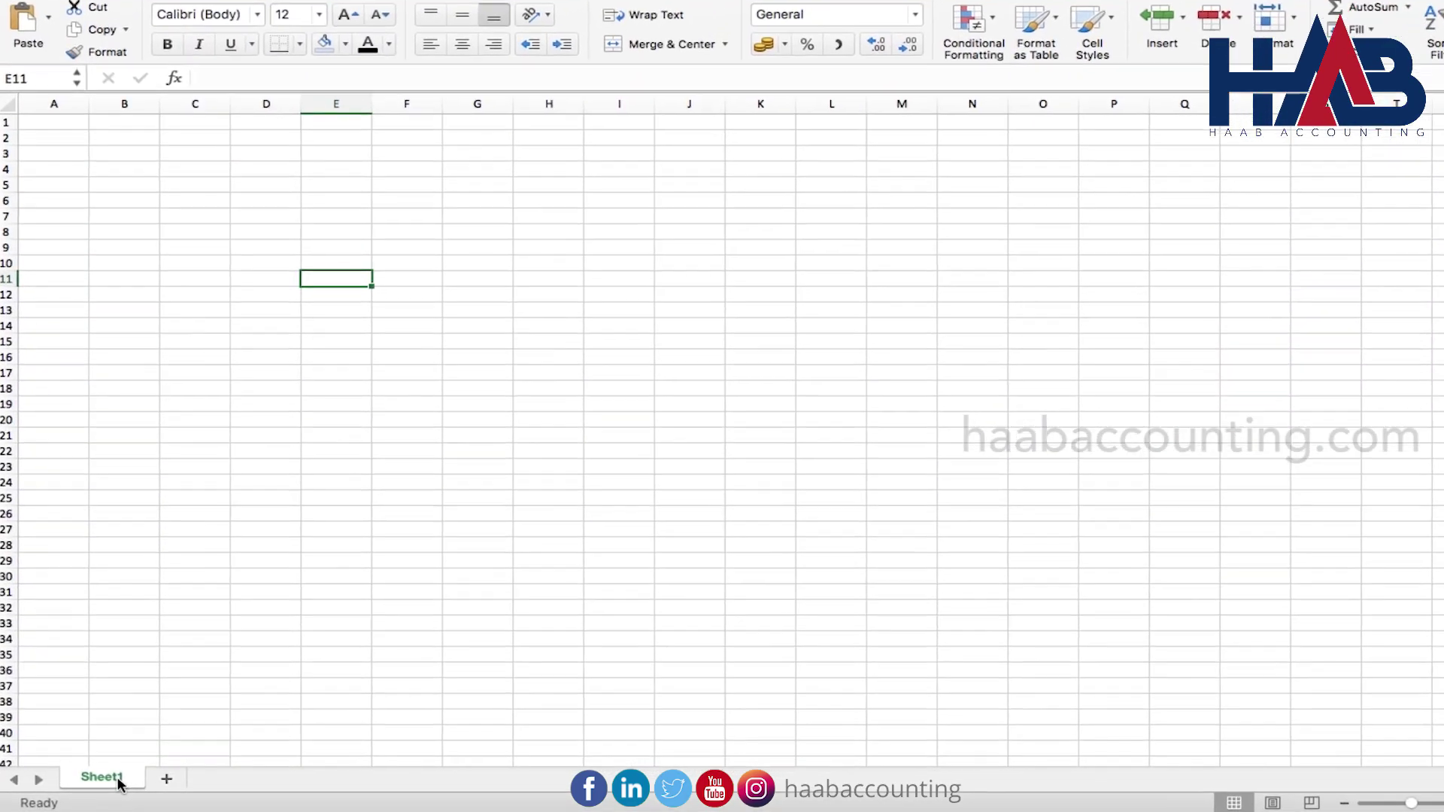
pyautogui.doubleClick(115, 780)
pyautogui.write('Info')
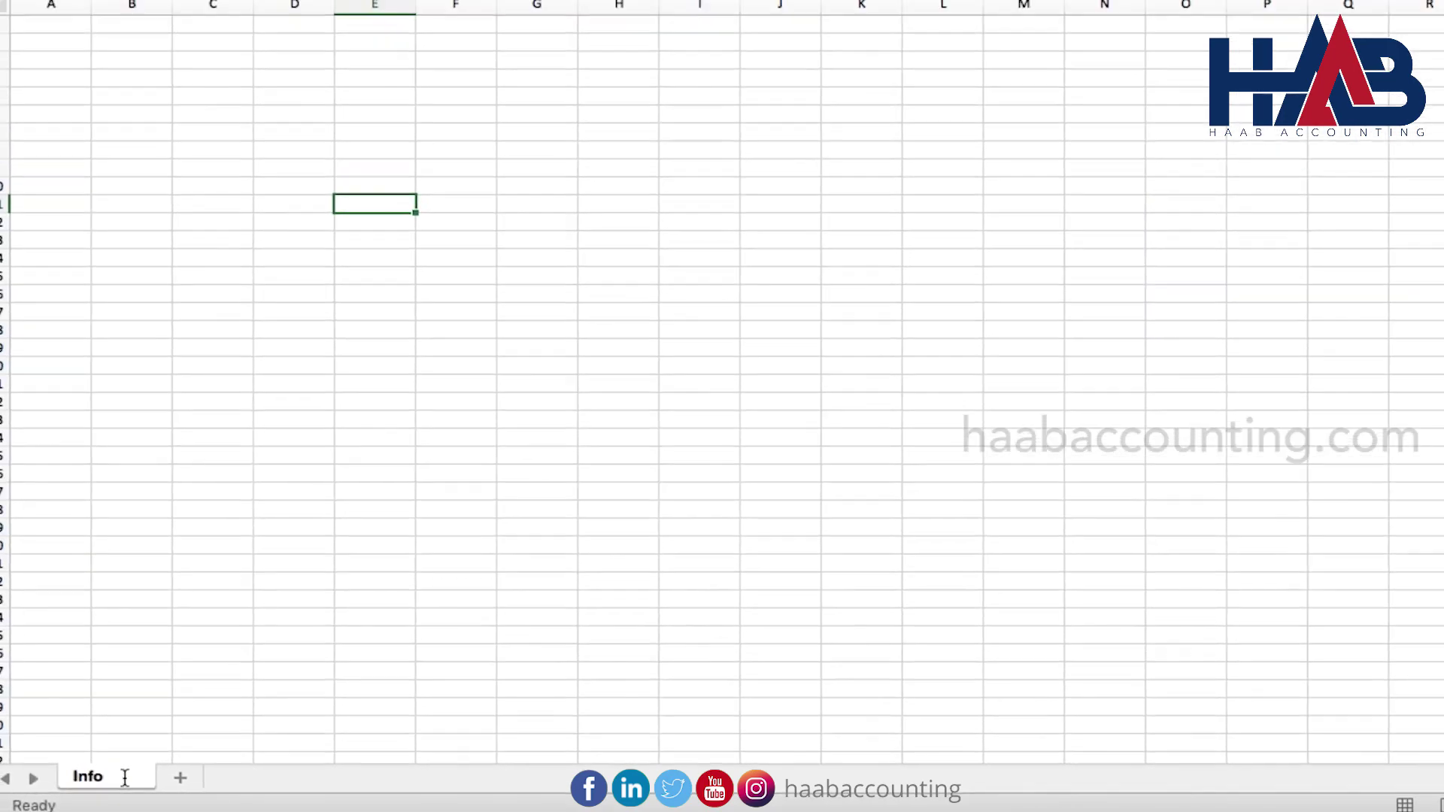
# Enter the labels Company Name, TRN and Return Period in column B
pyautogui.click(167, 122)
pyautogui.write('Company Na')
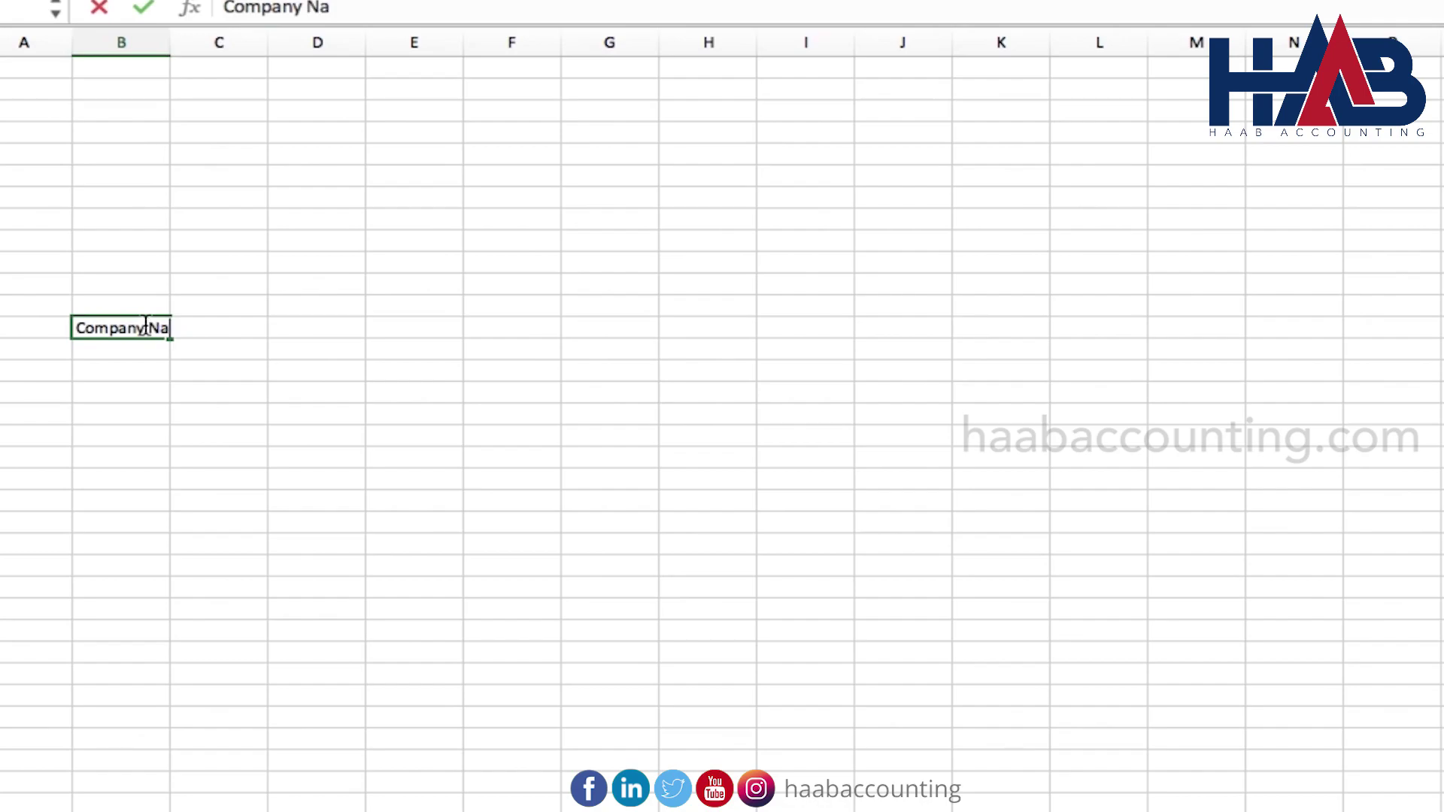
pyautogui.press('Return')
pyautogui.press('Return')
pyautogui.press('Return')
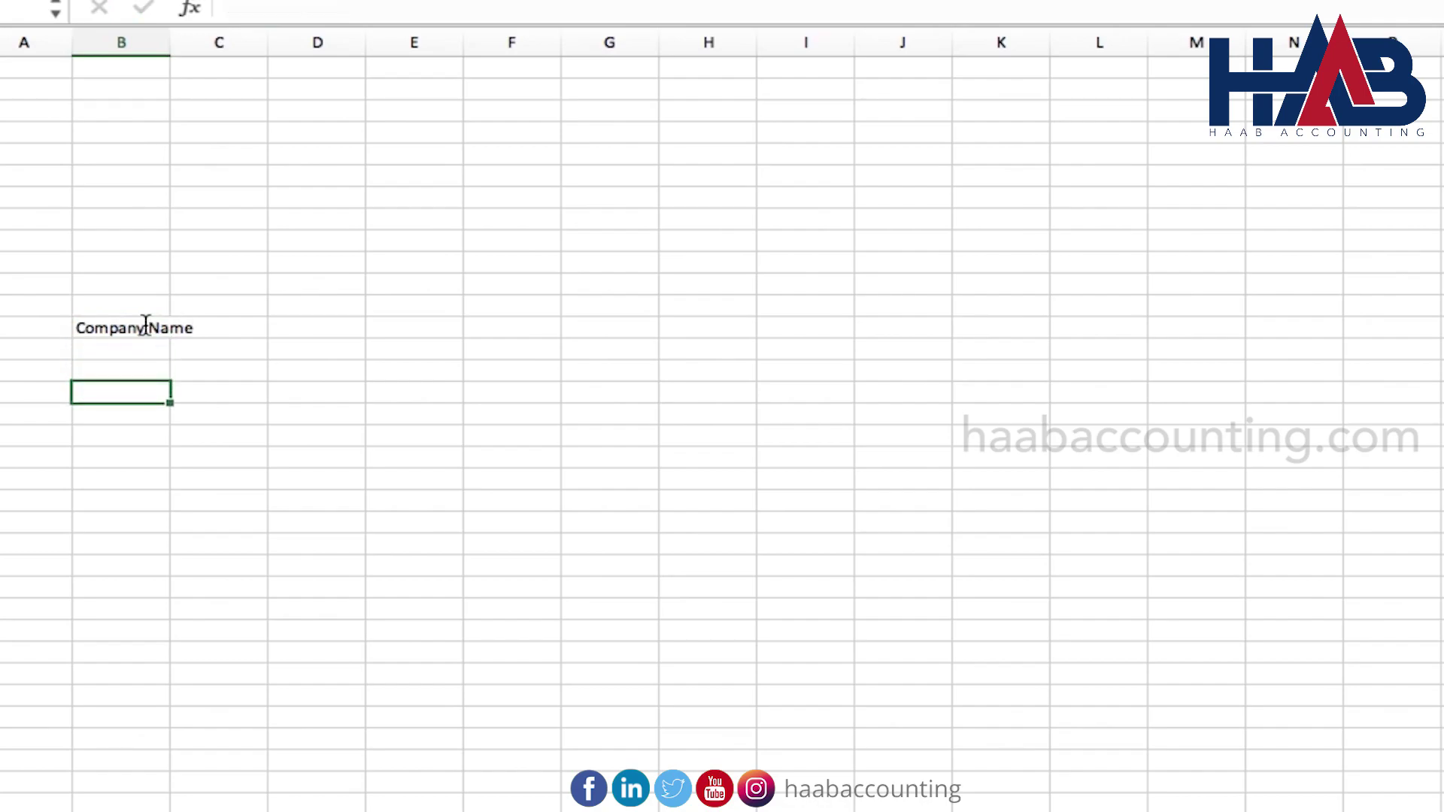
pyautogui.write('TRN')
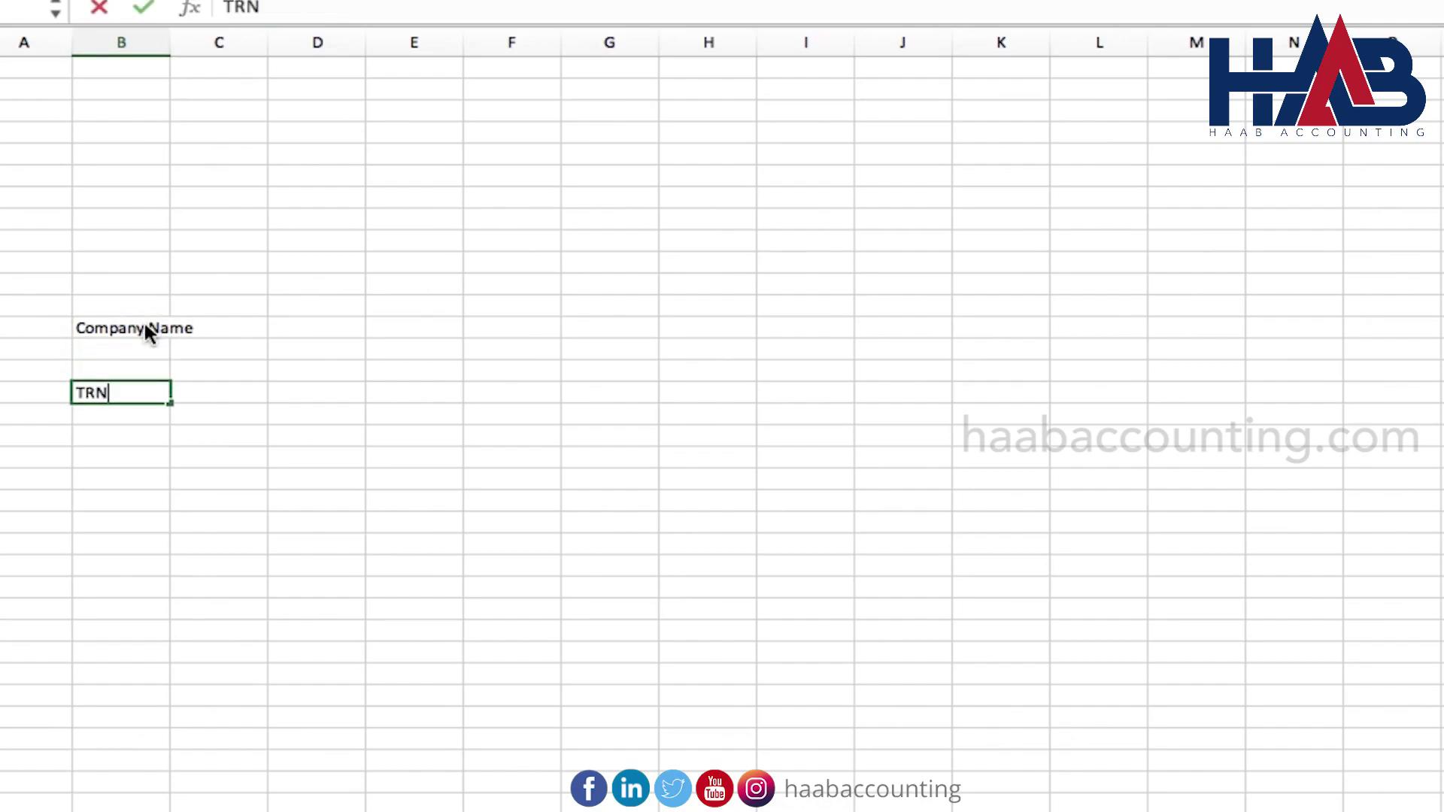
pyautogui.press('Return')
pyautogui.press('Return')
pyautogui.write('Ret')
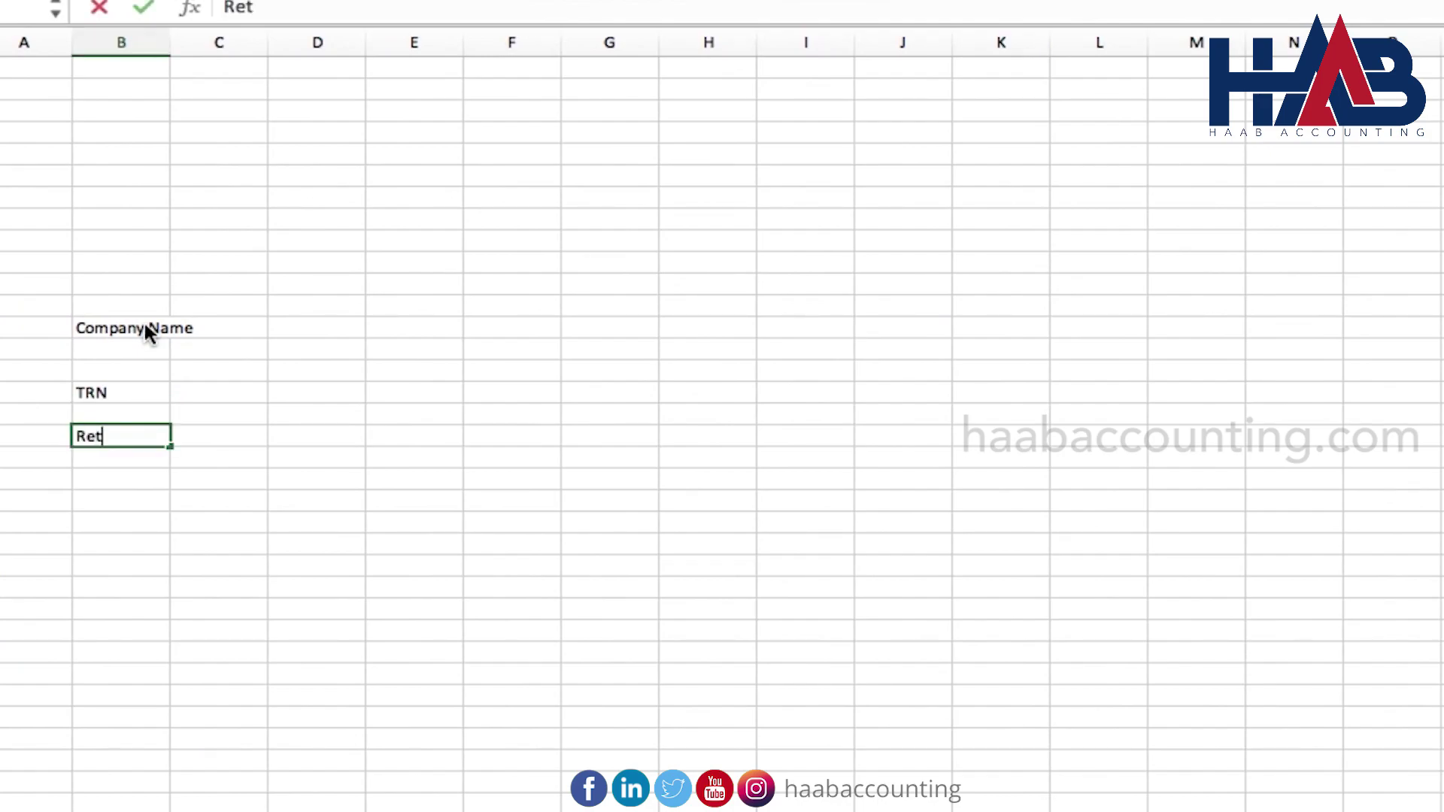
pyautogui.write('urn Period')
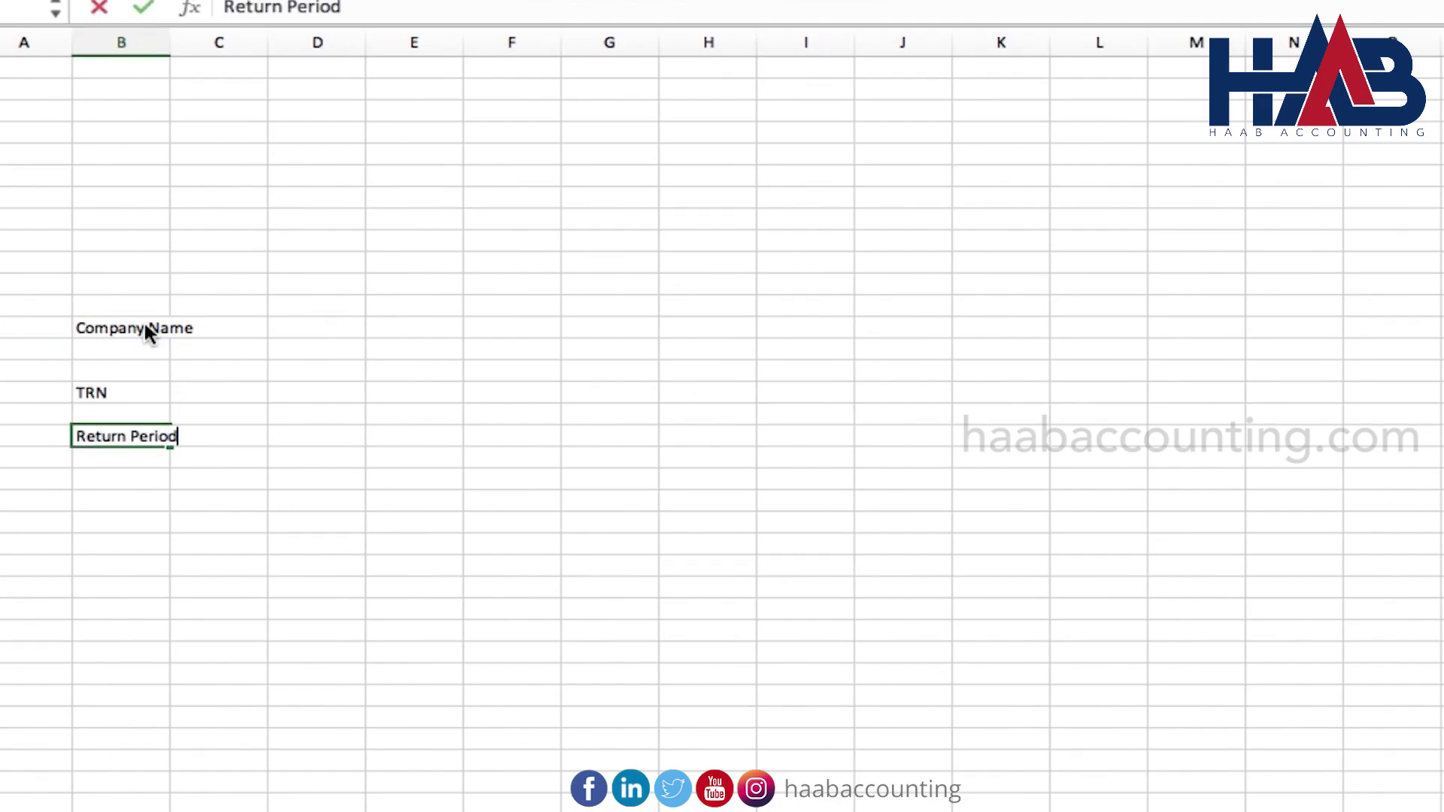
pyautogui.press('Return')
# Widen column B, then enter ABC LLC as company name and the company's TRN
pyautogui.moveTo(174, 45); pyautogui.dragTo(252, 45)
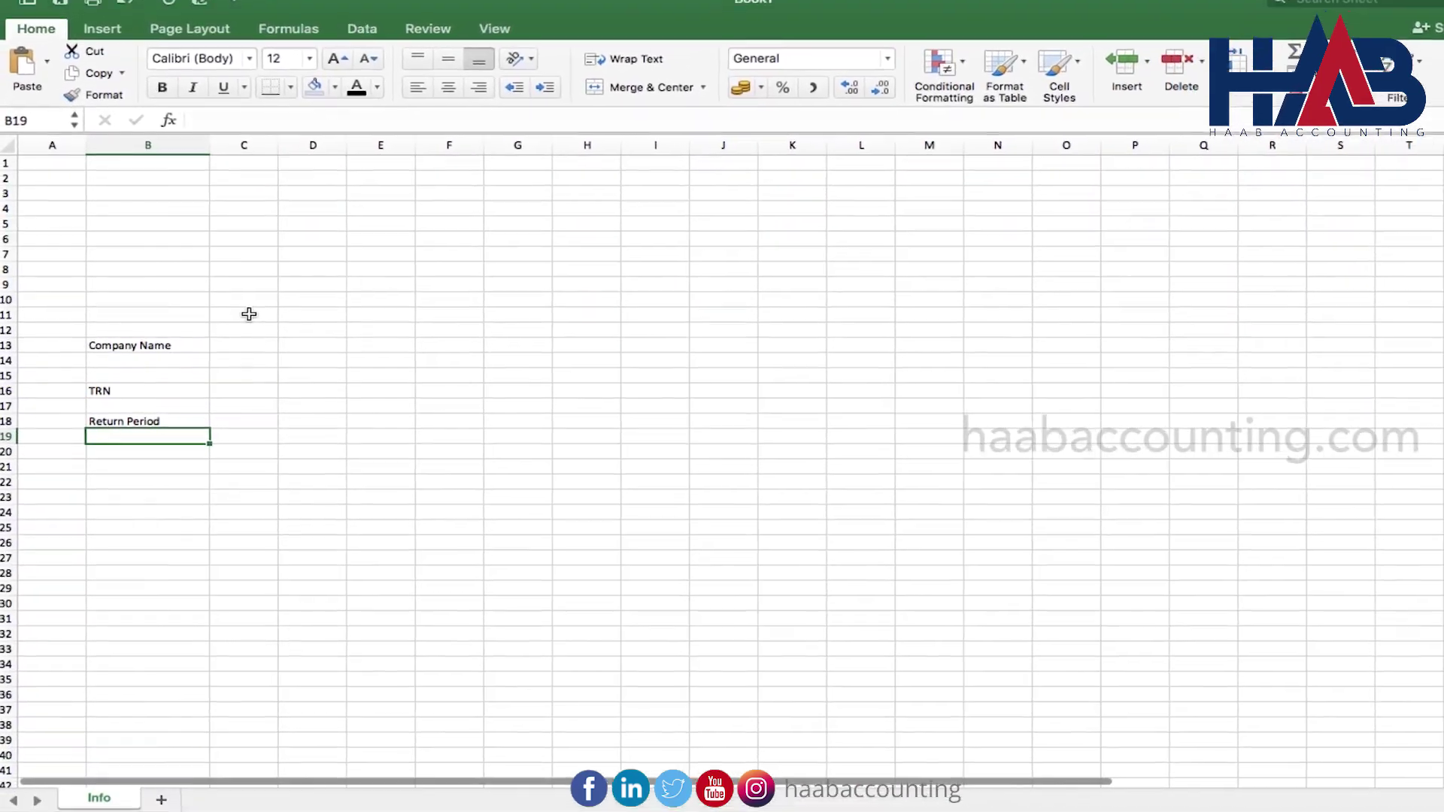
pyautogui.click(244, 346)
pyautogui.write('A')
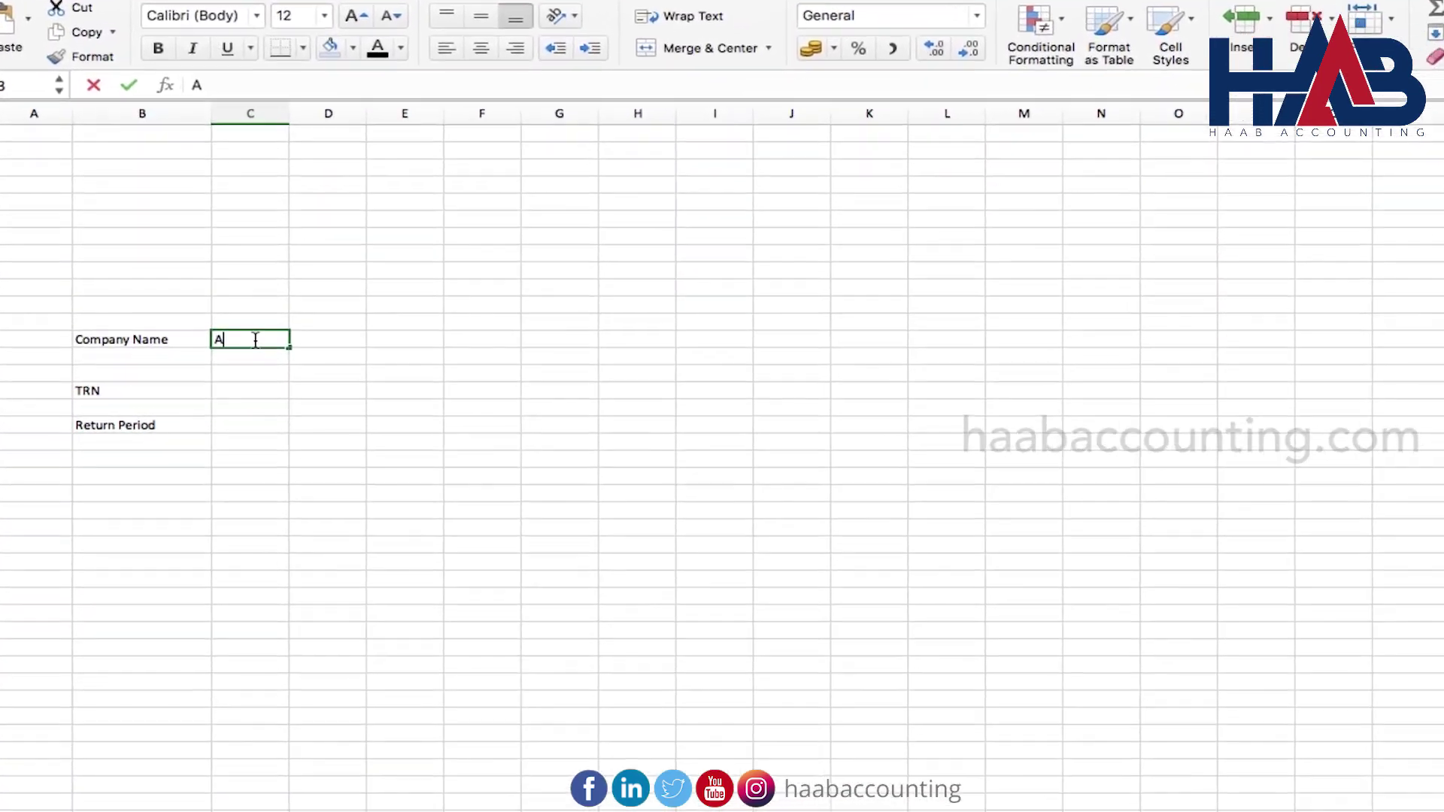
pyautogui.write('BC LLC')
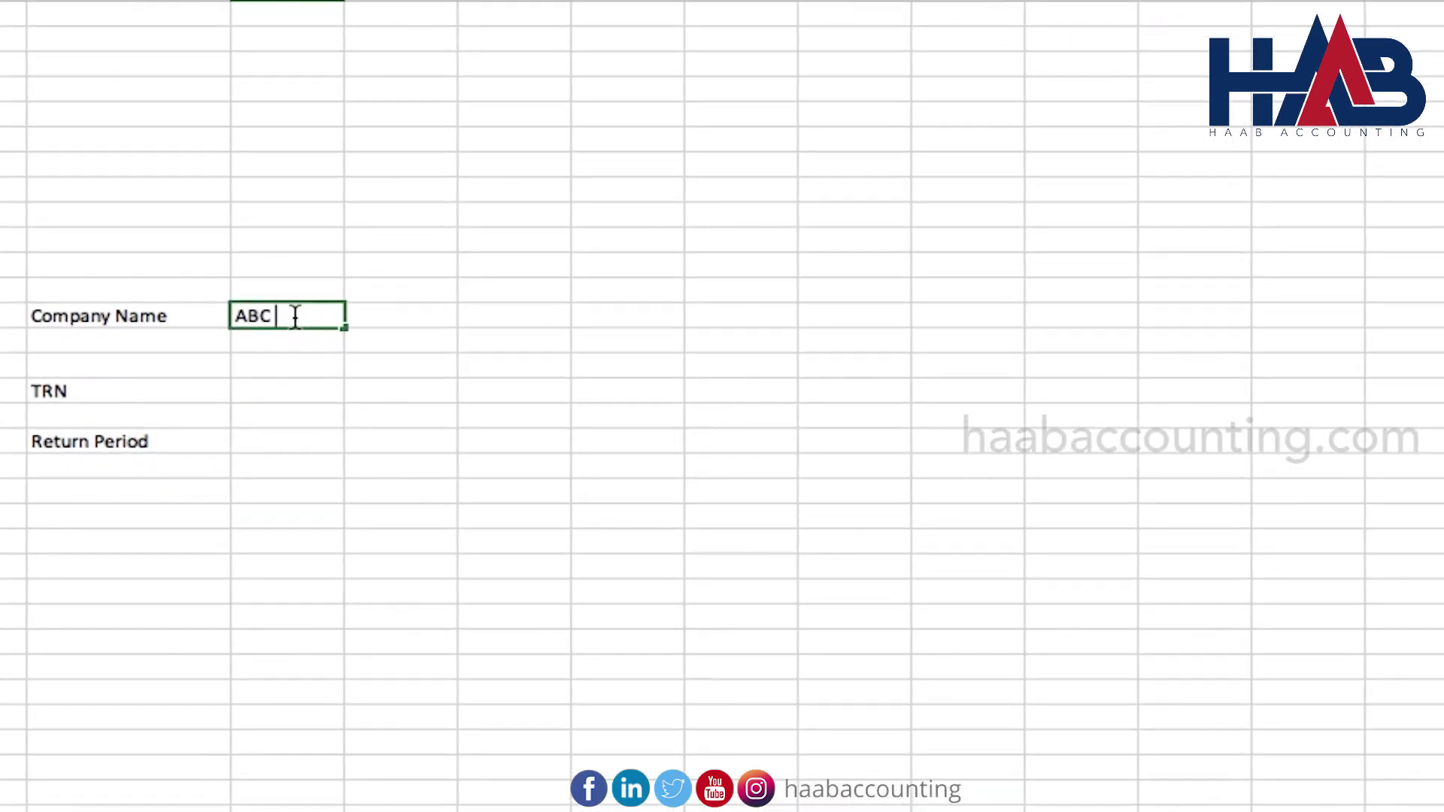
pyautogui.press('Return')
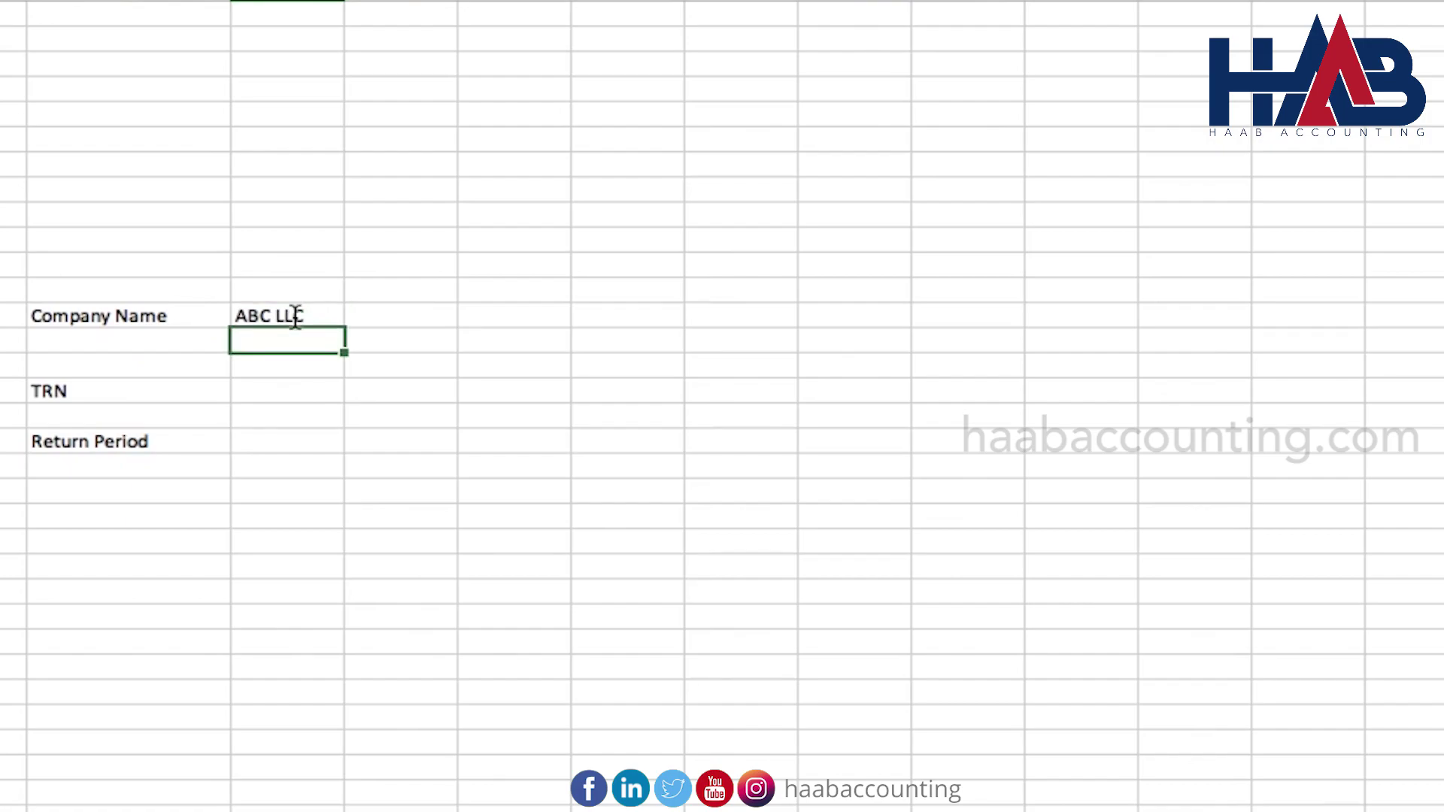
pyautogui.click(296, 391)
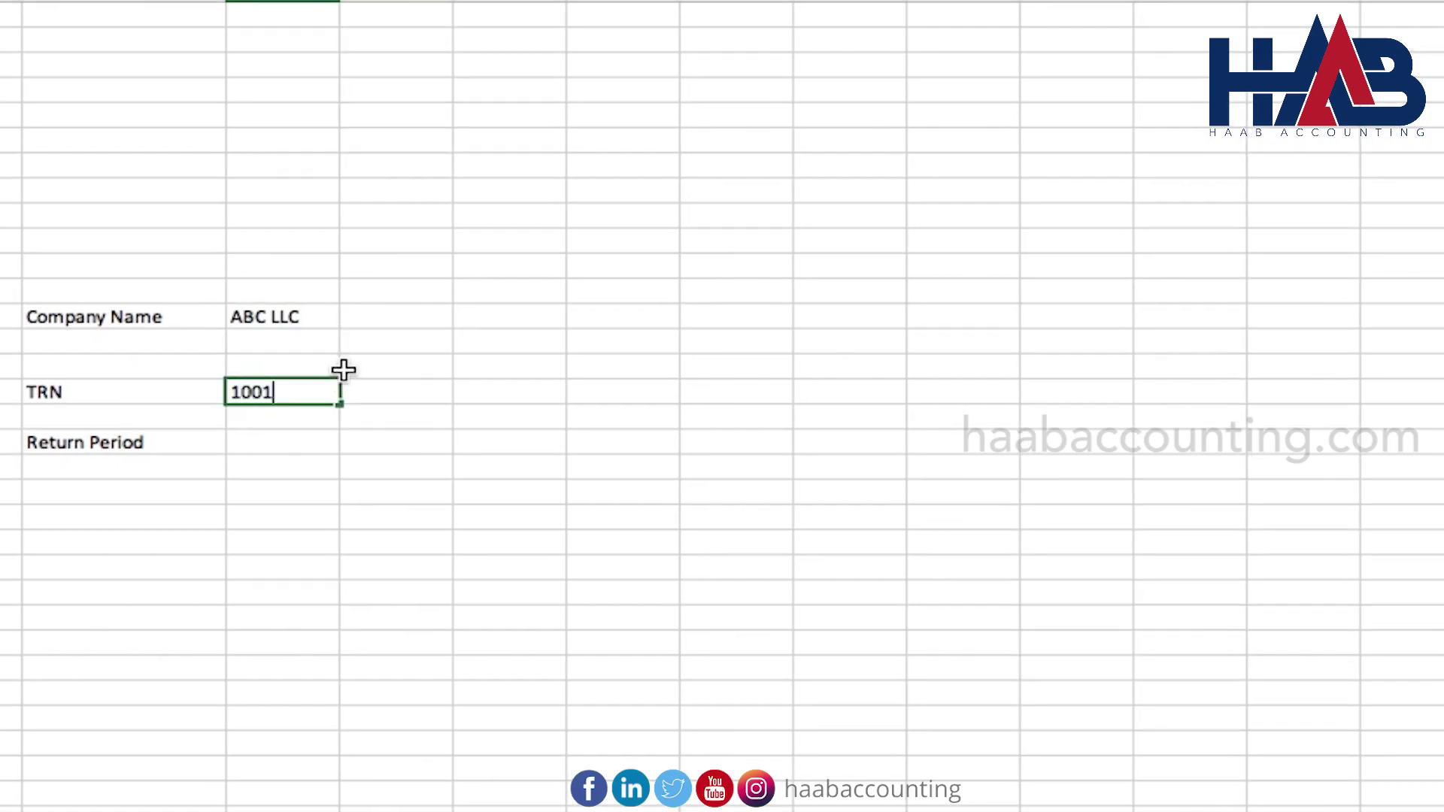
pyautogui.press('Return')
# Format the TRN cell as Number with 0 decimal places so it shows in full
pyautogui.click(313, 391)
pyautogui.rightClick(307, 392)
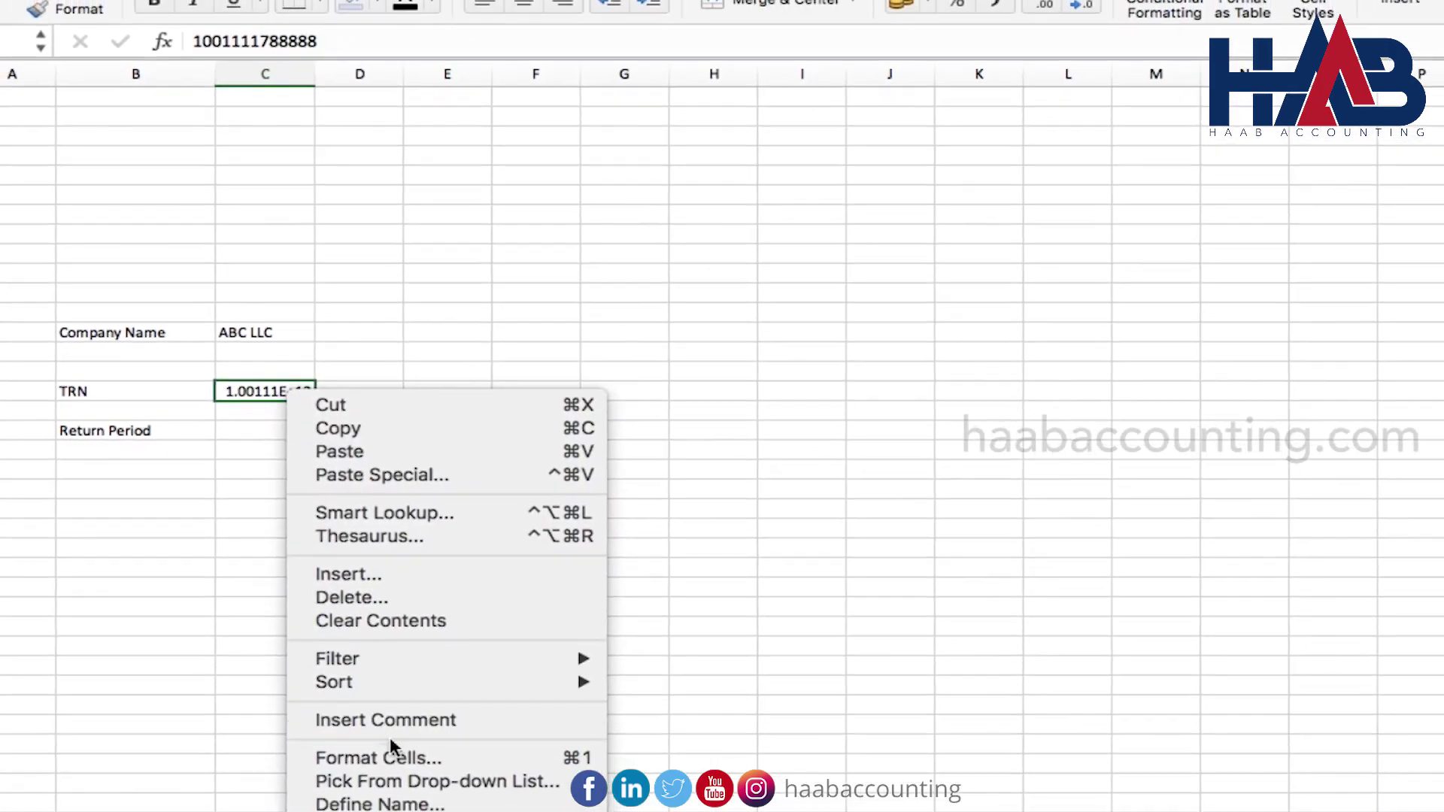
pyautogui.click(384, 761)
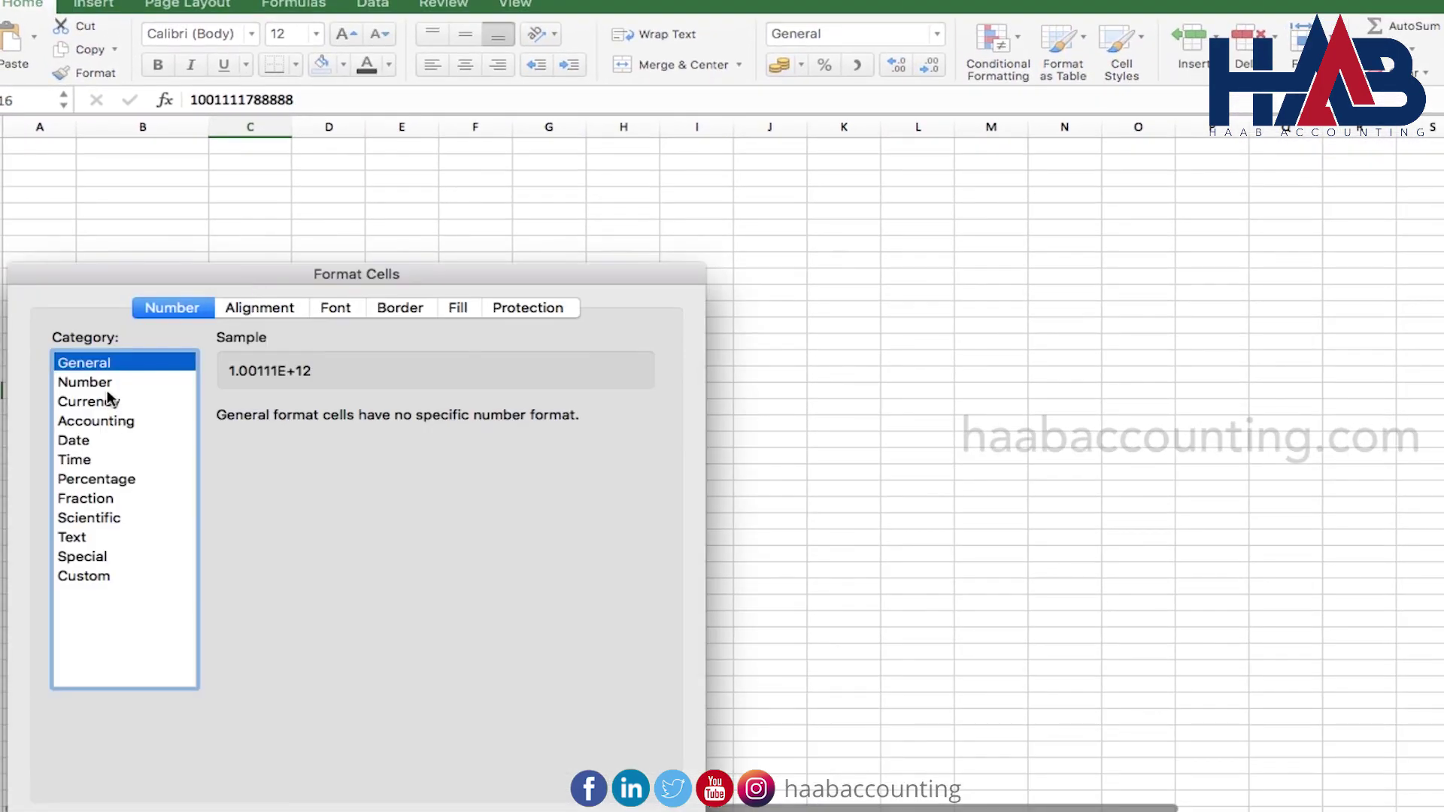
pyautogui.click(85, 383)
pyautogui.click(386, 421)
pyautogui.click(386, 421)
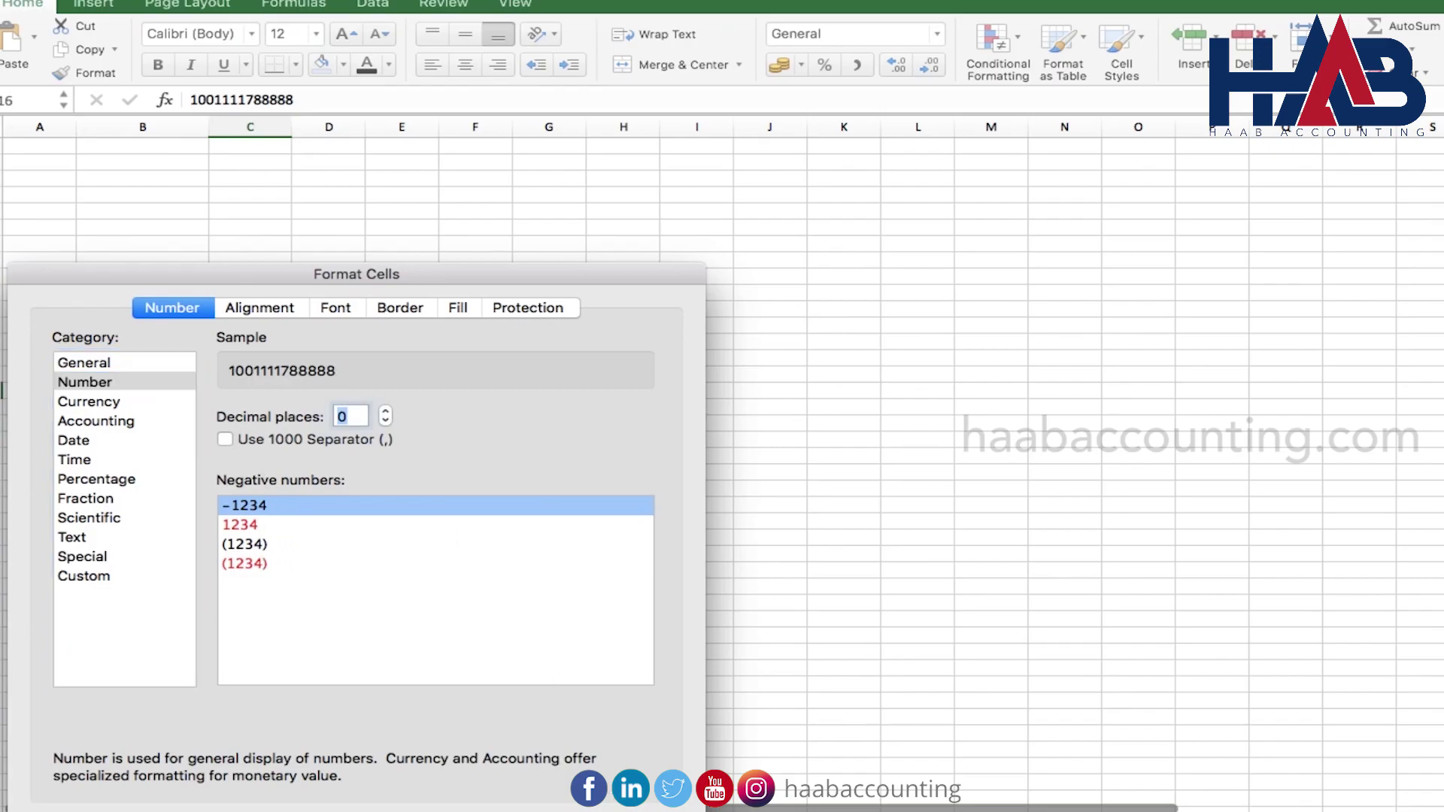
pyautogui.press('Return')
# Enter the return period '01 Jan 2022 to 31 March 2022' beside Return Period
pyautogui.click(331, 439)
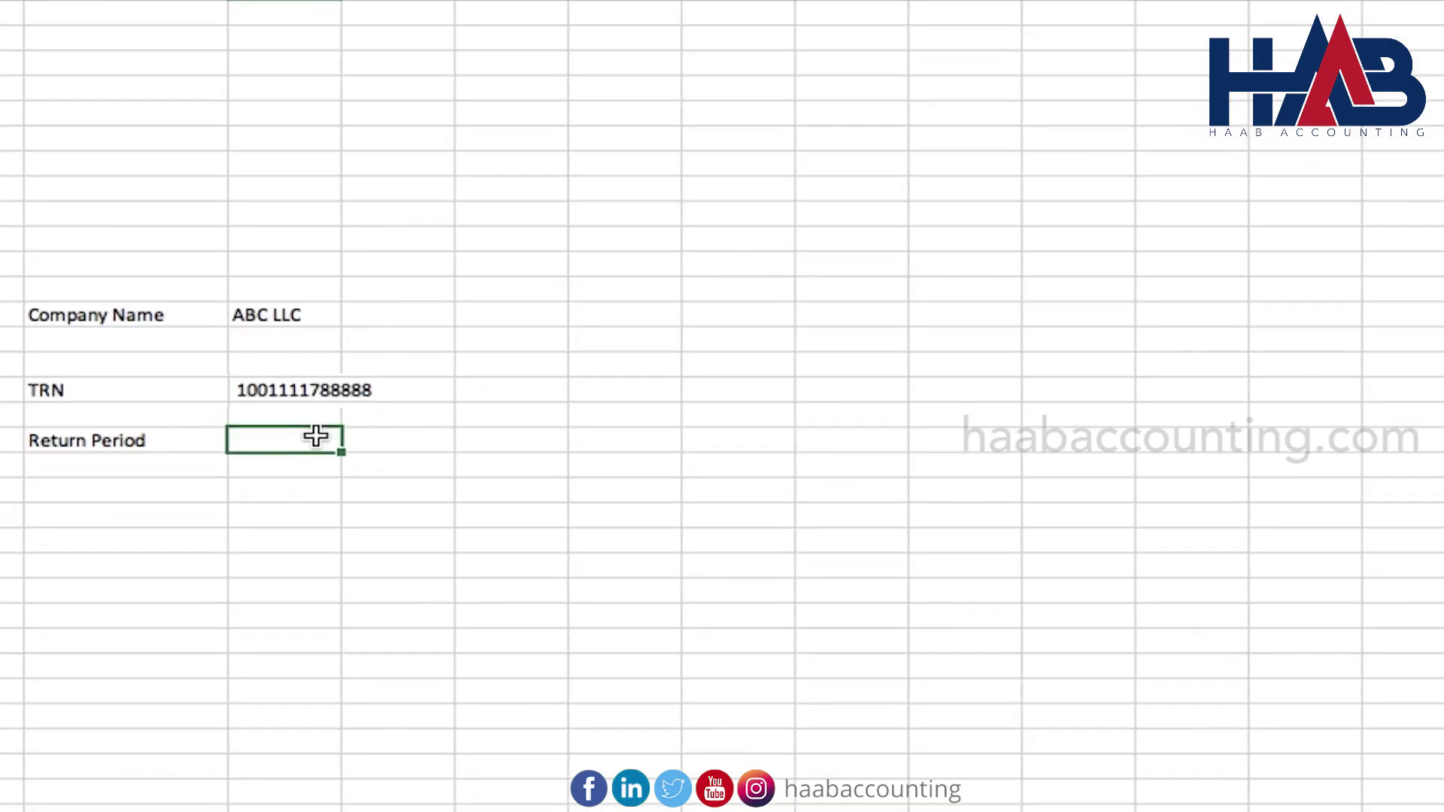
pyautogui.write('01')
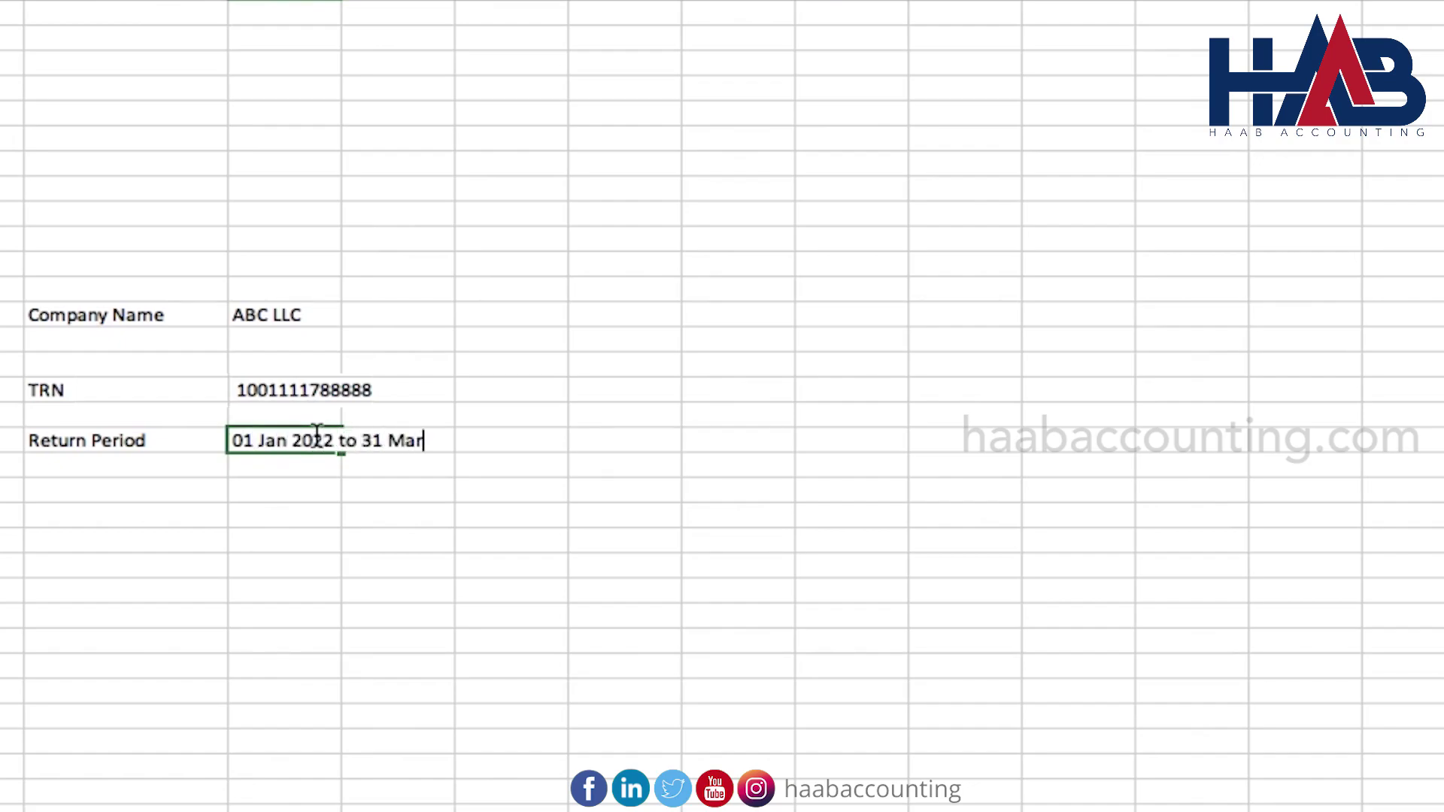
pyautogui.write('Jan 2022 to 31 March 2022')
pyautogui.press('Return')
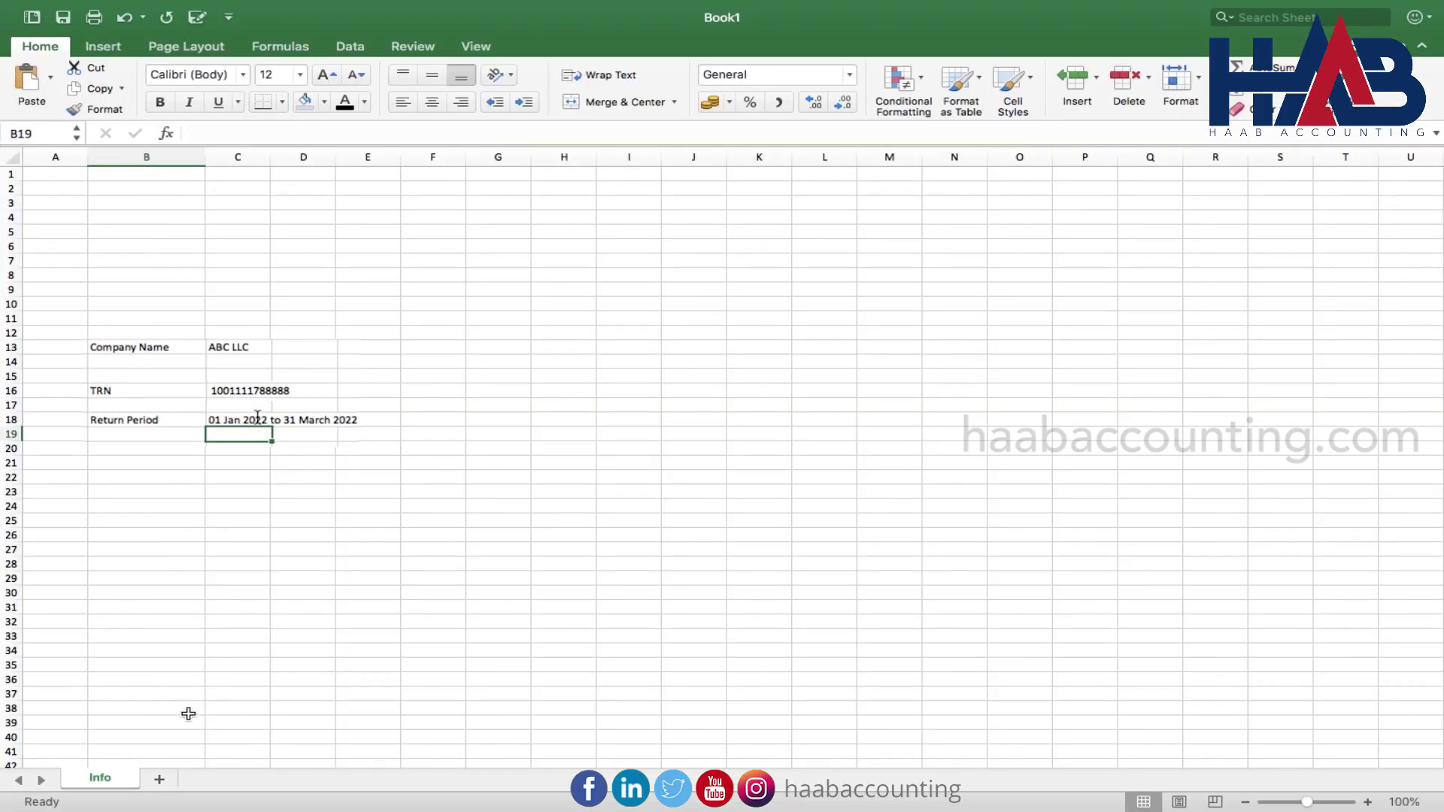
# Add a second worksheet and name it Output
pyautogui.click(168, 780)
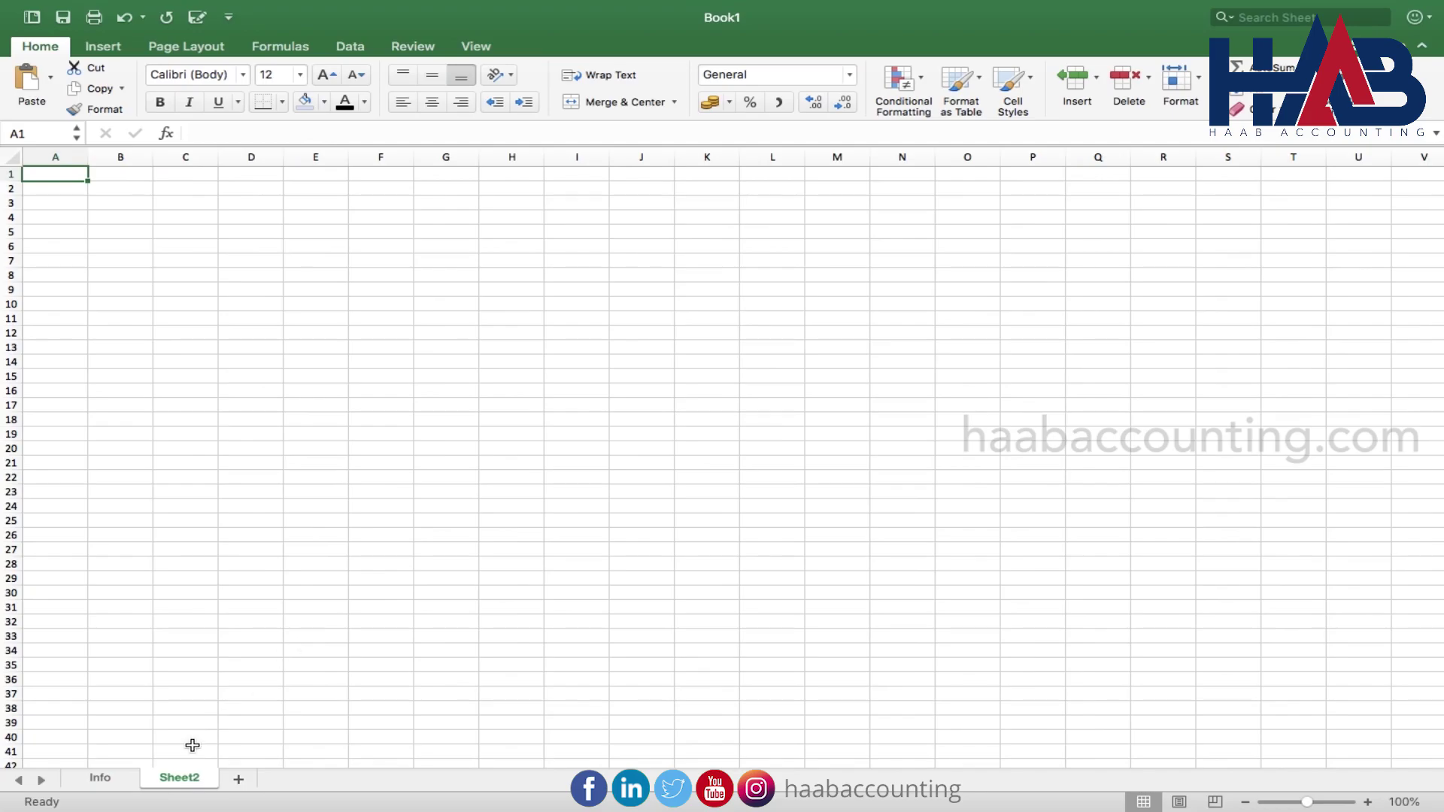
pyautogui.doubleClick(183, 786)
pyautogui.write('Output')
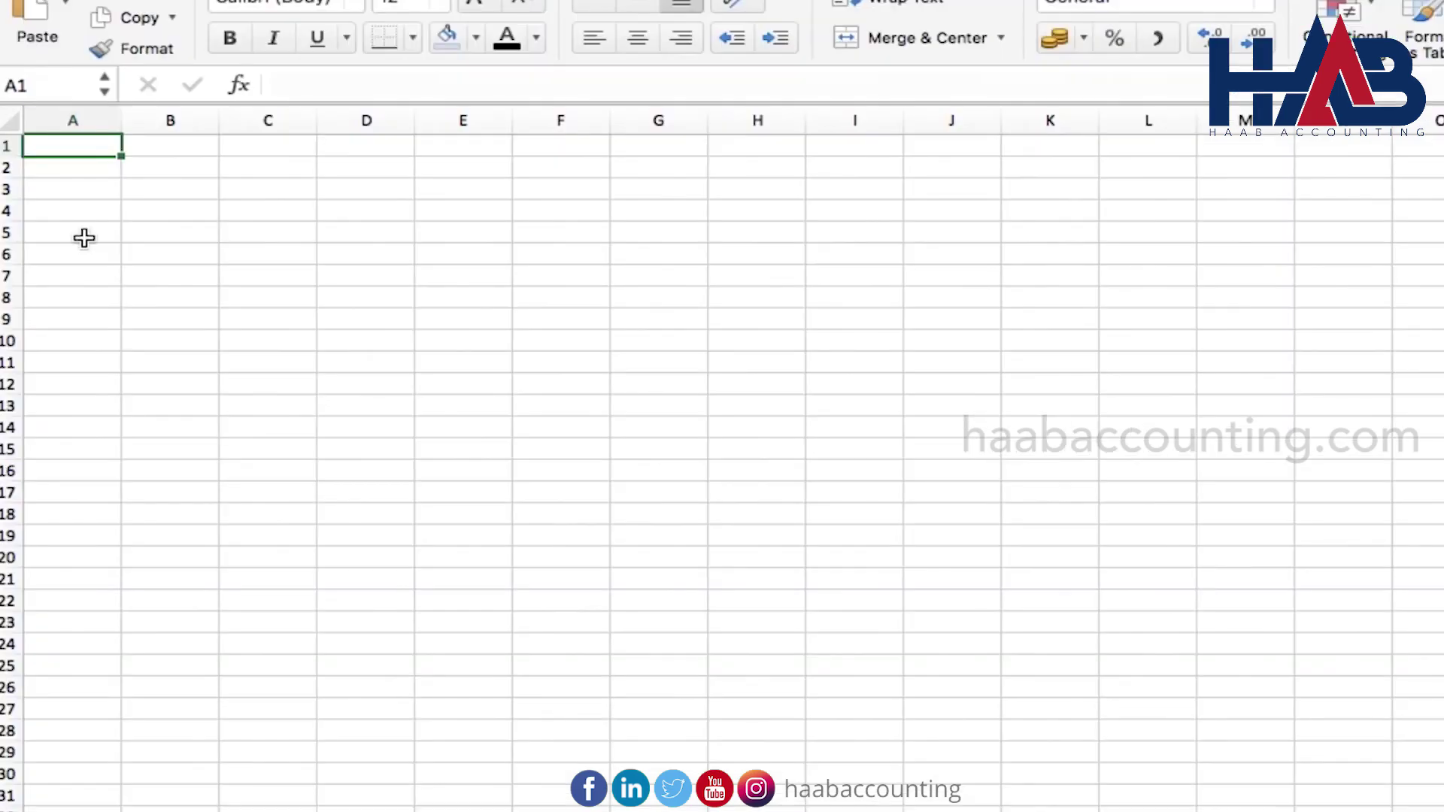
pyautogui.click(62, 234)
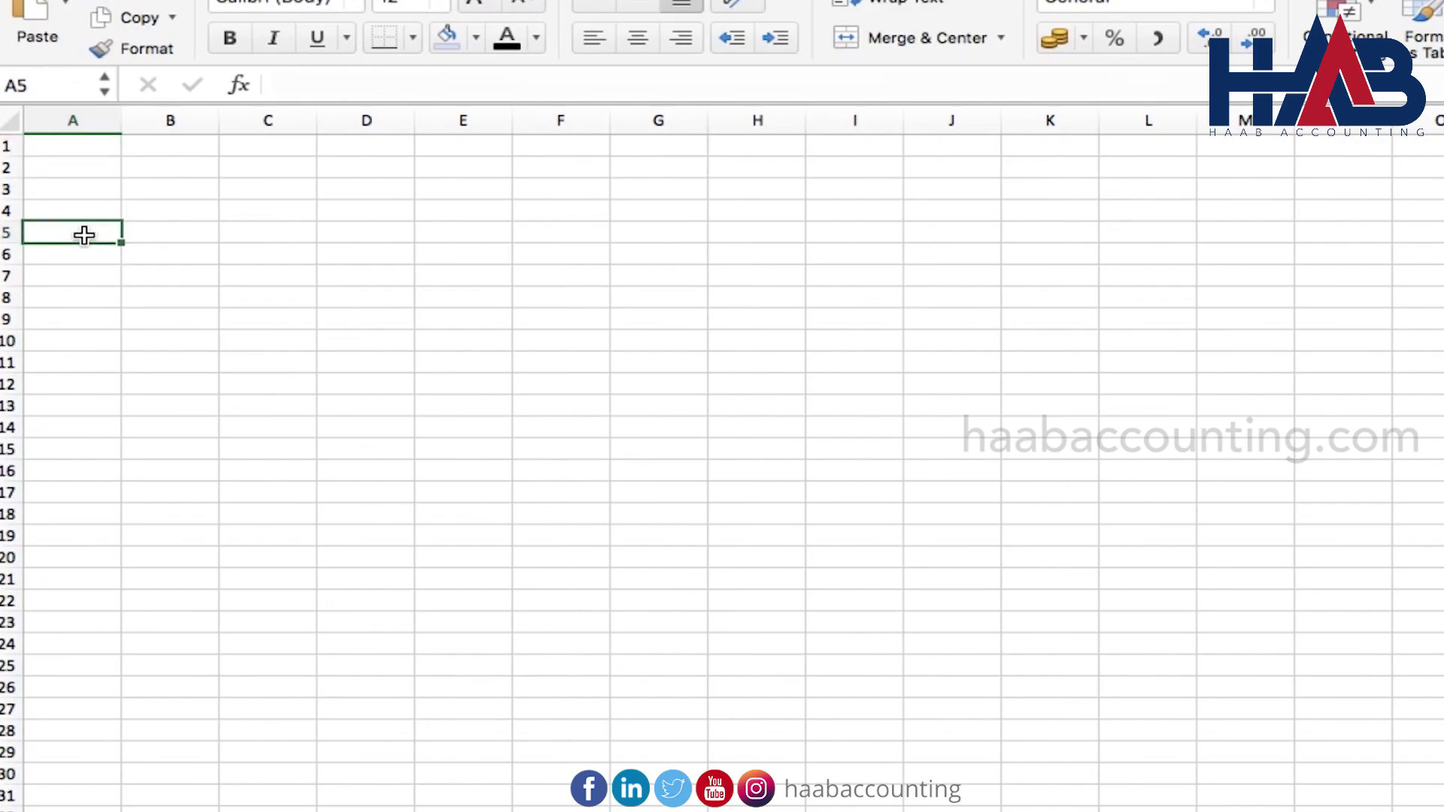
# Type headings Invoice No, Invoice Date, Customer Name and TRN in A5:D5
pyautogui.write('In')
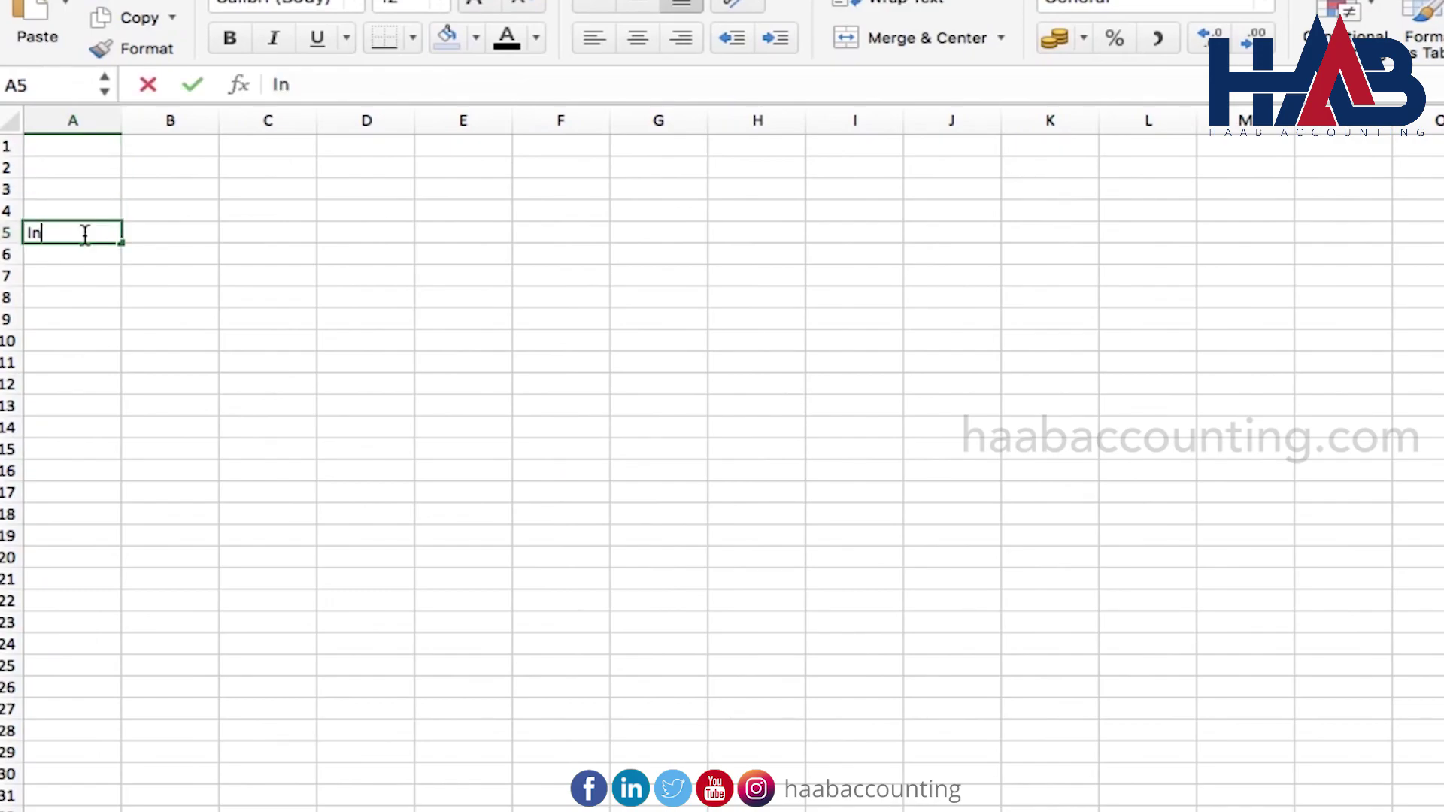
pyautogui.write('voice ')
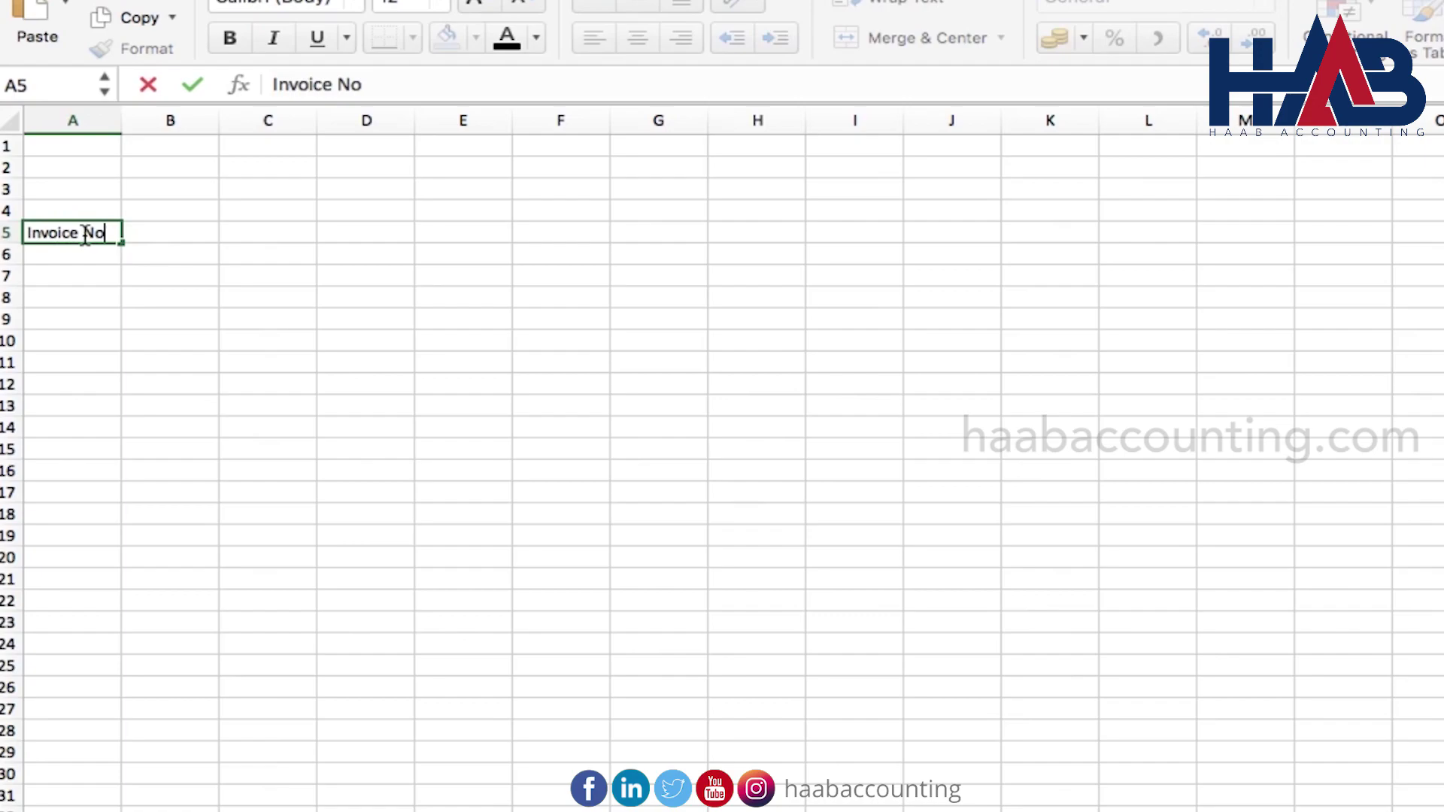
pyautogui.write('No')
pyautogui.press('Tab')
pyautogui.write('In')
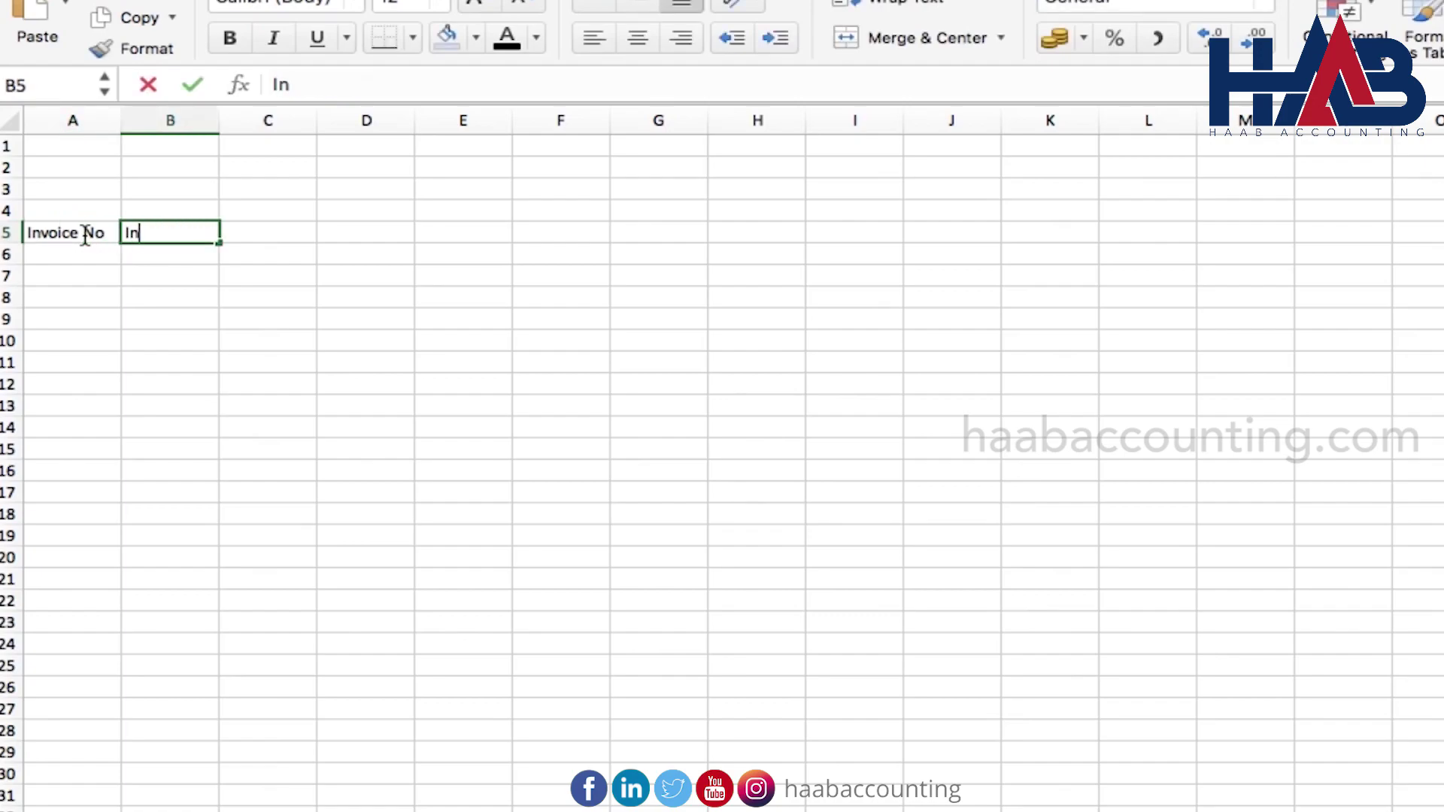
pyautogui.write('voice Date')
pyautogui.press('Tab')
pyautogui.write('Customer ')
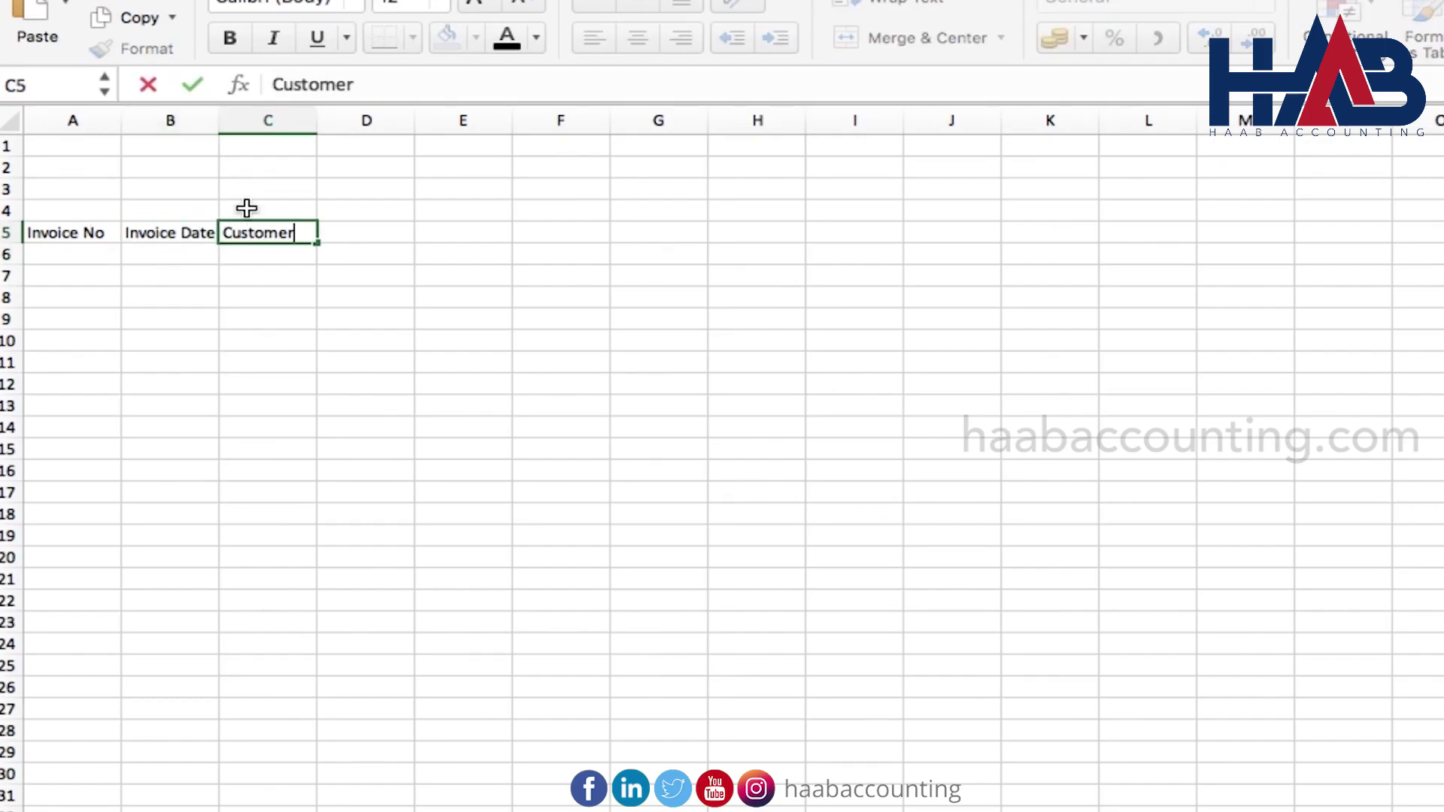
pyautogui.write('Name')
pyautogui.press('Return')
pyautogui.press('Up')
pyautogui.press('Tab')
pyautogui.write('TRN')
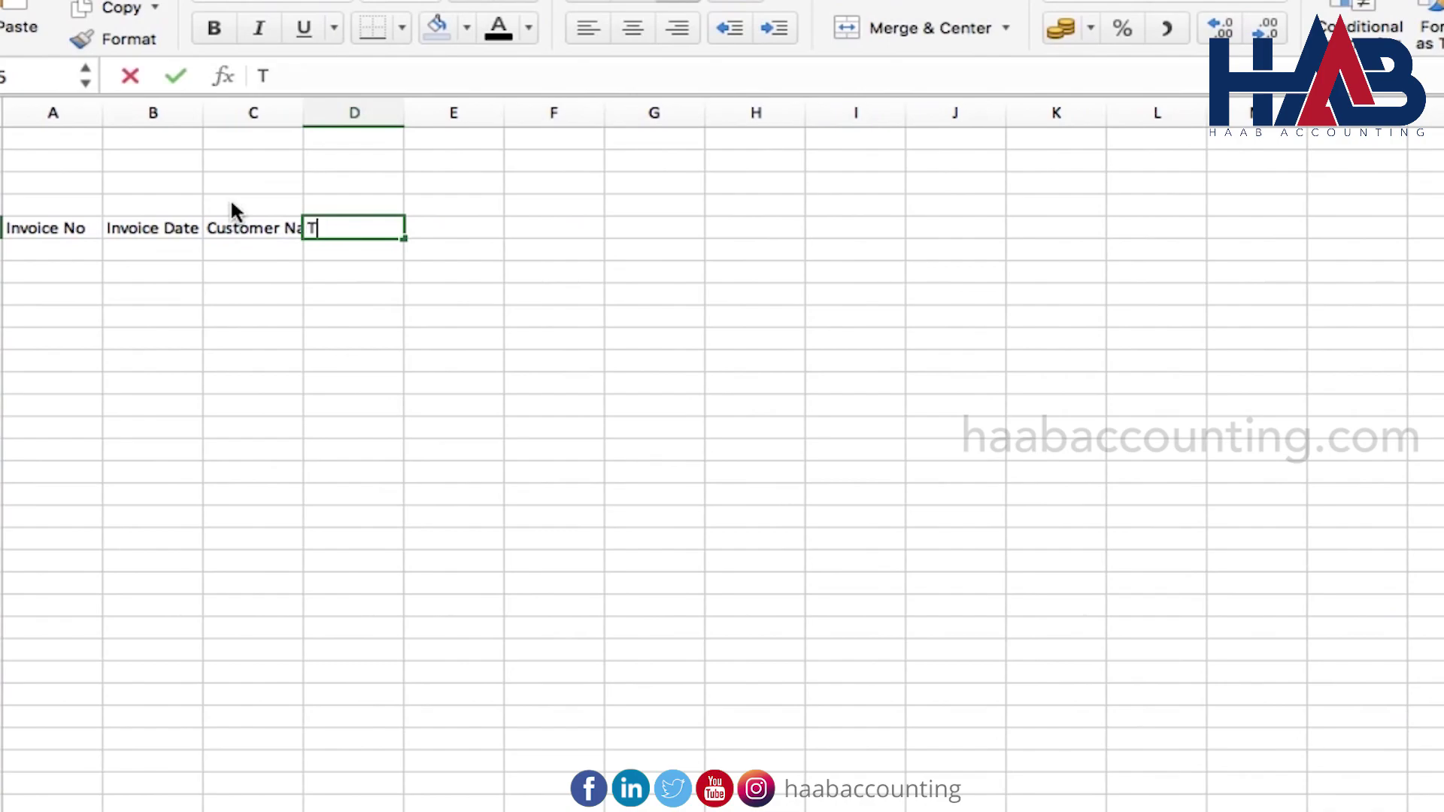
pyautogui.press('Return')
# Add headings Taxable Amount, VAT @5% and Net Amount in E5:G5, then select row 5
pyautogui.press('Up')
pyautogui.press('Tab')
pyautogui.write('Ta')
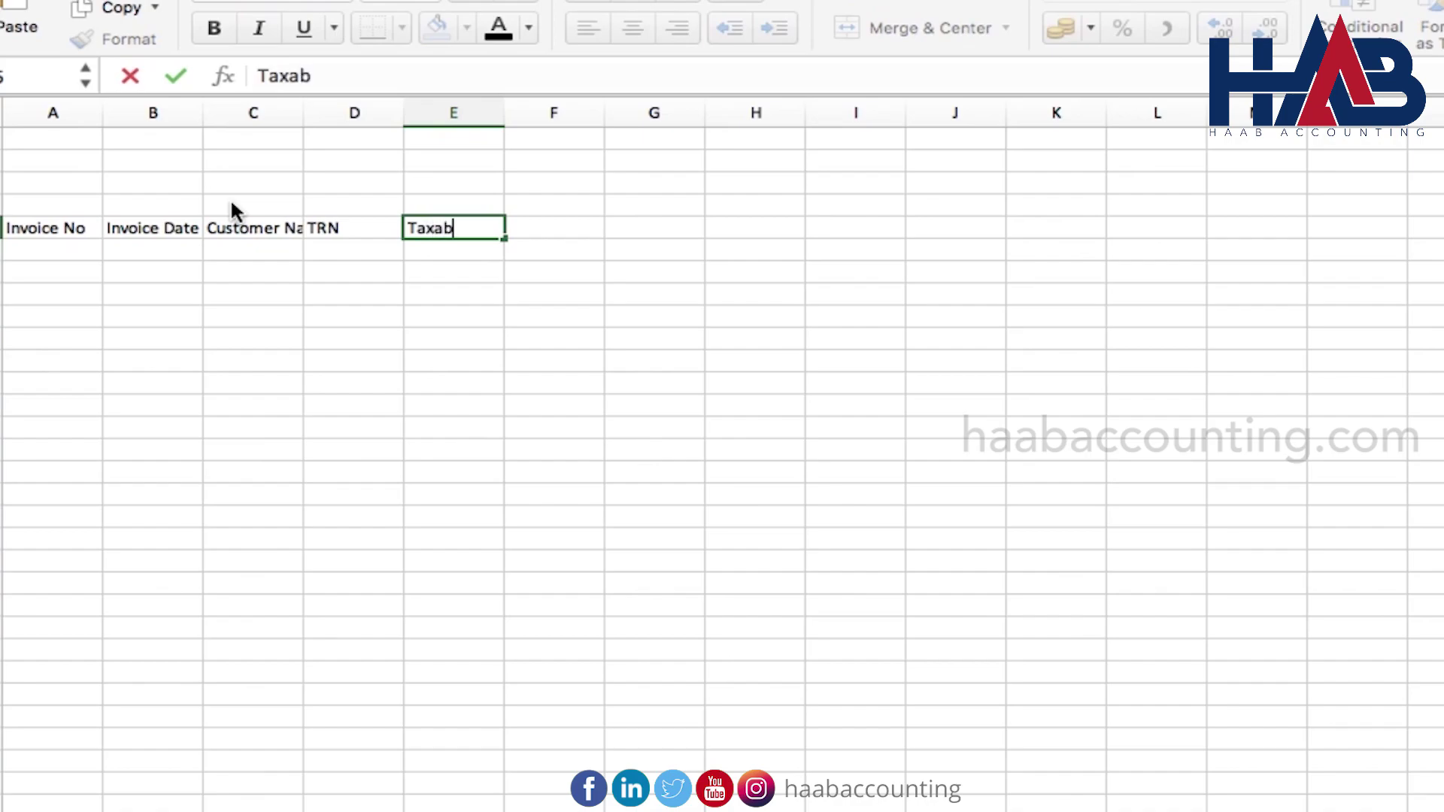
pyautogui.write('xable Amount')
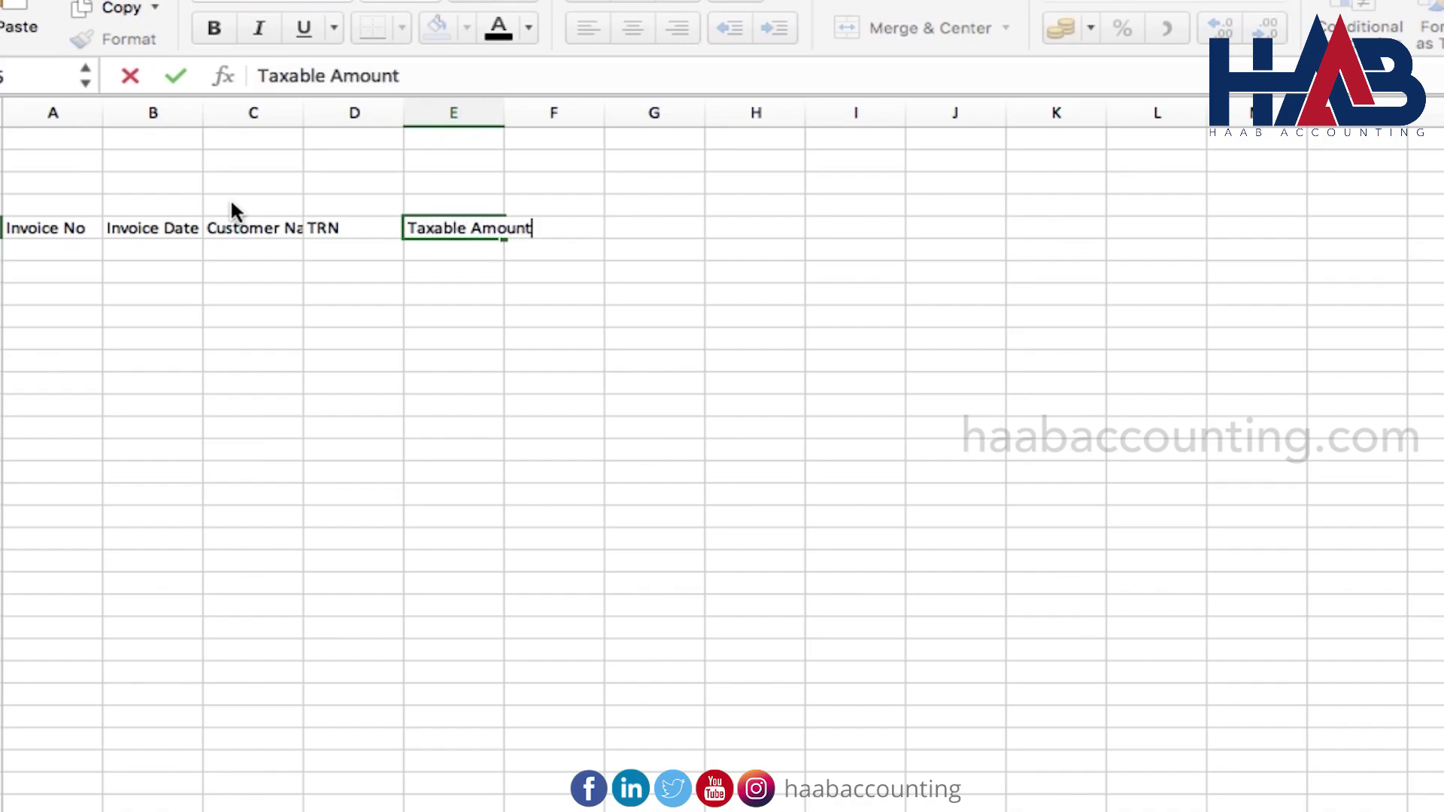
pyautogui.press('Tab')
pyautogui.write('VAT')
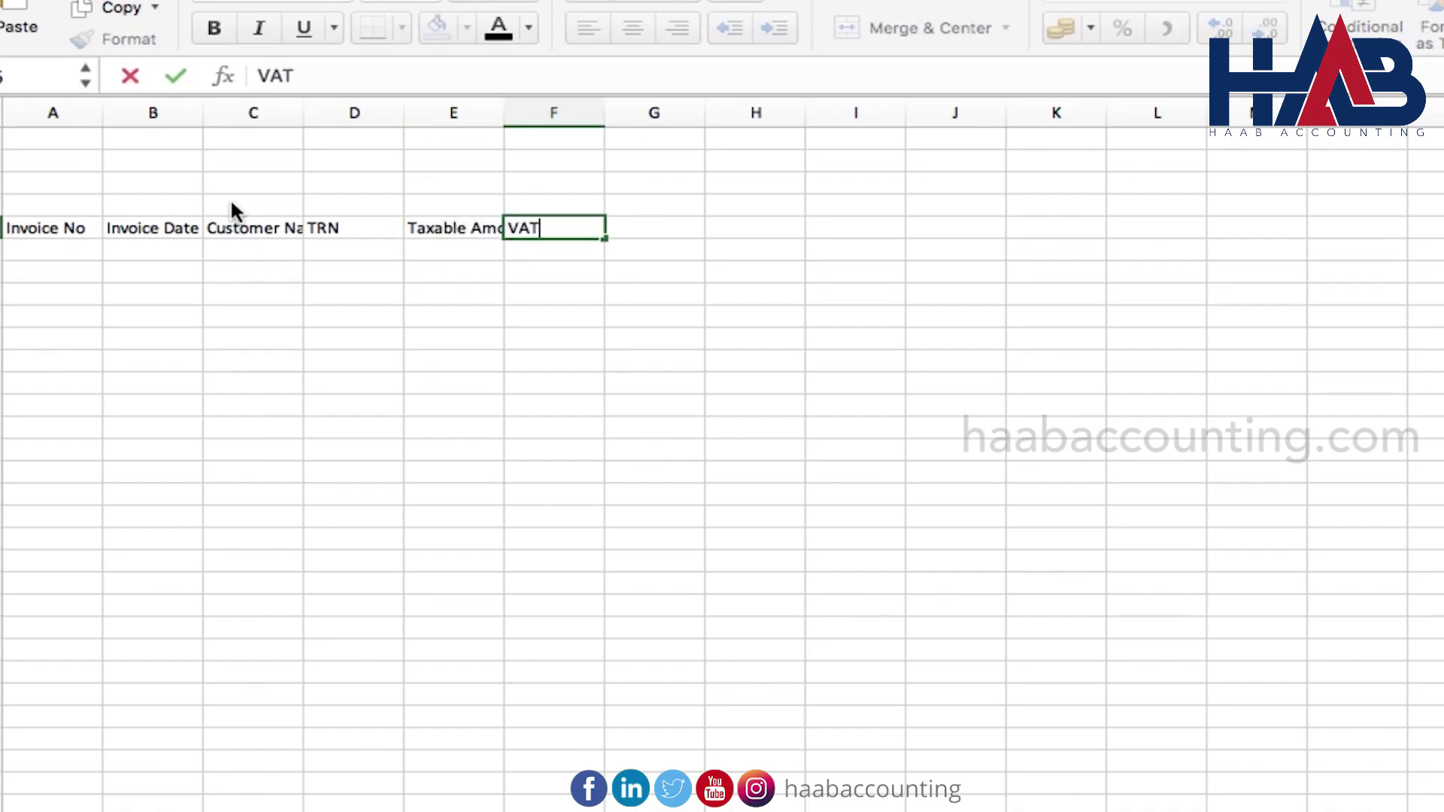
pyautogui.write(' @5%')
pyautogui.press('Return')
pyautogui.press('Up')
pyautogui.press('Tab')
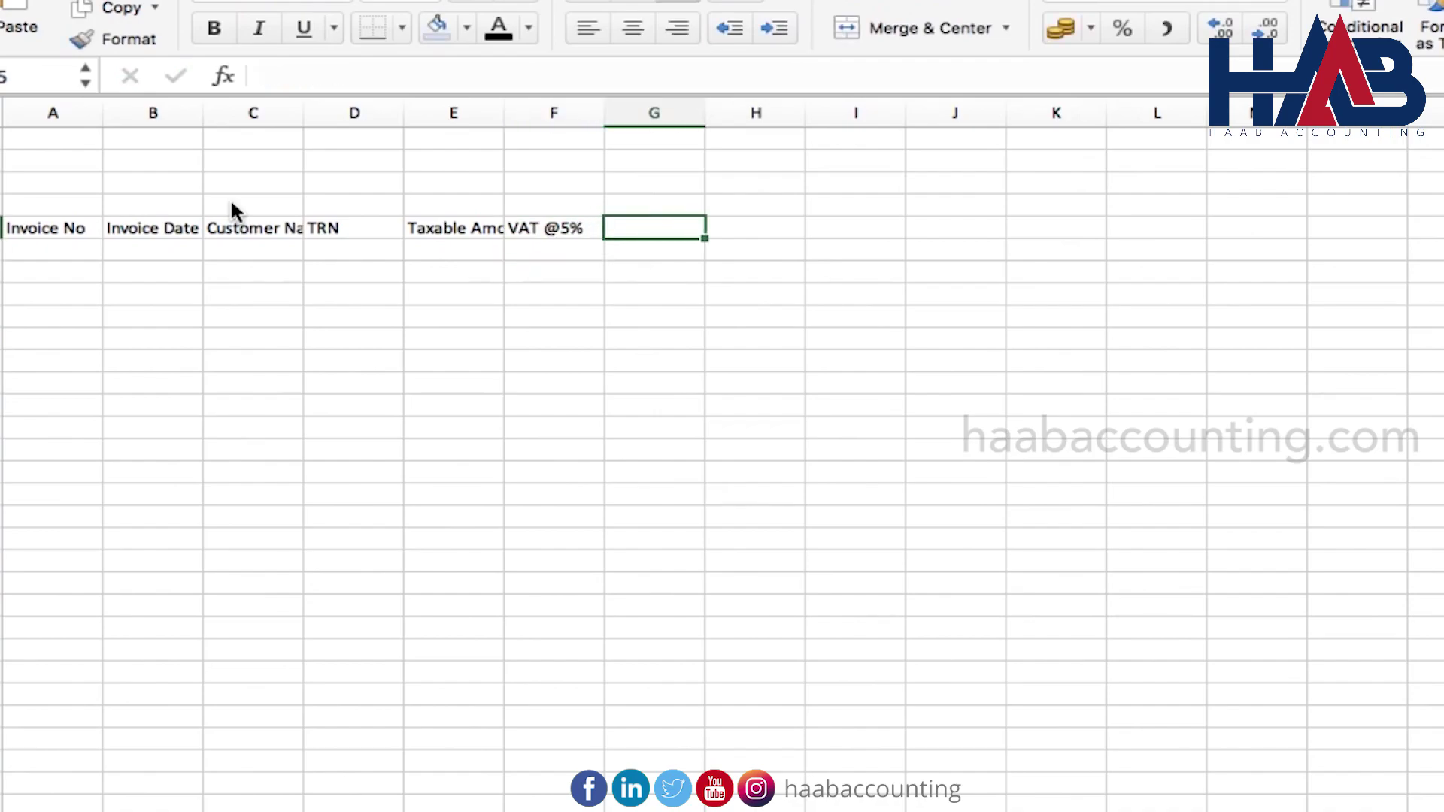
pyautogui.write('Net Amo')
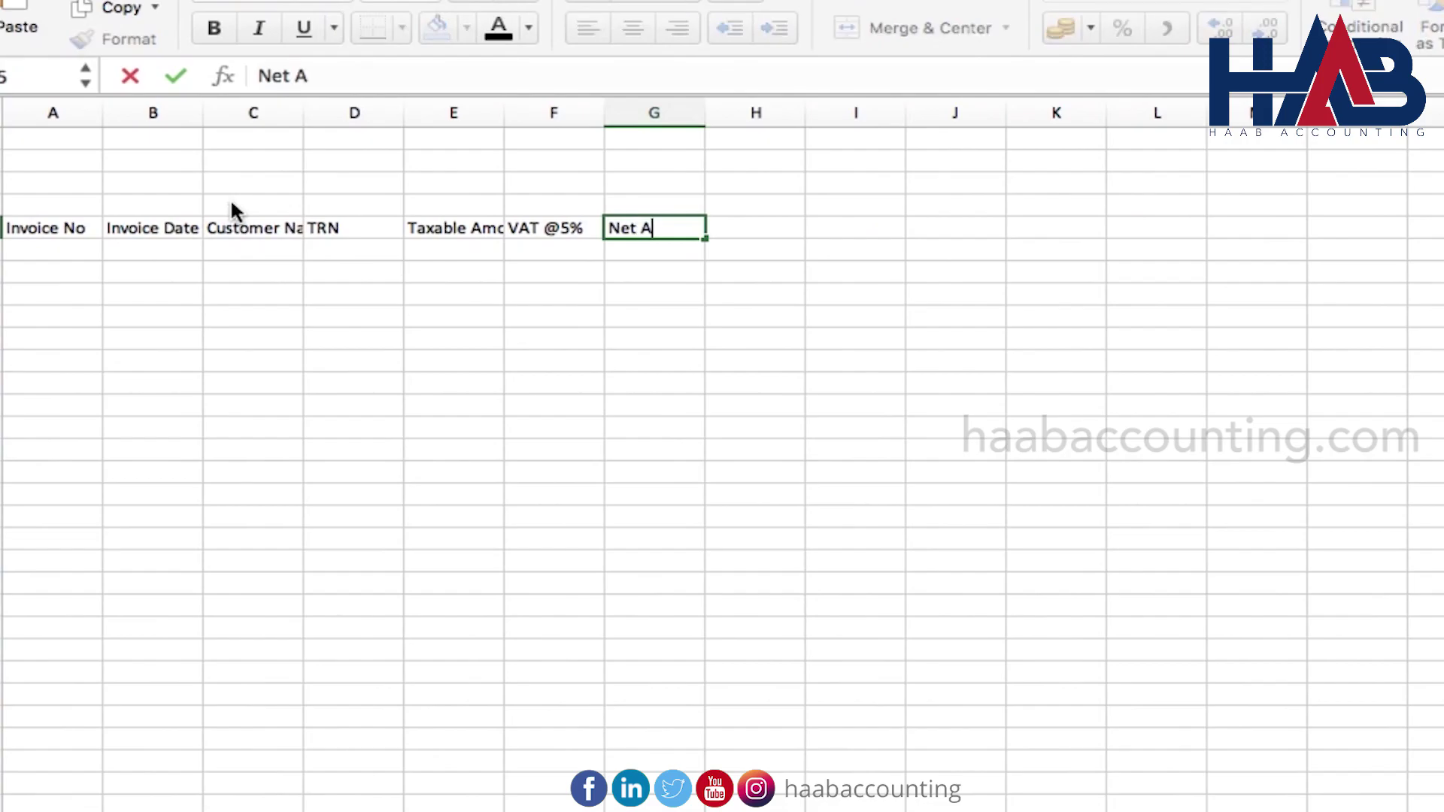
pyautogui.write('unt')
pyautogui.press('Return')
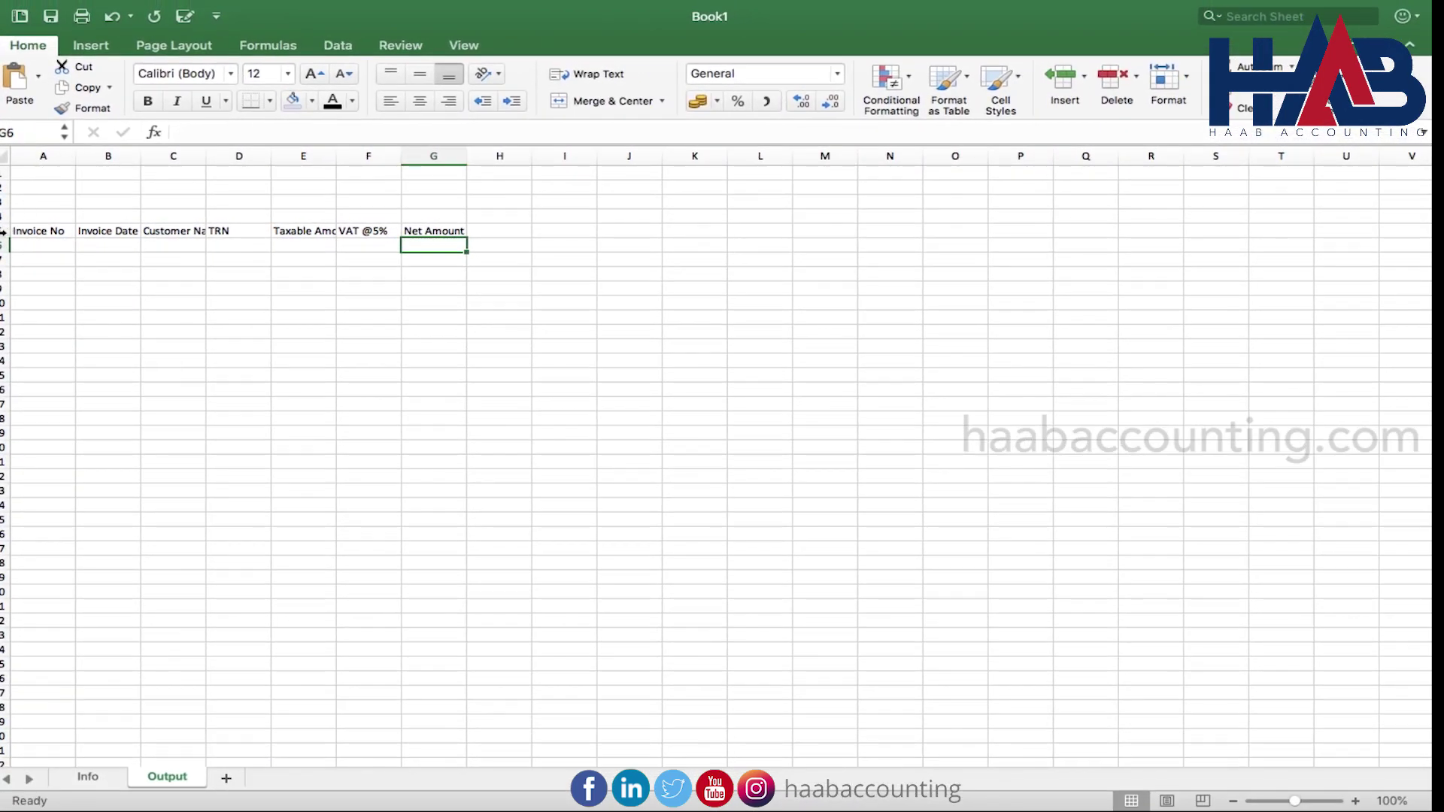
pyautogui.click(6, 230)
# Bold the row 5 headings and link A2 to the company name in Info!C13
pyautogui.click(149, 101)
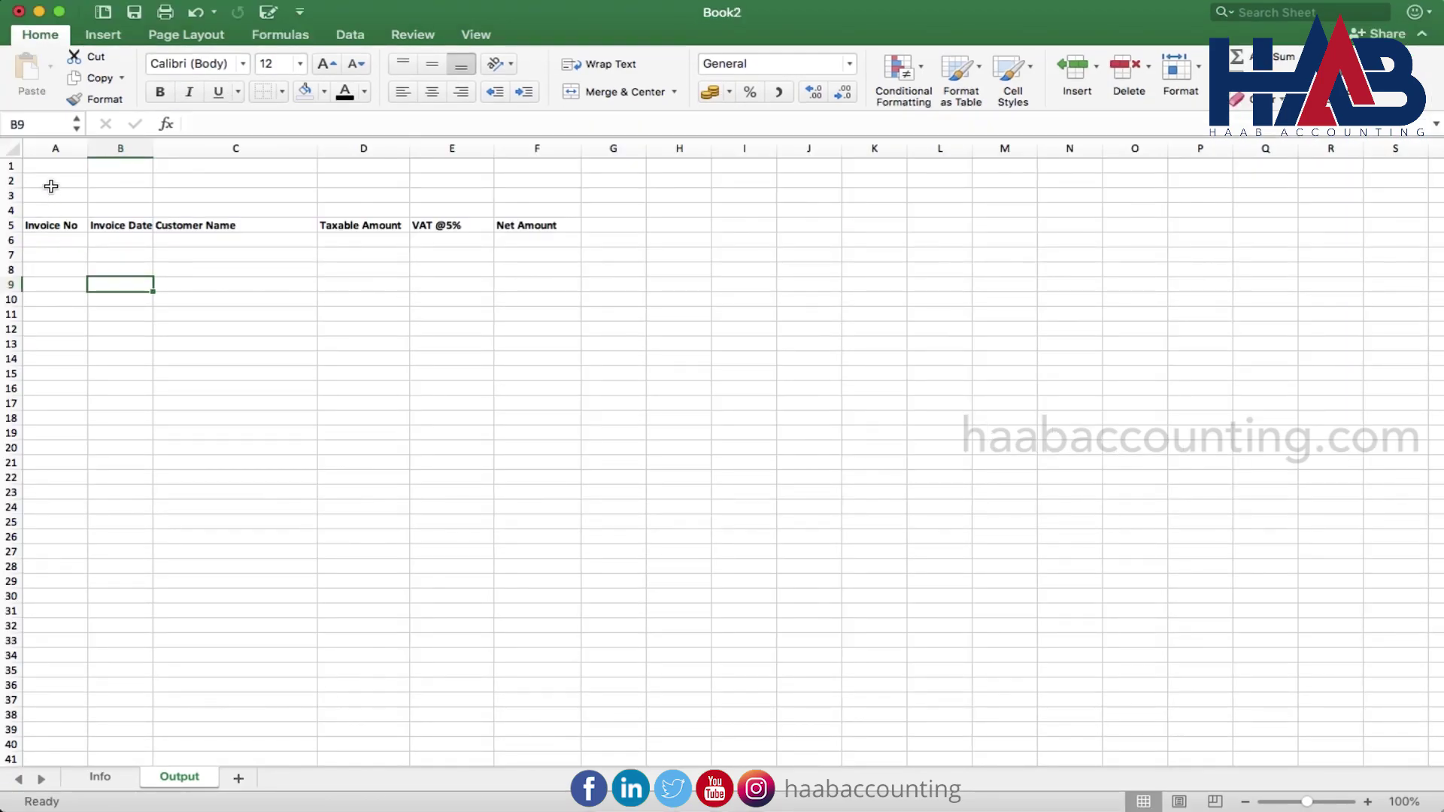
pyautogui.click(51, 187)
pyautogui.write('=')
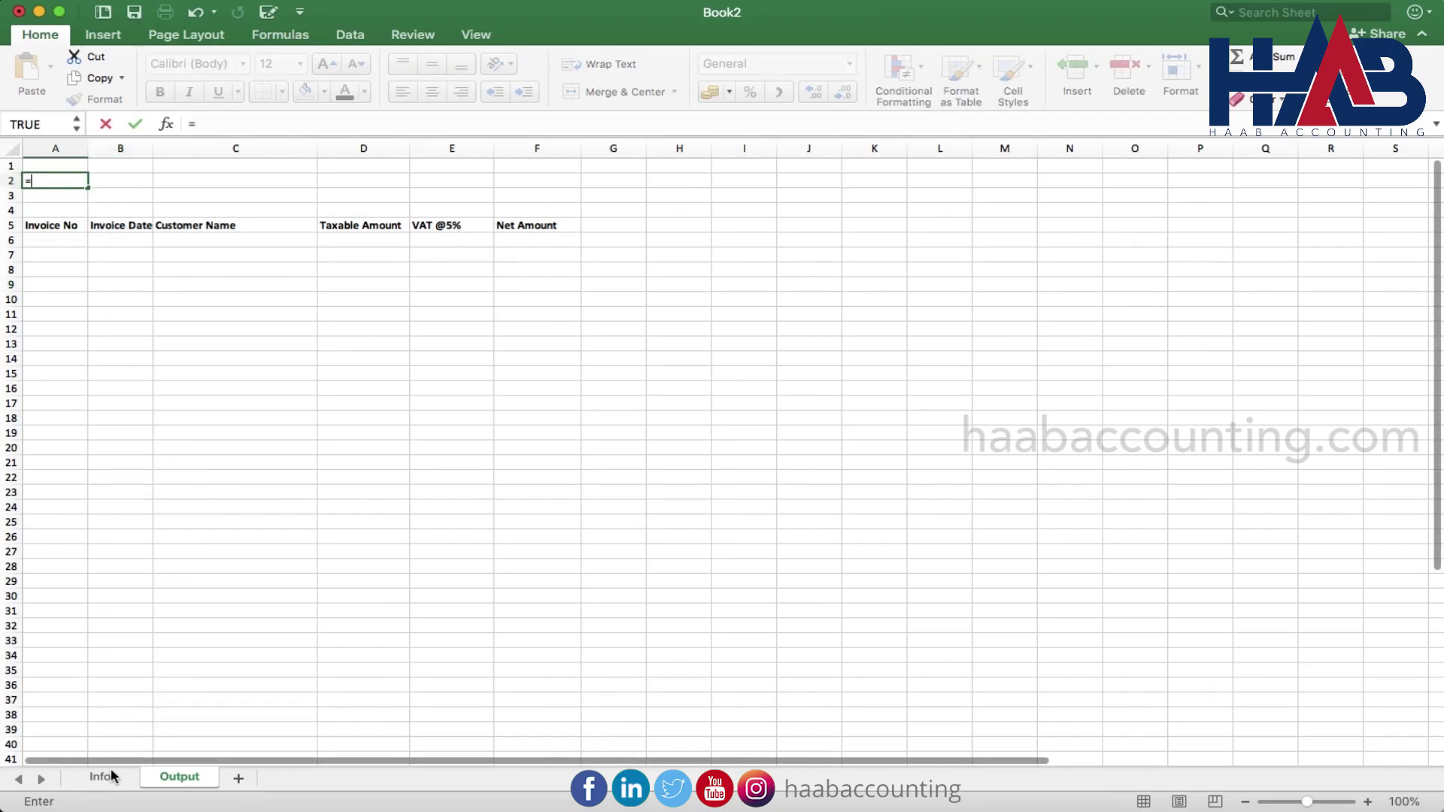
pyautogui.click(103, 777)
pyautogui.click(240, 346)
pyautogui.press('Return')
# Link A4 to the return period in Info!C18
pyautogui.press('Down')
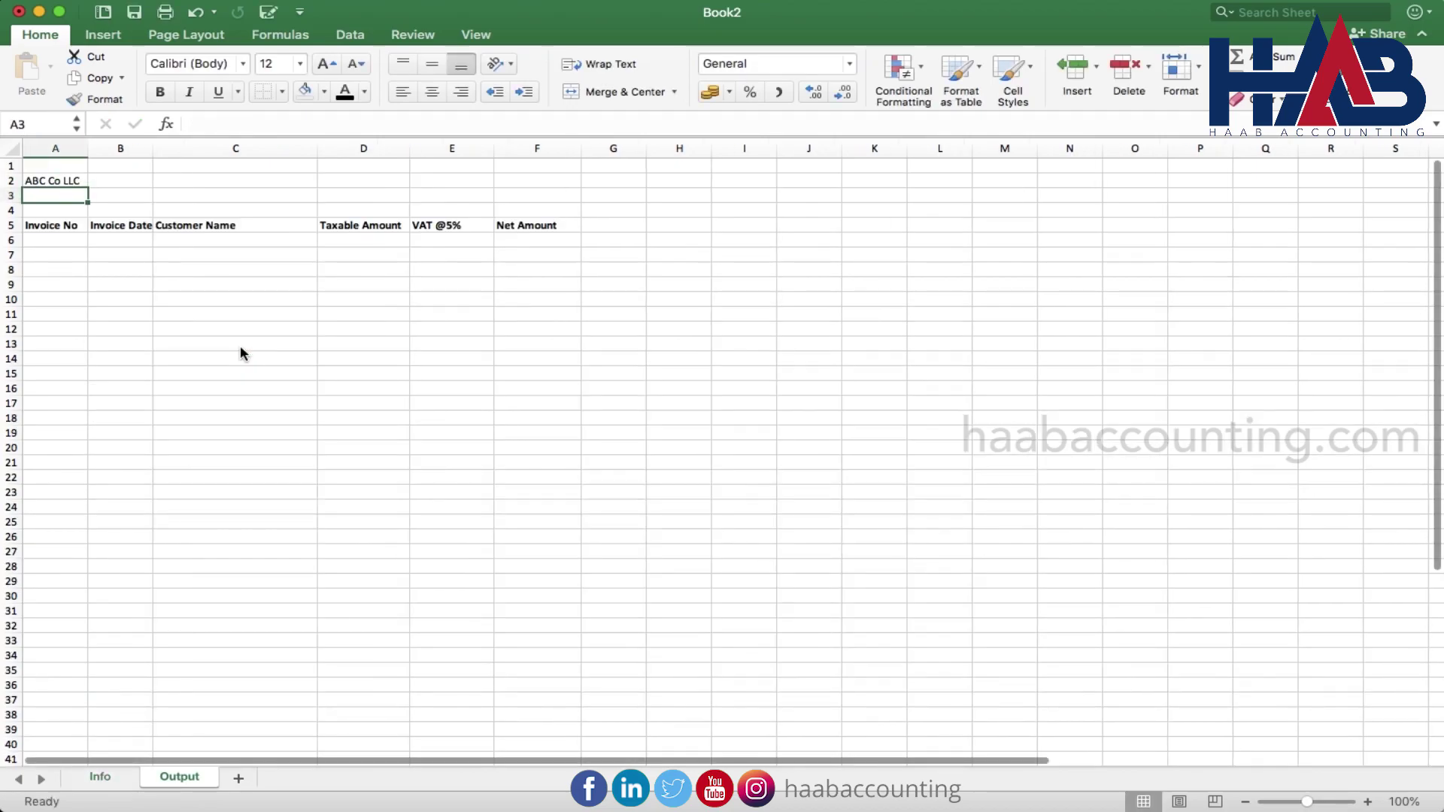
pyautogui.write('=')
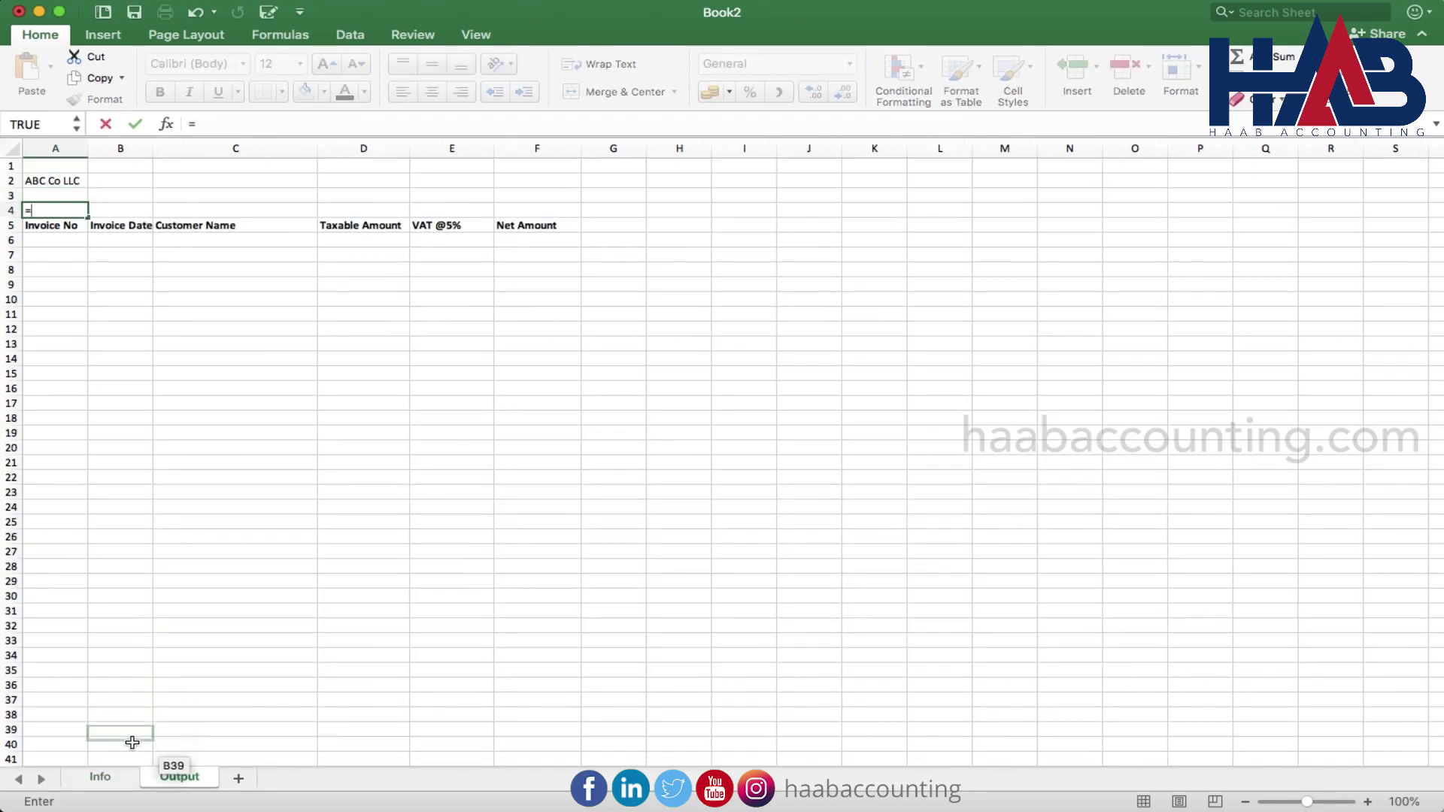
pyautogui.click(124, 777)
pyautogui.click(250, 434)
pyautogui.press('Return')
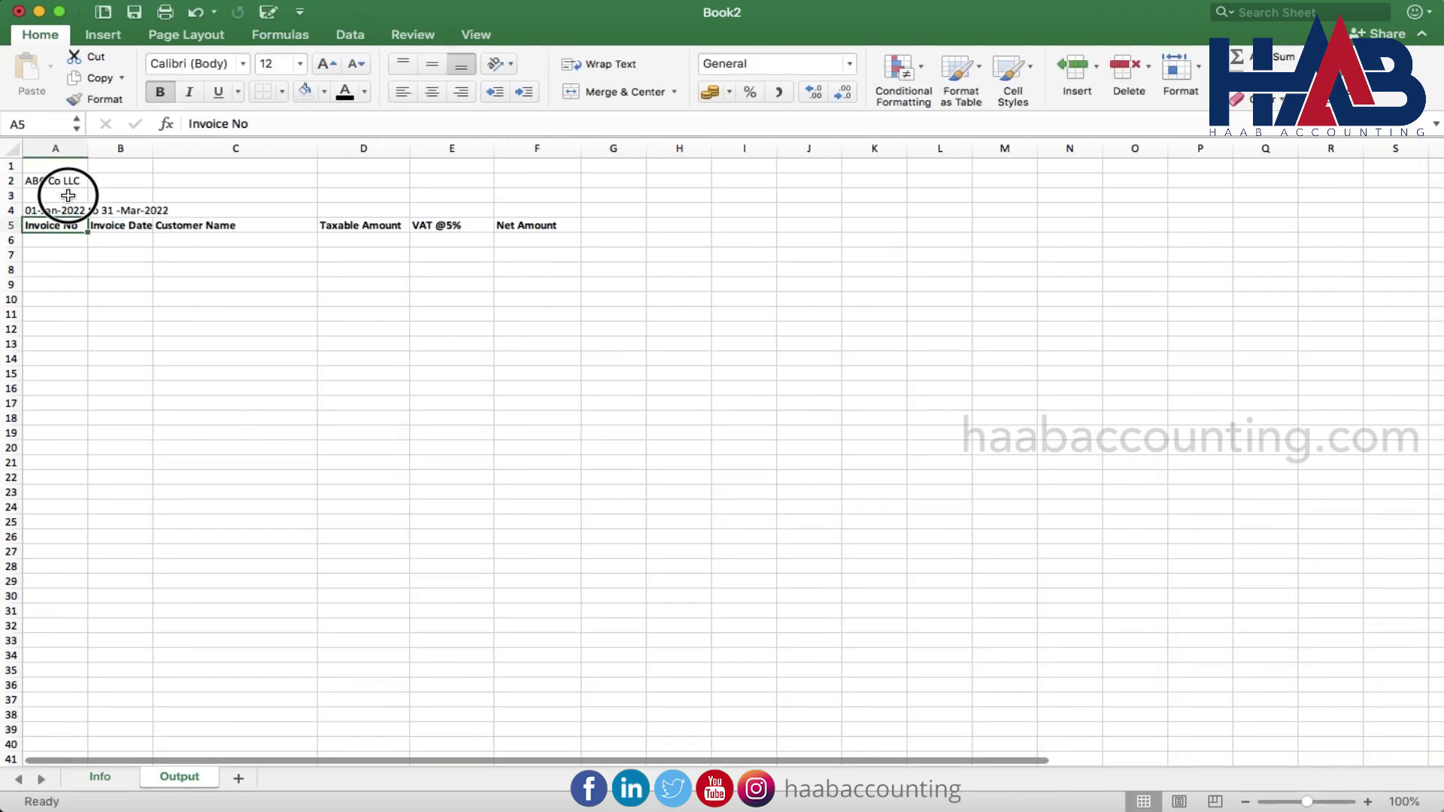
# Type the Output Transactions title in A3 and bold A2 and A3
pyautogui.click(66, 195)
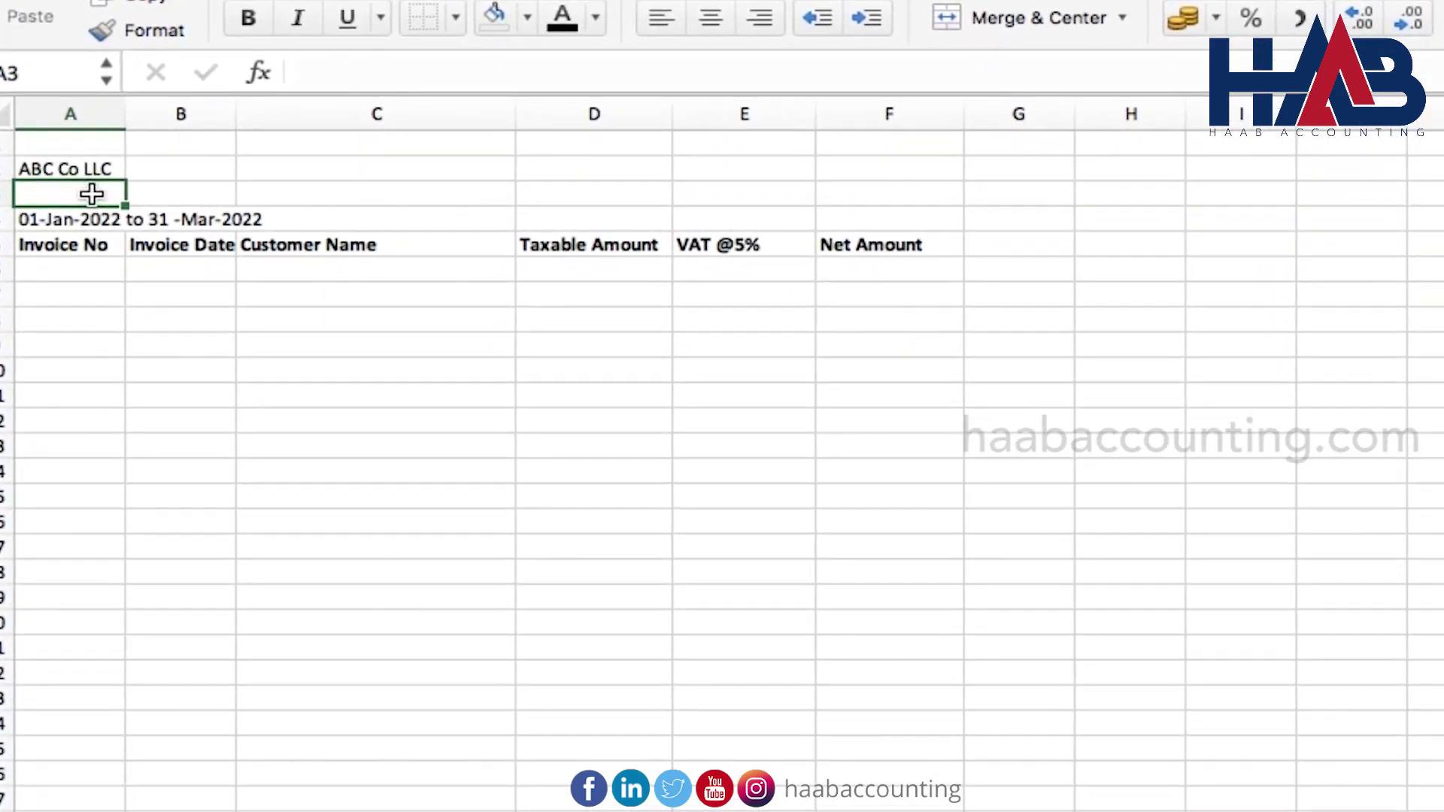
pyautogui.write('Output T')
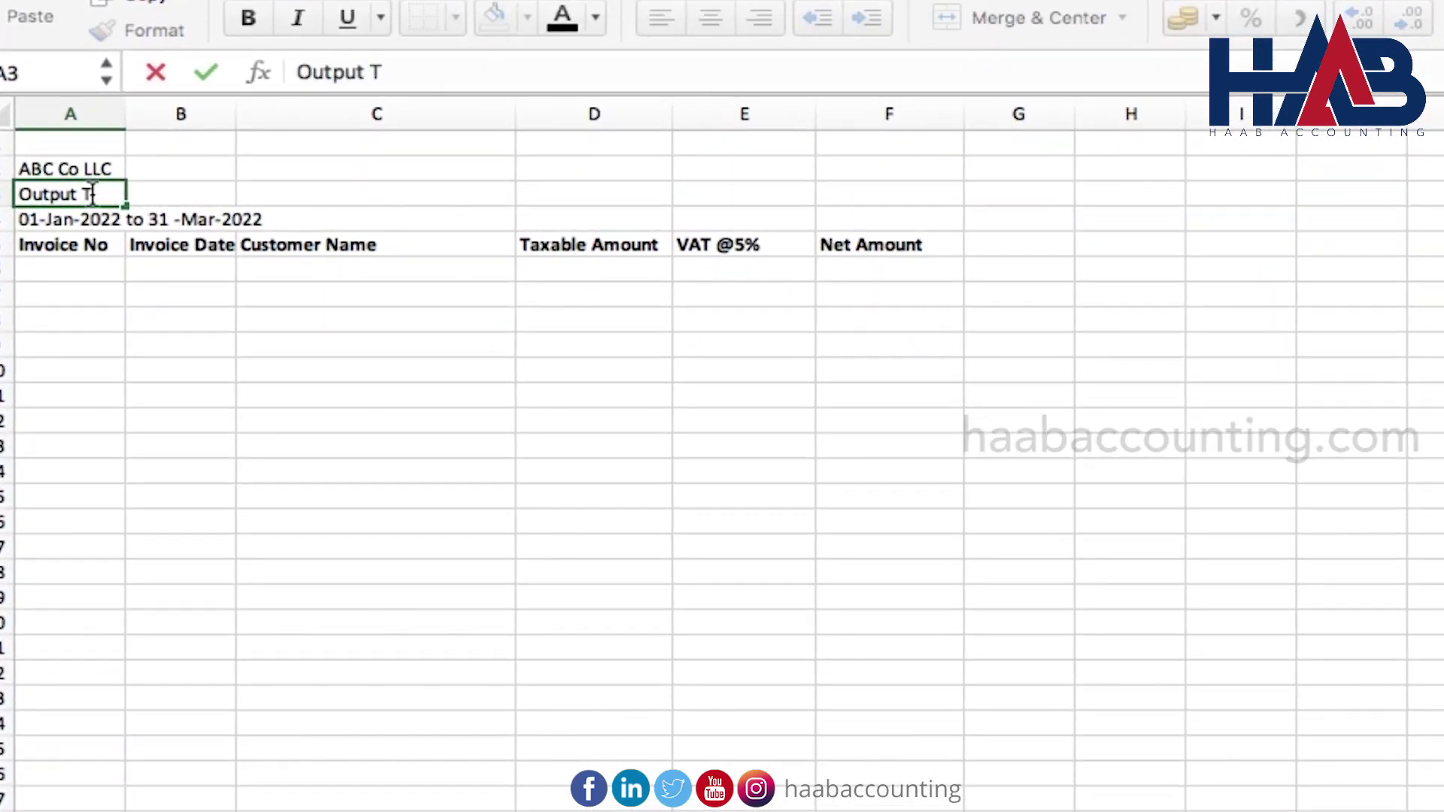
pyautogui.write('ransactions')
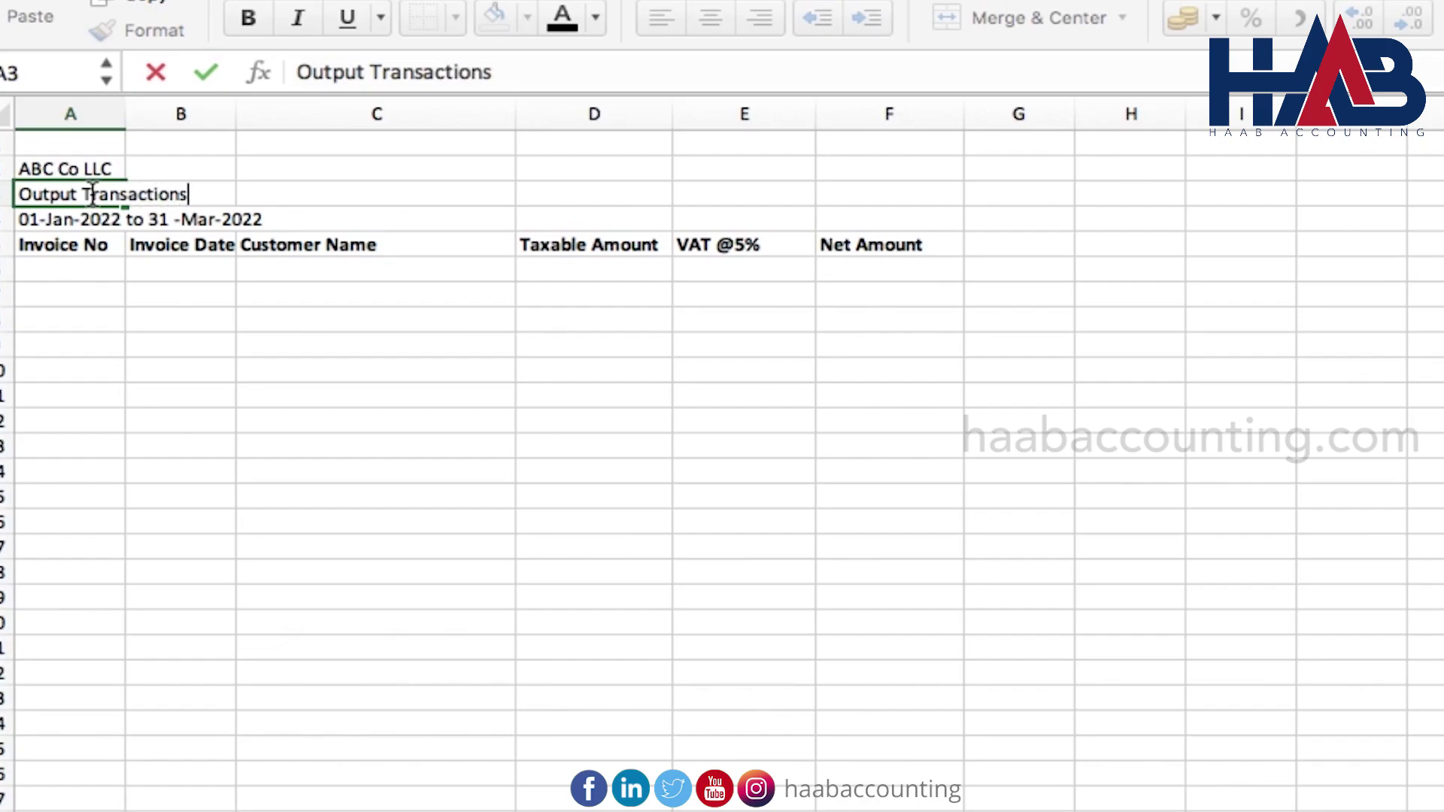
pyautogui.press('Return')
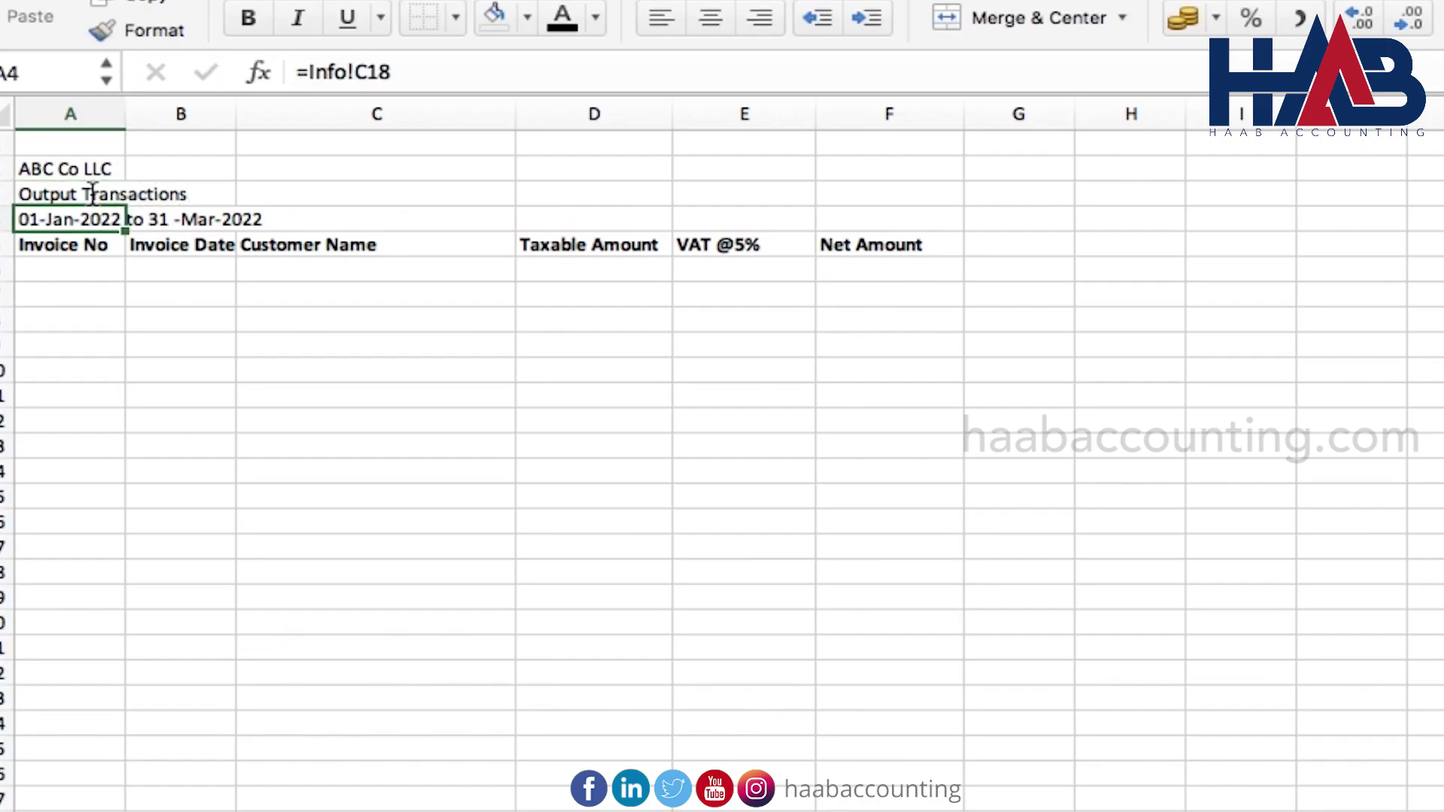
pyautogui.click(97, 168)
pyautogui.click(247, 17)
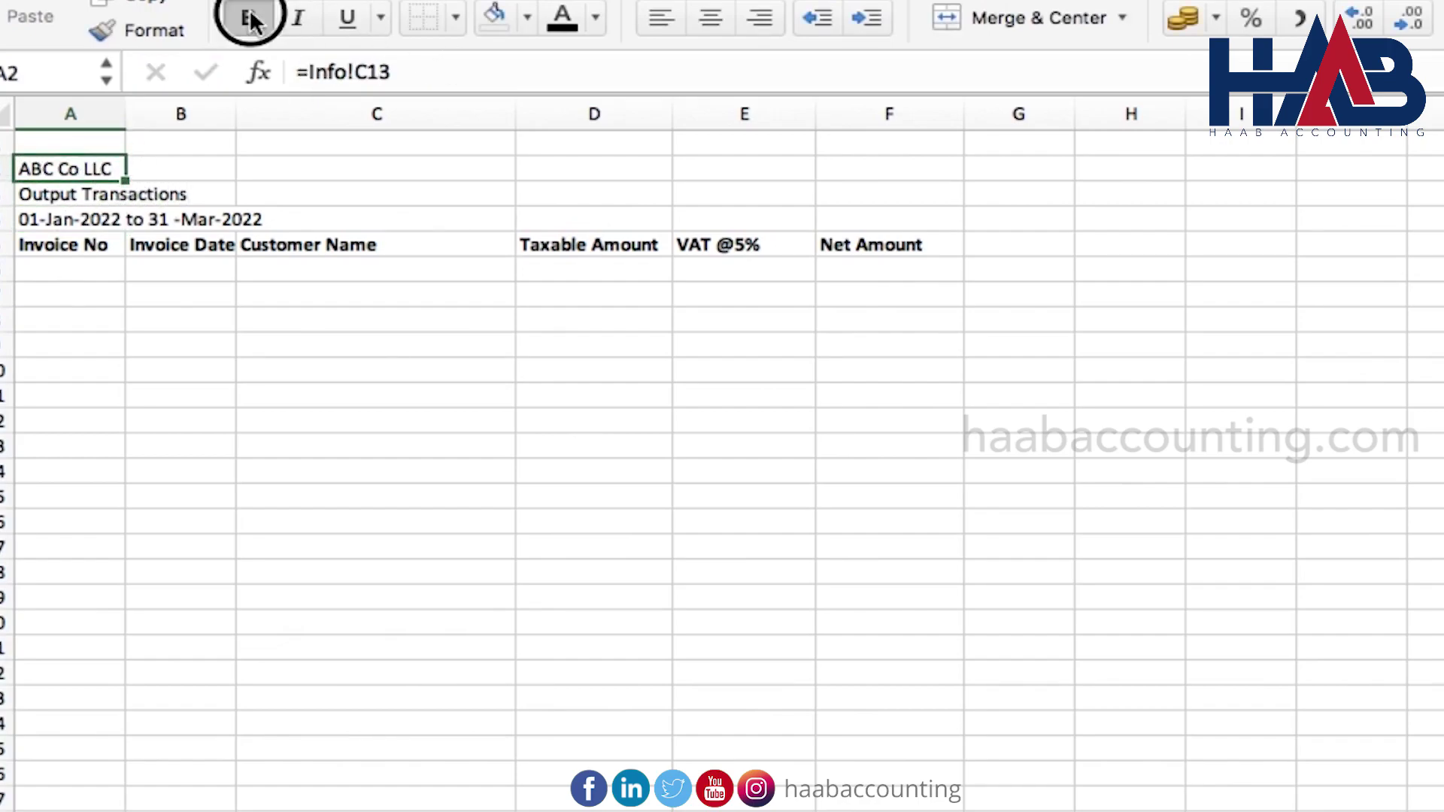
pyautogui.click(146, 197)
pyautogui.click(247, 18)
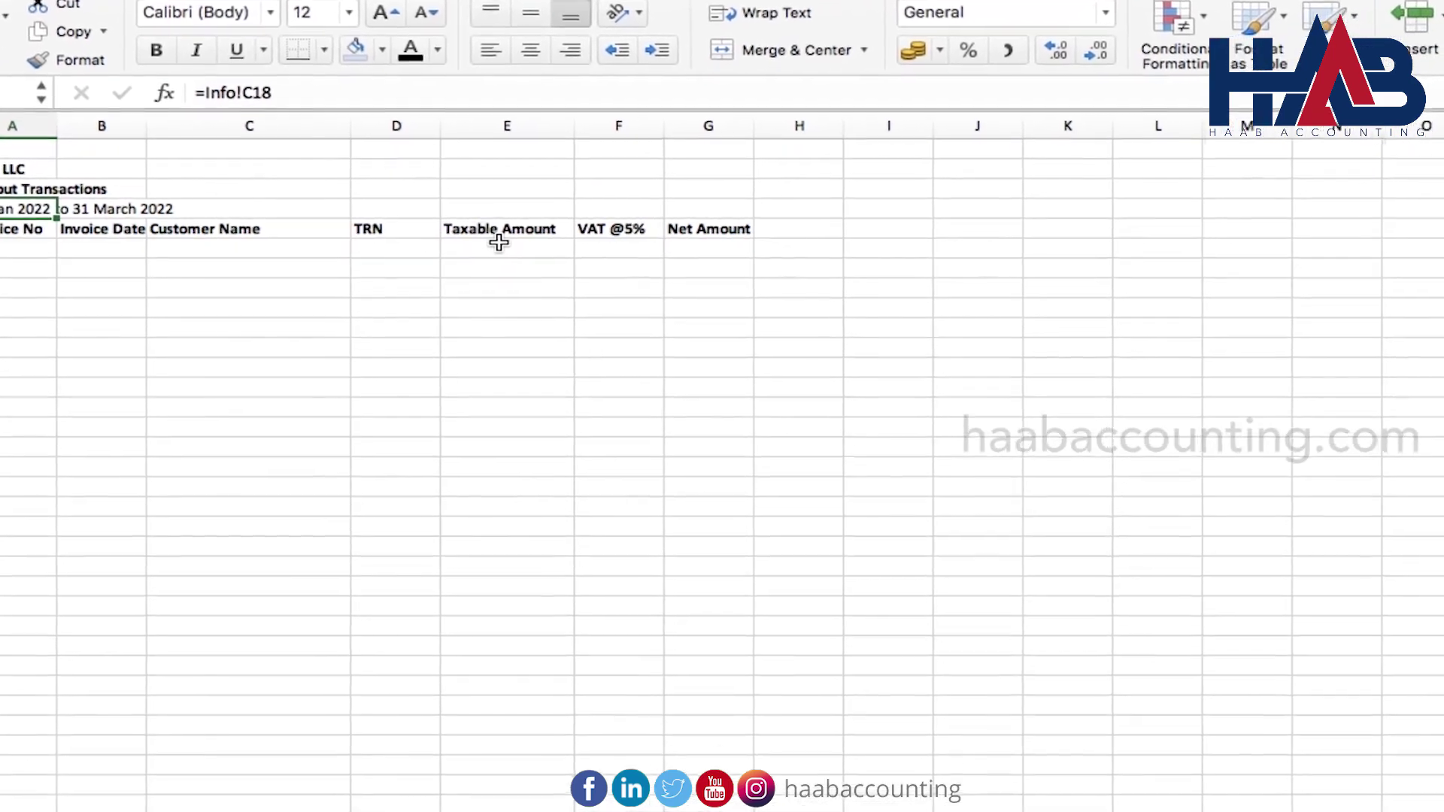
# Enter the VAT formula =E6*5% in F6
pyautogui.click(657, 250)
pyautogui.write('=')
pyautogui.press('Left')
pyautogui.press('Down')
pyautogui.press('Up')
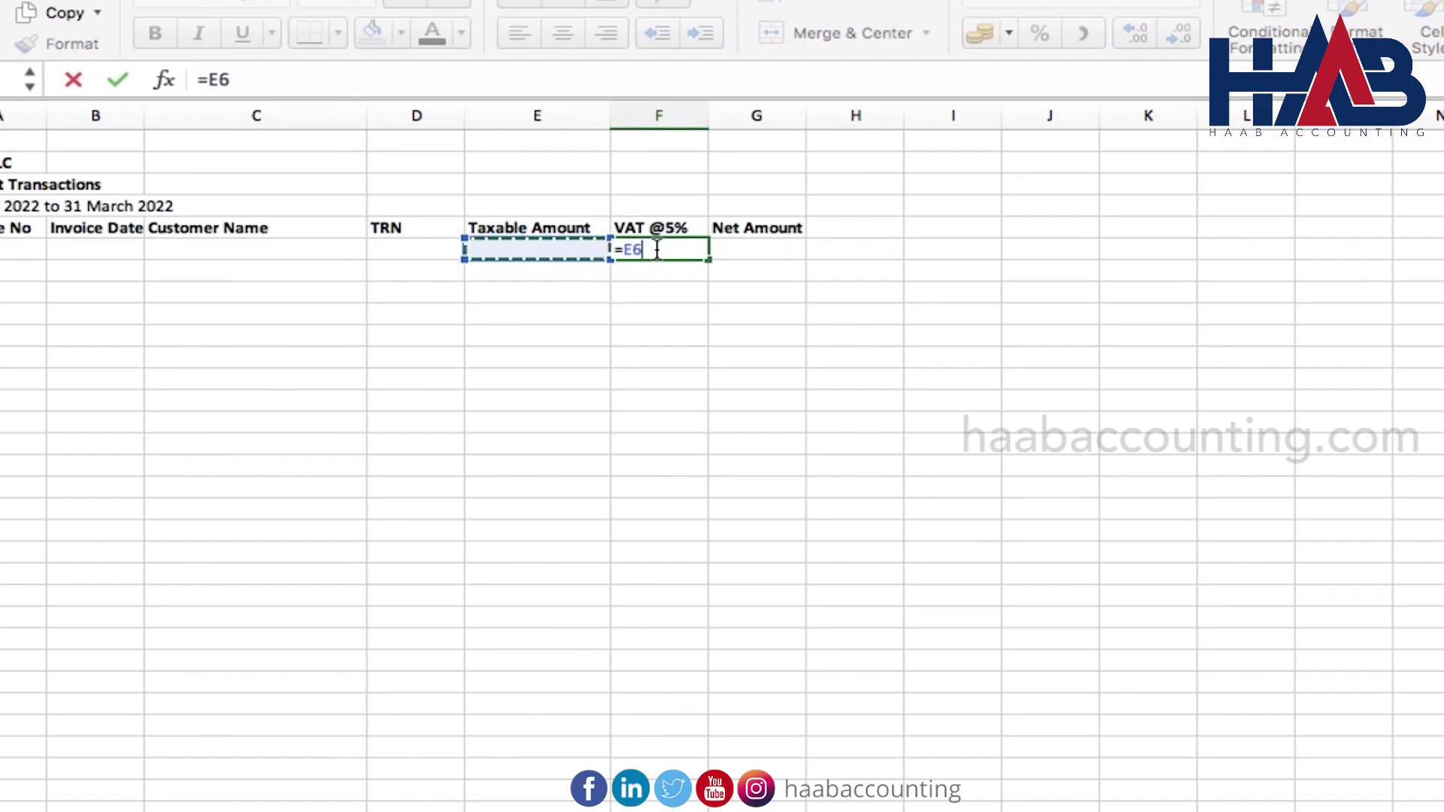
pyautogui.write('*5%')
pyautogui.press('Return')
pyautogui.press('Up')
# Enter the net amount formula =E6+F6 in G6
pyautogui.press('Right')
pyautogui.write('=')
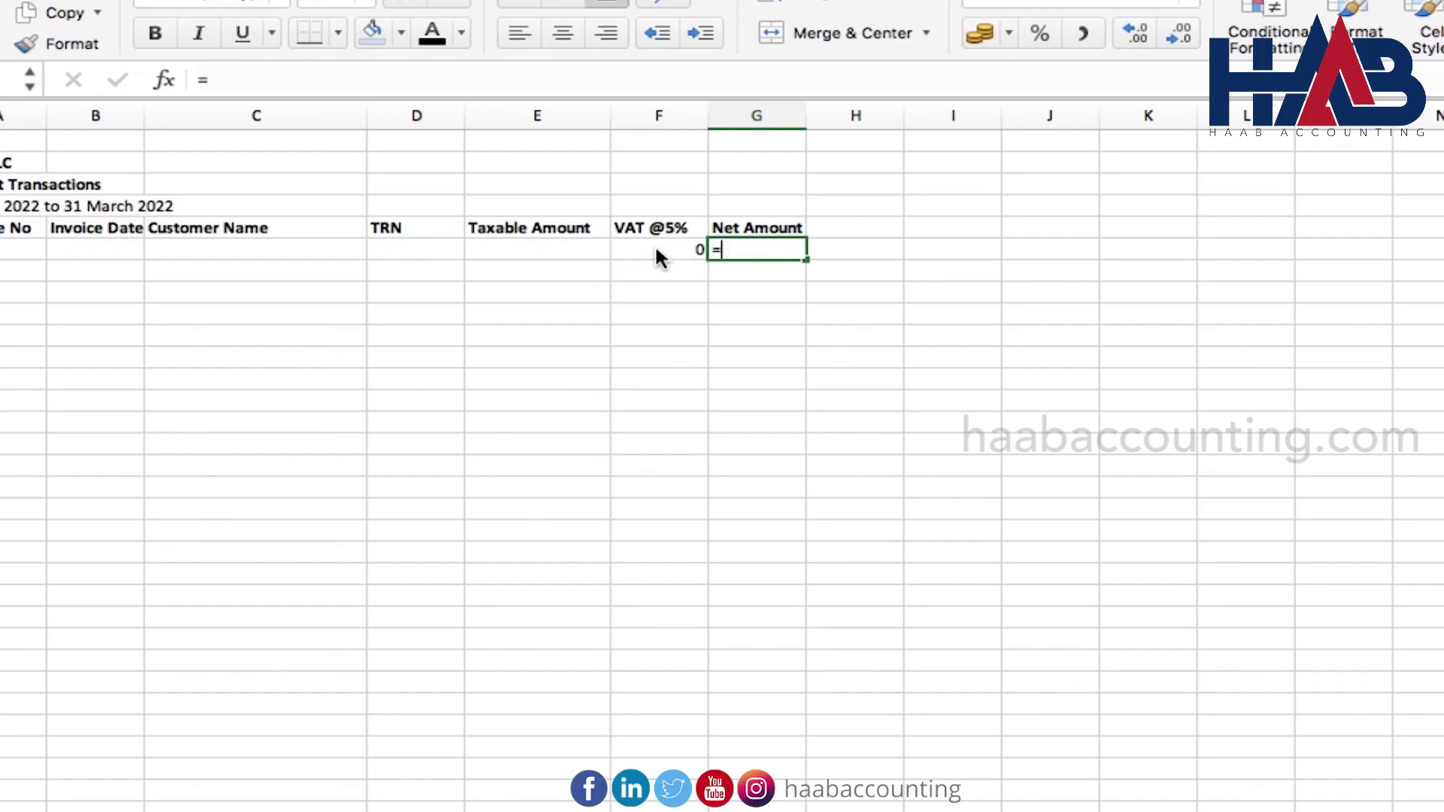
pyautogui.press('Left')
pyautogui.press('Left')
pyautogui.write('+')
pyautogui.press('Left')
pyautogui.press('Return')
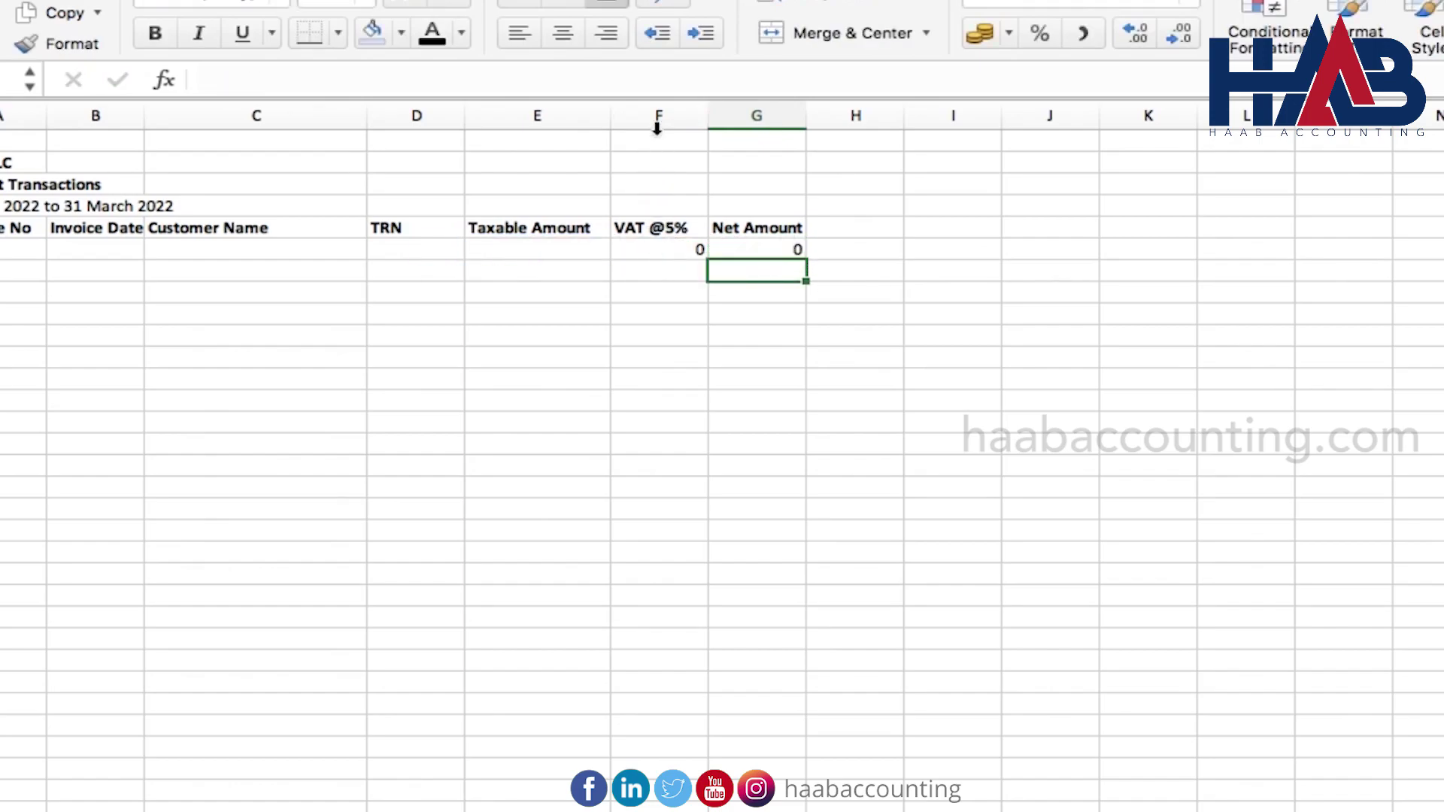
# Apply Comma Style to columns E:G and fill the F6:G6 formulas down to row 20
pyautogui.moveTo(564, 117); pyautogui.dragTo(753, 118)
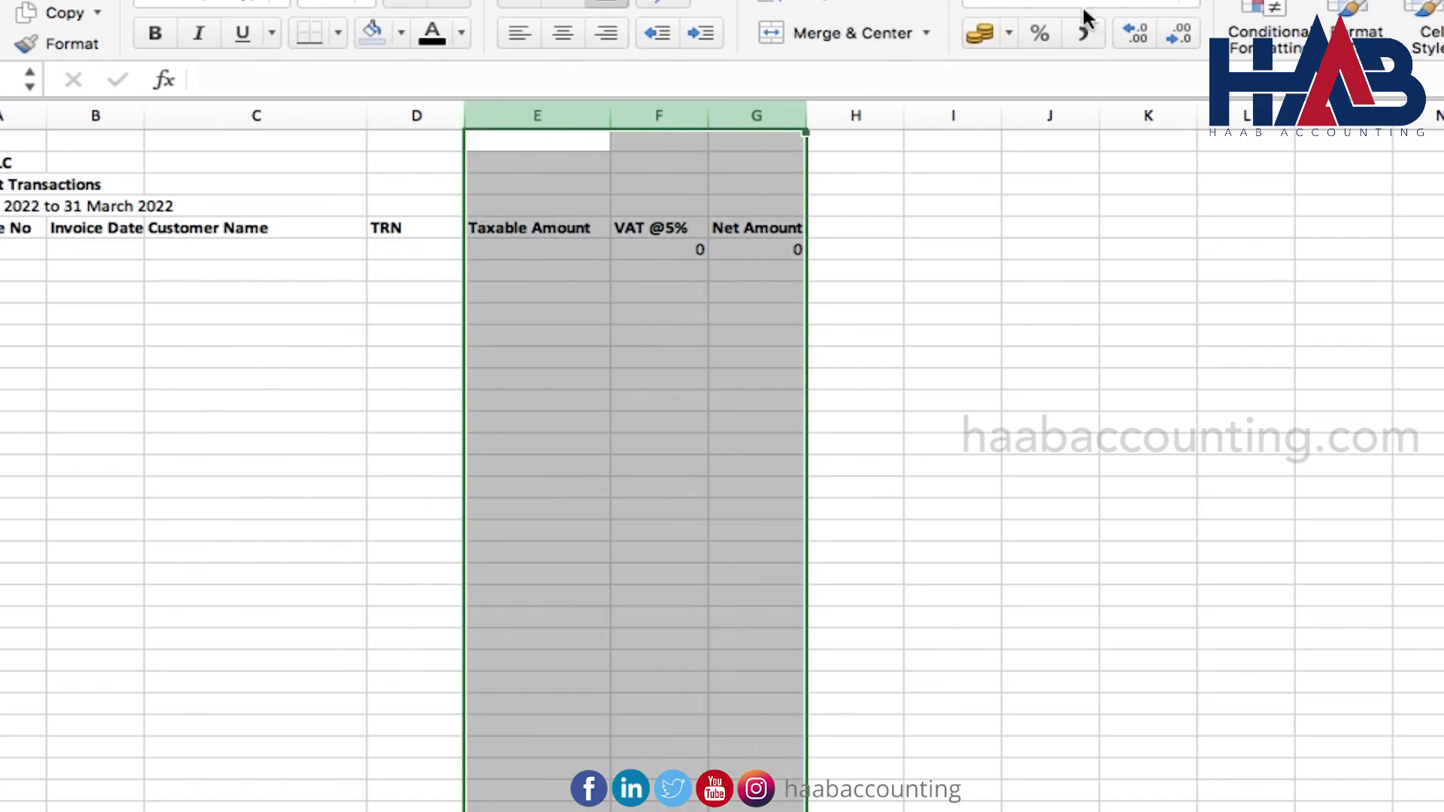
pyautogui.click(1087, 34)
pyautogui.click(736, 205)
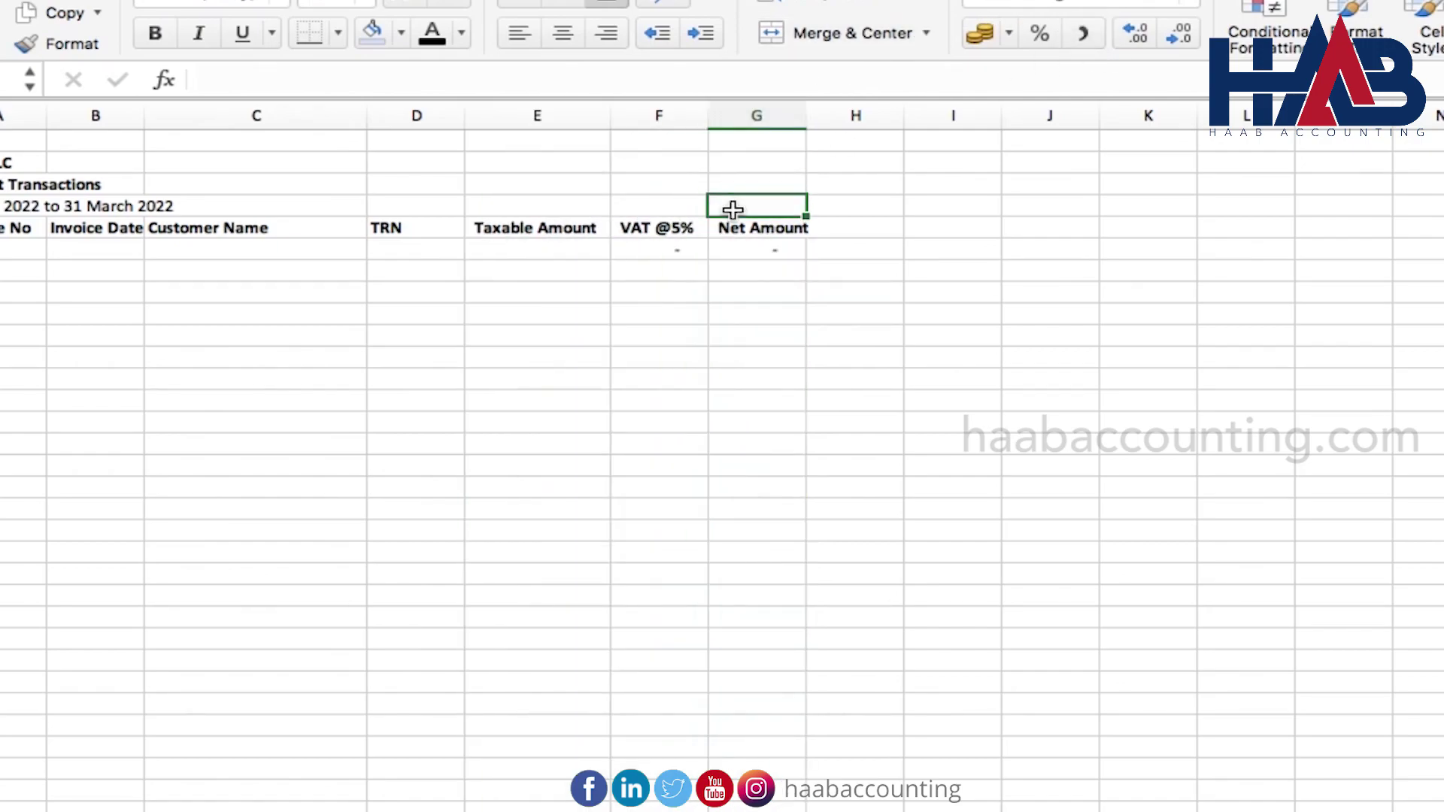
pyautogui.moveTo(676, 249); pyautogui.dragTo(731, 525)
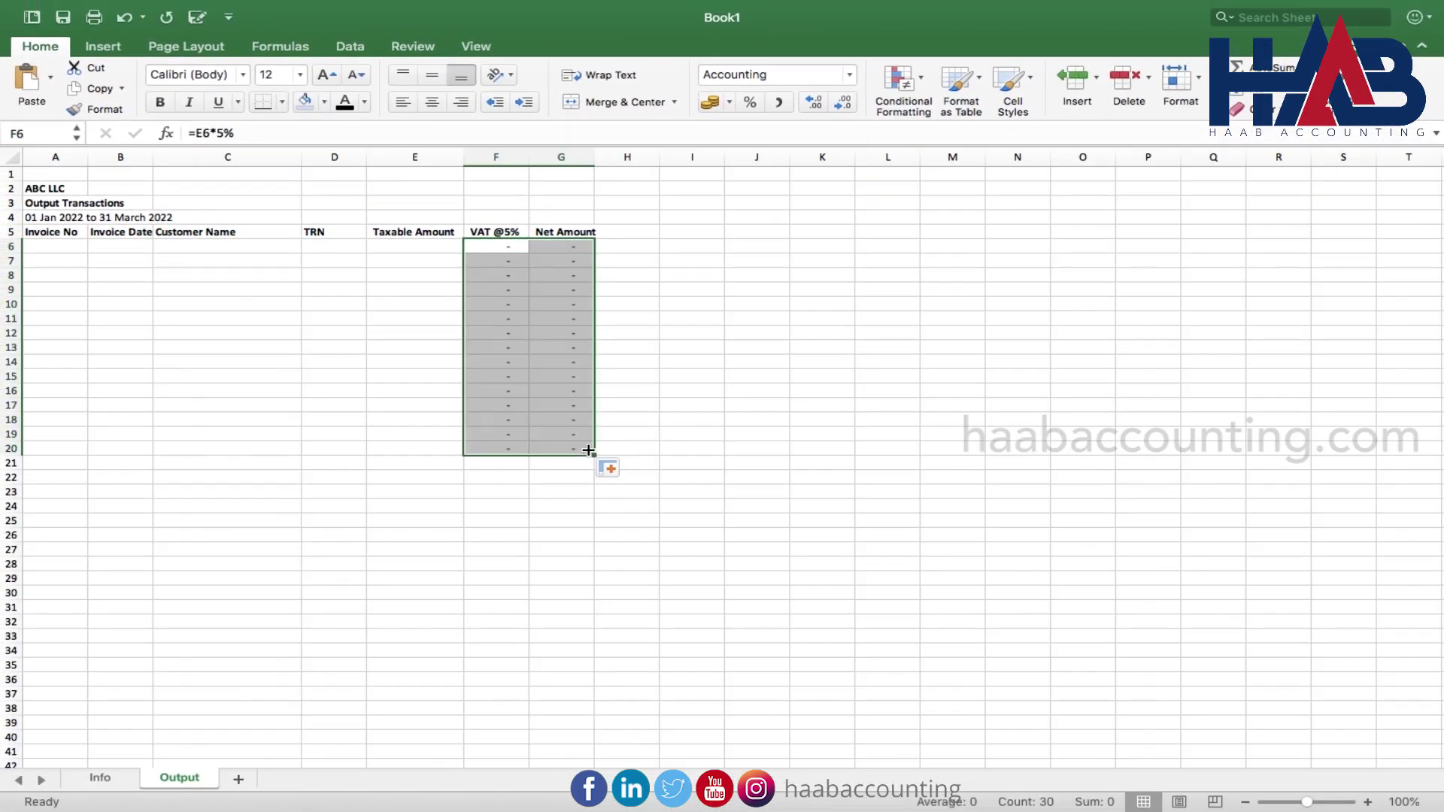
# Add totals =SUM(F6:F20) in F21 and the matching sum in G21
pyautogui.click(516, 462)
pyautogui.write('=SUM(F6:F20)')
pyautogui.press('Return')
pyautogui.press('Up')
pyautogui.press('cmd+c')
pyautogui.press('Right')
pyautogui.press('Return')
# Enter a bold Total label in C21
pyautogui.click(250, 466)
pyautogui.write('Total')
pyautogui.hotkey('ctrl', 'Return')
pyautogui.press('super+b')
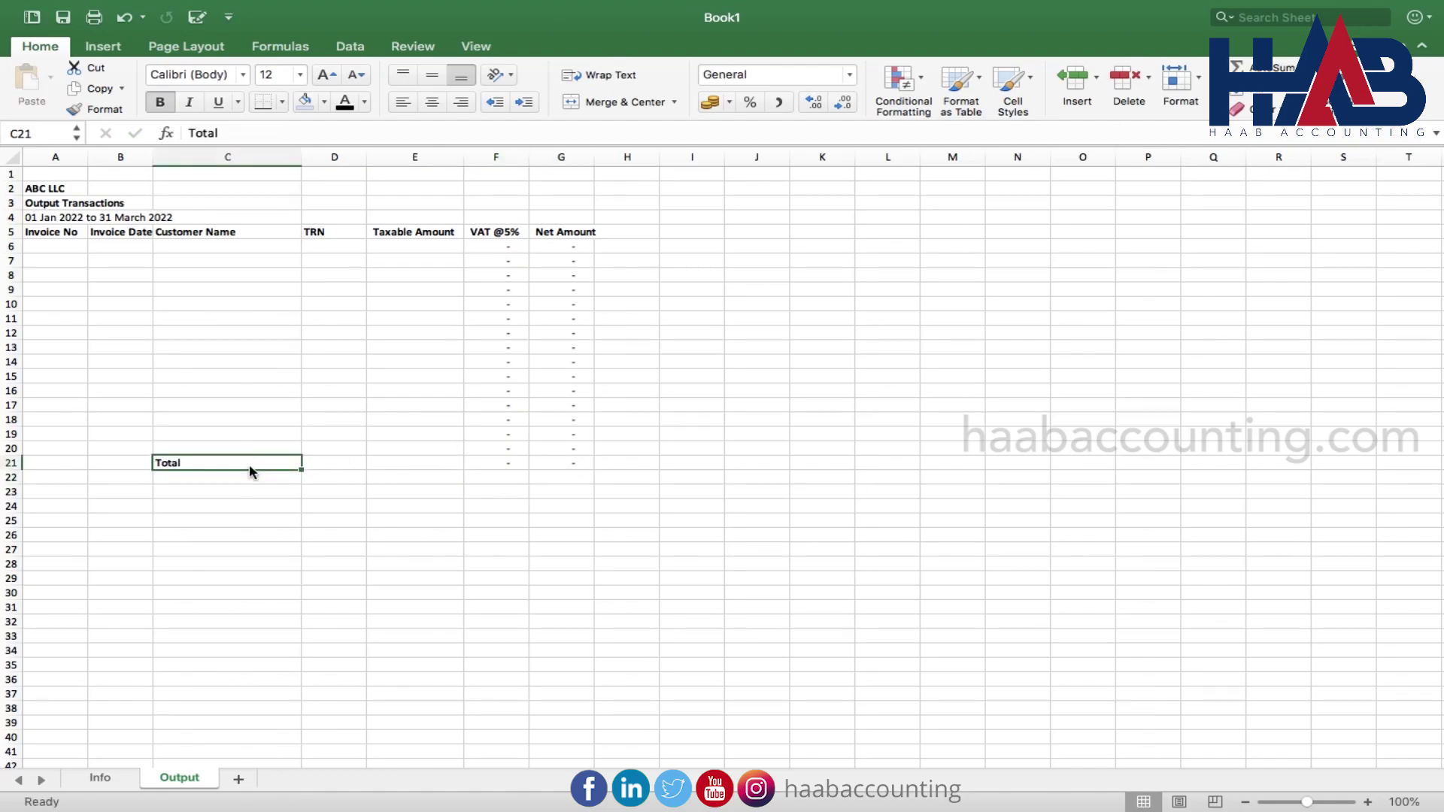
# Apply All Borders to the A5:G21 transactions table, then add a new blank sheet
pyautogui.moveTo(45, 232); pyautogui.dragTo(549, 471)
pyautogui.click(282, 102)
pyautogui.click(325, 269)
pyautogui.click(283, 102)
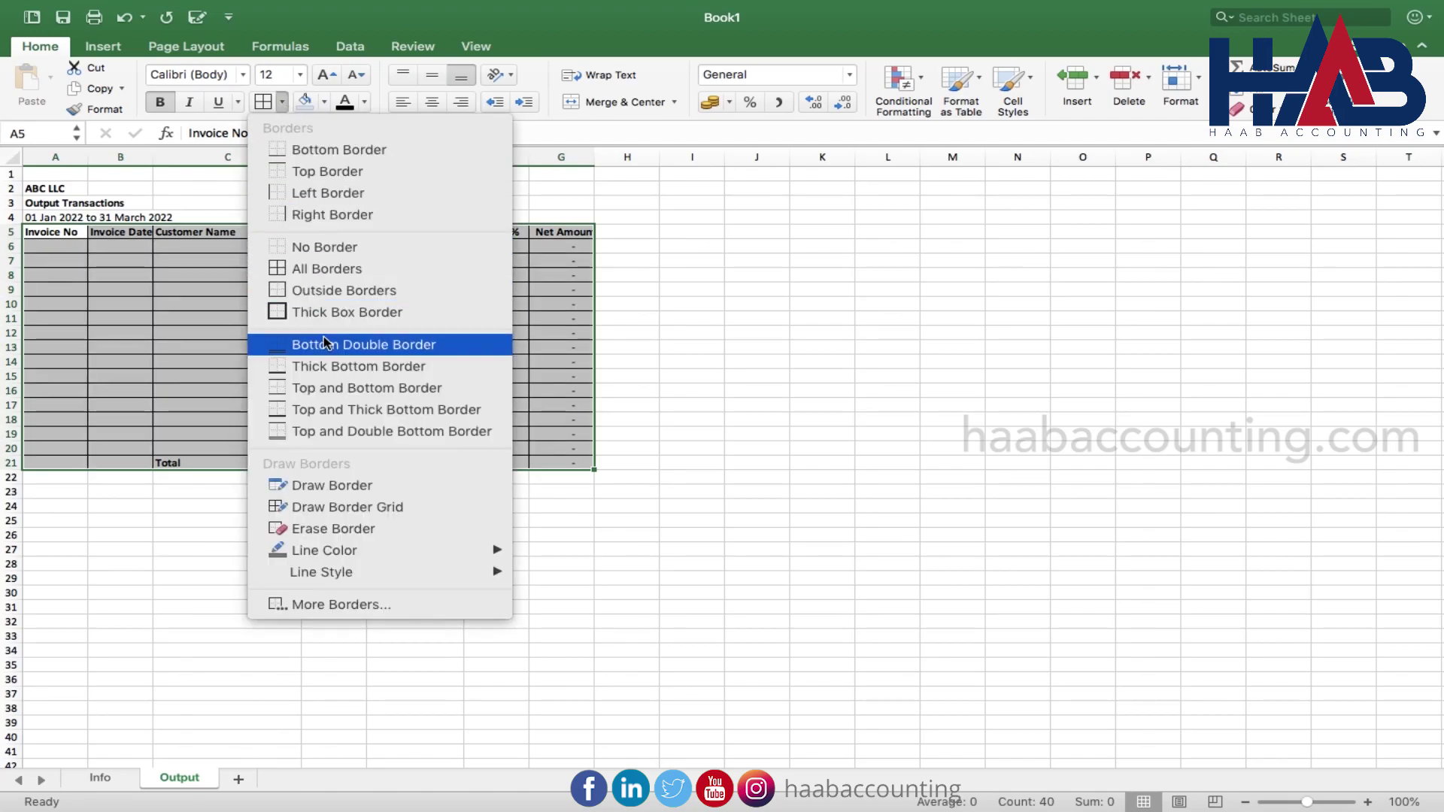
pyautogui.click(604, 393)
pyautogui.click(493, 462)
pyautogui.click(676, 348)
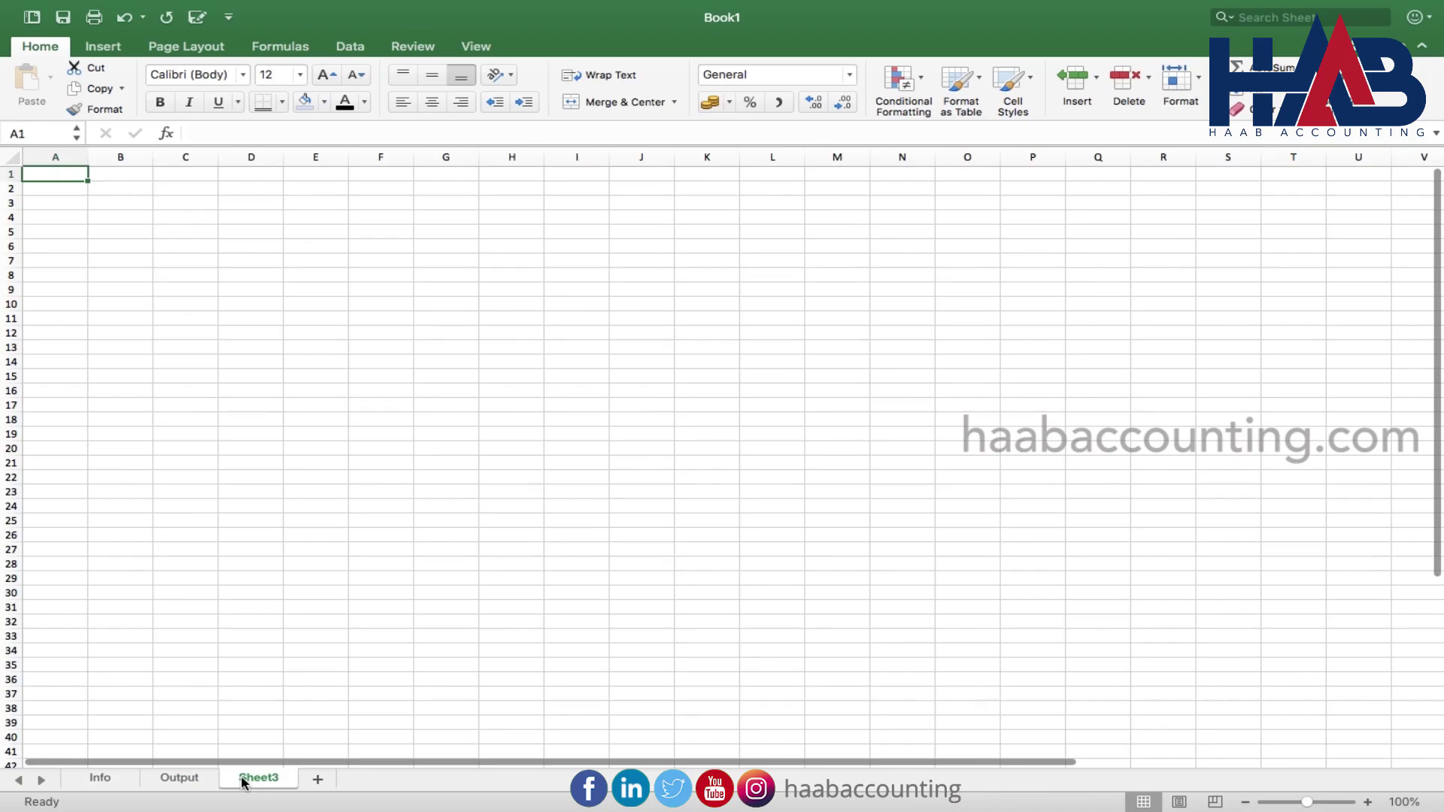
# Rename the new sheet to Input and paste the copied column headers
pyautogui.doubleClick(256, 778)
pyautogui.write('In')
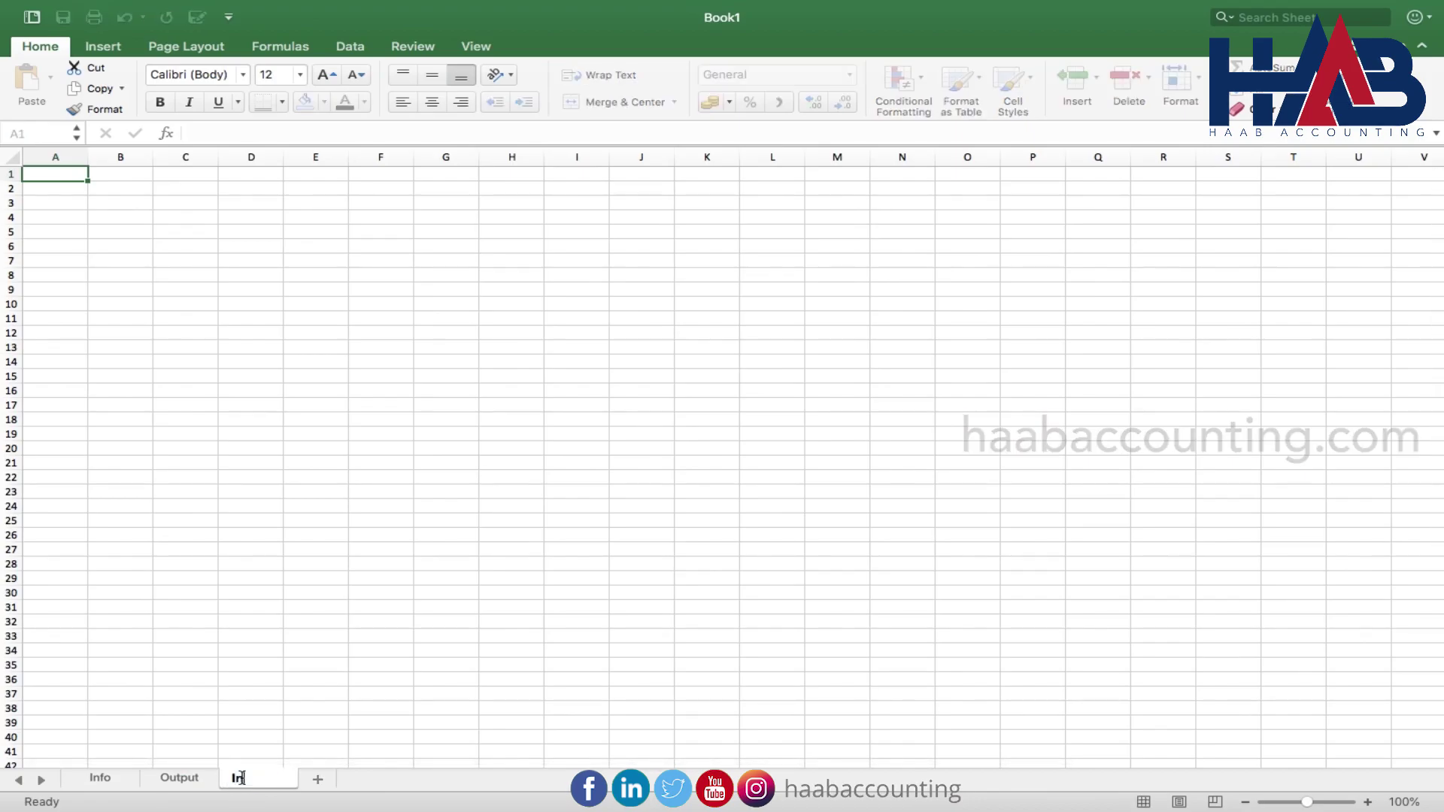
pyautogui.press('Return')
pyautogui.click(66, 231)
pyautogui.press('super+v')
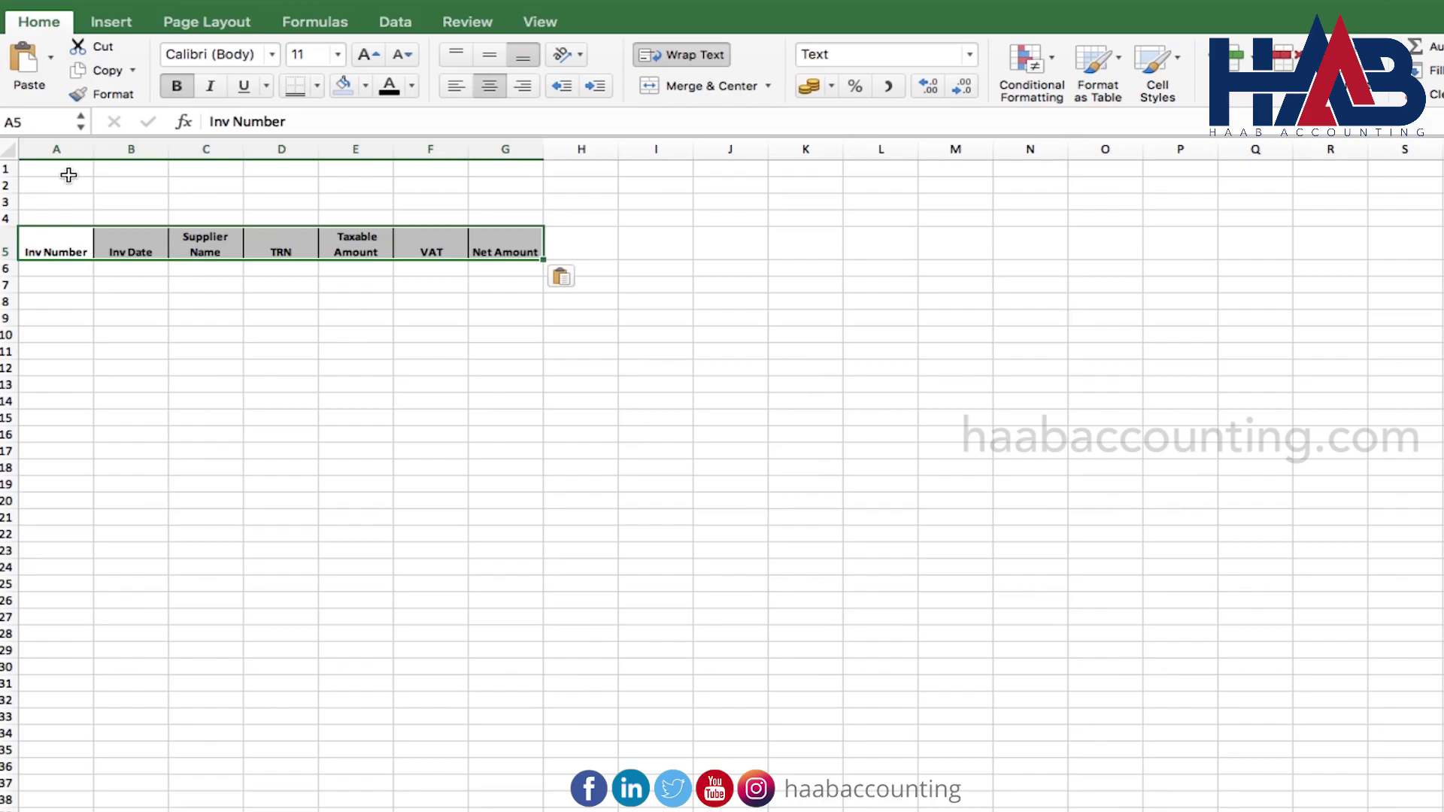
# Link A1 to the Info company name, type Input Transactions in A2, link A3 to the period
pyautogui.click(68, 175)
pyautogui.write('=')
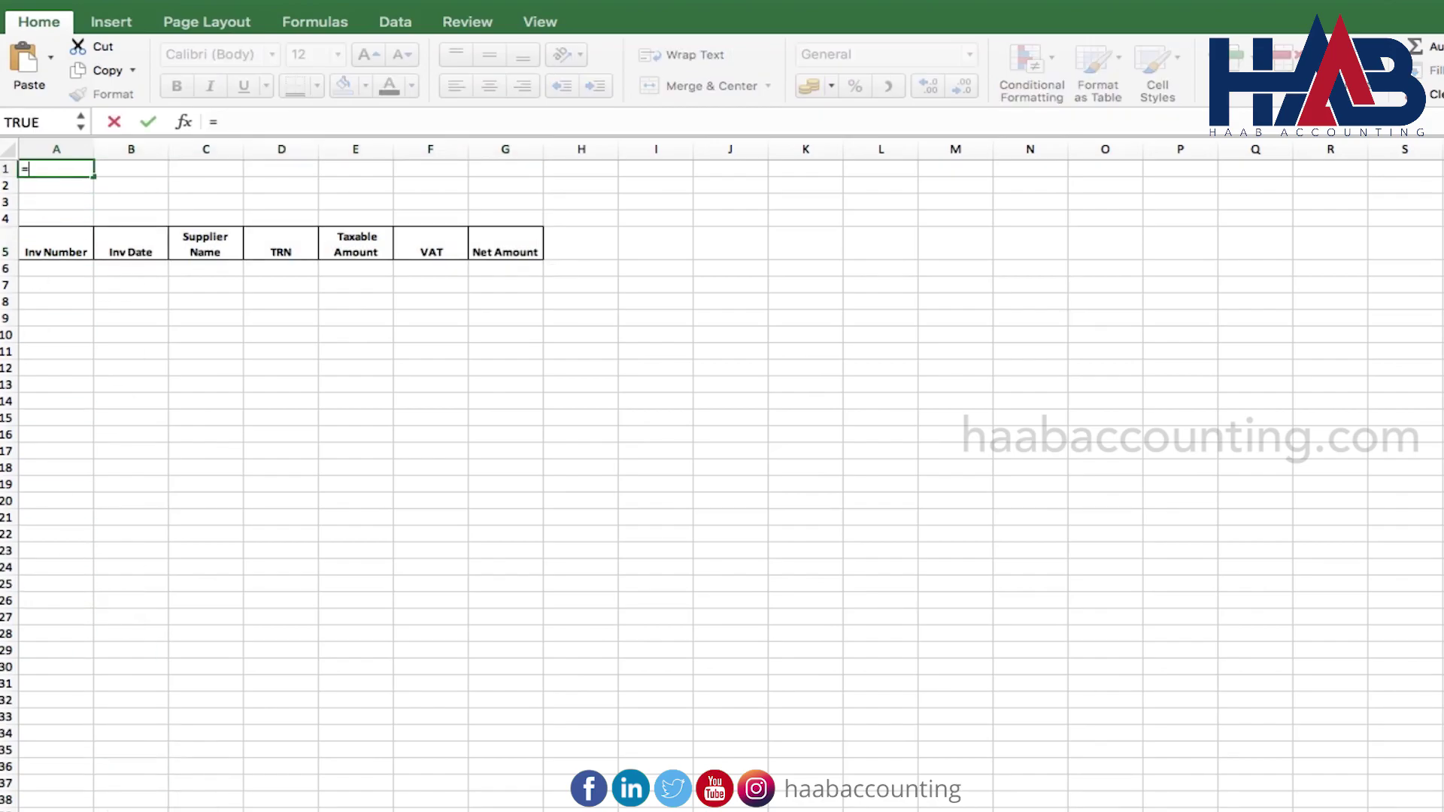
pyautogui.hotkey('ctrl', 'pageup')
pyautogui.click(293, 368)
pyautogui.press('Return')
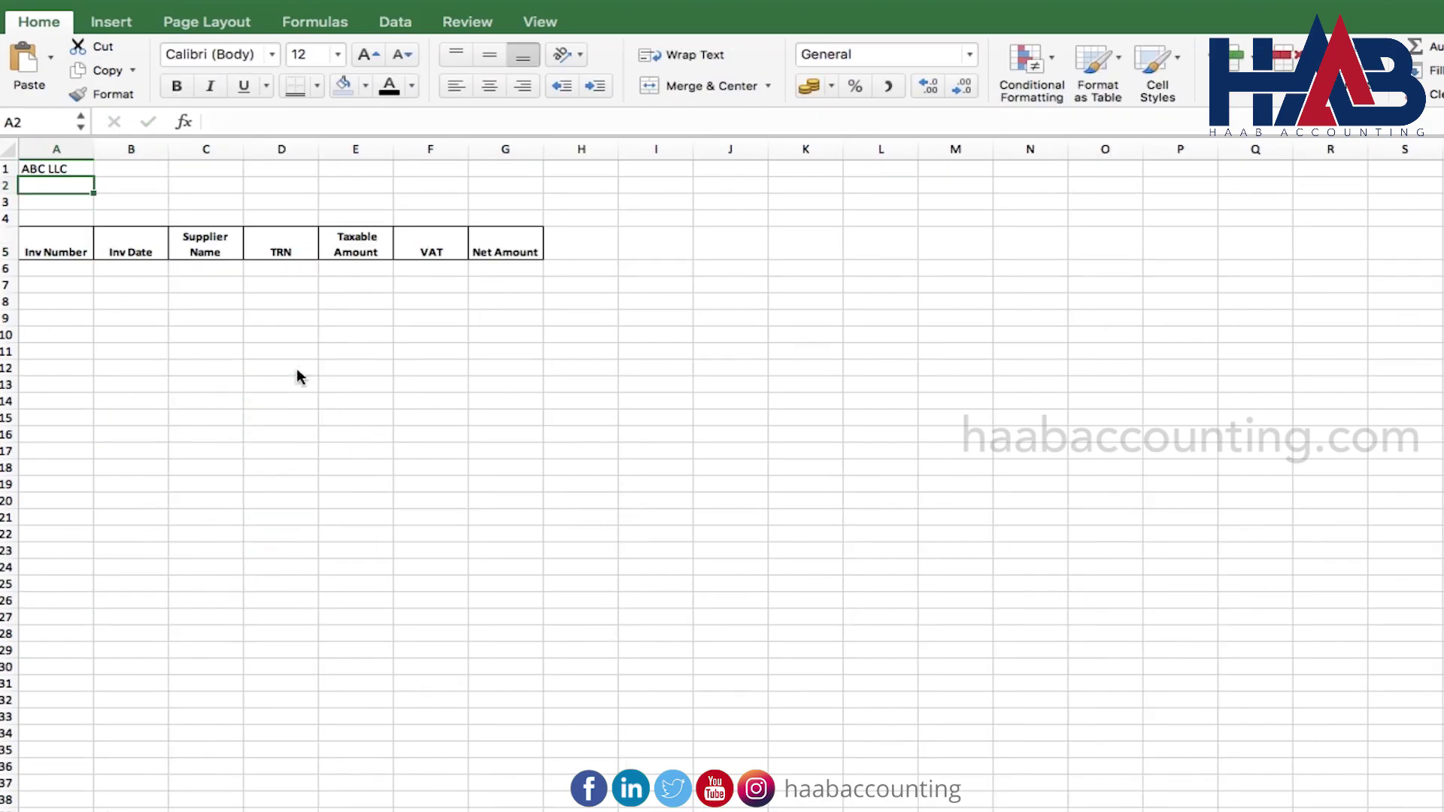
pyautogui.write('Input ')
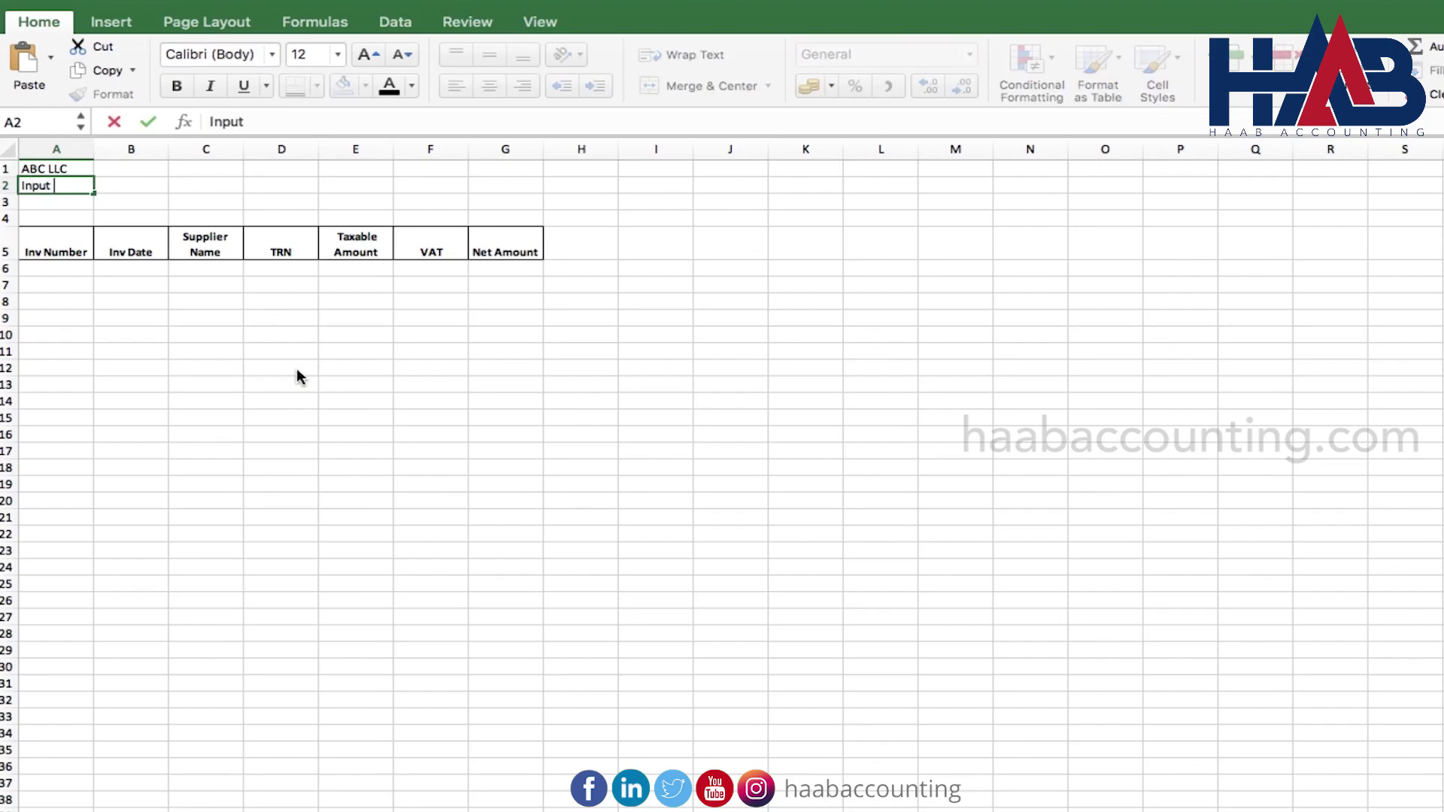
pyautogui.write('Transactions')
pyautogui.press('Return')
pyautogui.write('=')
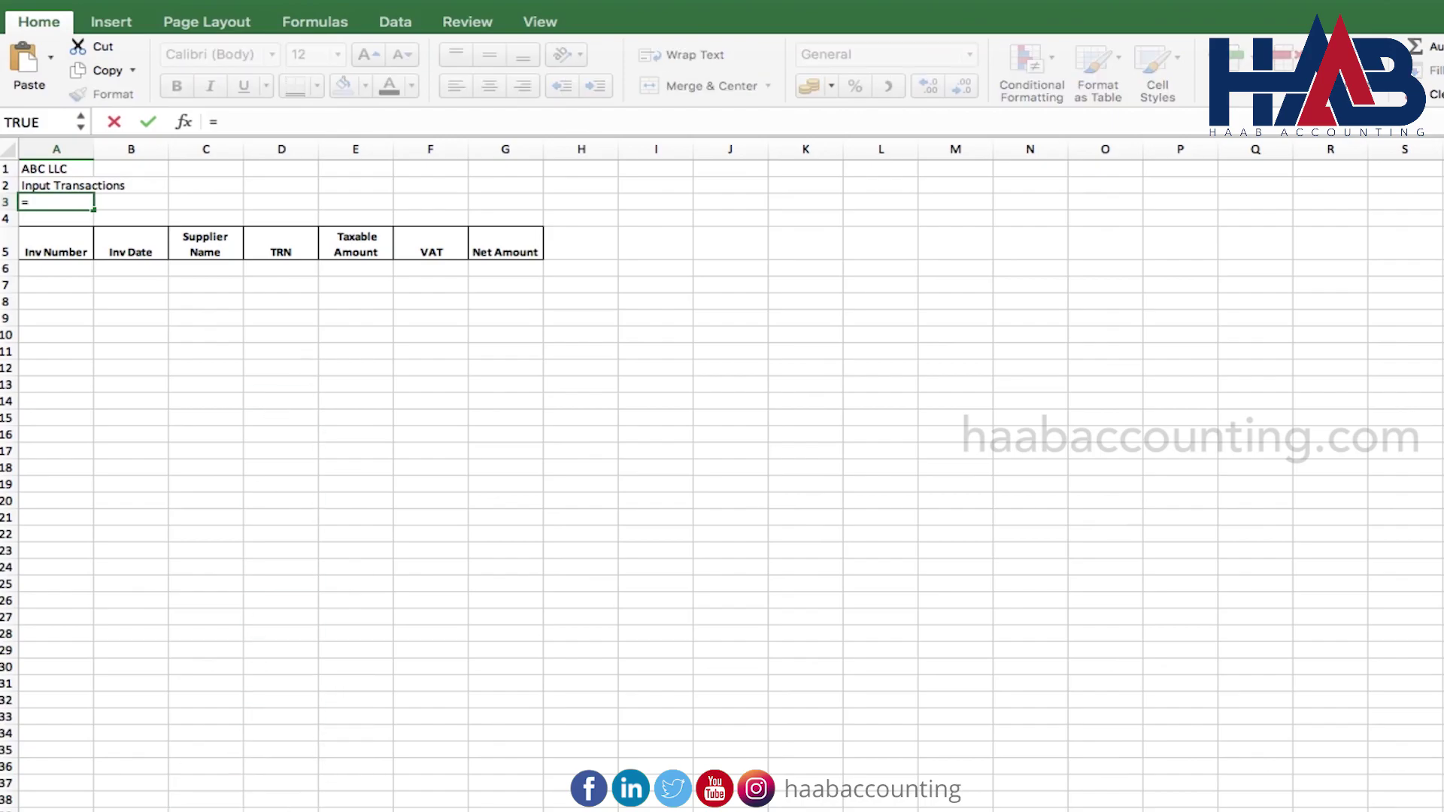
pyautogui.hotkey('ctrl', 'pageup')
pyautogui.click(297, 450)
pyautogui.press('Return')
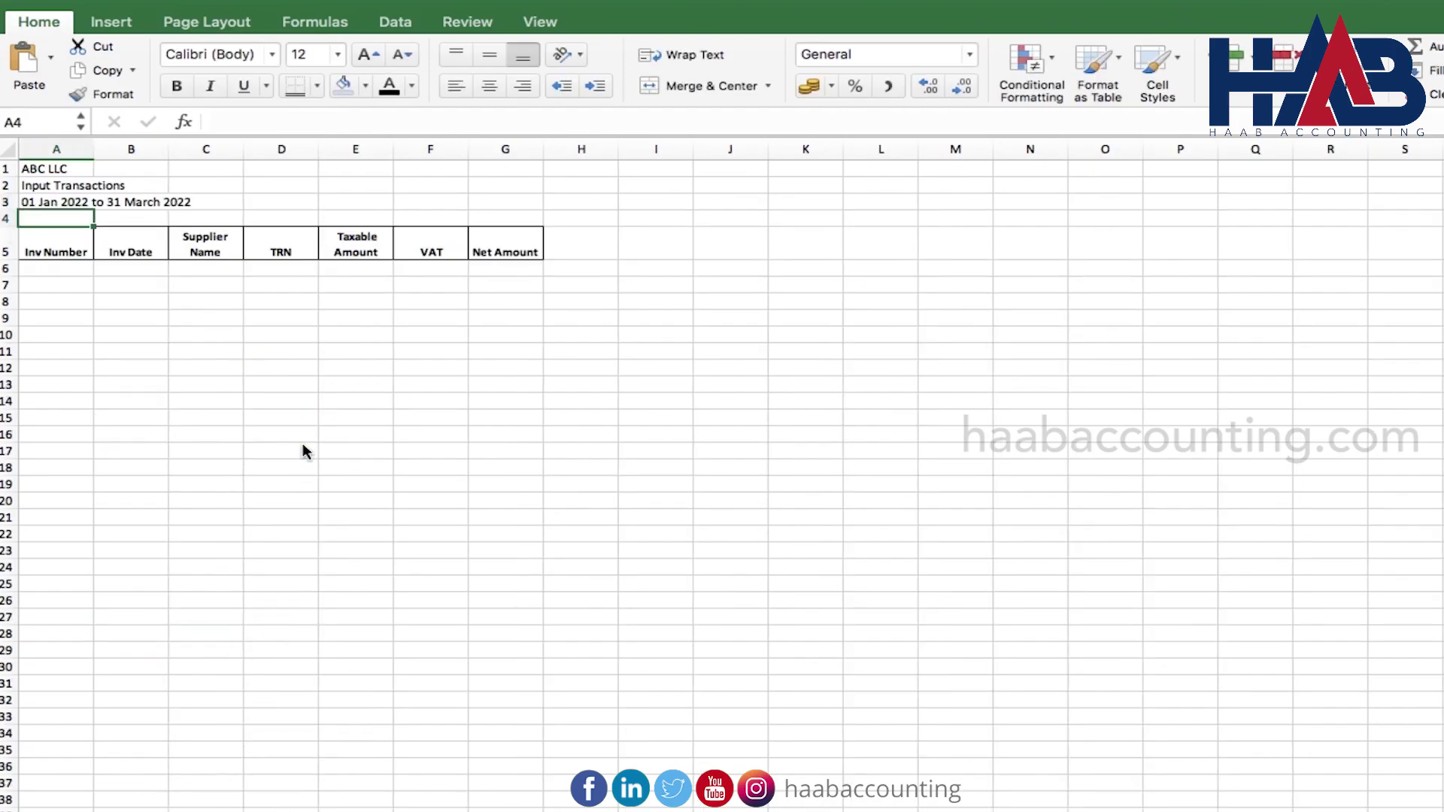
# Delete the blank row 4 and widen column C for supplier names
pyautogui.click(14, 218)
pyautogui.rightClick(13, 218)
pyautogui.click(45, 336)
pyautogui.click(233, 322)
pyautogui.moveTo(243, 143); pyautogui.dragTo(440, 149)
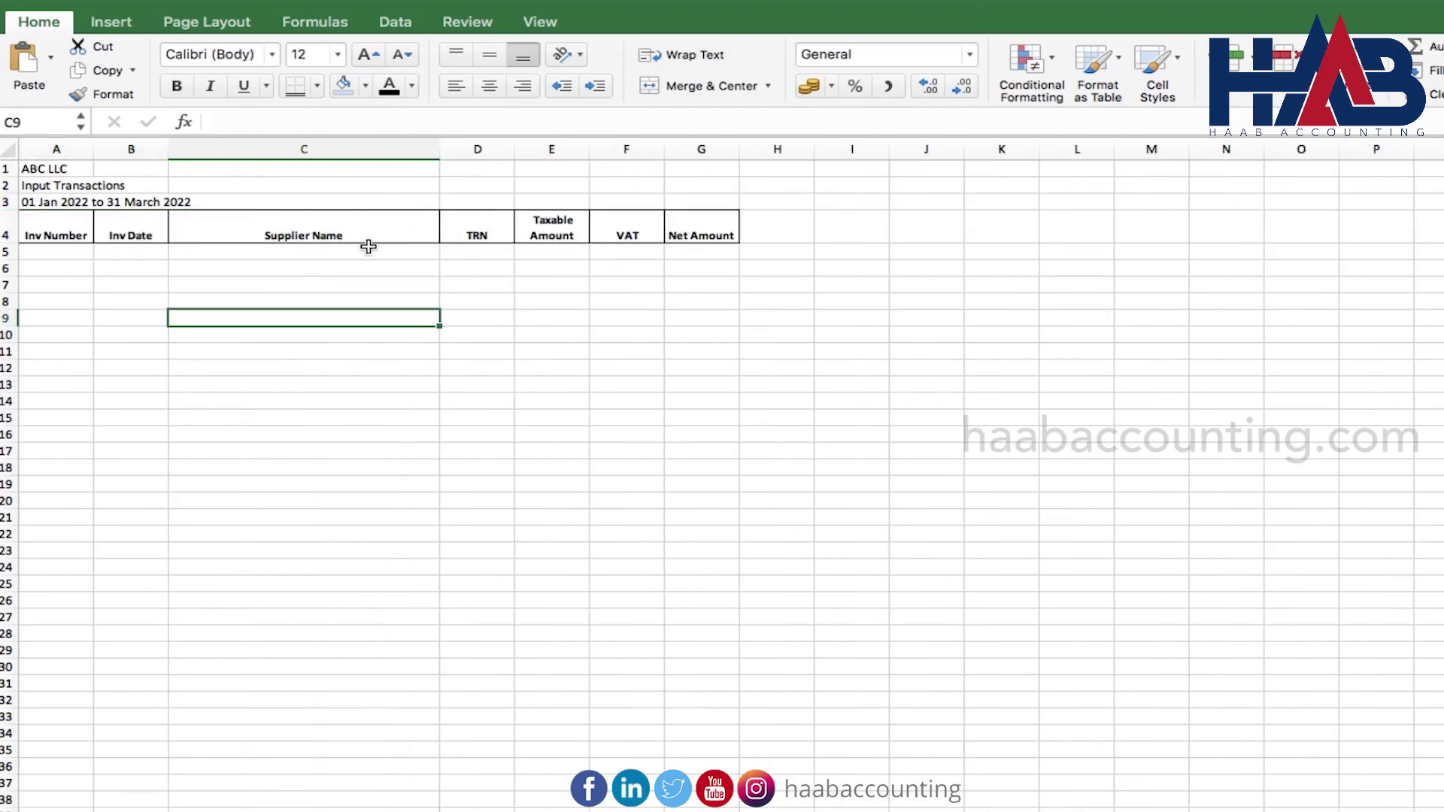
# Enter the VAT formula =E5*5% in F5 and the net amount =E5+F5 in G5
pyautogui.click(624, 251)
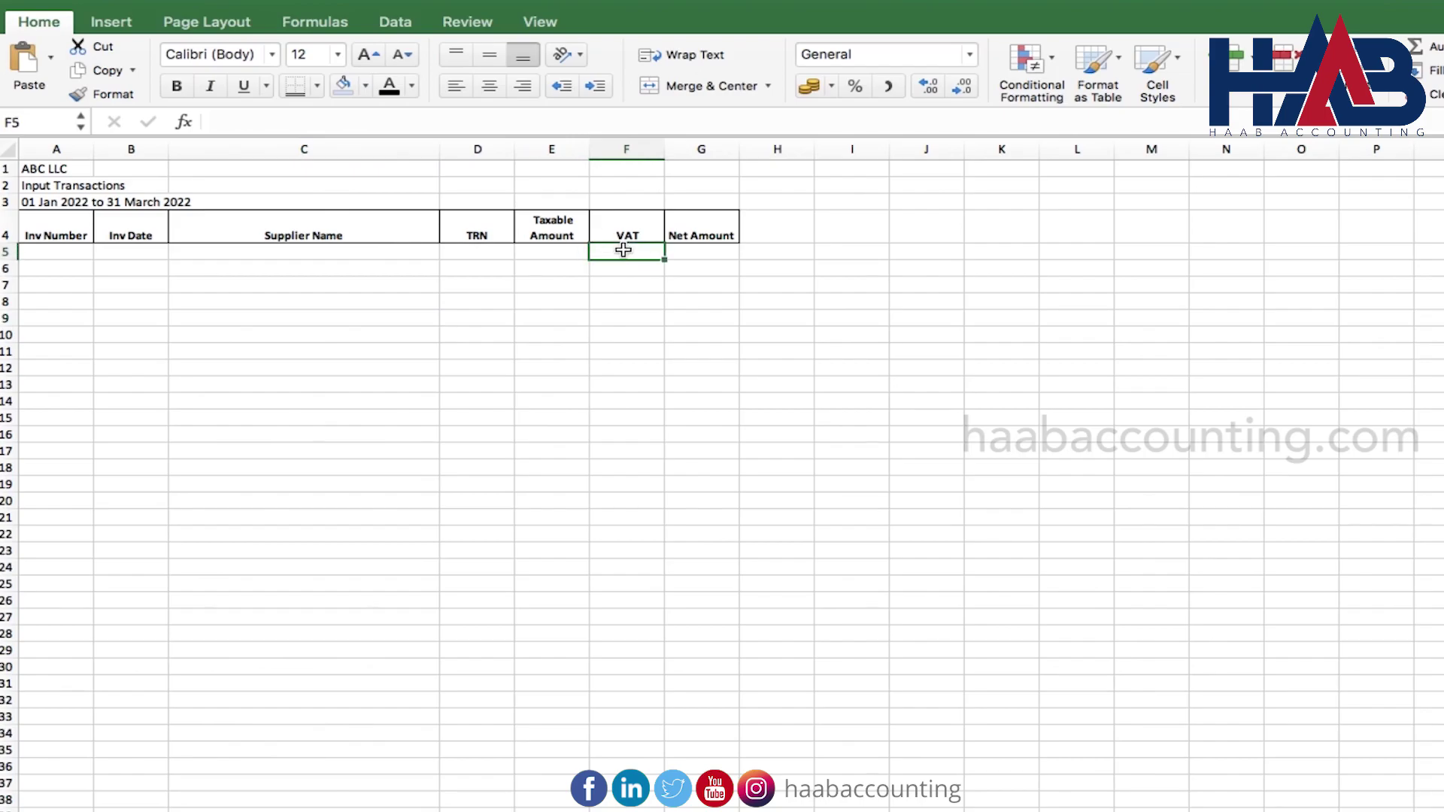
pyautogui.write('=')
pyautogui.press('Left')
pyautogui.write('*5%')
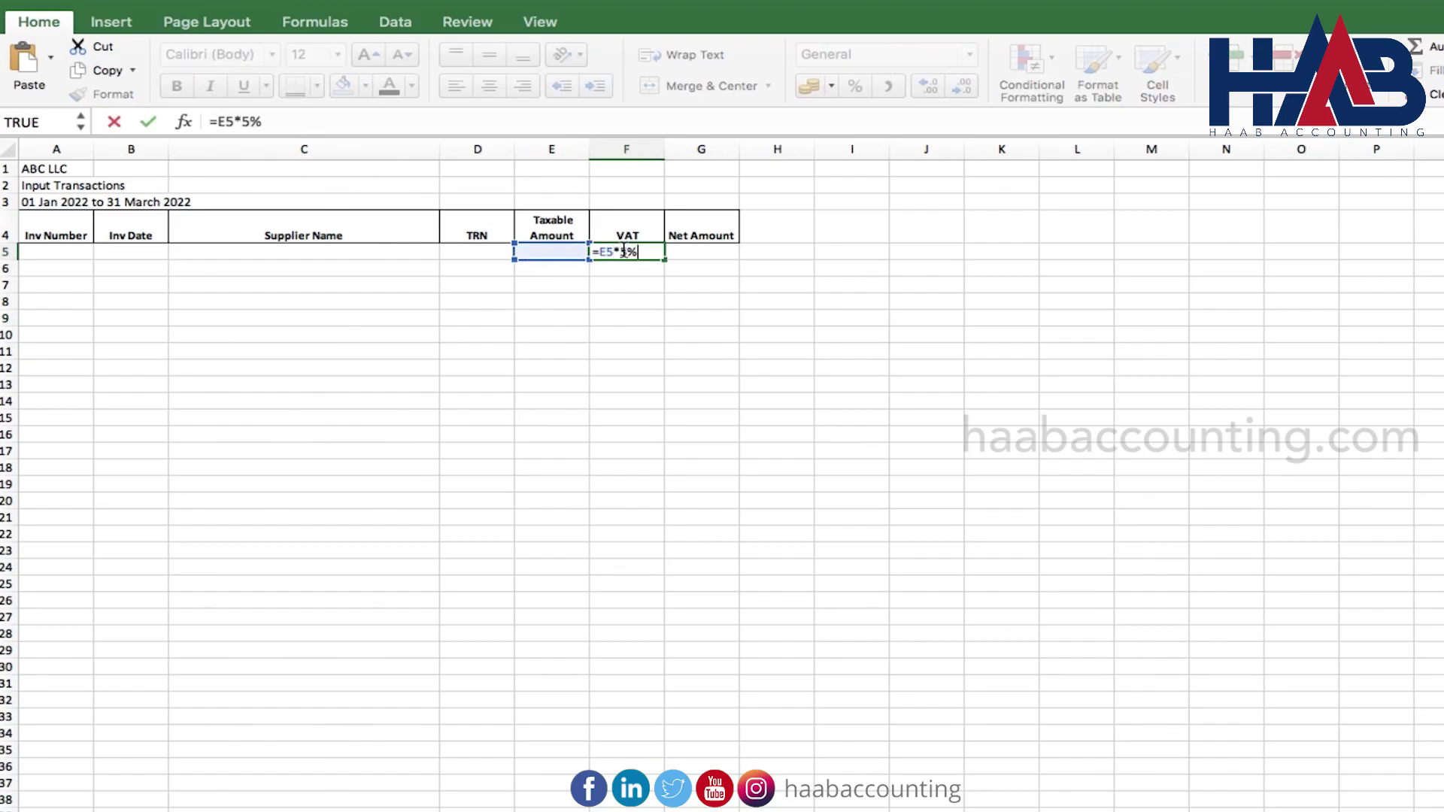
pyautogui.press('Tab')
pyautogui.write('=')
pyautogui.press('Left')
pyautogui.press('Left')
pyautogui.write('+')
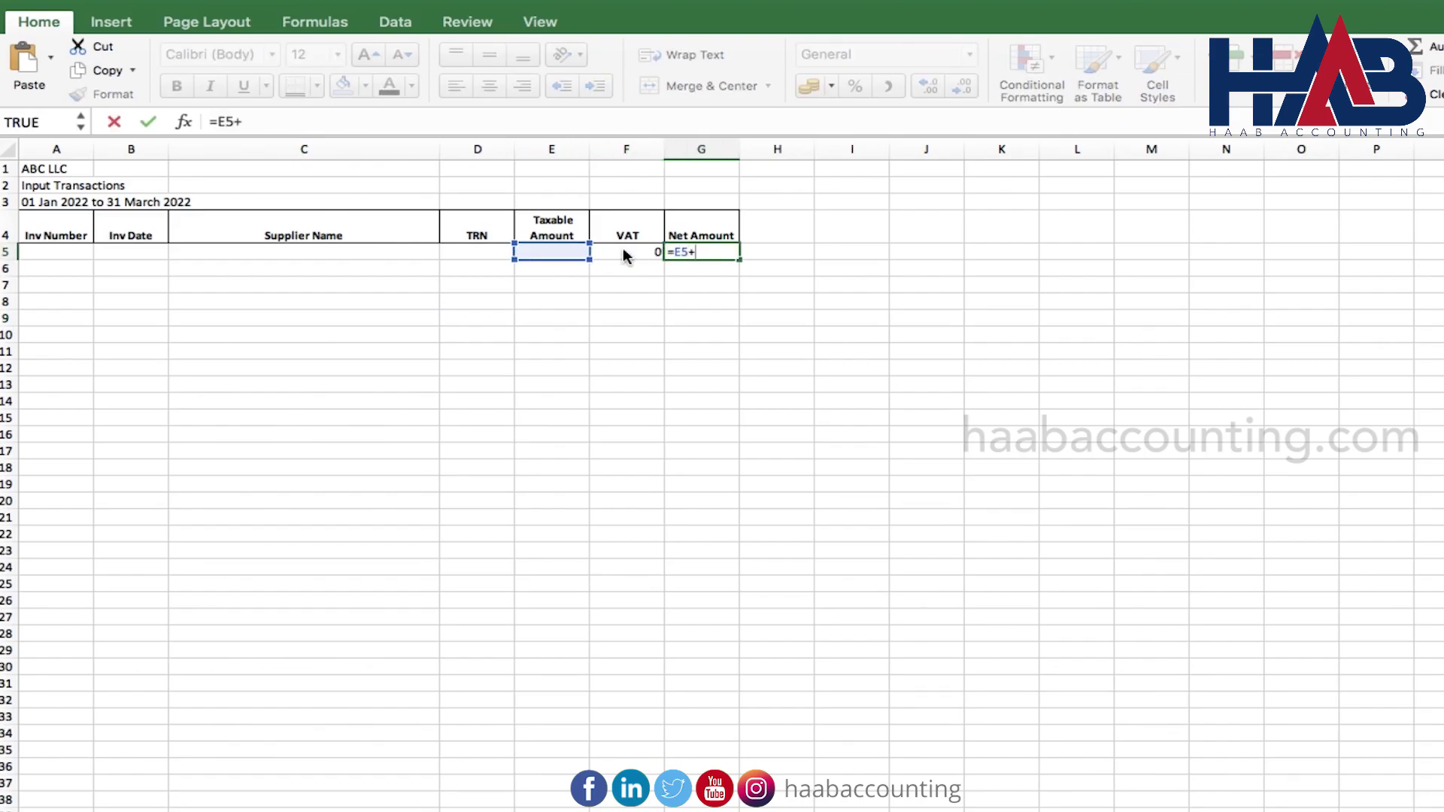
pyautogui.press('Return')
# Format columns E–G as Accounting and extend the row 5 formulas down to row 24
pyautogui.moveTo(644, 149); pyautogui.dragTo(699, 149)
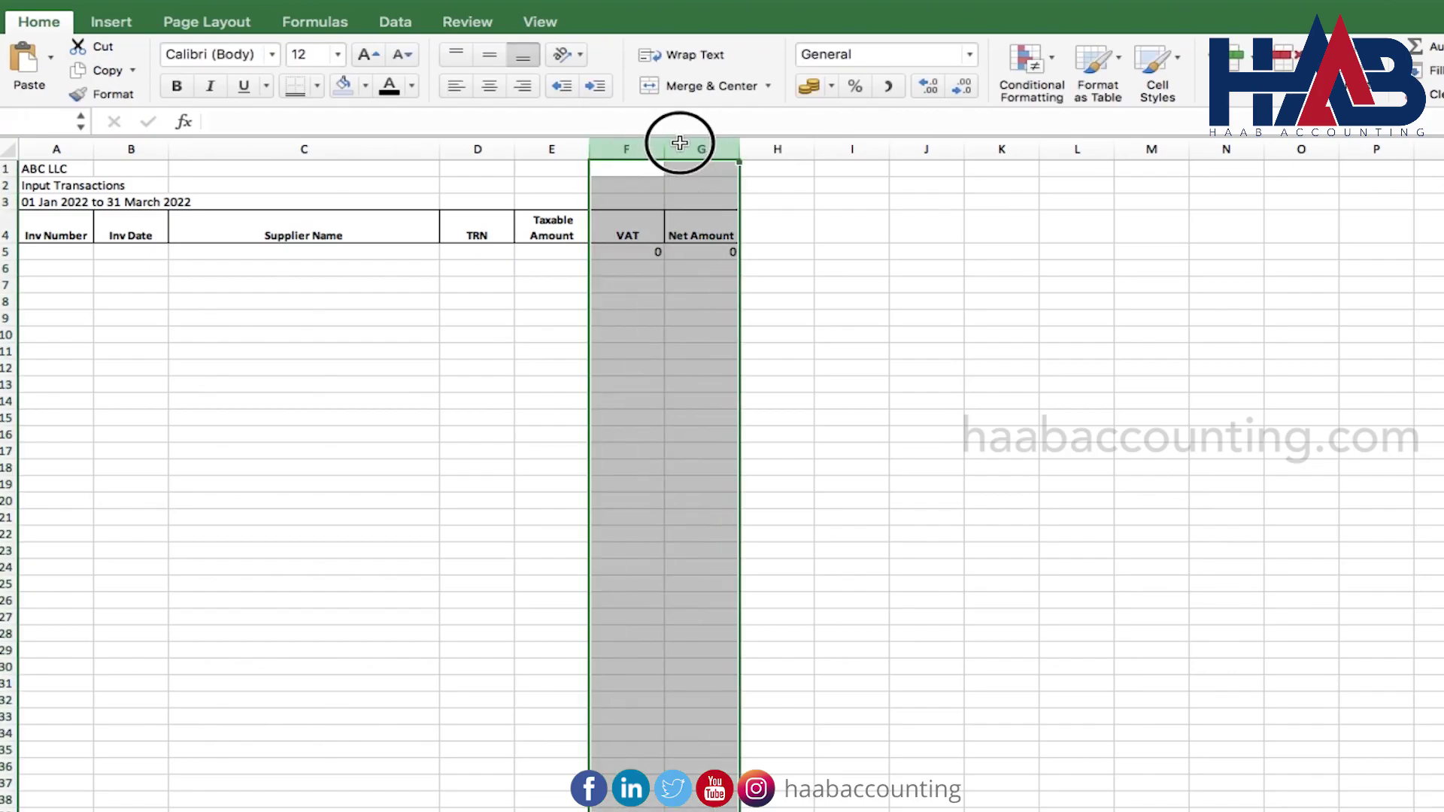
pyautogui.moveTo(553, 149); pyautogui.dragTo(696, 149)
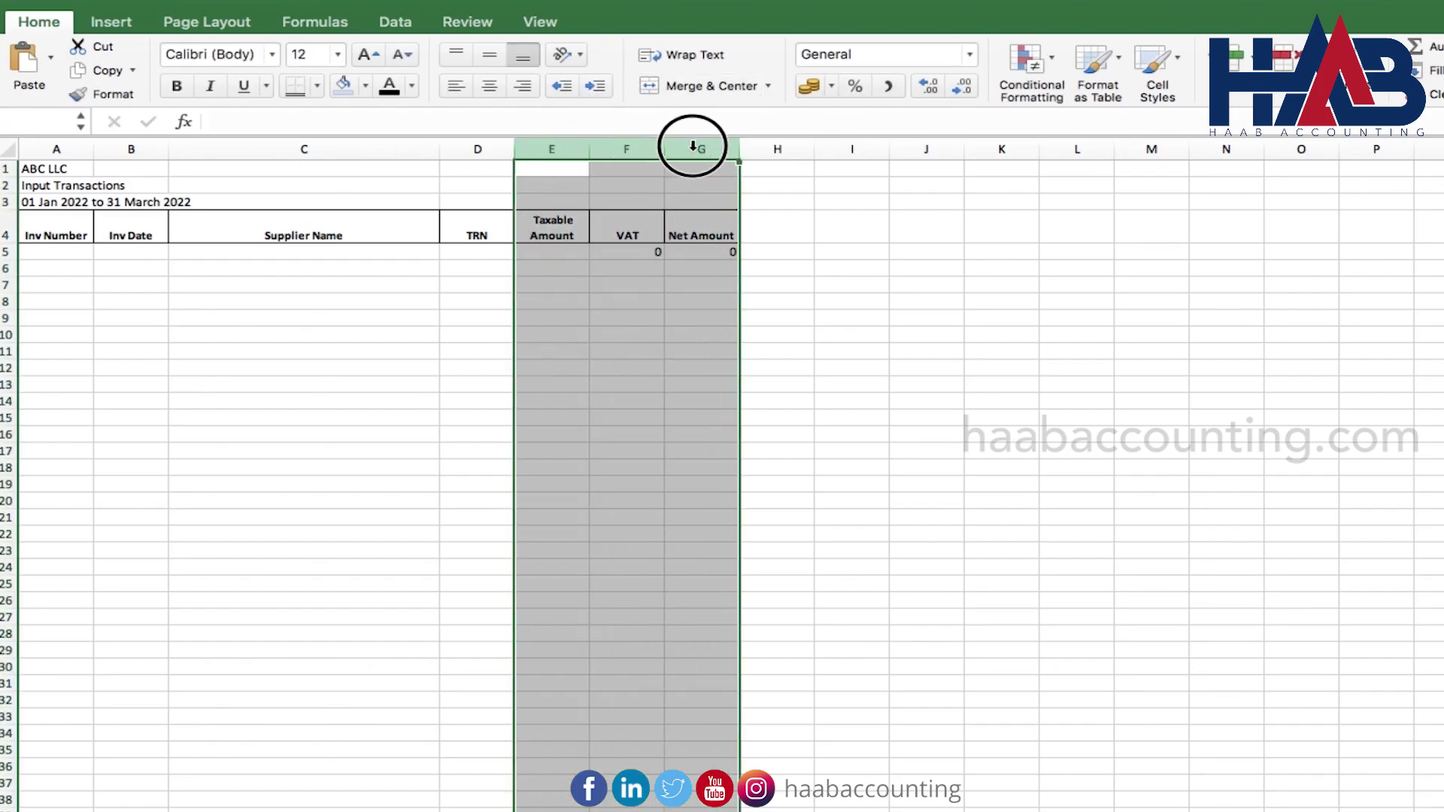
pyautogui.click(889, 84)
pyautogui.moveTo(634, 251); pyautogui.dragTo(746, 583)
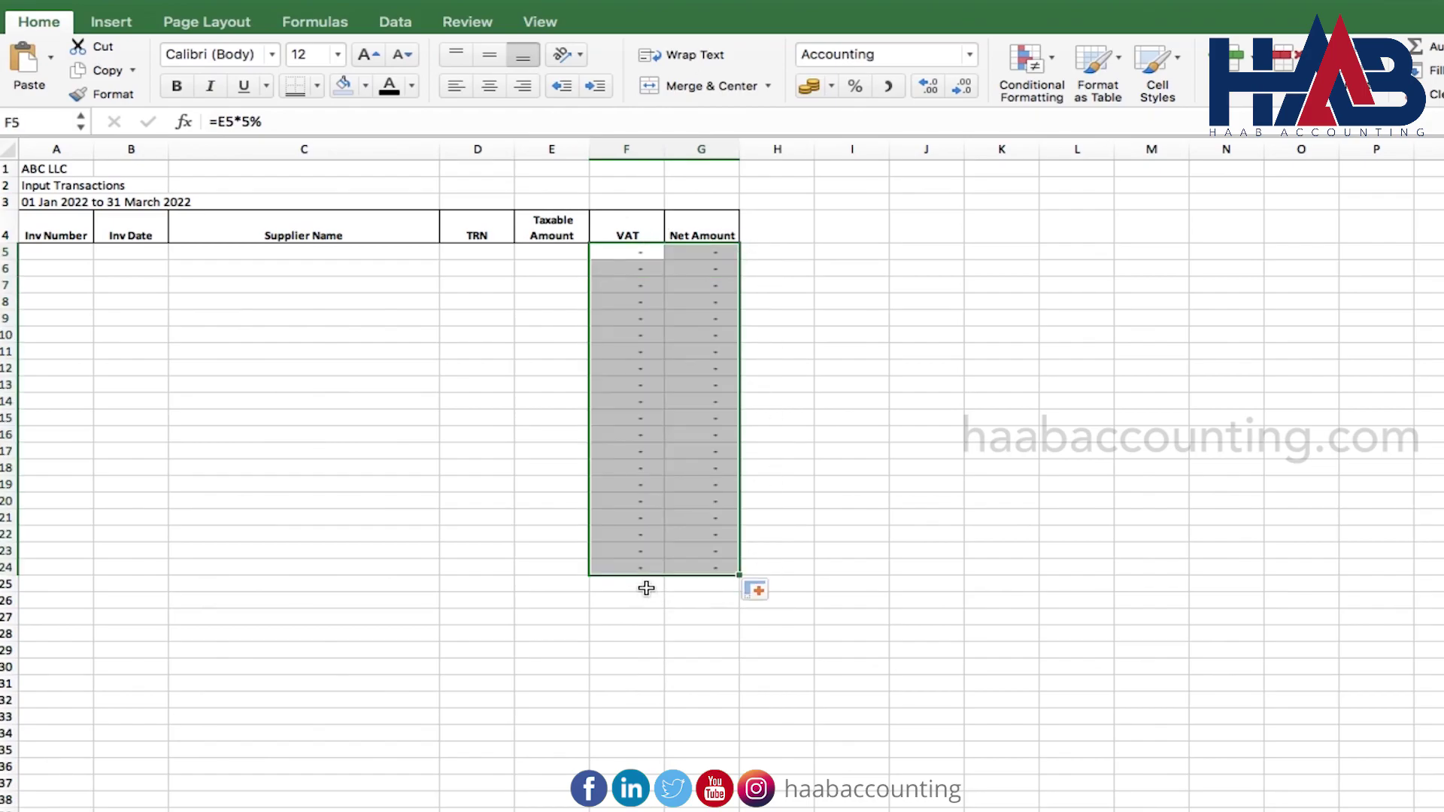
# Add bold AutoSum totals for the VAT and Net Amount columns in row 25
pyautogui.click(646, 589)
pyautogui.click(1415, 47)
pyautogui.click(1414, 46)
pyautogui.press('super+b')
pyautogui.press('super+c')
pyautogui.press('Right')
pyautogui.press('Return')
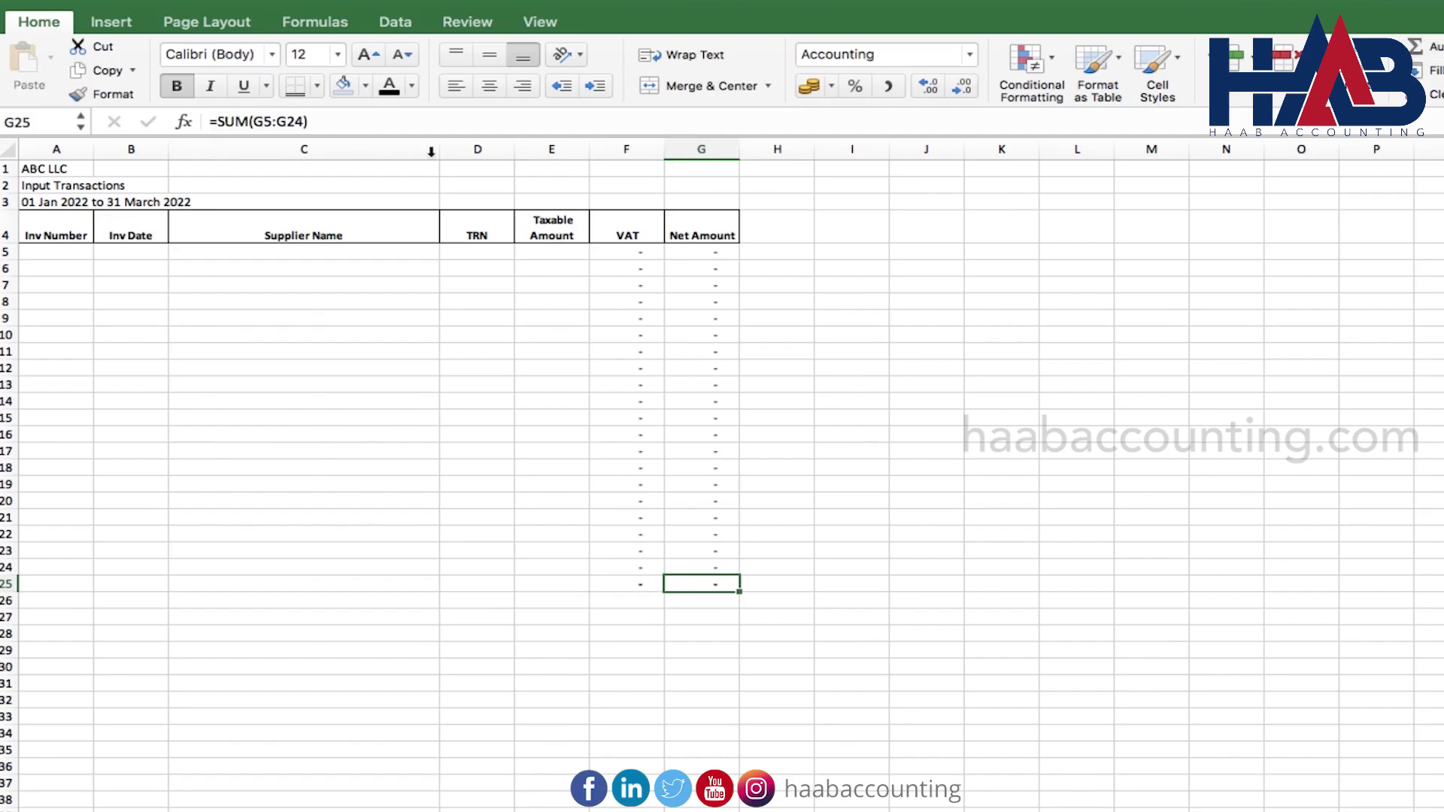
# Apply All Borders and a Bottom Double Border to the table A4:G25
pyautogui.moveTo(67, 221); pyautogui.dragTo(715, 584)
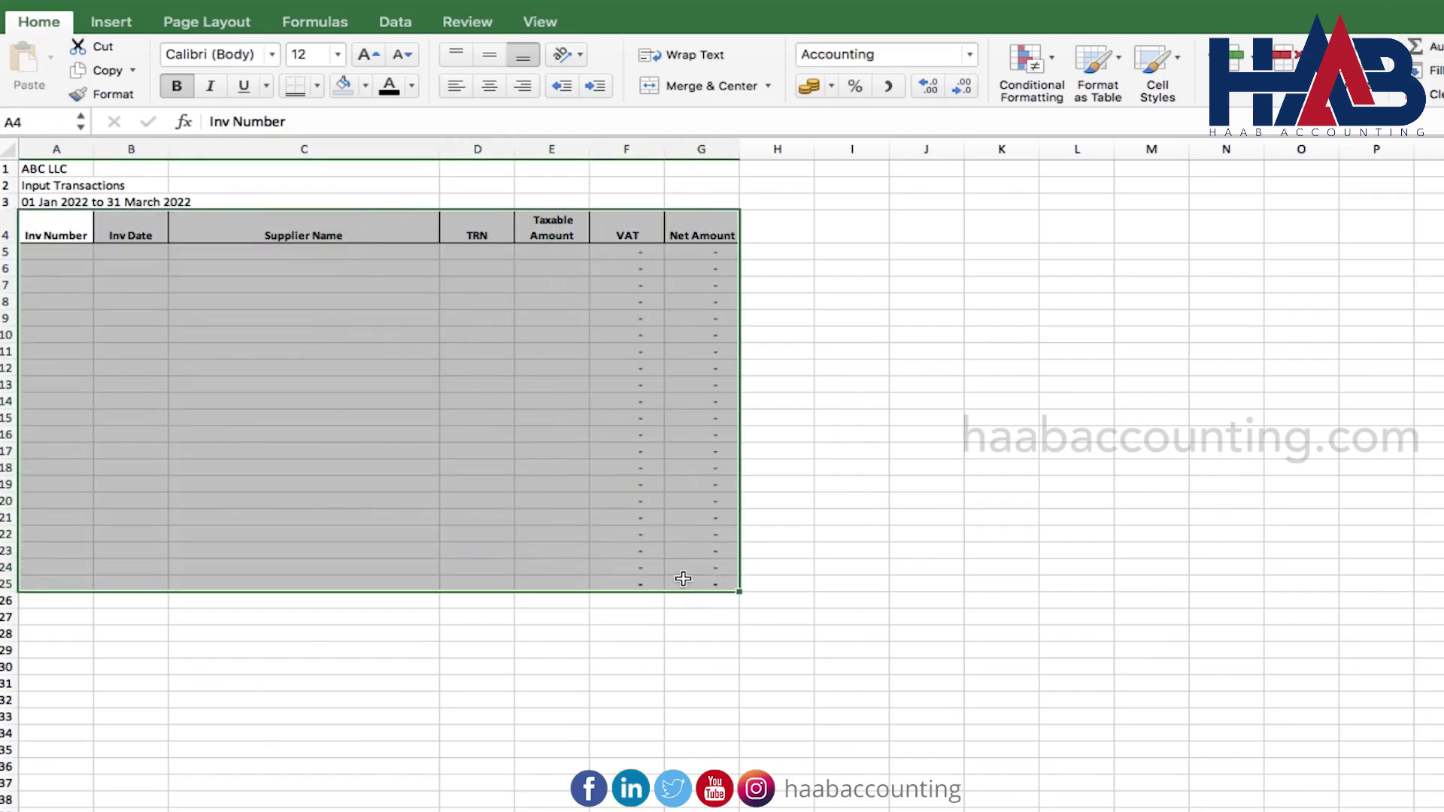
pyautogui.click(318, 85)
pyautogui.click(355, 278)
pyautogui.click(319, 87)
pyautogui.click(381, 367)
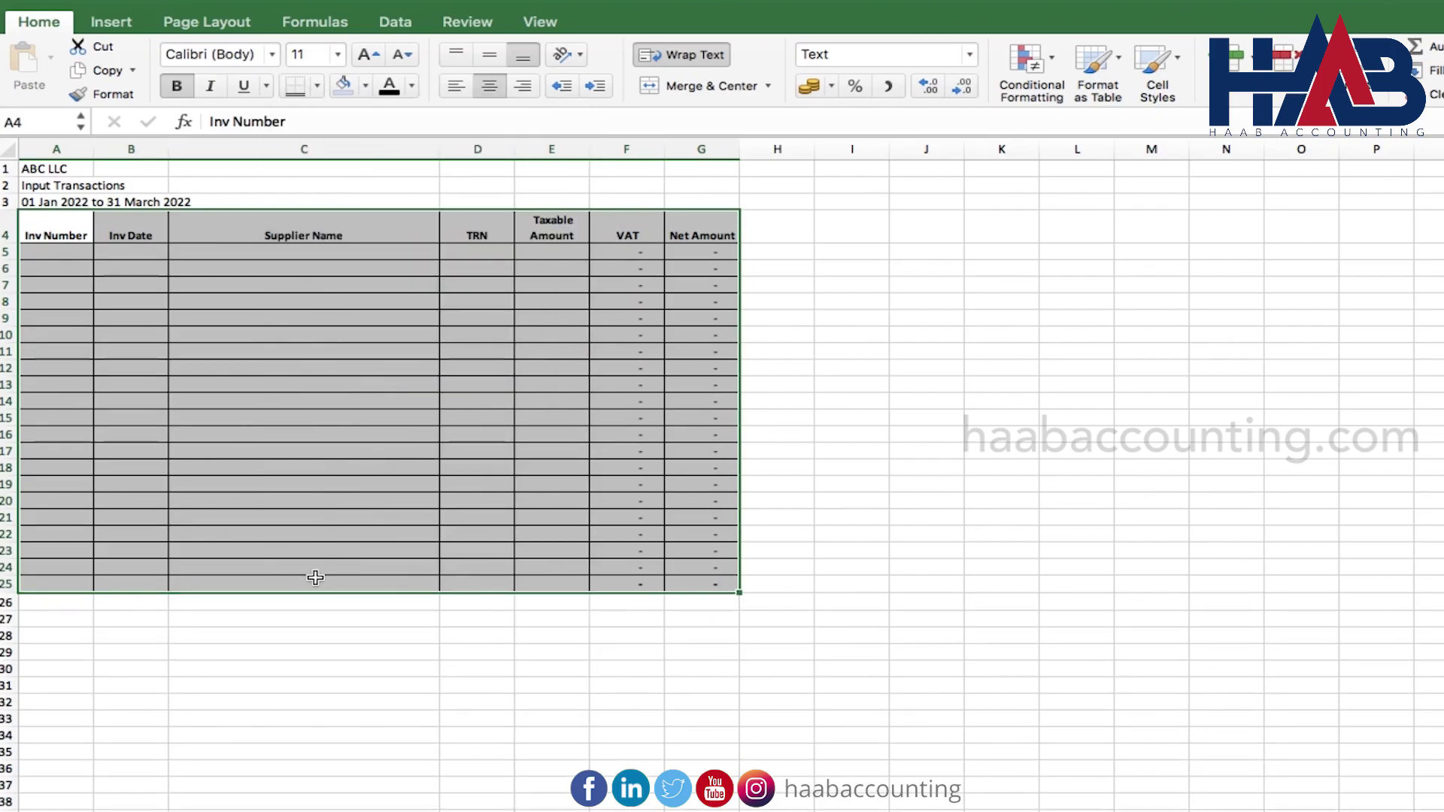
# Label C25 with a bold 'Total'
pyautogui.click(312, 582)
pyautogui.write('Total')
pyautogui.press('Return')
pyautogui.press('Up')
pyautogui.press('super+b')
pyautogui.click(321, 651)
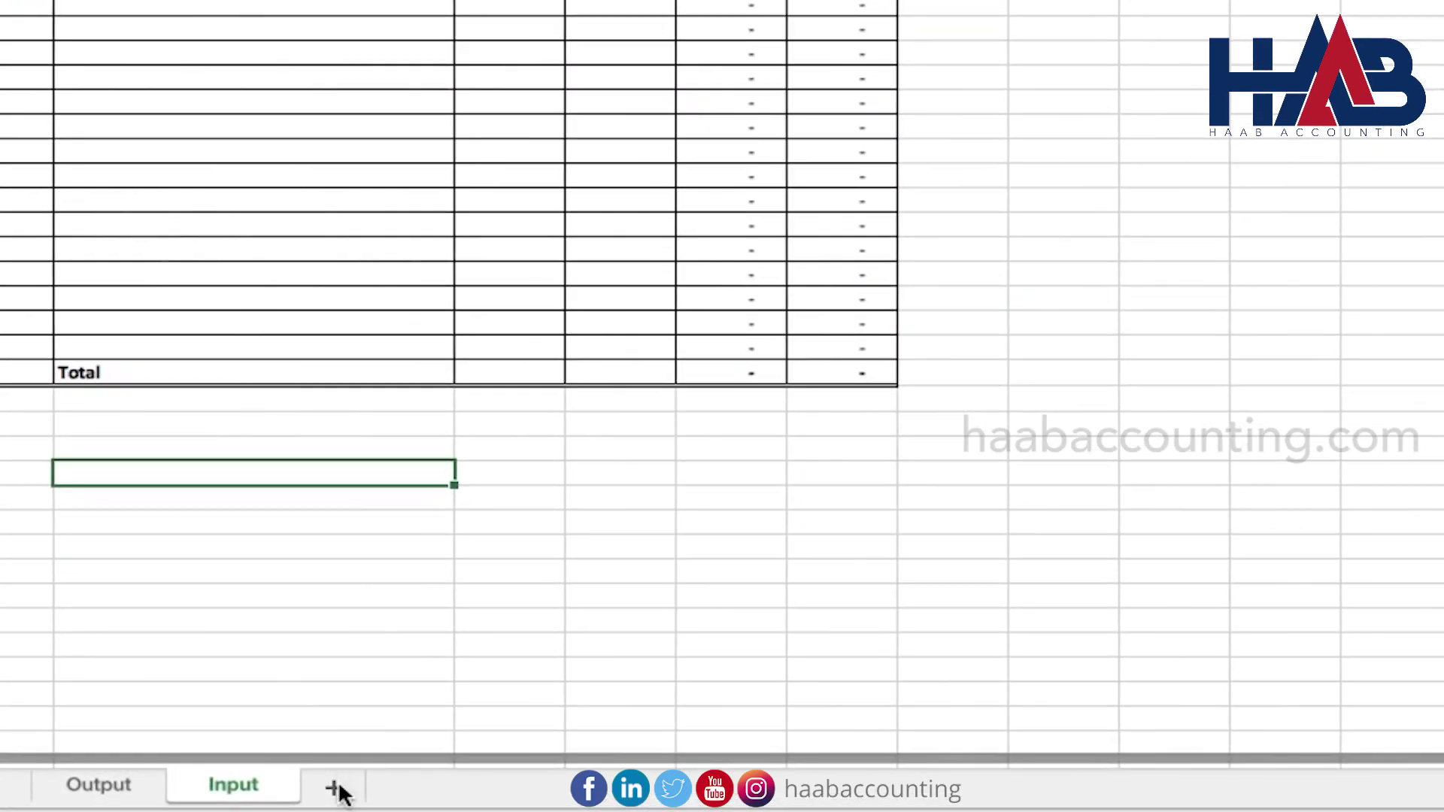
# Insert a new sheet and rename it 'Return'
pyautogui.click(310, 782)
pyautogui.doubleClick(340, 791)
pyautogui.write('R')
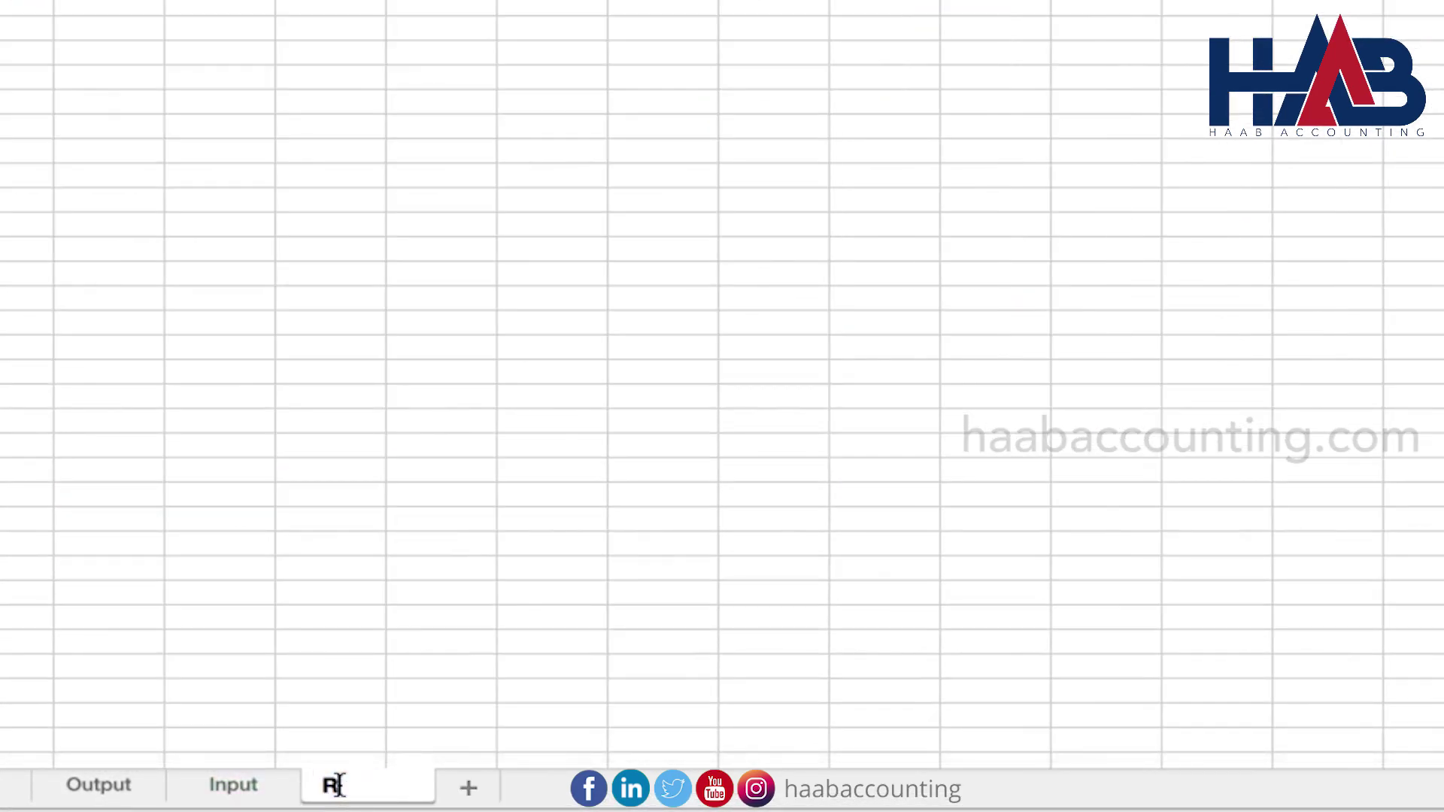
pyautogui.write('eturn')
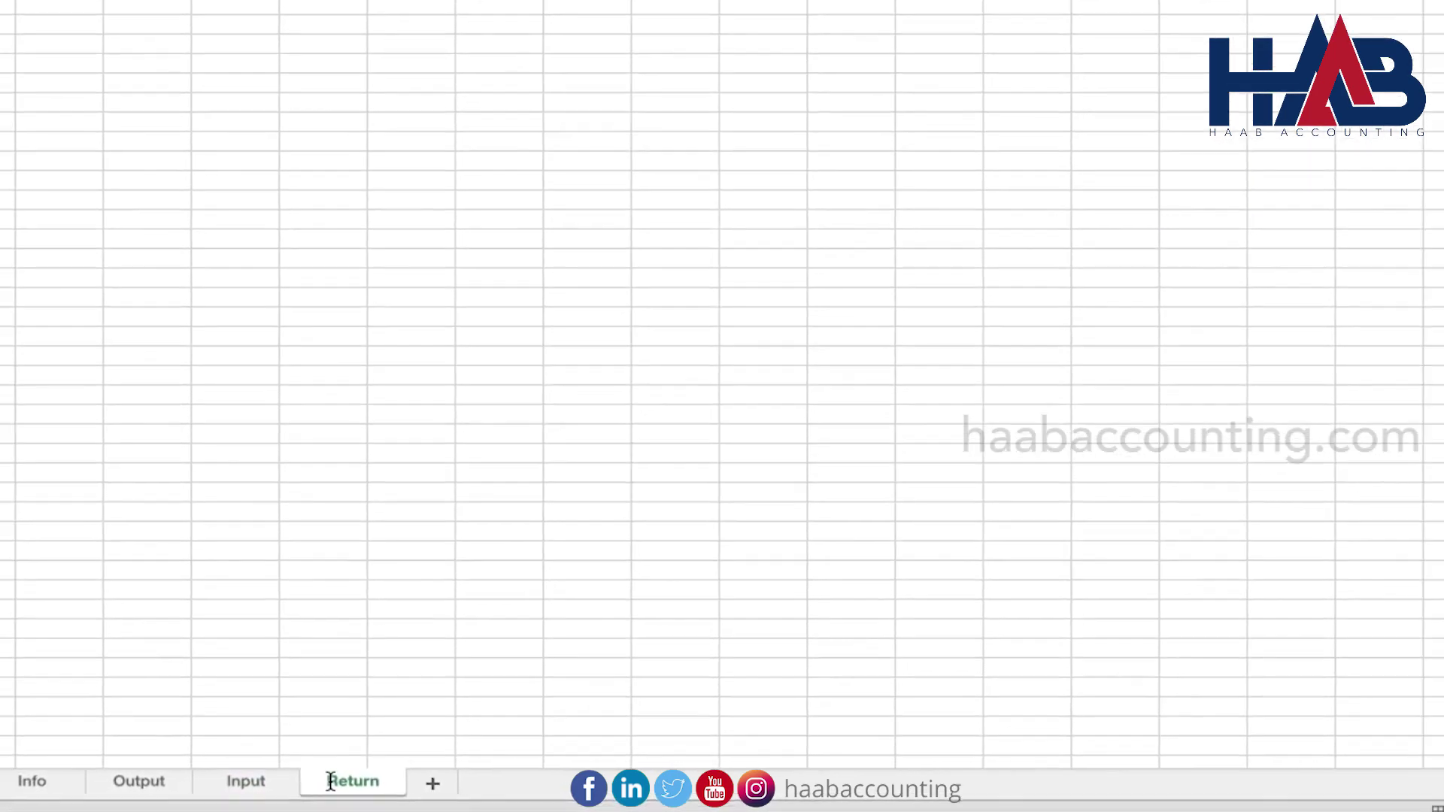
pyautogui.press('Return')
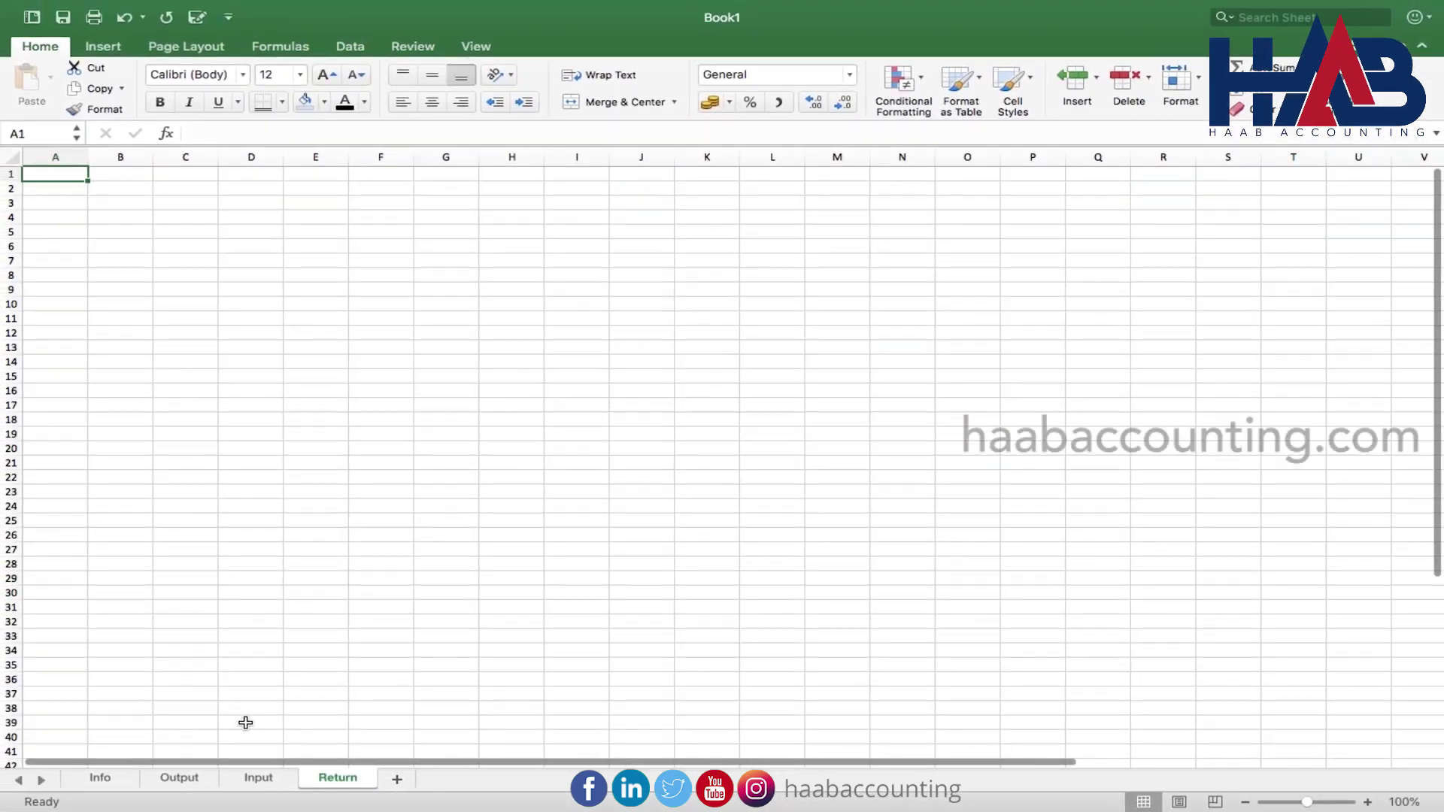
# Paste the Name, TRN, Return Period and Ref No labels into B5:B8
pyautogui.click(121, 231)
pyautogui.press('super+v')
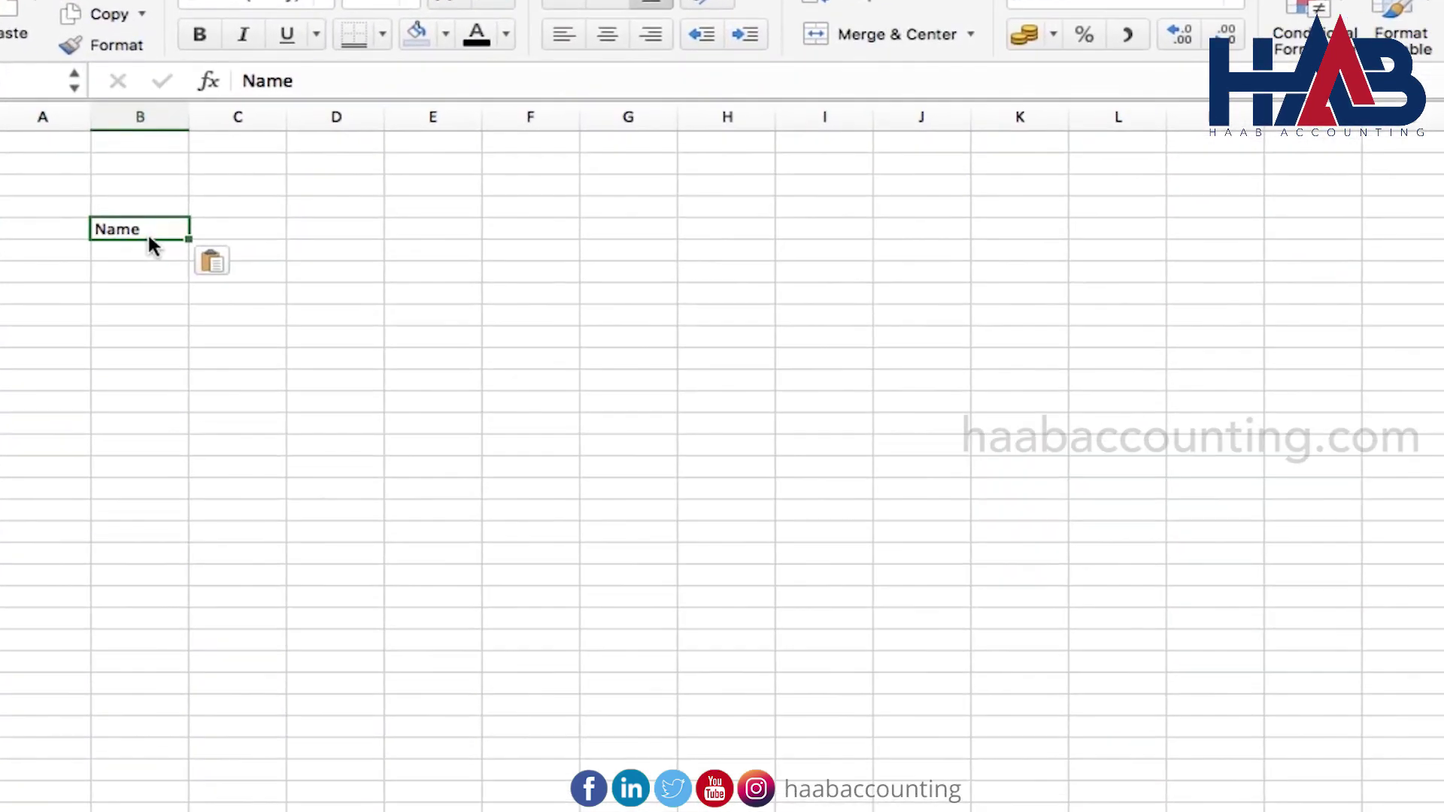
pyautogui.press('Return')
pyautogui.press('super+v')
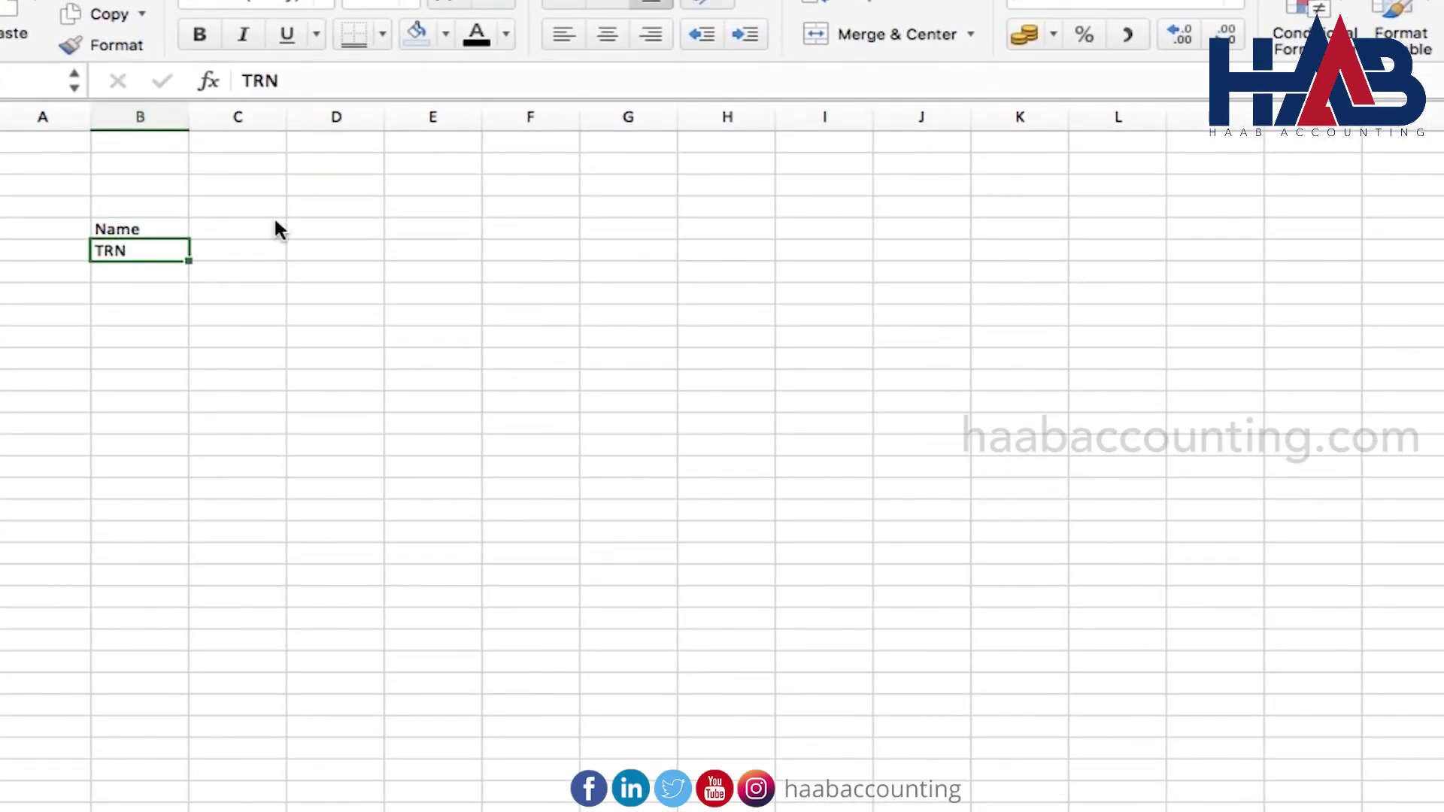
pyautogui.press('Return')
pyautogui.press('super+v')
pyautogui.press('Return')
pyautogui.press('super+v')
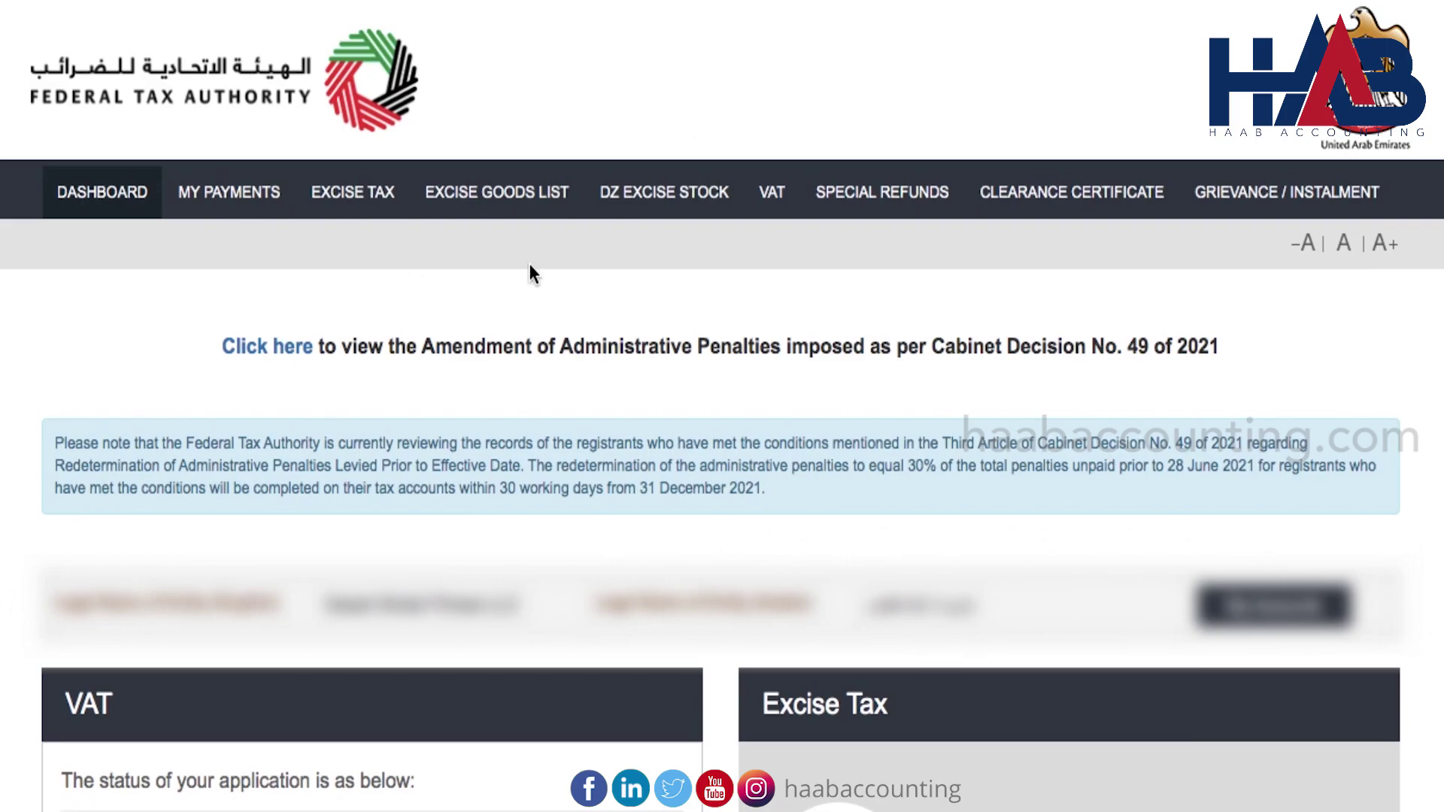
pyautogui.click(772, 192)
pyautogui.scroll(-3, 819, 364)
pyautogui.click(345, 386)
pyautogui.scroll(2, 347, 387)
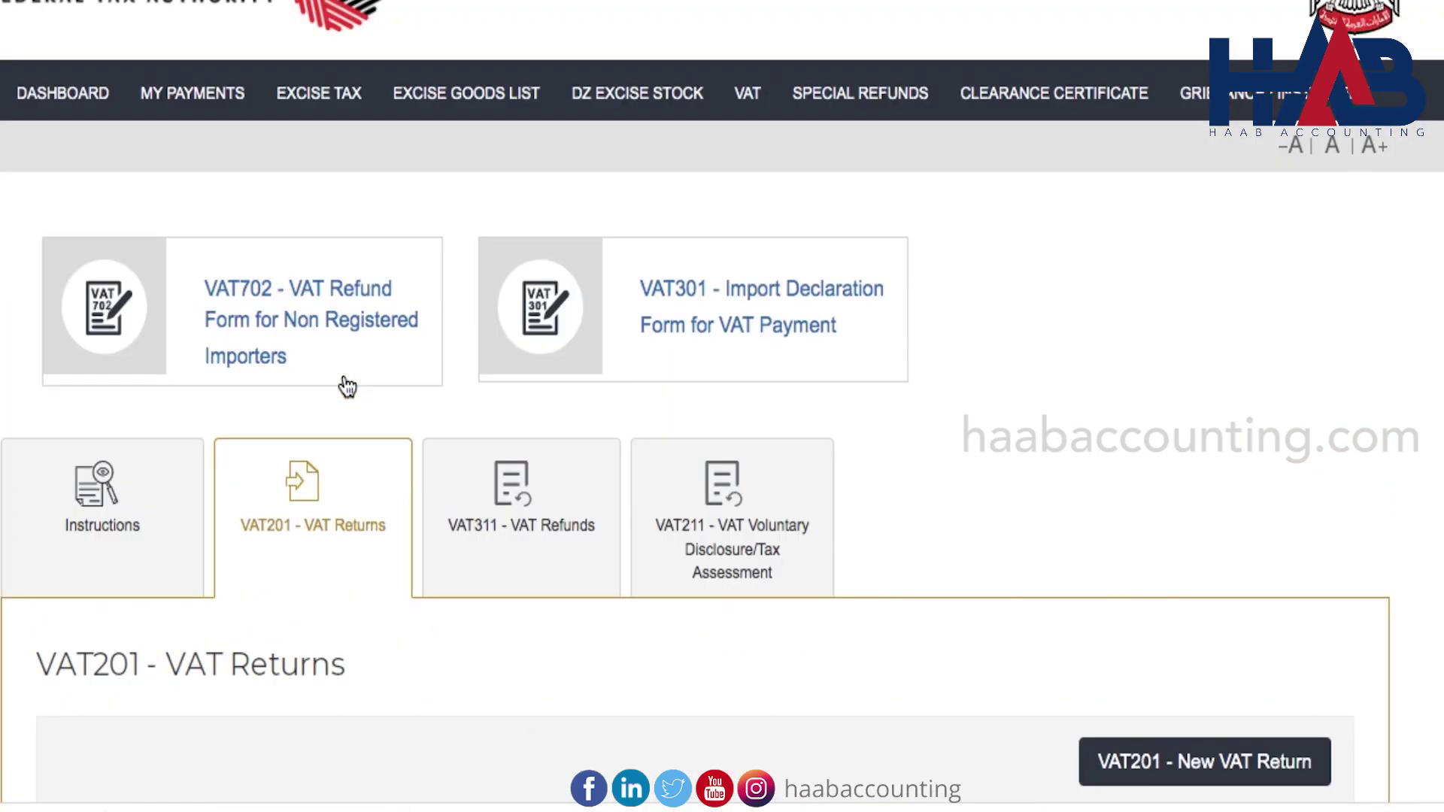
pyautogui.click(1222, 780)
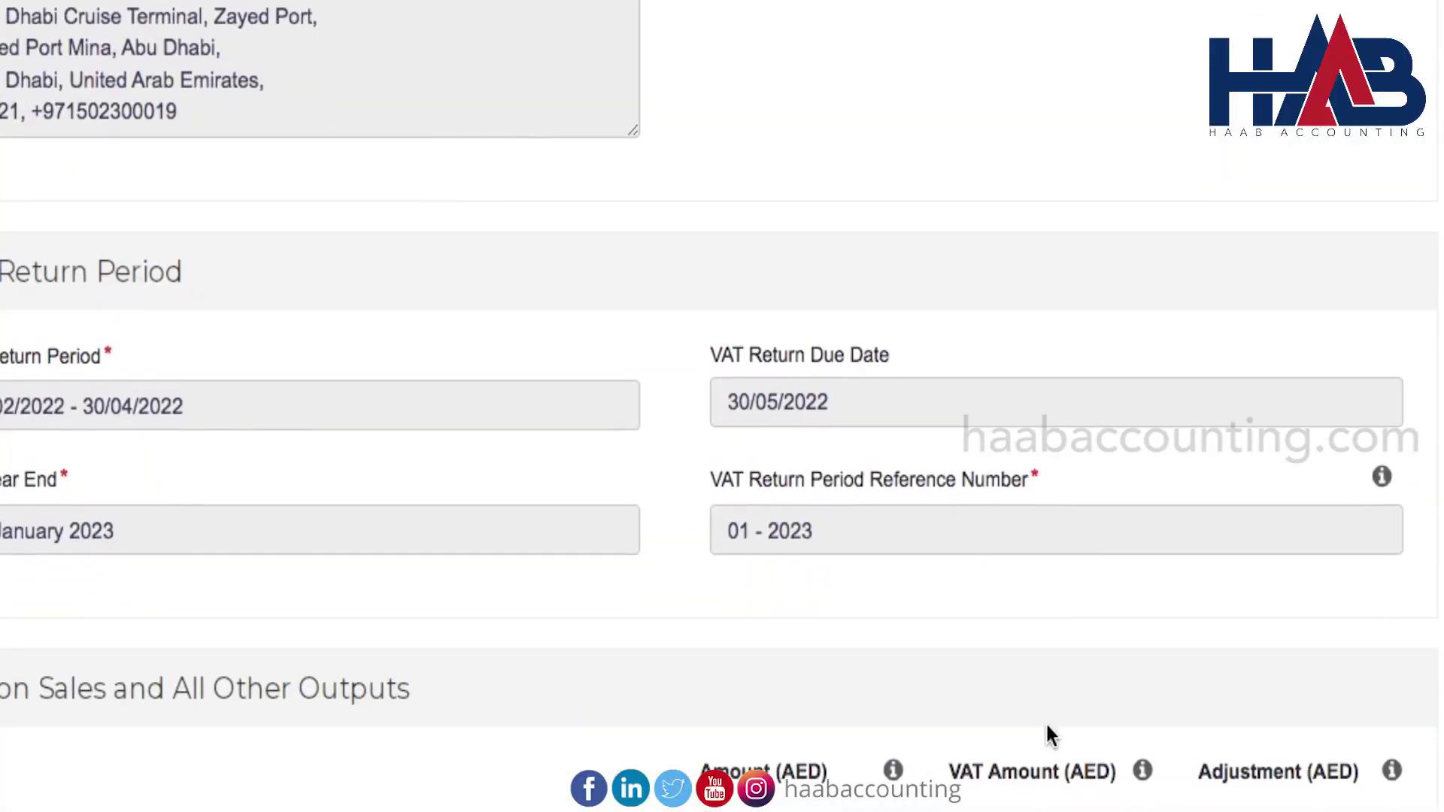
pyautogui.scroll(-2, 1048, 735)
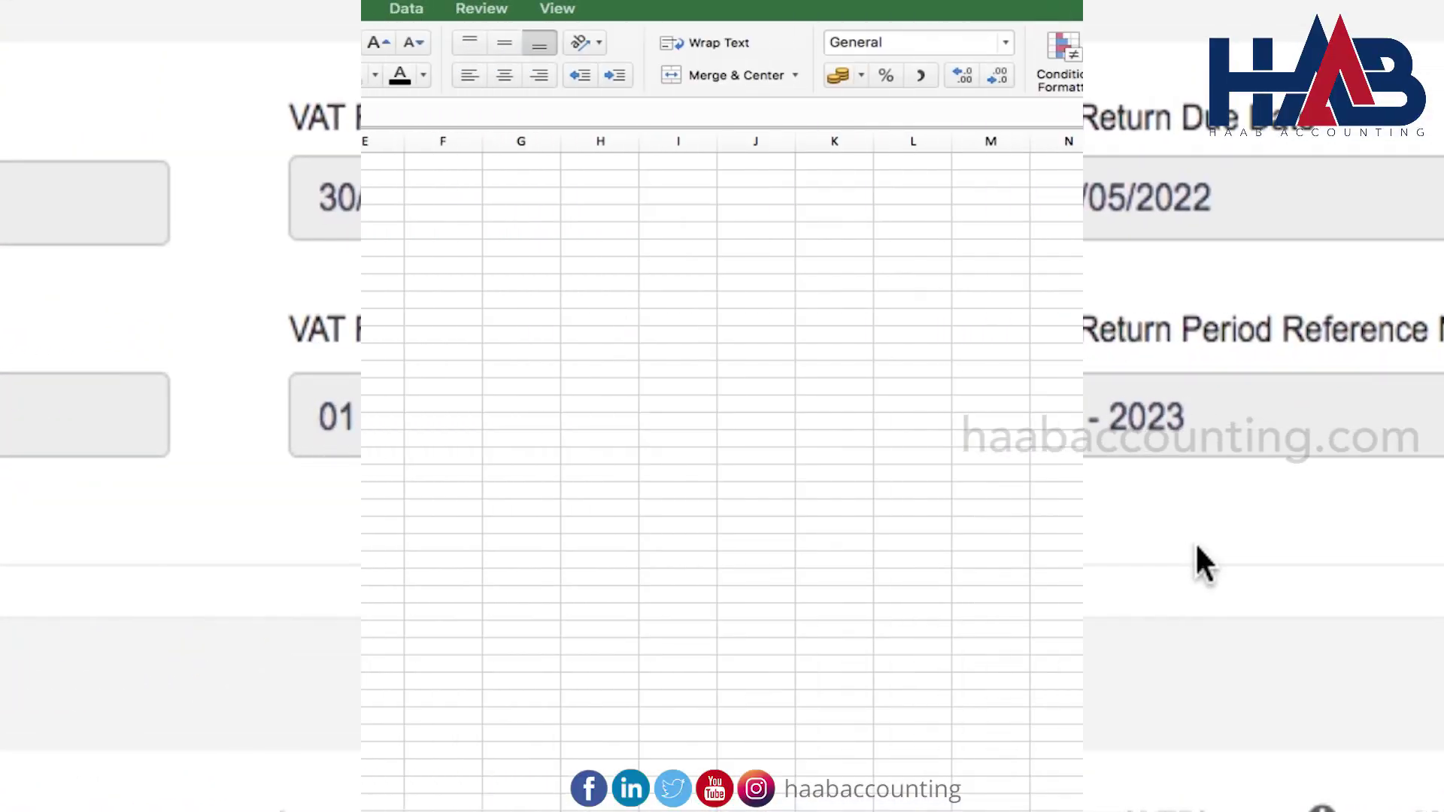
# Widen column B and link C5 to the company name on the Info sheet
pyautogui.moveTo(173, 144); pyautogui.dragTo(203, 143)
pyautogui.click(261, 227)
pyautogui.write('=')
pyautogui.click(83, 789)
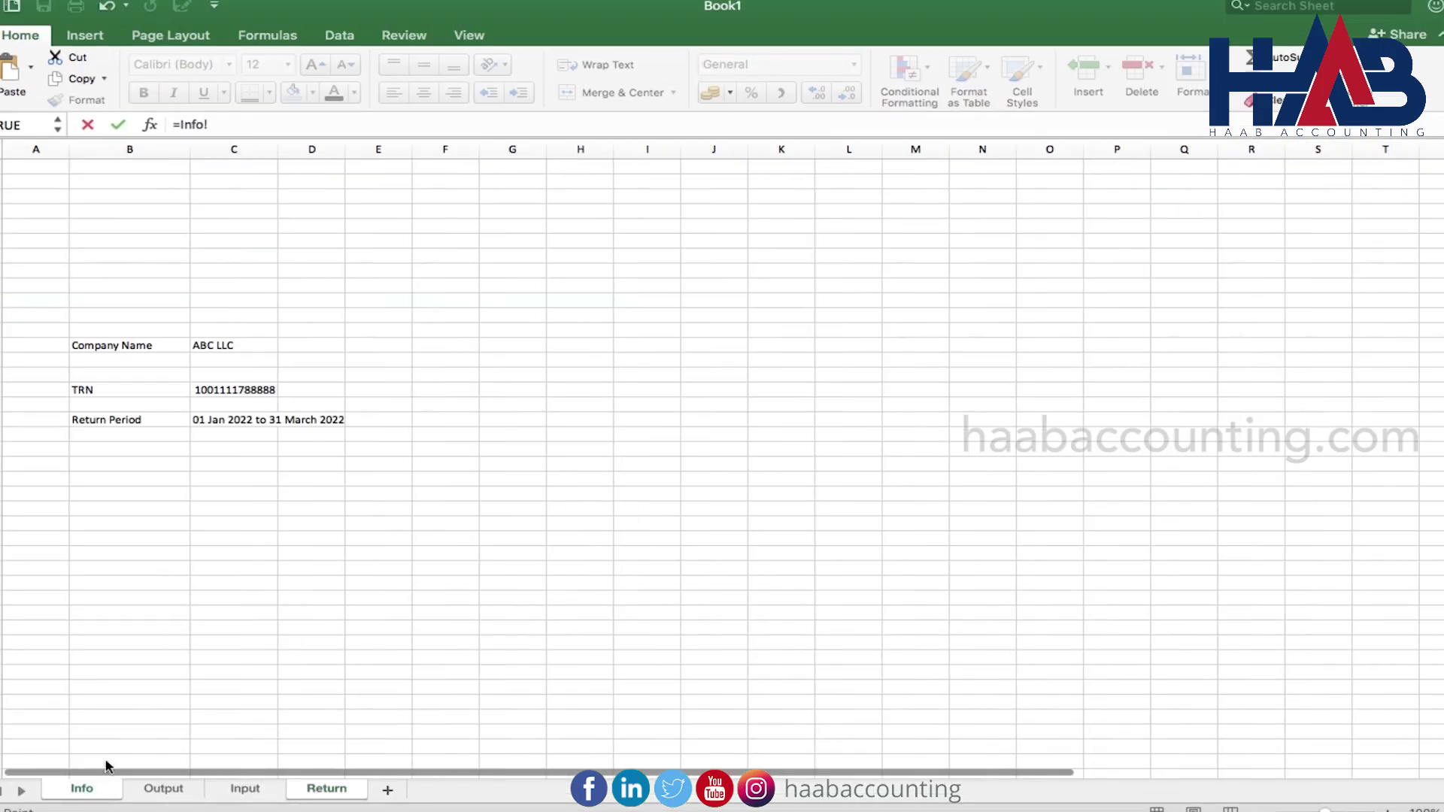
pyautogui.click(254, 344)
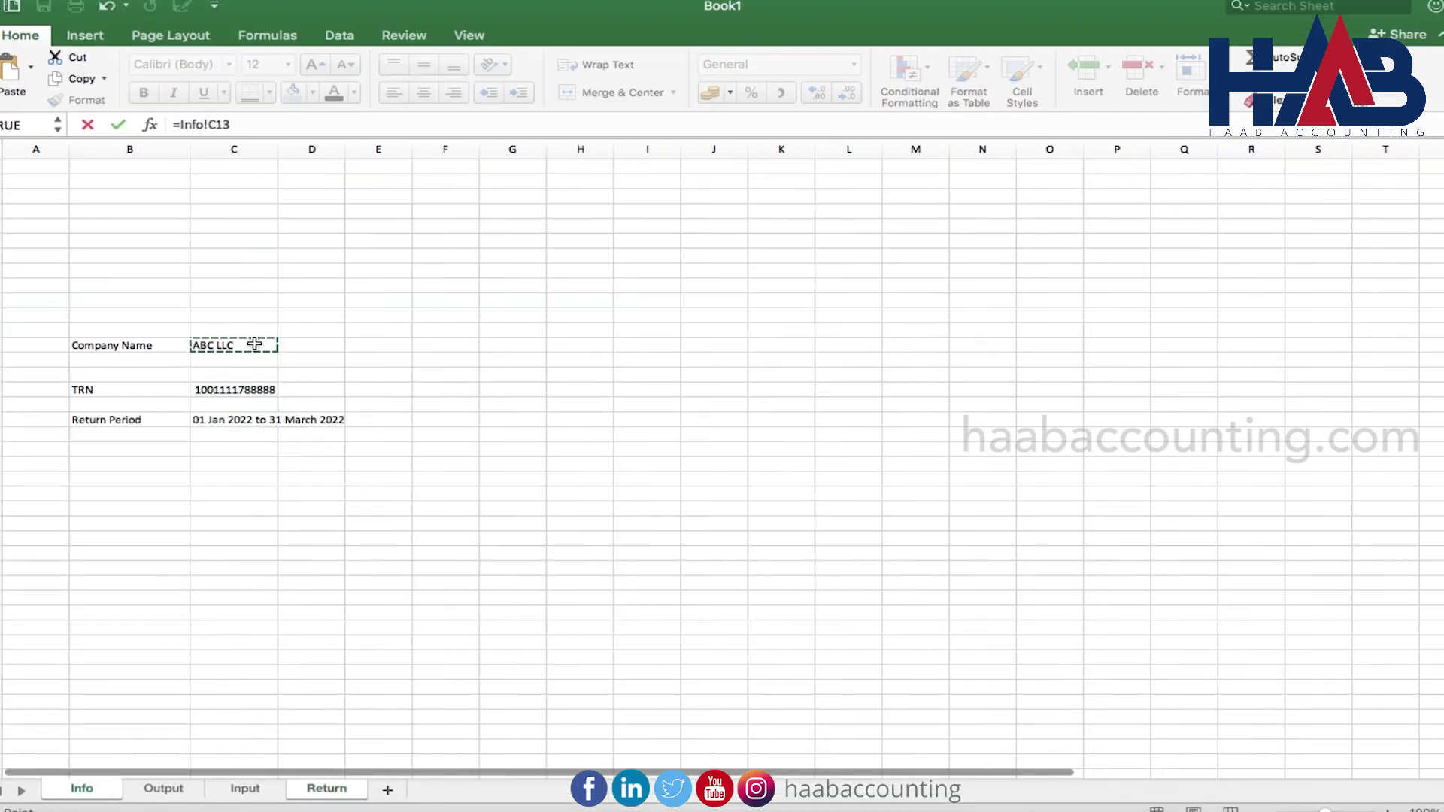
pyautogui.press('Return')
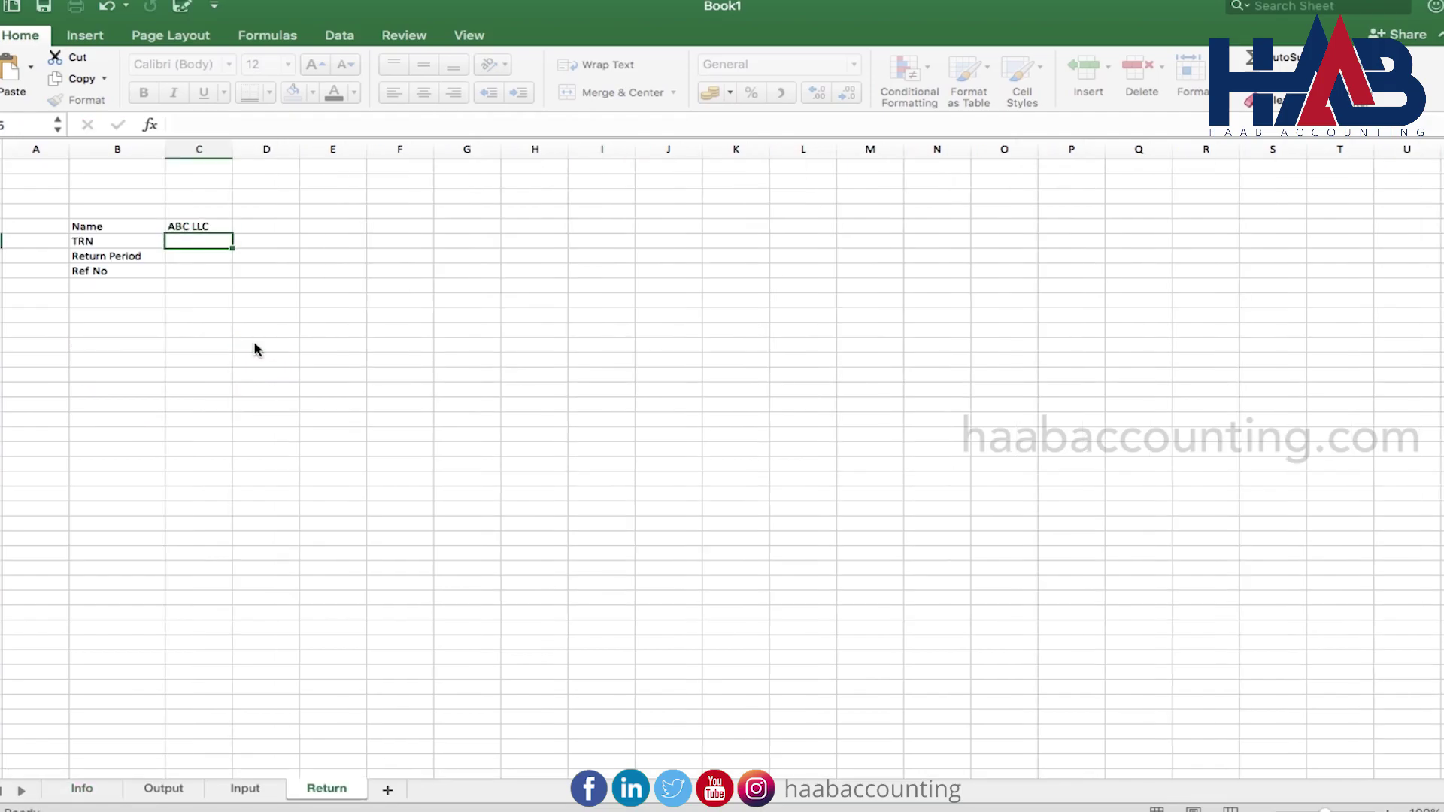
# Link C6 and C7 to Info's TRN and return period, and paste the 'Amount' heading into C10
pyautogui.write('=')
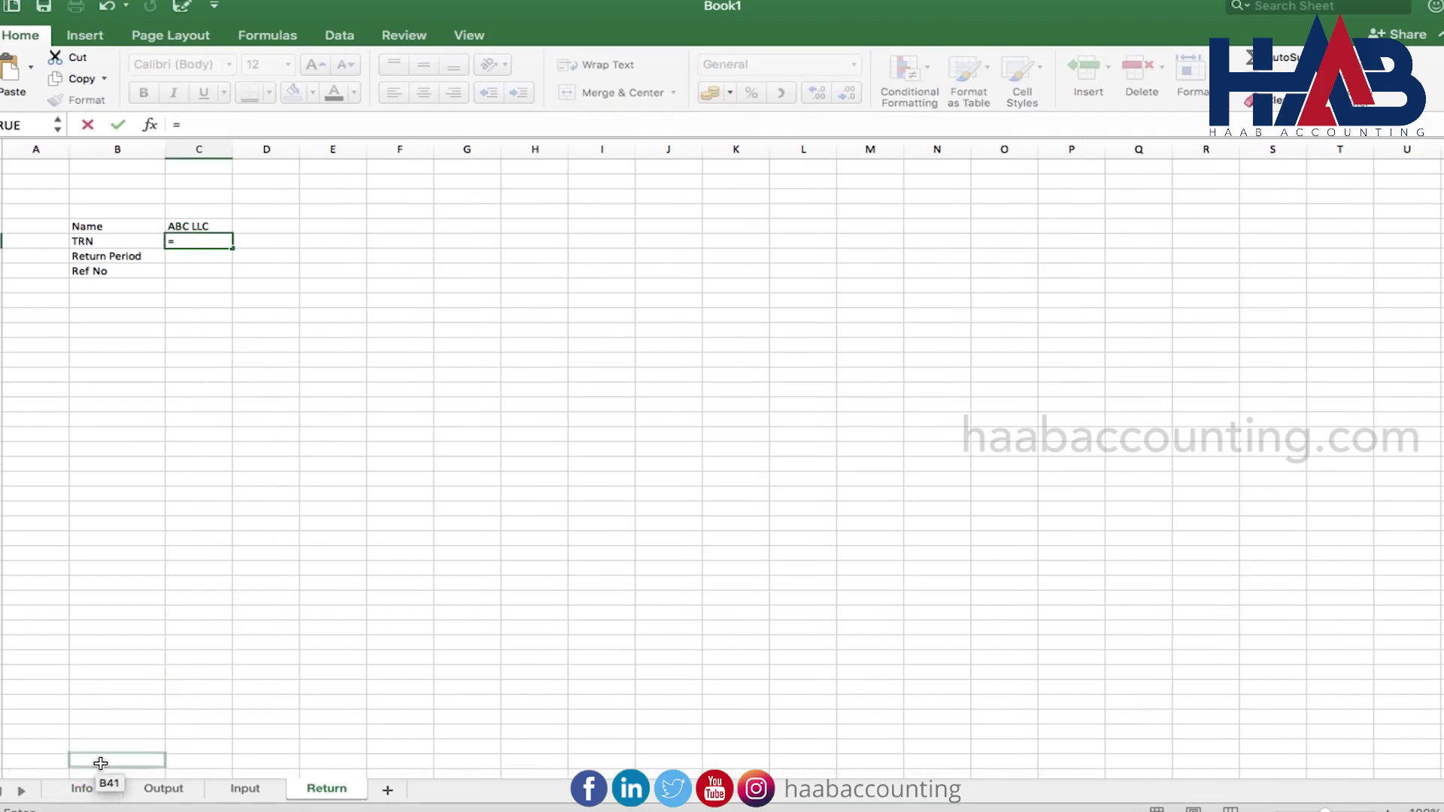
pyautogui.click(94, 789)
pyautogui.click(256, 392)
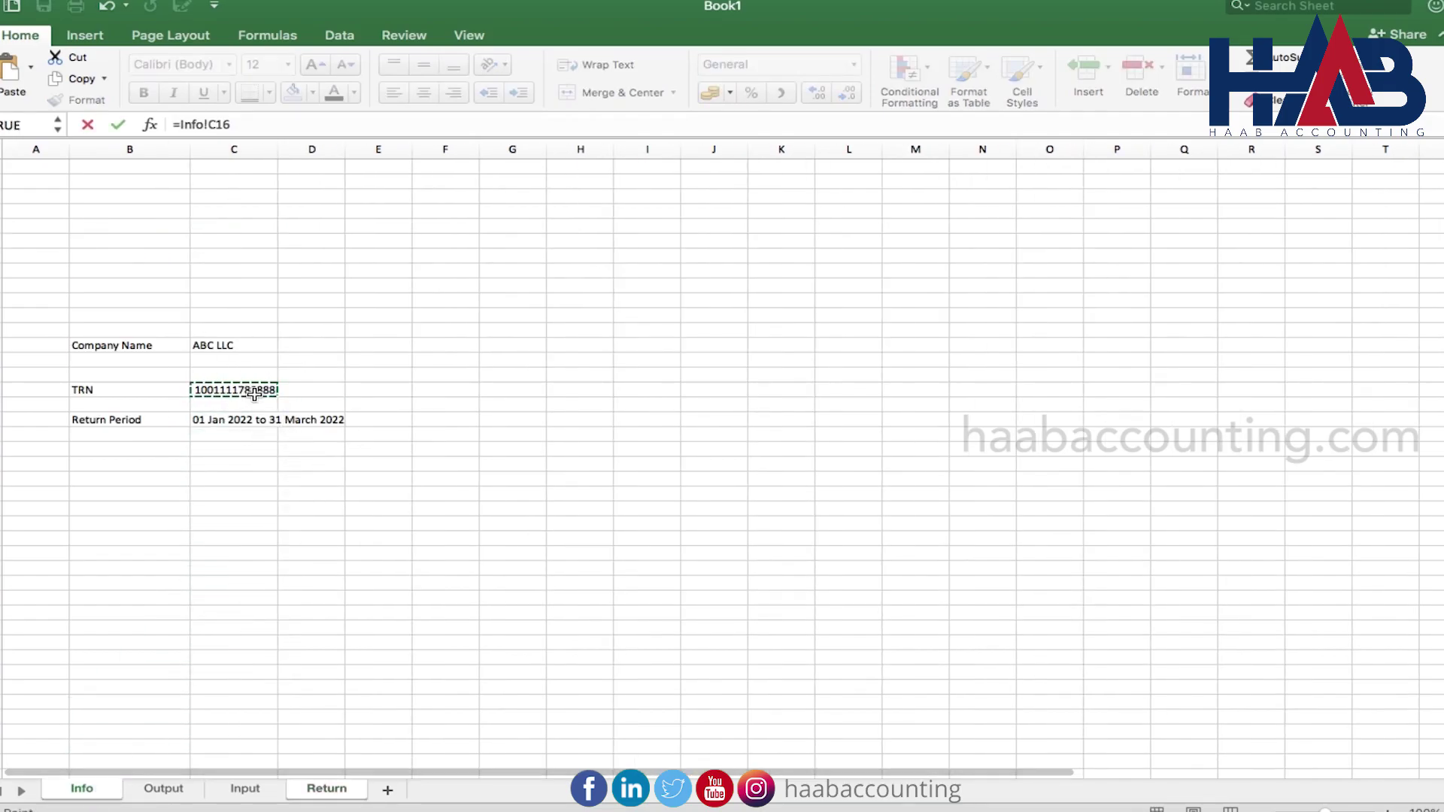
pyautogui.press('Return')
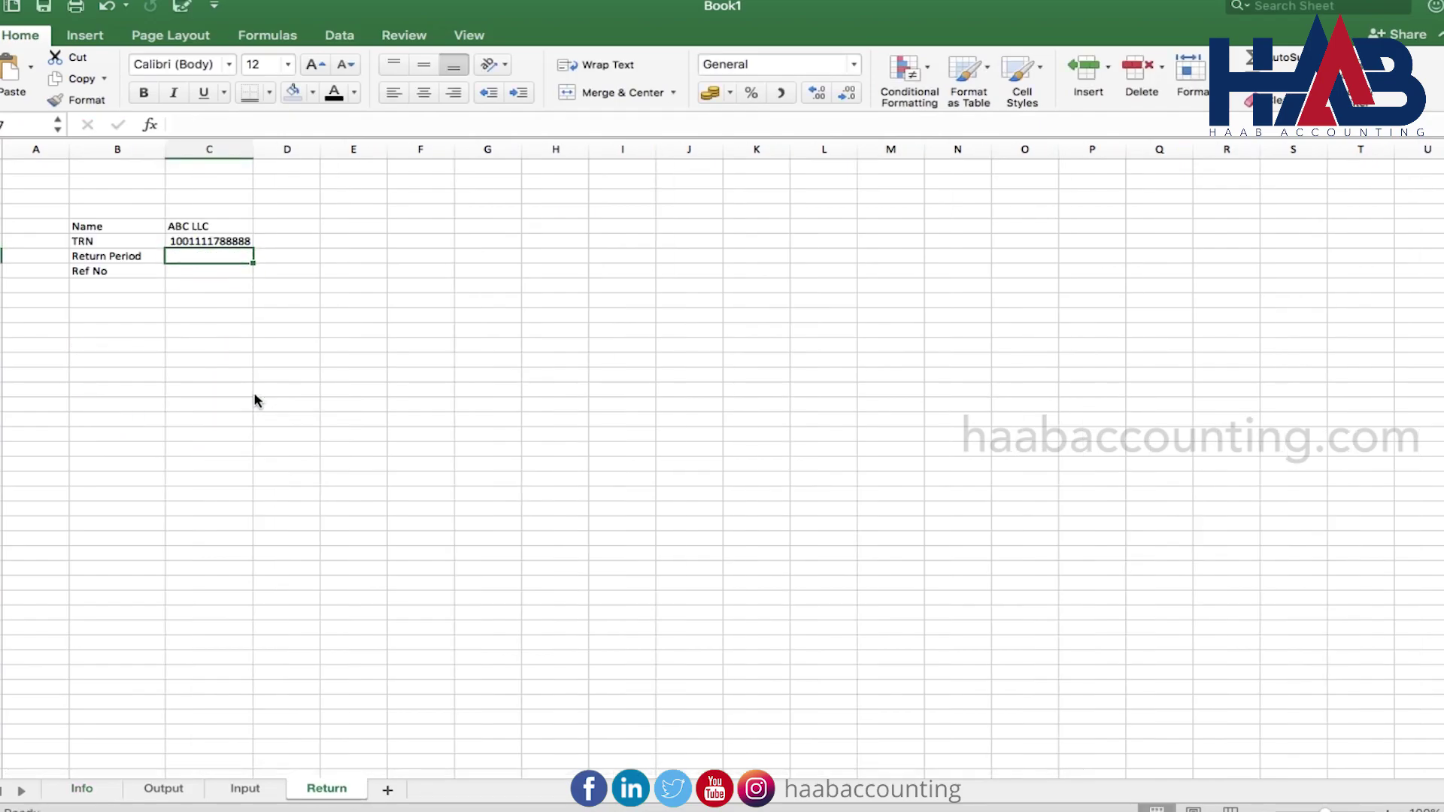
pyautogui.write('=')
pyautogui.click(119, 789)
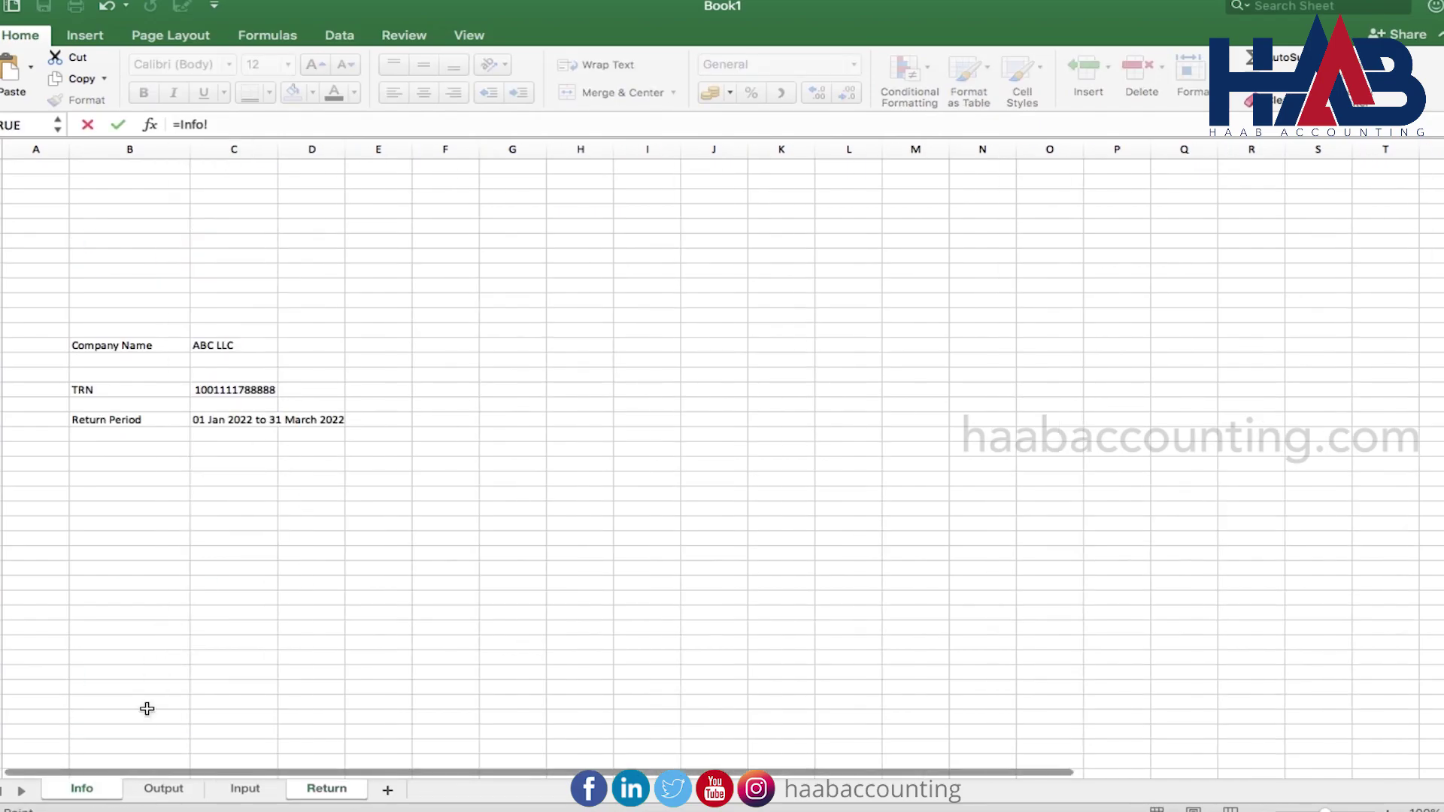
pyautogui.click(235, 421)
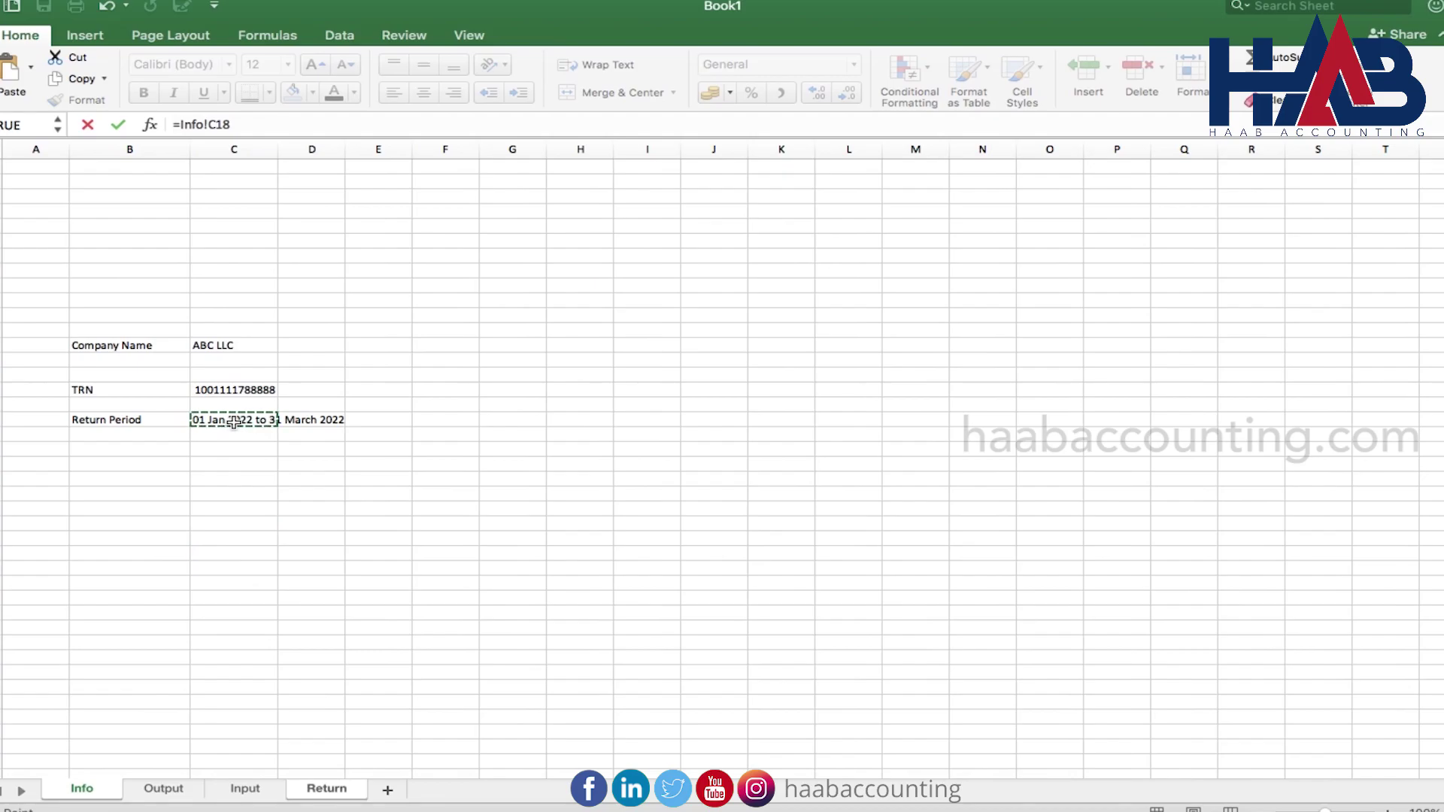
pyautogui.press('Return')
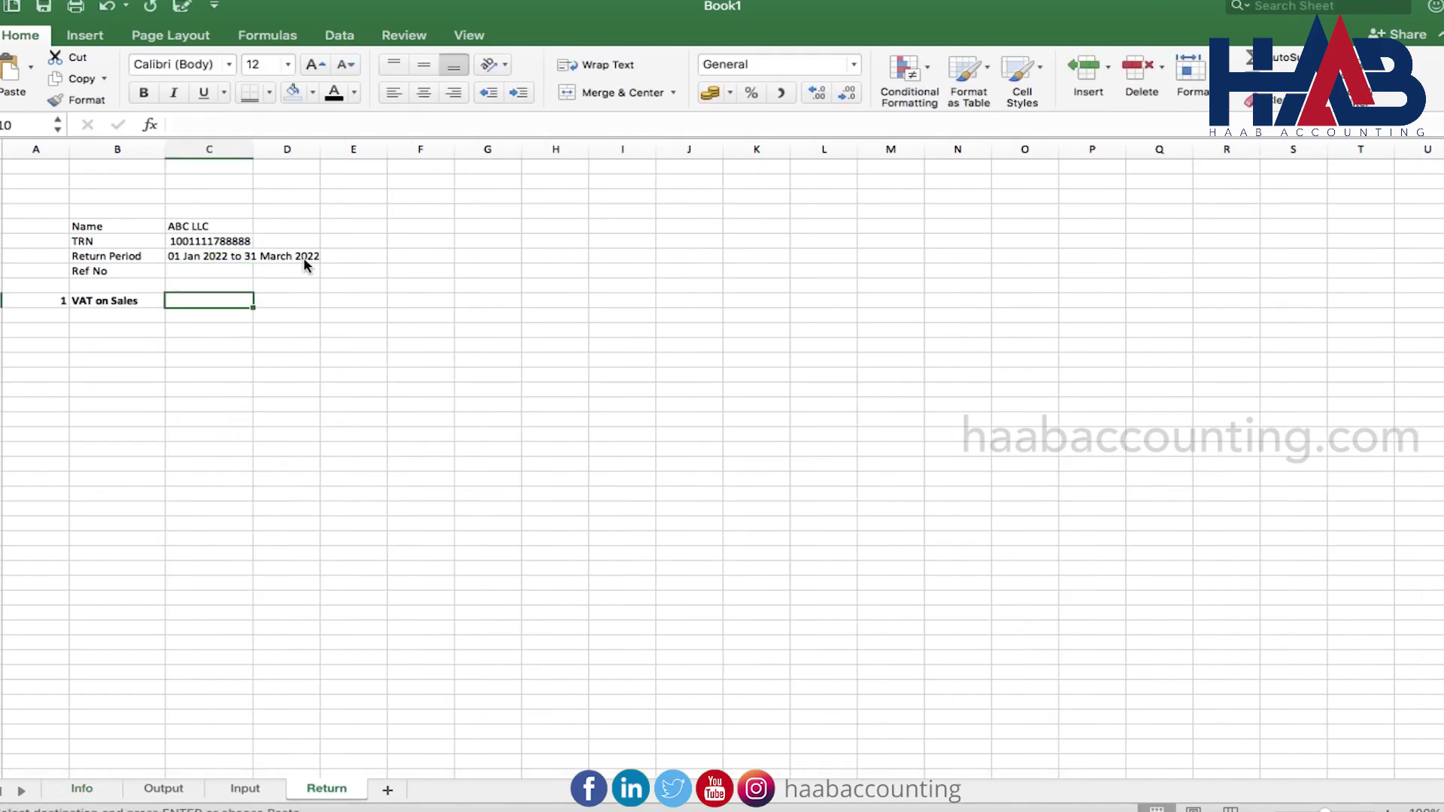
pyautogui.press('super+v')
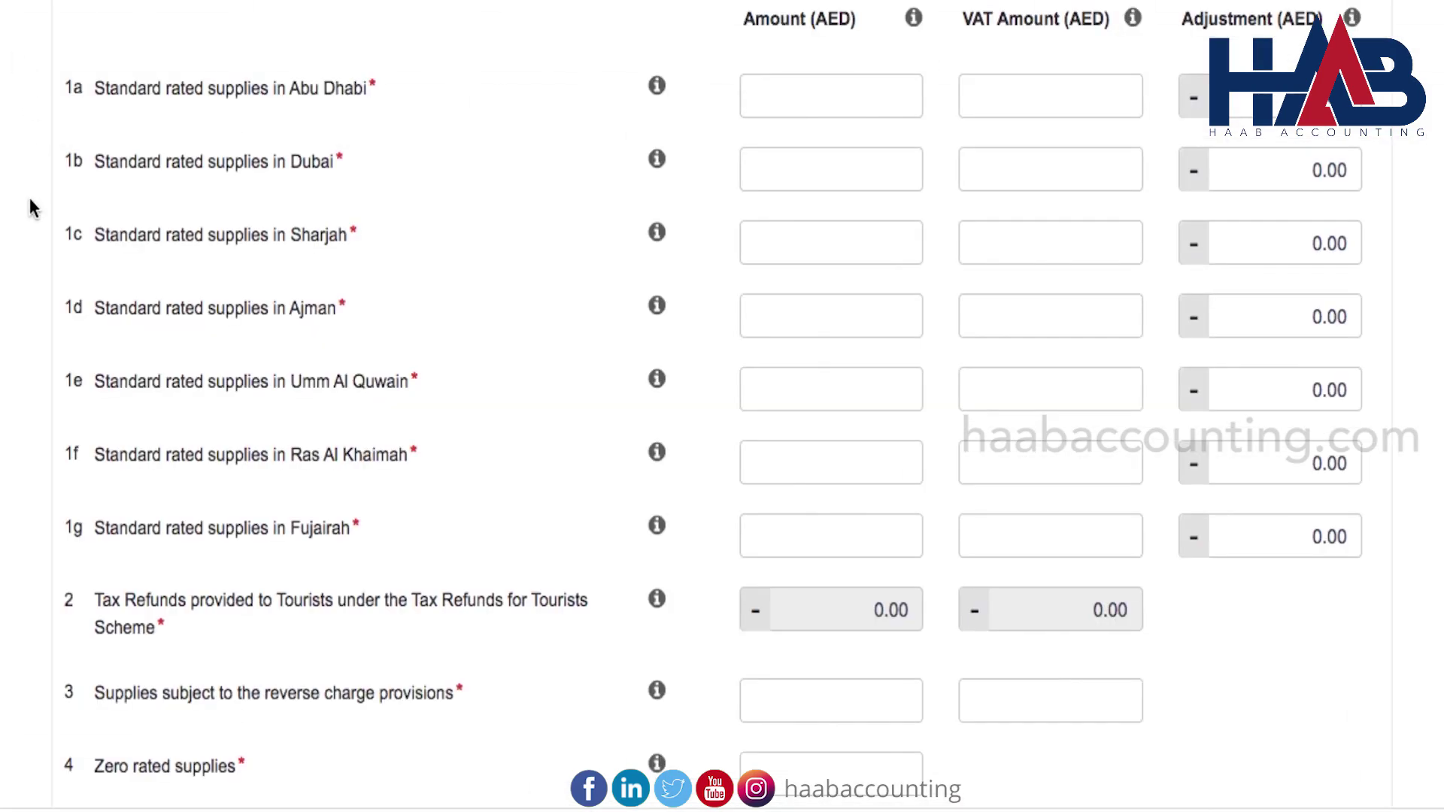
pyautogui.scroll(-5, 30, 200)
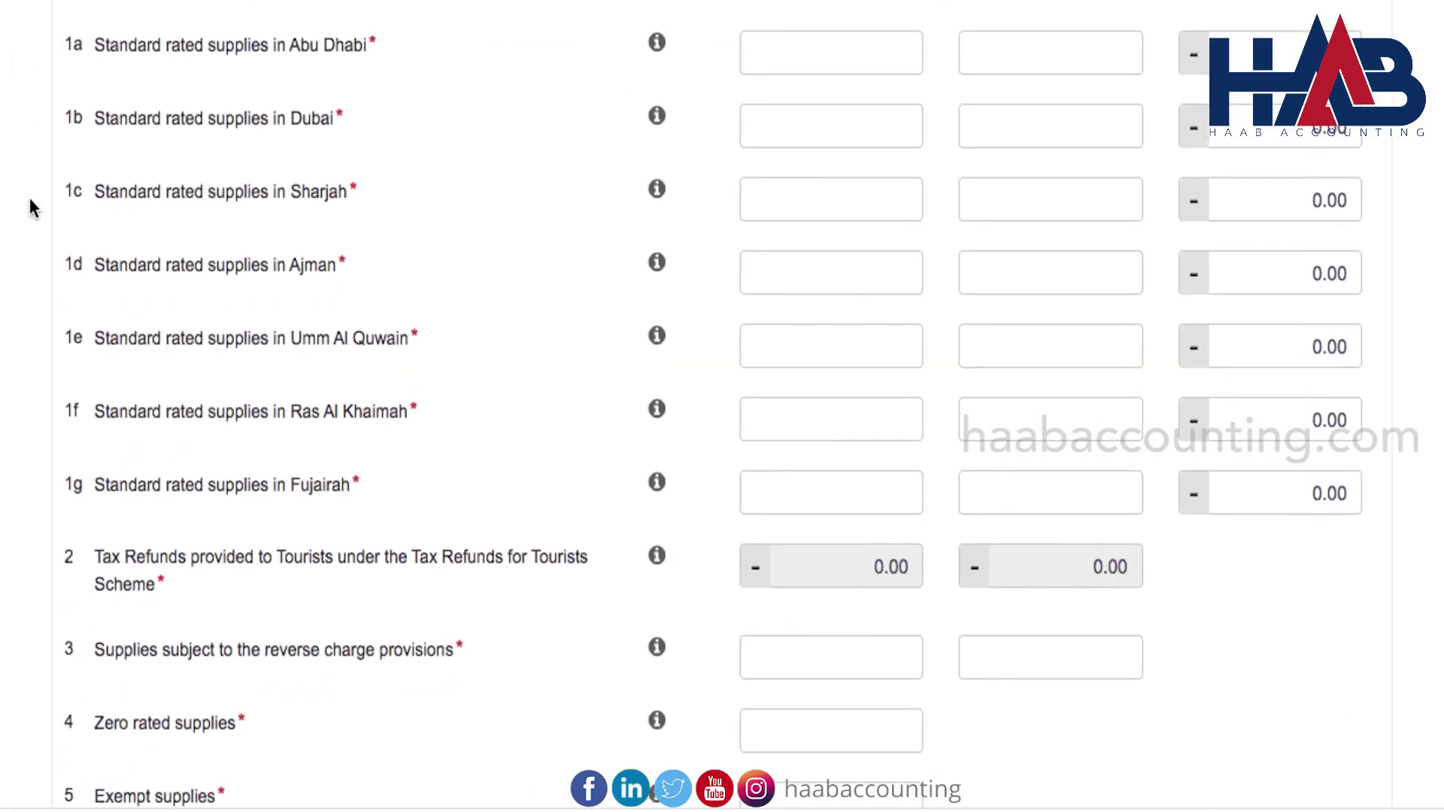
pyautogui.scroll(-8, 30, 203)
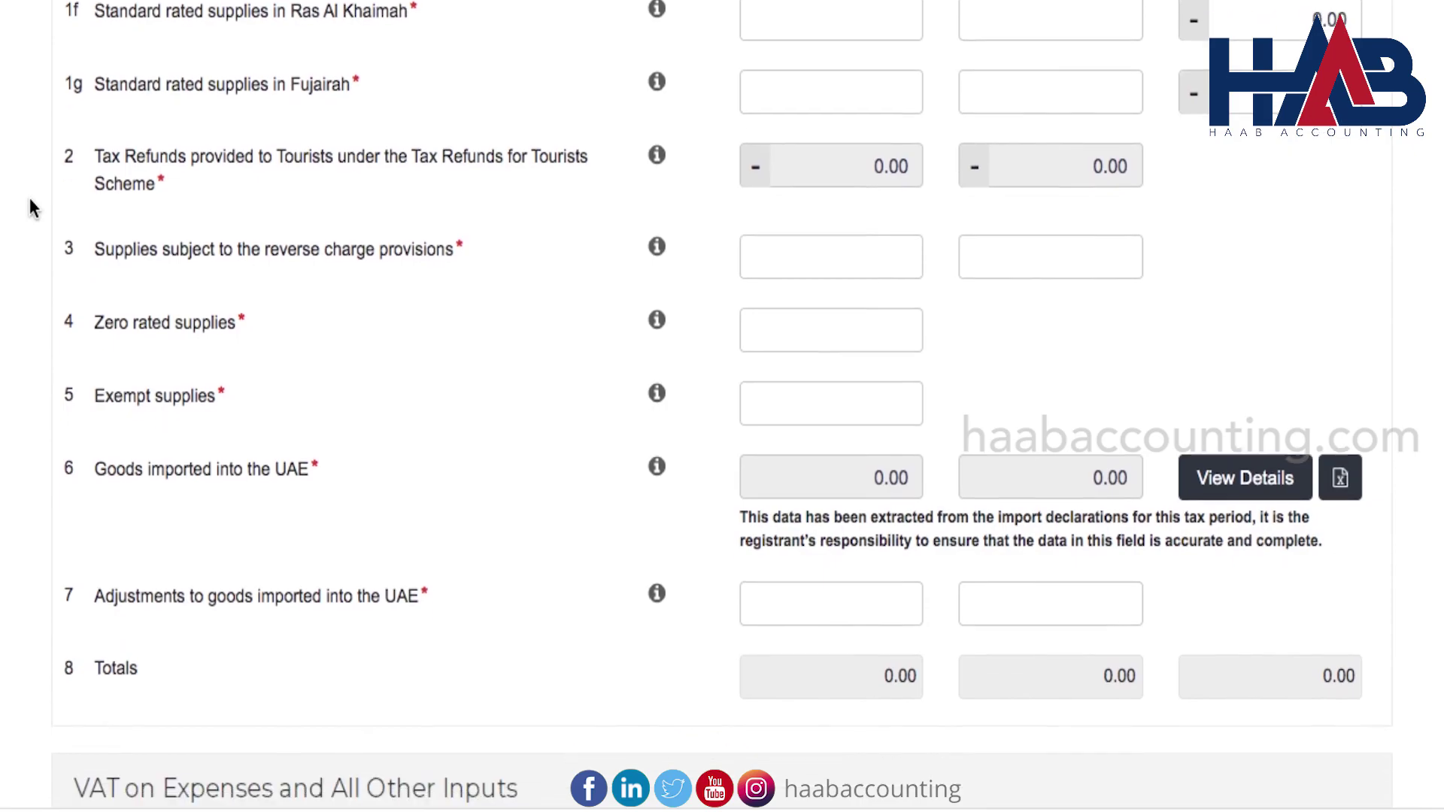
pyautogui.scroll(-4, 30, 205)
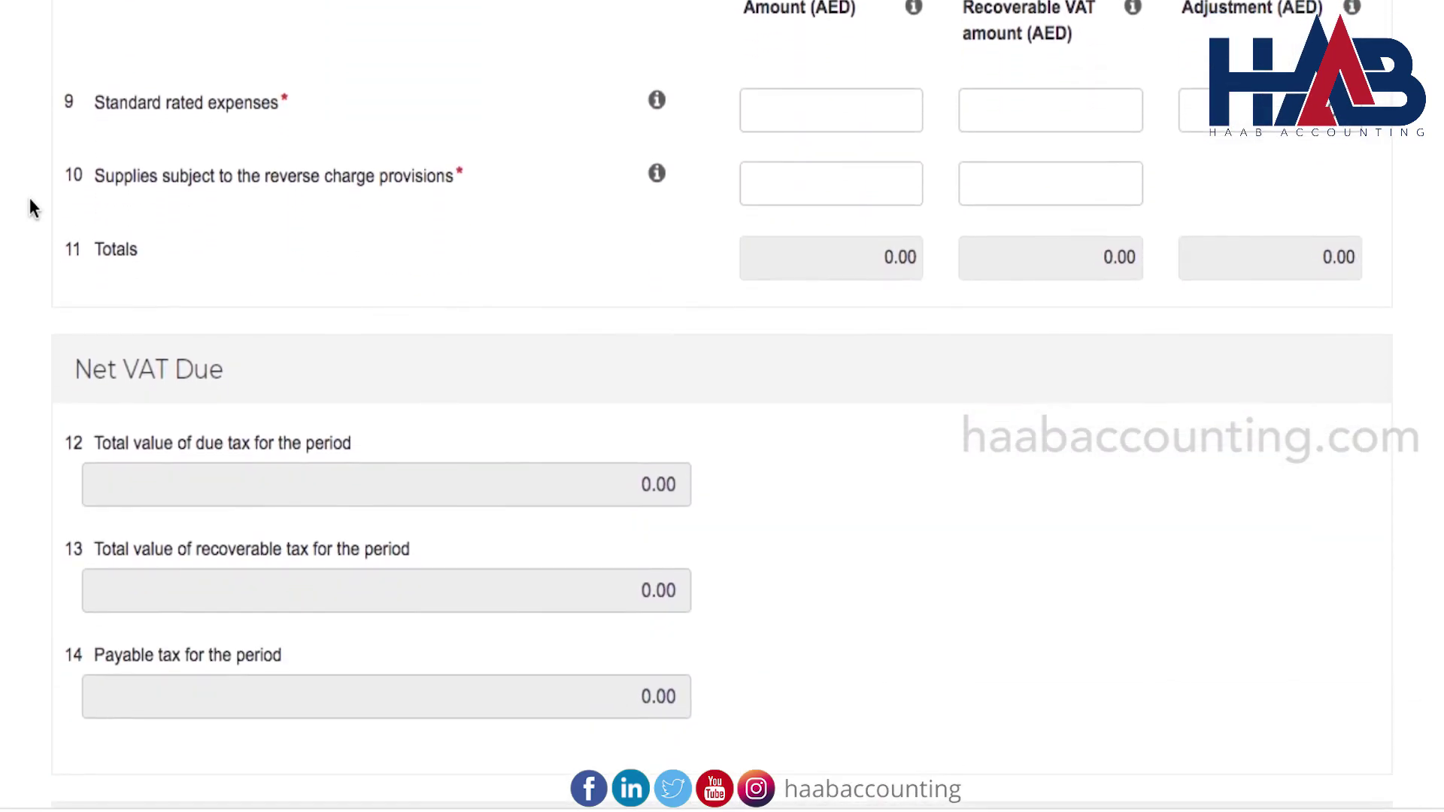
pyautogui.scroll(8, 30, 202)
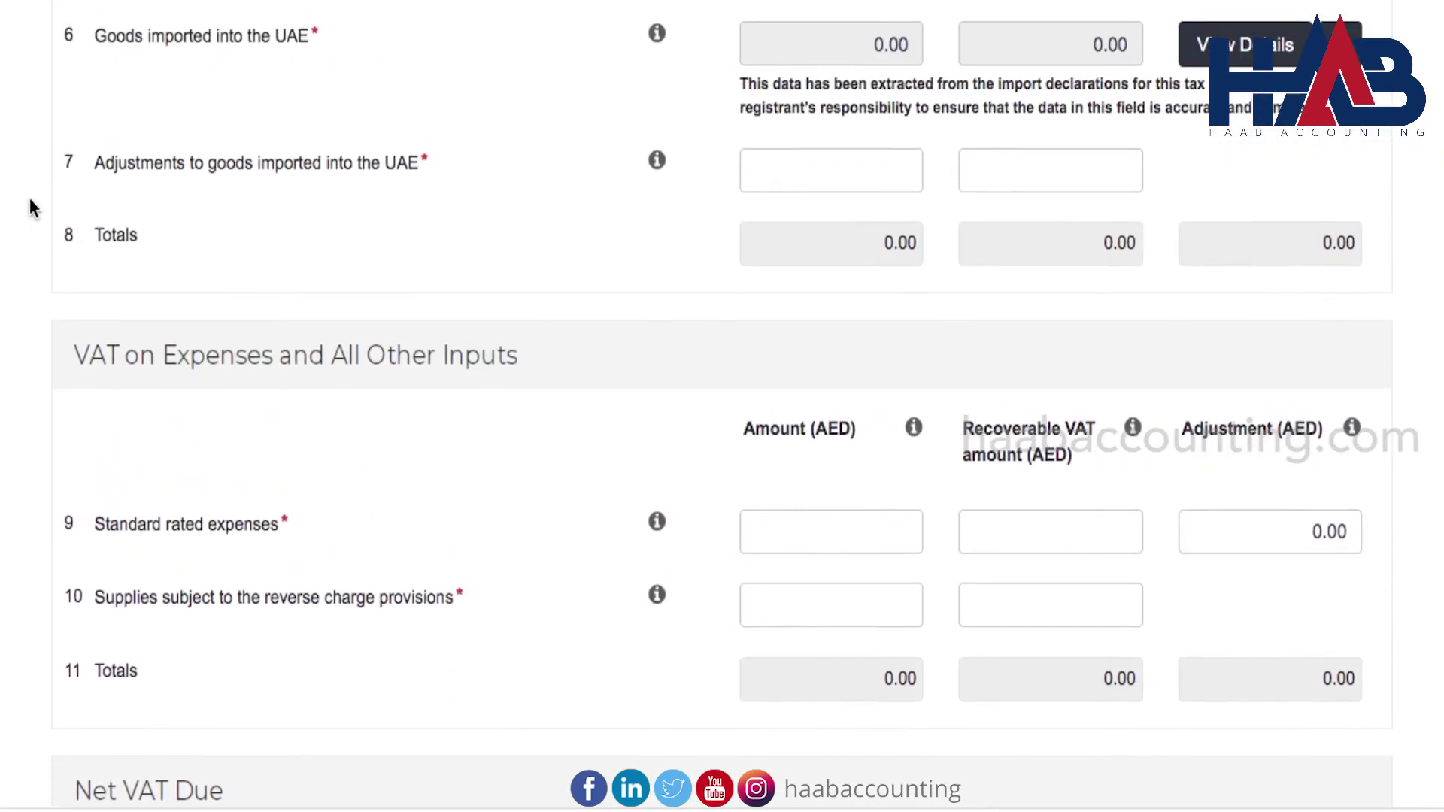
pyautogui.scroll(7, 30, 203)
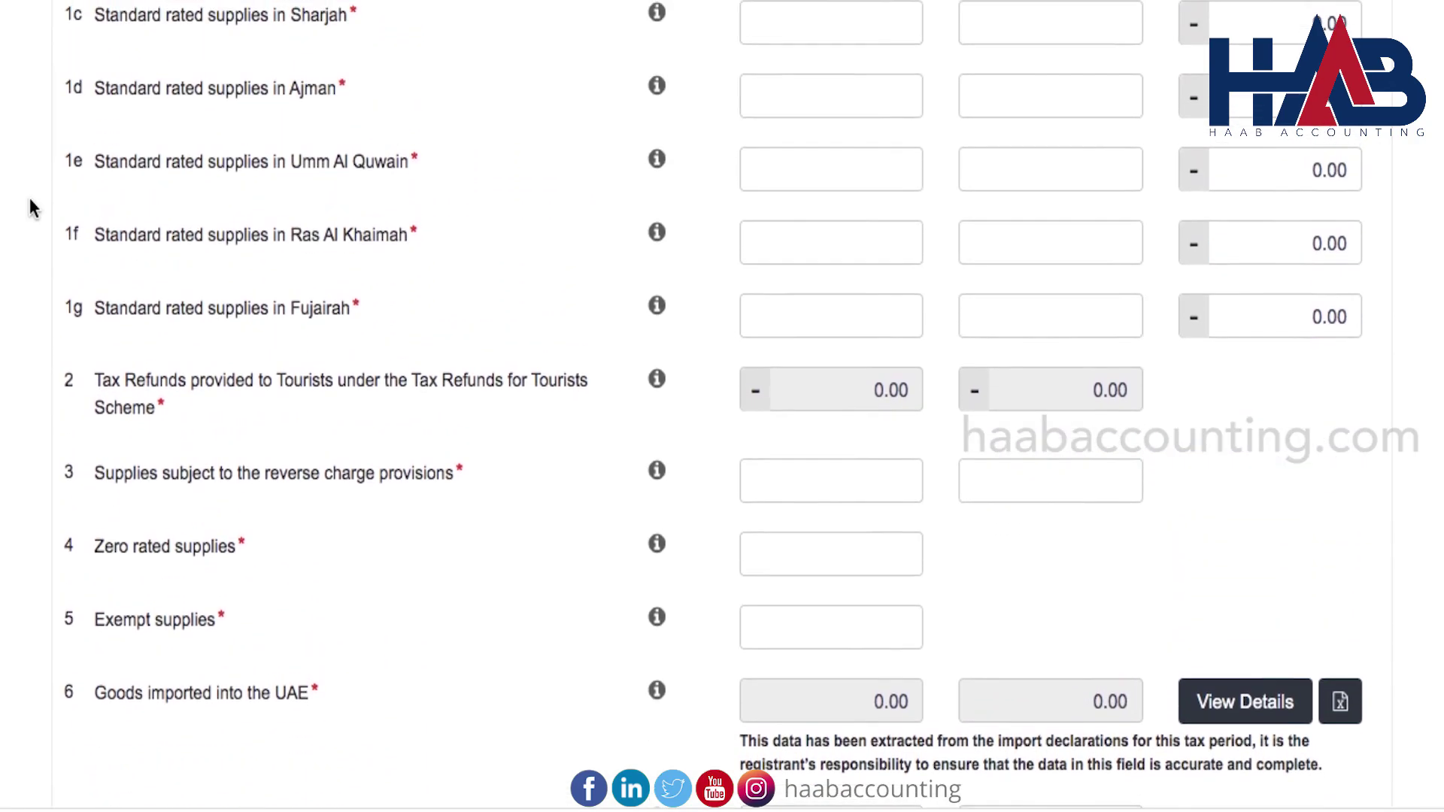
pyautogui.scroll(1, 29, 197)
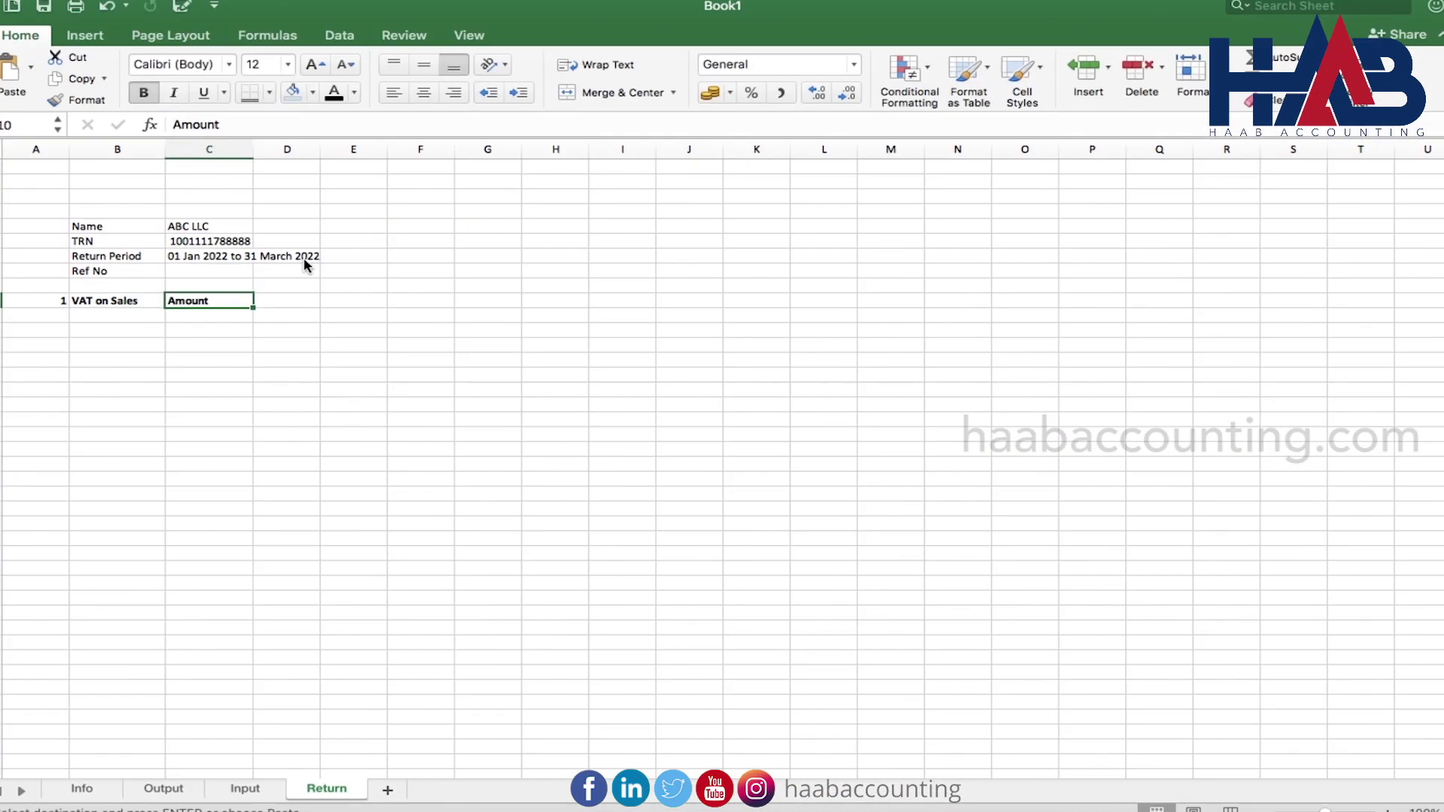
pyautogui.press('Tab')
# Paste the VAT Amount and Adjustment headings, widen column B, and add the seven emirate supply rows
pyautogui.press('super+v')
pyautogui.press('Tab')
pyautogui.press('super+v')
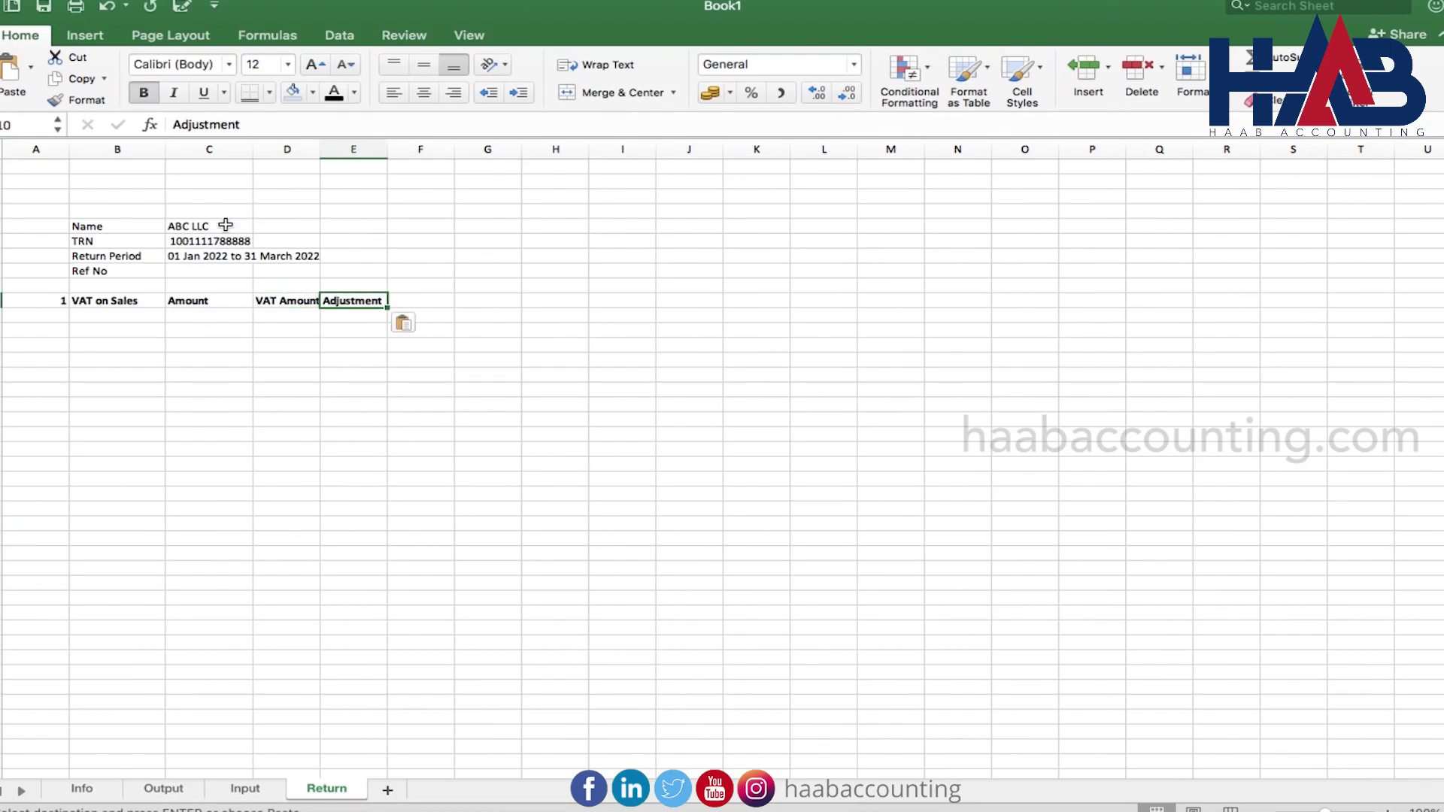
pyautogui.moveTo(170, 150); pyautogui.dragTo(328, 153)
pyautogui.click(170, 318)
pyautogui.press('super+v')
# Add lines 2–4: tourist tax refunds, reverse charge supplies and Zero Rated Supplies
pyautogui.click(84, 441)
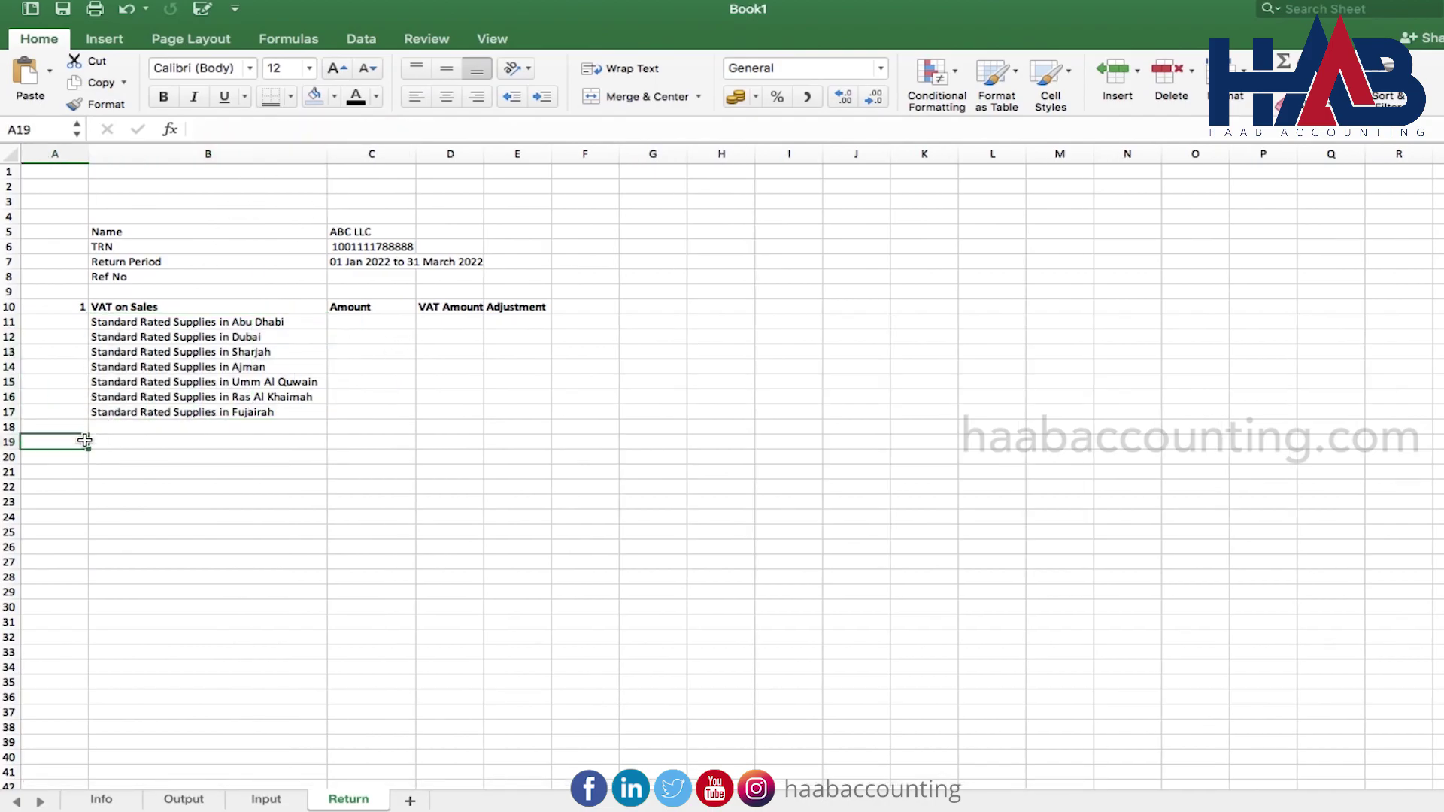
pyautogui.press('super+v')
pyautogui.click(144, 457)
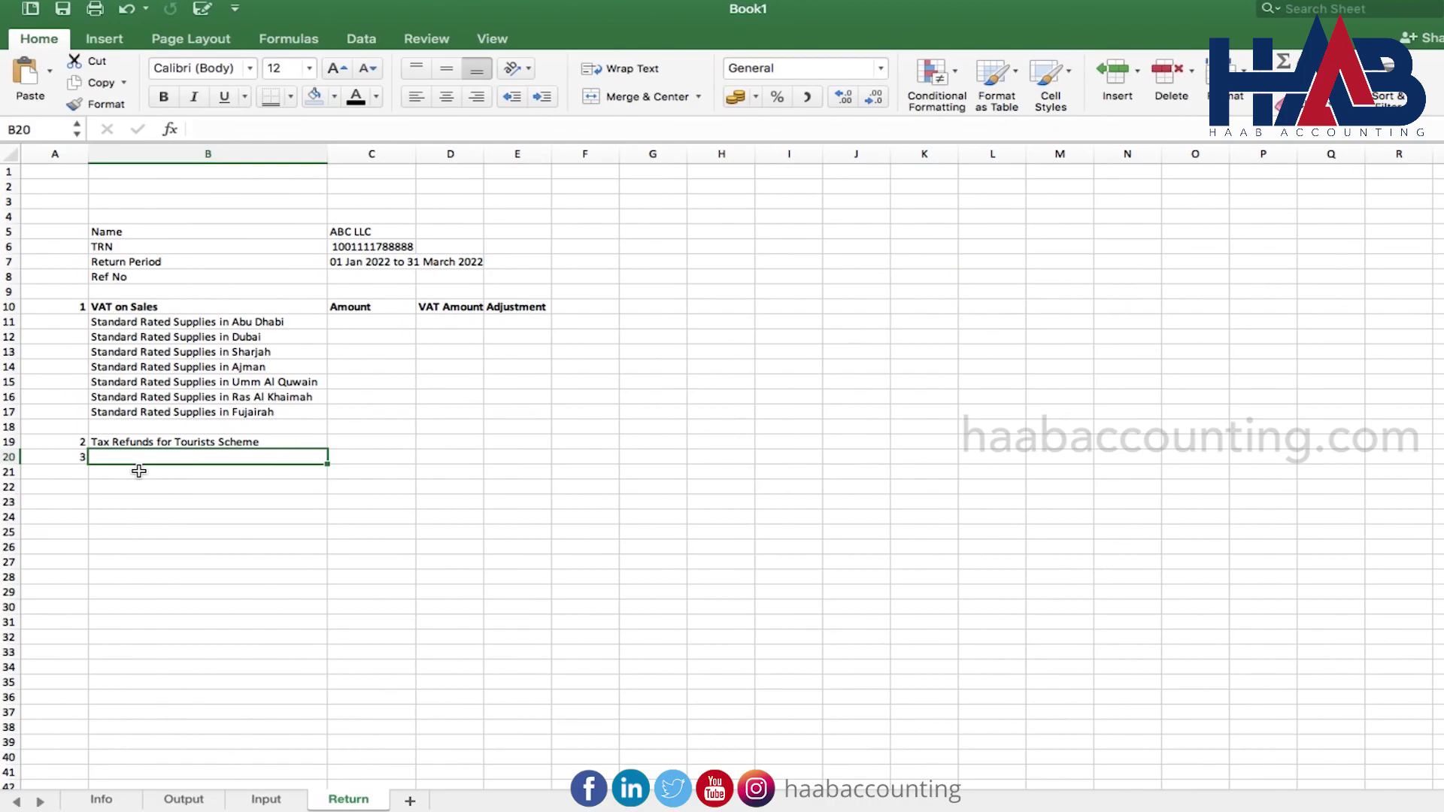
pyautogui.press('super+v')
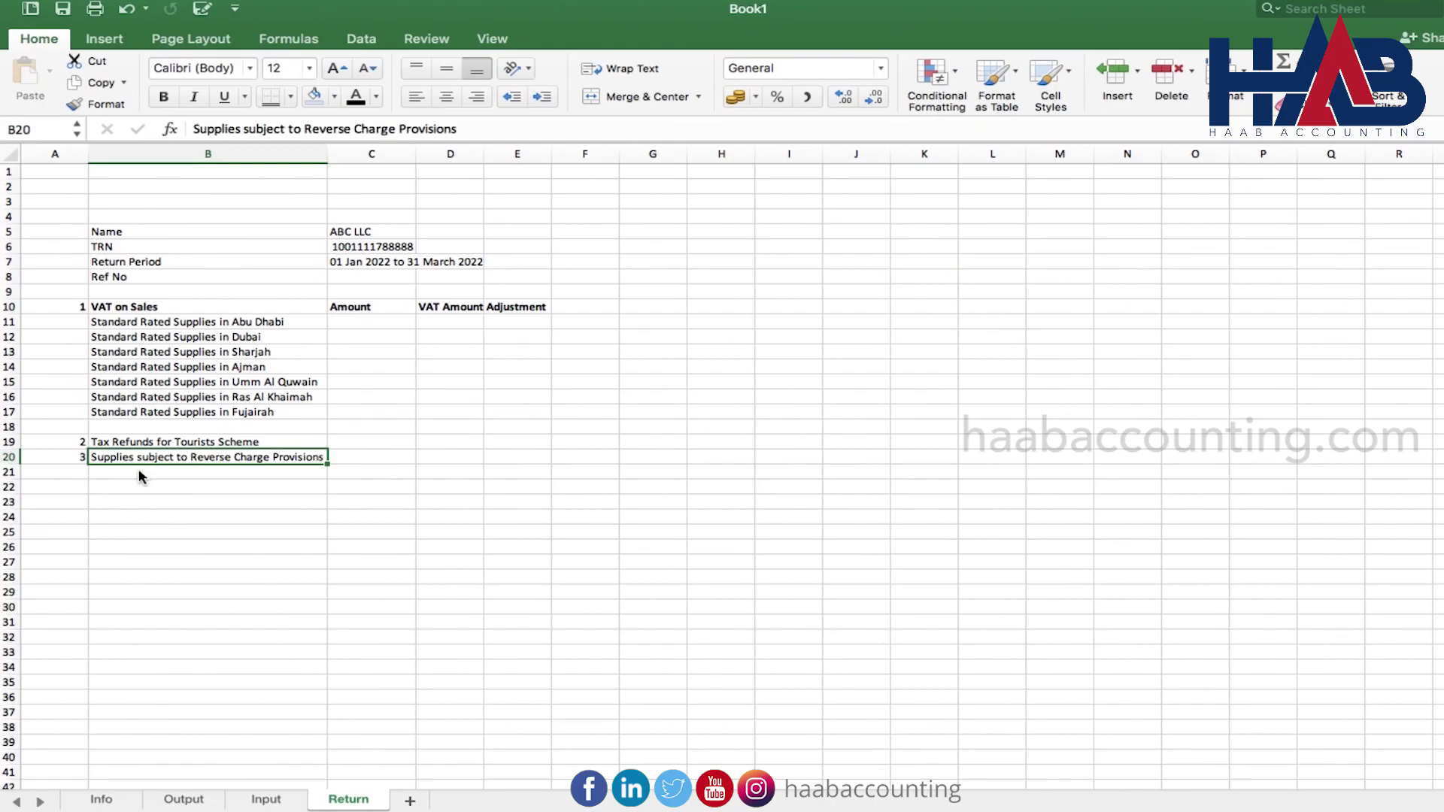
pyautogui.click(139, 476)
pyautogui.press('Left')
pyautogui.write('4')
pyautogui.press('Tab')
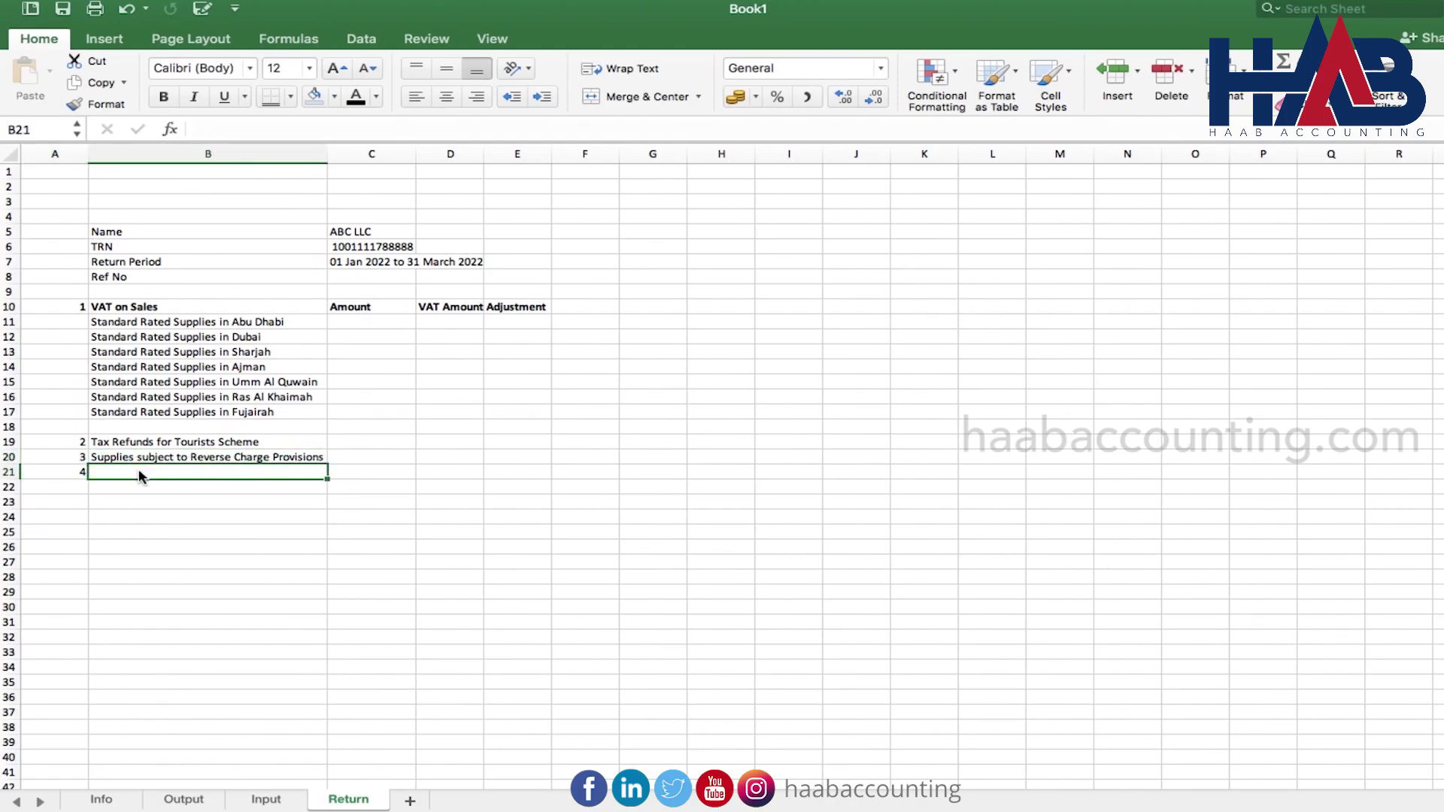
pyautogui.press('super+v')
# Add line 5 Exempt Supplies and line 6 Goods Imported into UAE
pyautogui.press('Return')
pyautogui.press('Left')
pyautogui.write('5')
pyautogui.press('Tab')
pyautogui.press('super+v')
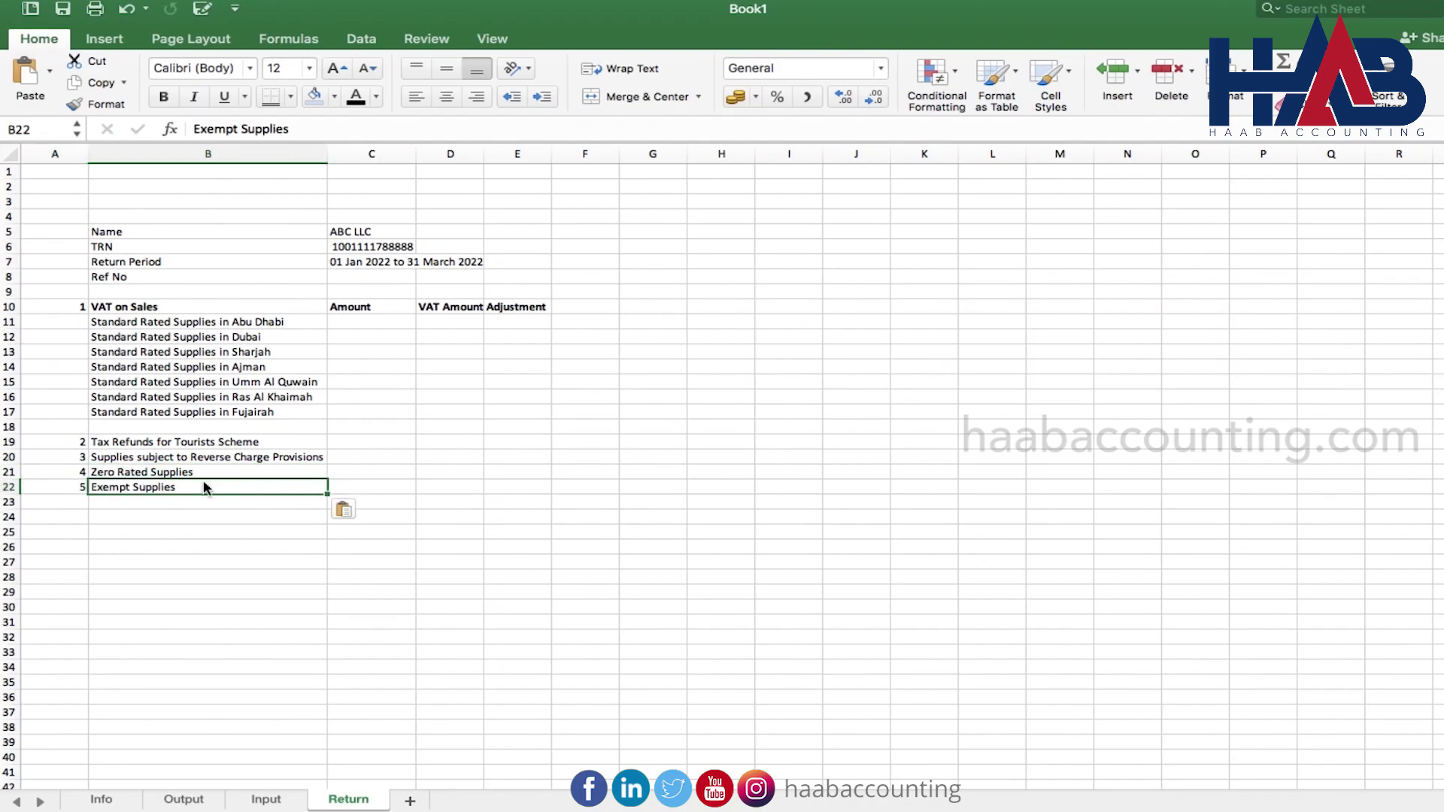
pyautogui.press('Return')
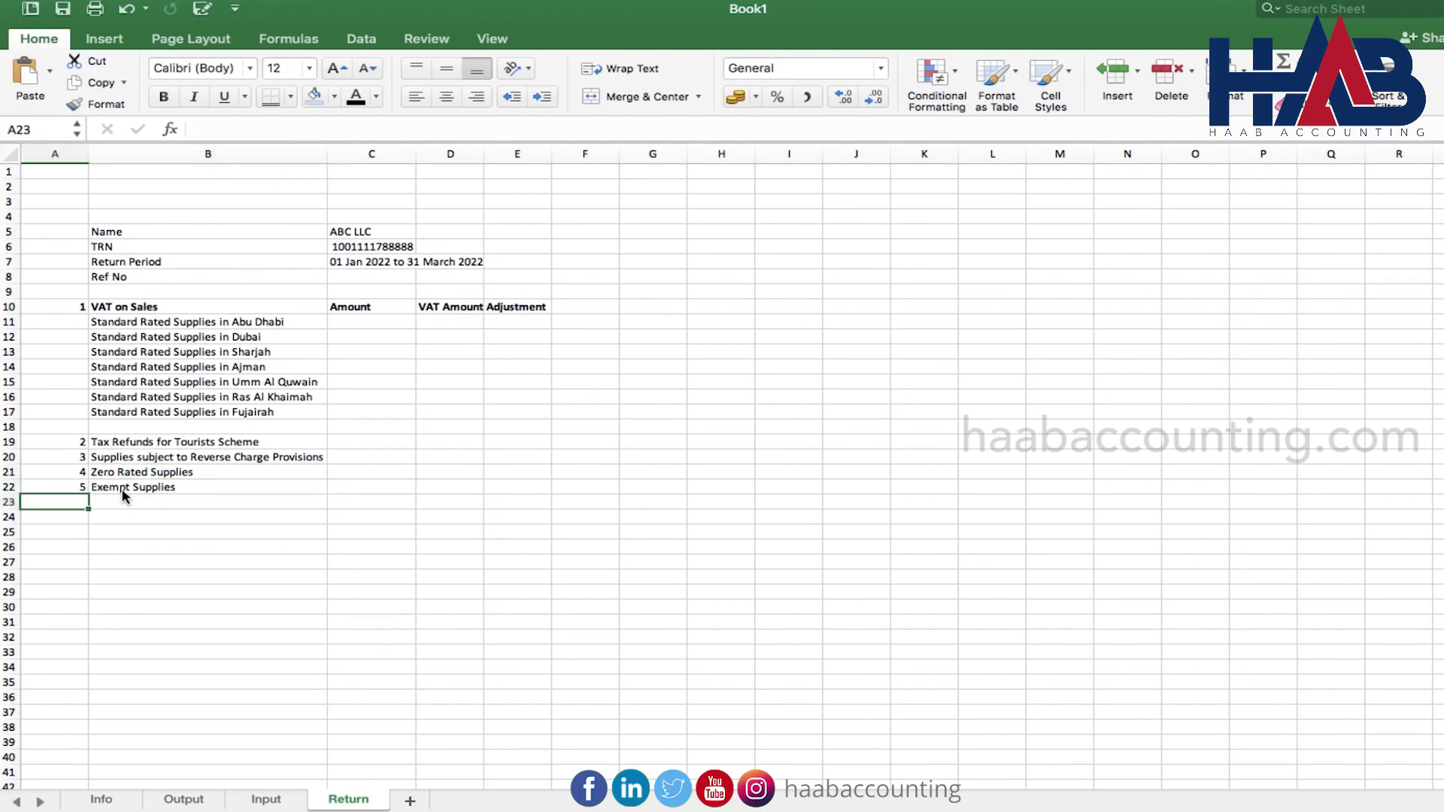
pyautogui.write('6')
pyautogui.press('Tab')
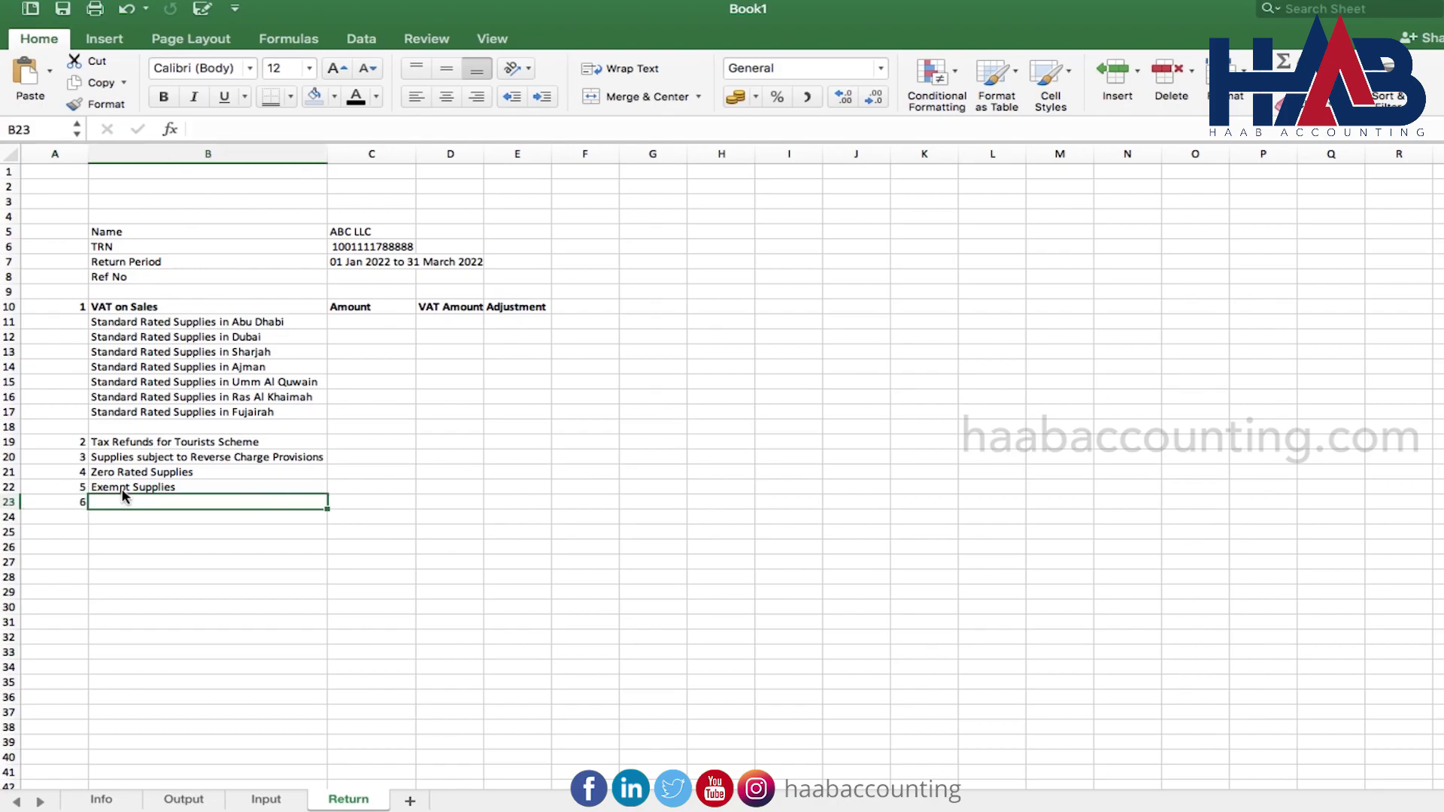
pyautogui.press('super+v')
# Add line 7 for imported goods adjustments and a bold Total label in B26
pyautogui.press('Return')
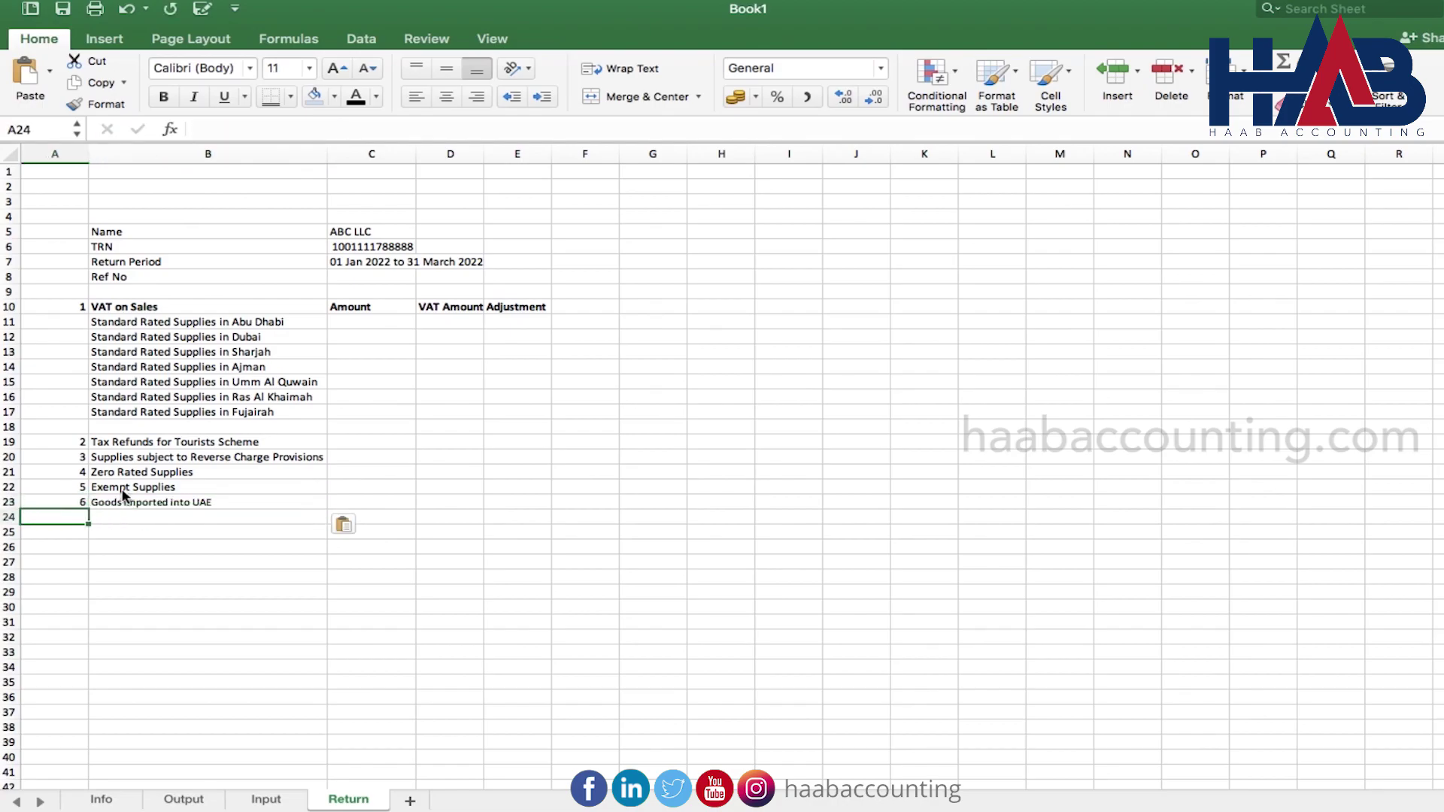
pyautogui.write('7')
pyautogui.press('Tab')
pyautogui.press('super+v')
pyautogui.press('Return')
pyautogui.press('Return')
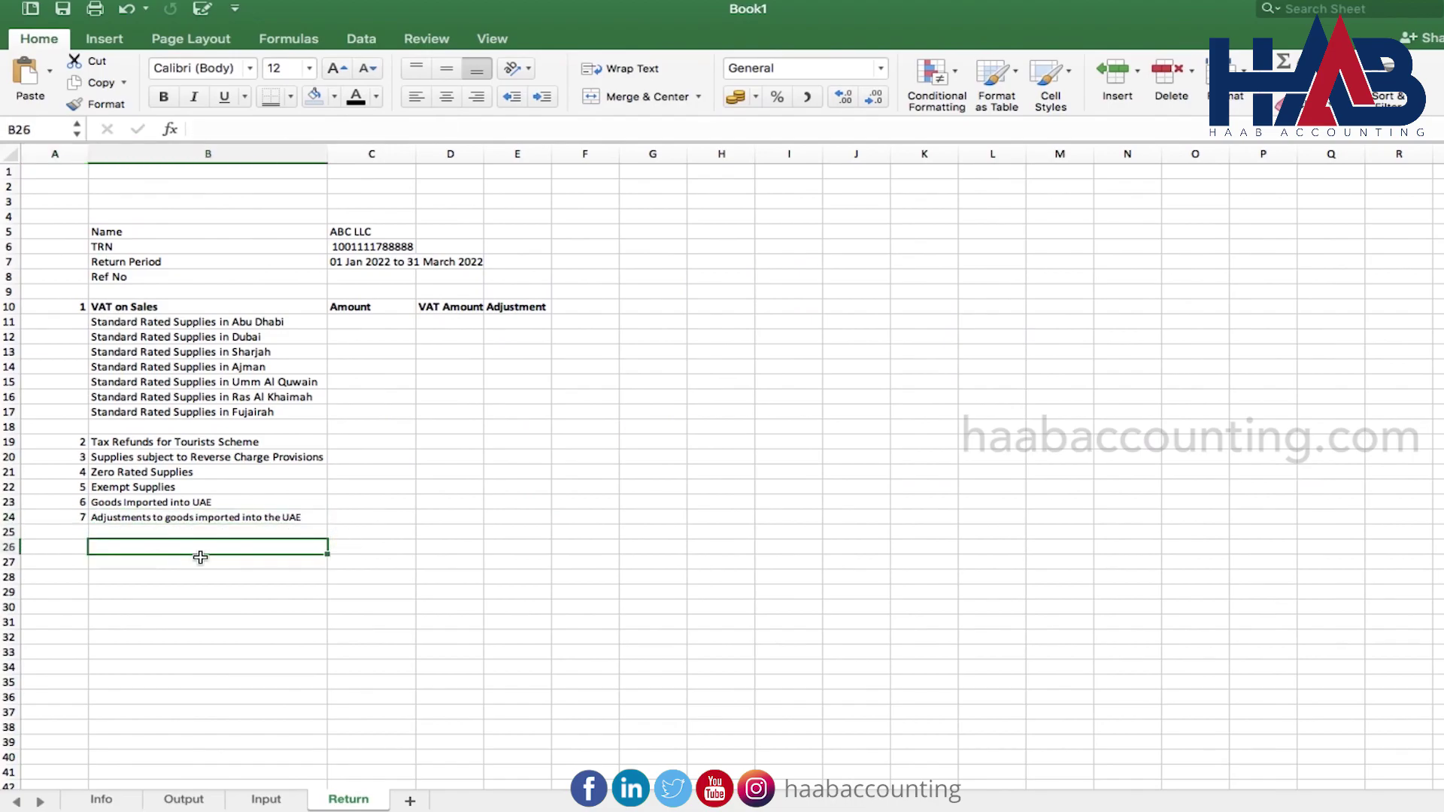
pyautogui.write('Total')
# Link Abu Dhabi's Amount in C11 to =Output!E21
pyautogui.click(391, 527)
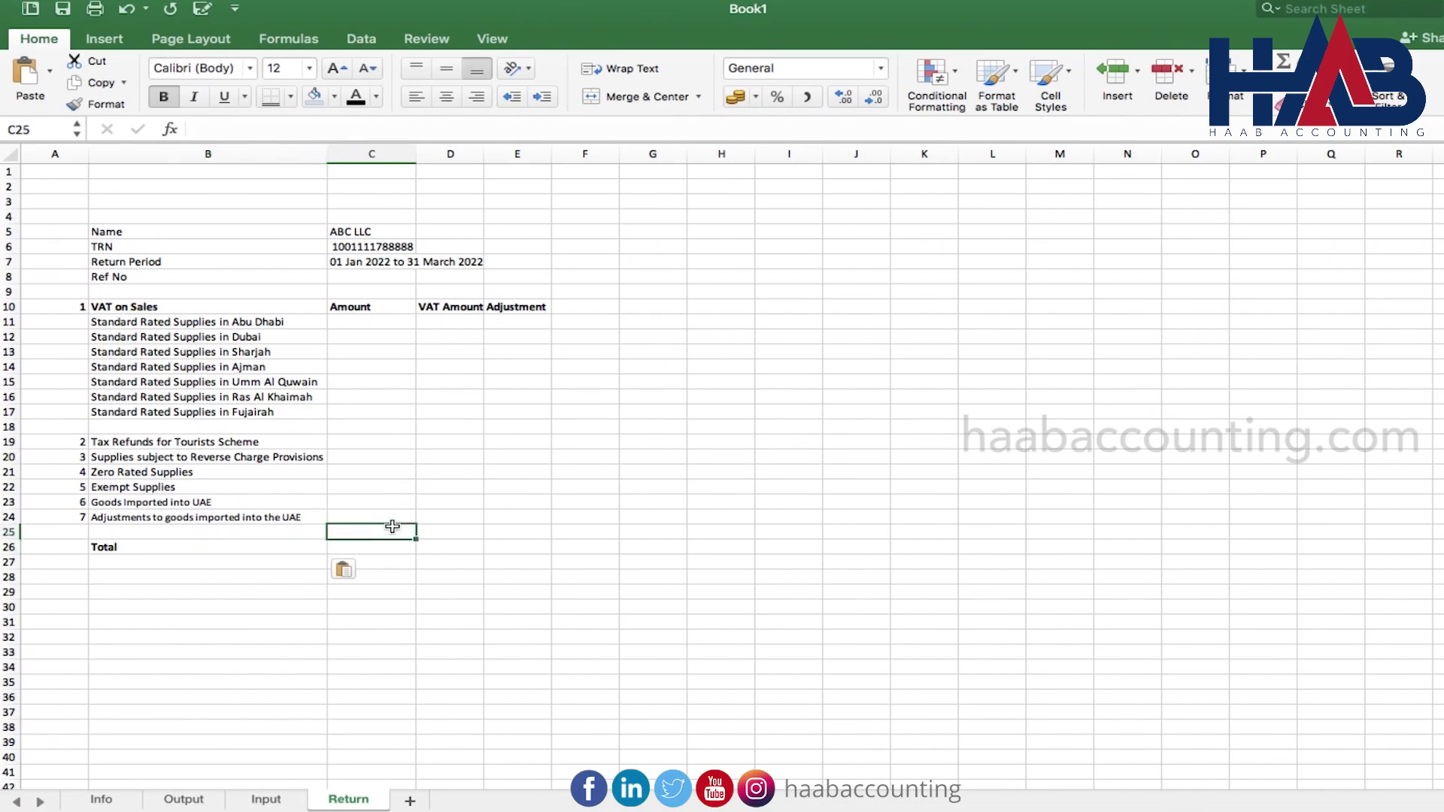
pyautogui.click(402, 324)
pyautogui.write('=')
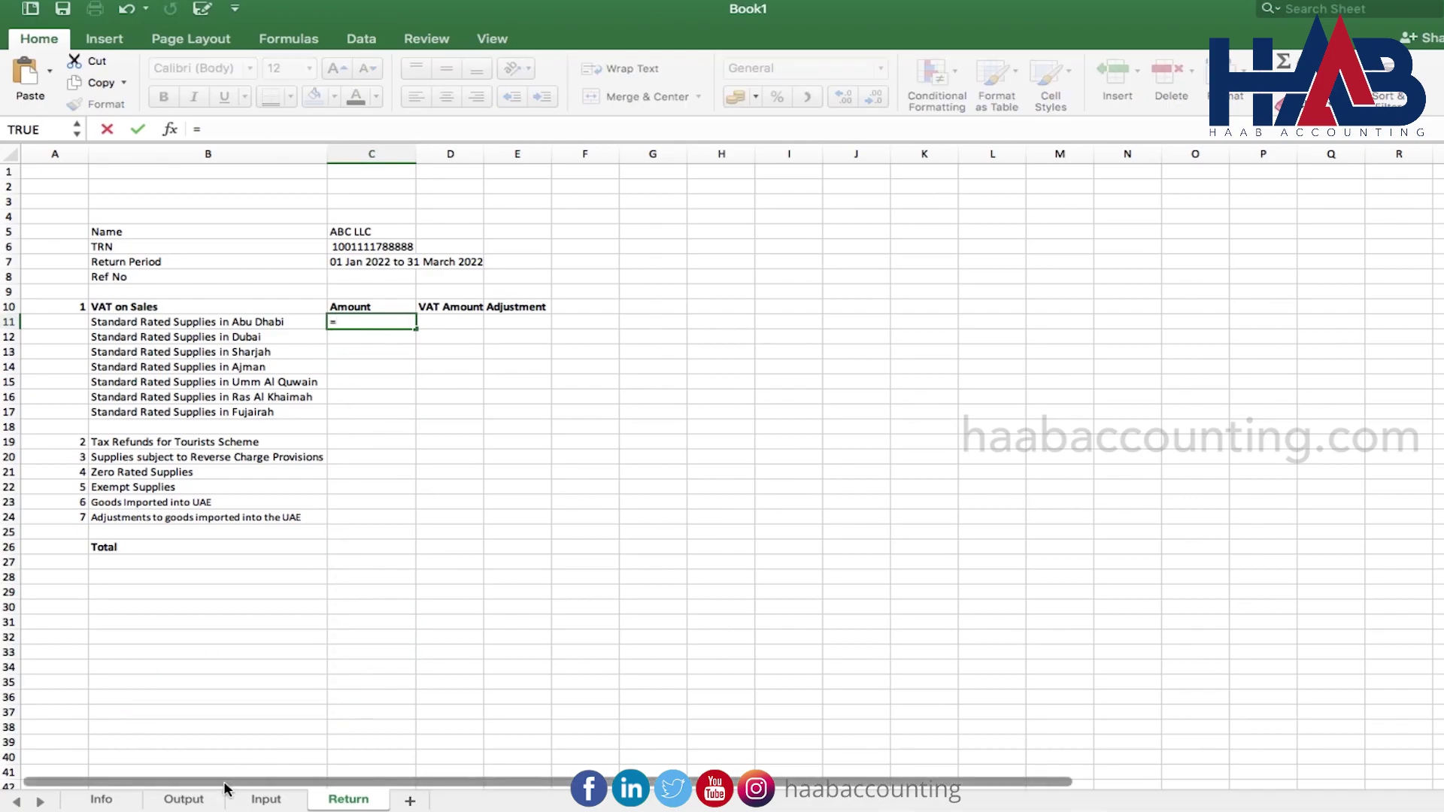
pyautogui.click(194, 793)
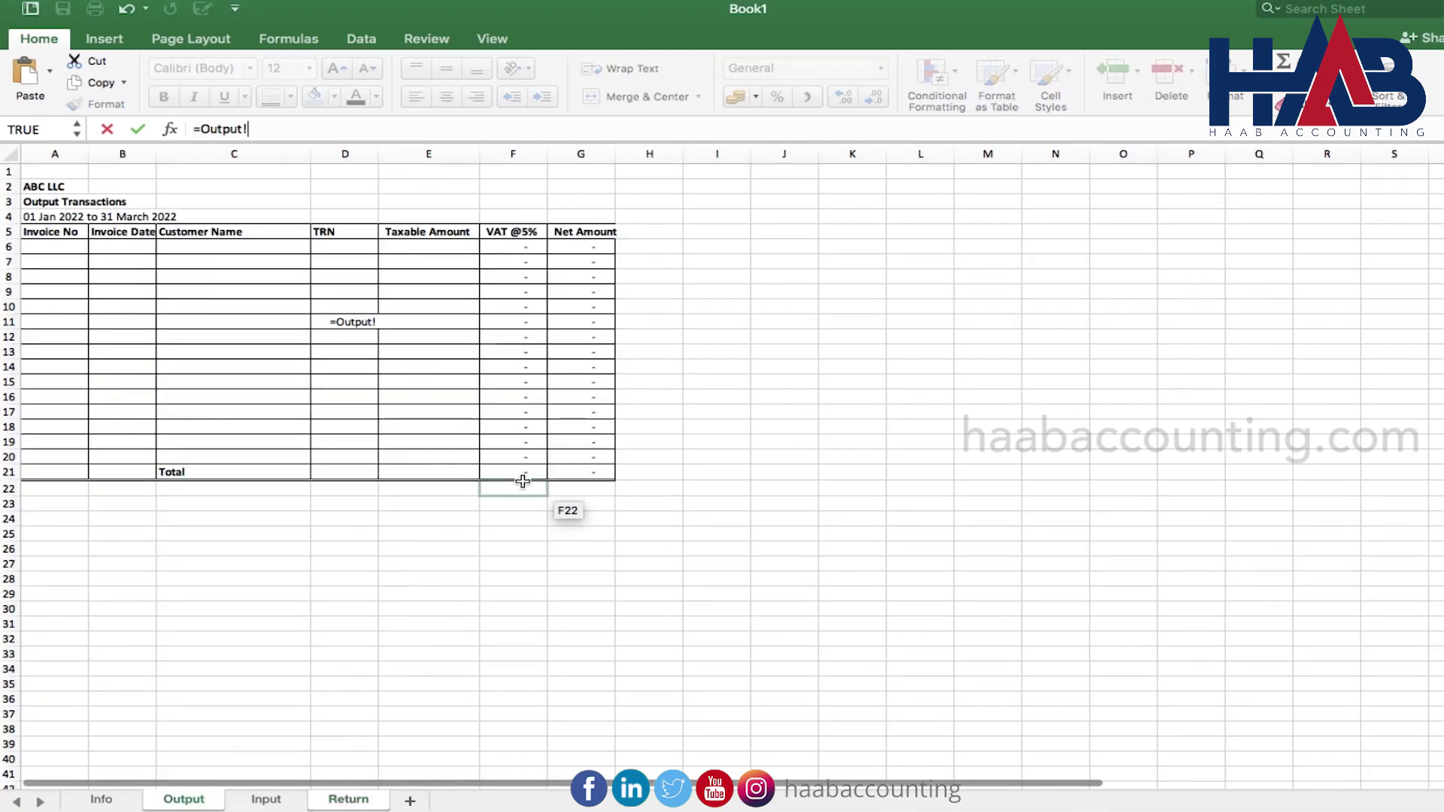
pyautogui.click(528, 473)
pyautogui.press('Left')
pyautogui.press('Return')
# Link the VAT Amount in D11 to =Output!F21
pyautogui.press('Right')
pyautogui.write('=')
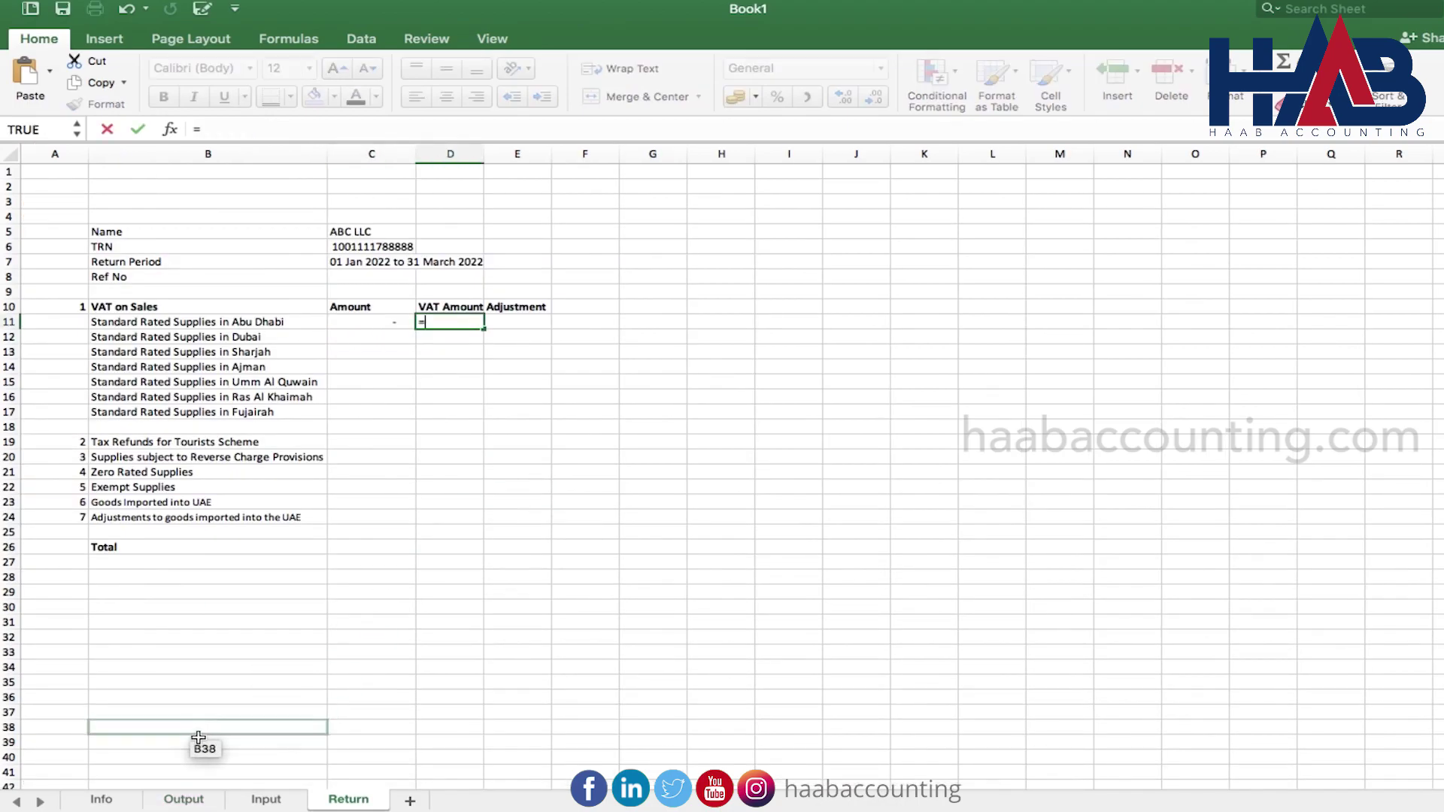
pyautogui.click(184, 799)
pyautogui.click(536, 472)
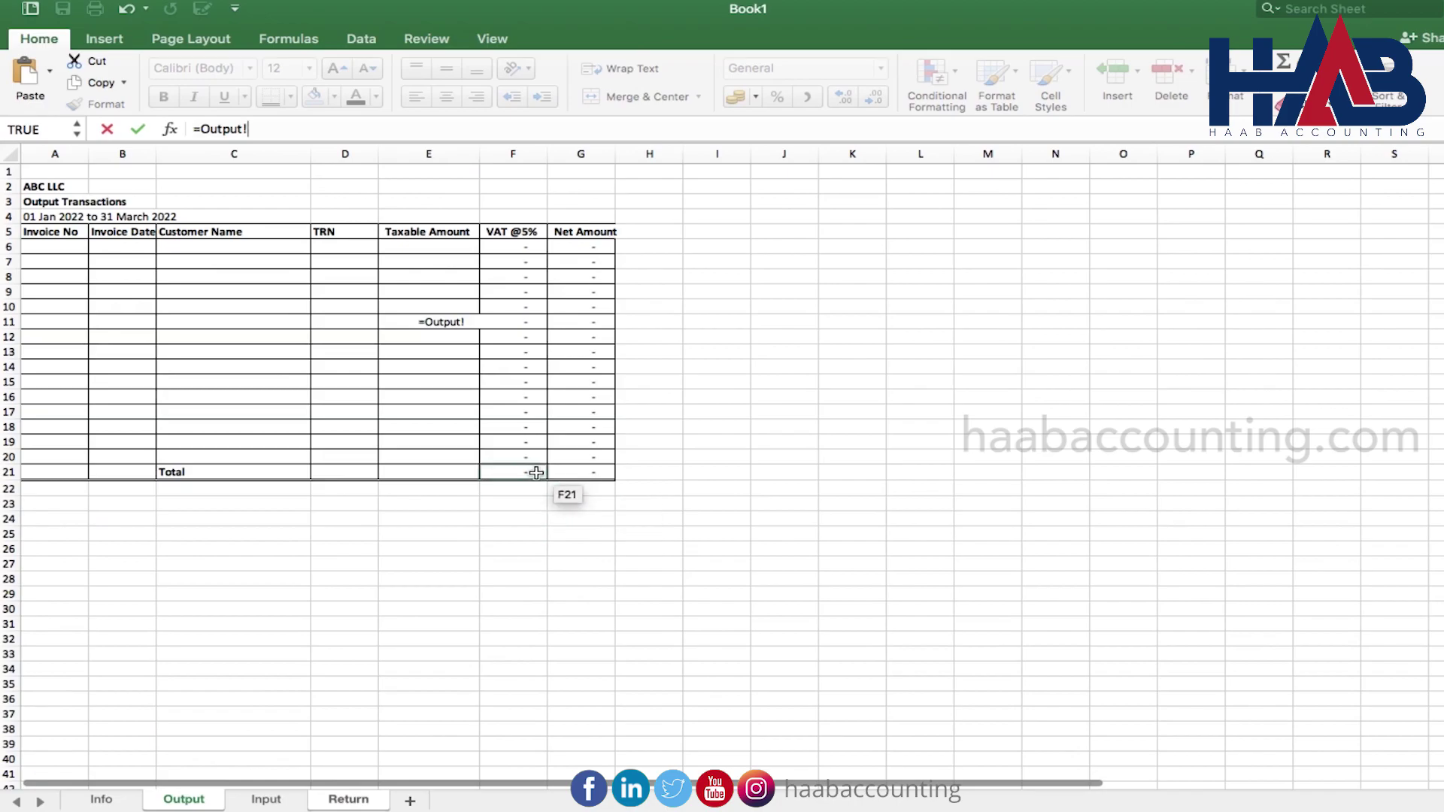
pyautogui.press('Return')
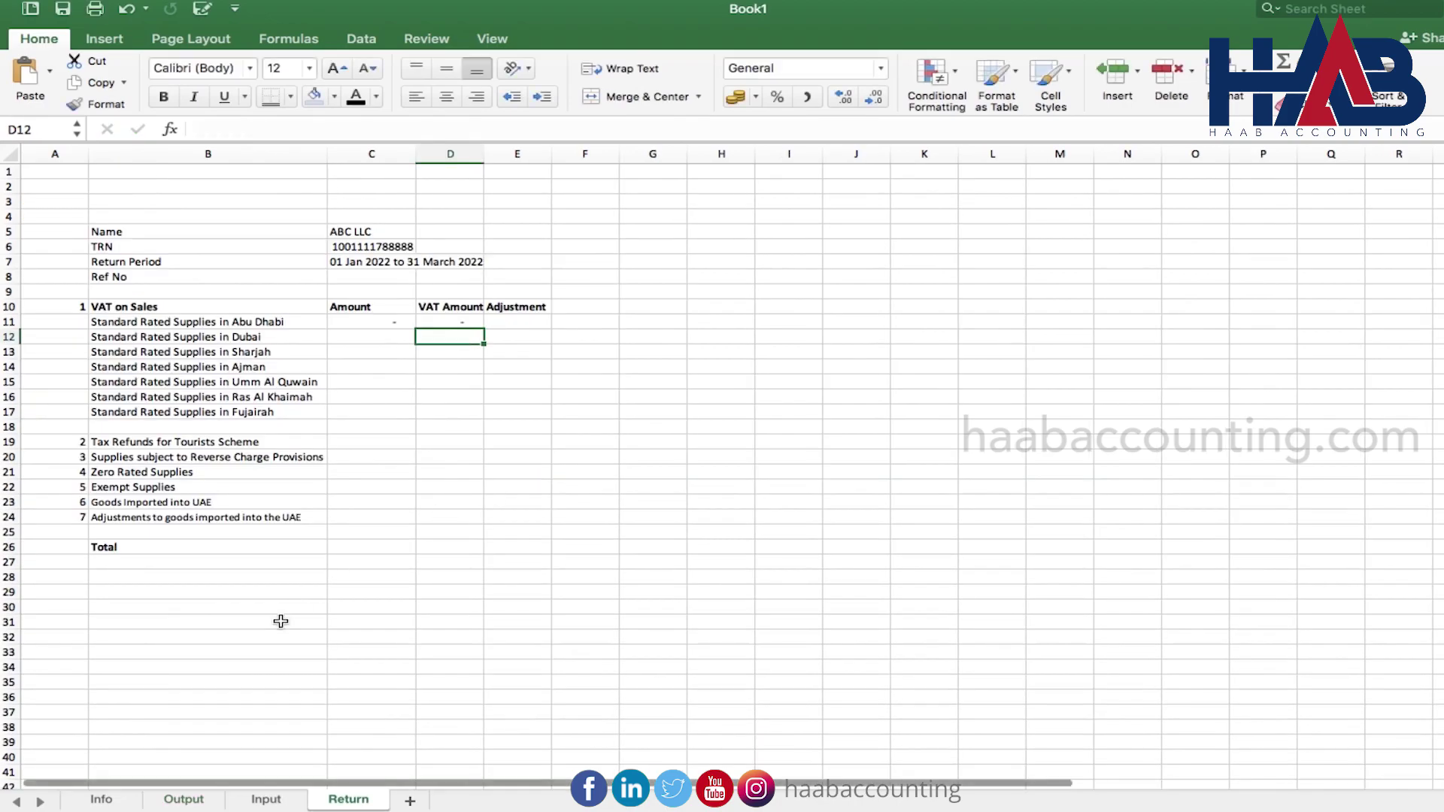
# Copy the Output sheet's F21 SUM formula into E21 for the taxable amount total
pyautogui.click(193, 800)
pyautogui.click(529, 479)
pyautogui.hotkey('ctrl', 'c')
pyautogui.press('Left')
pyautogui.press('Return')
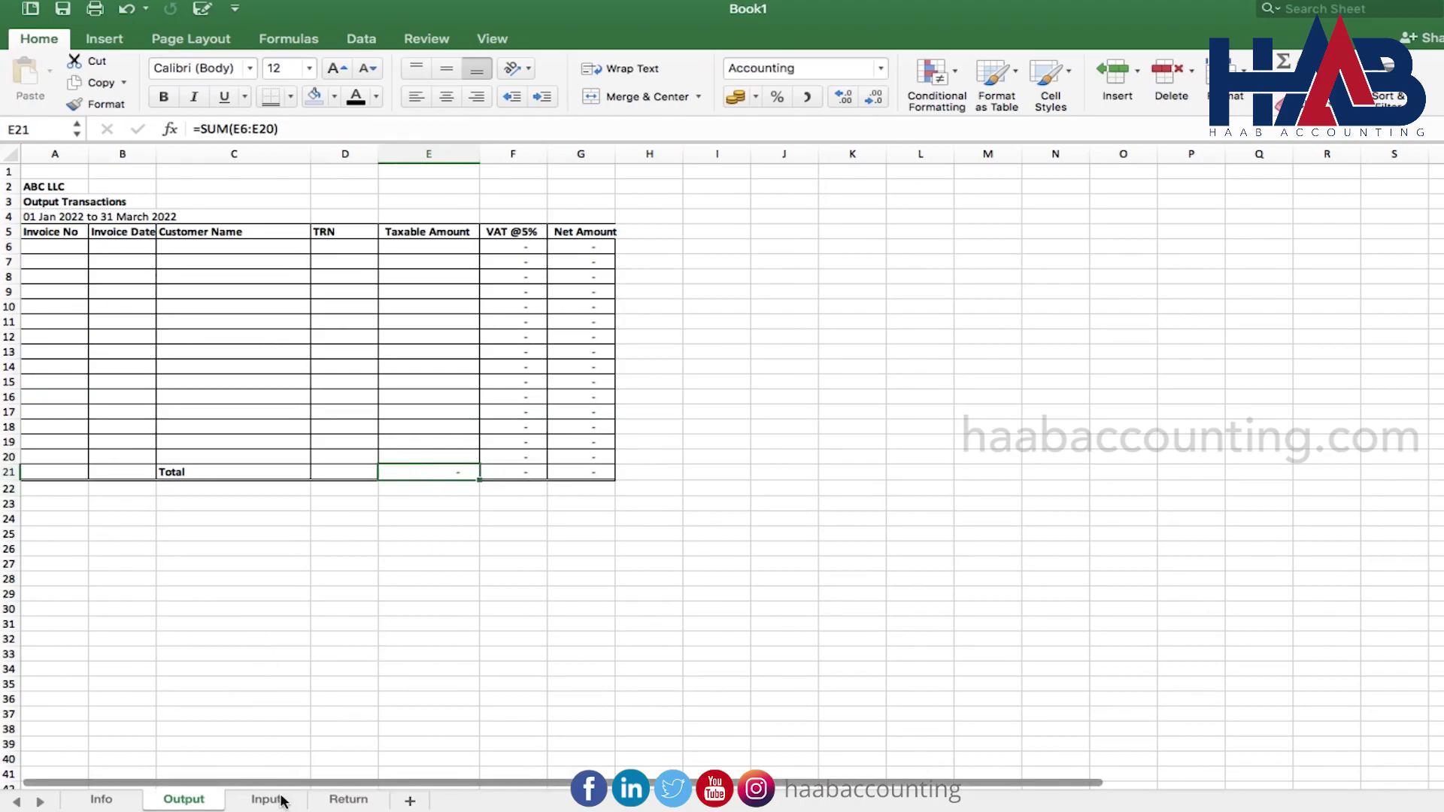
pyautogui.click(350, 800)
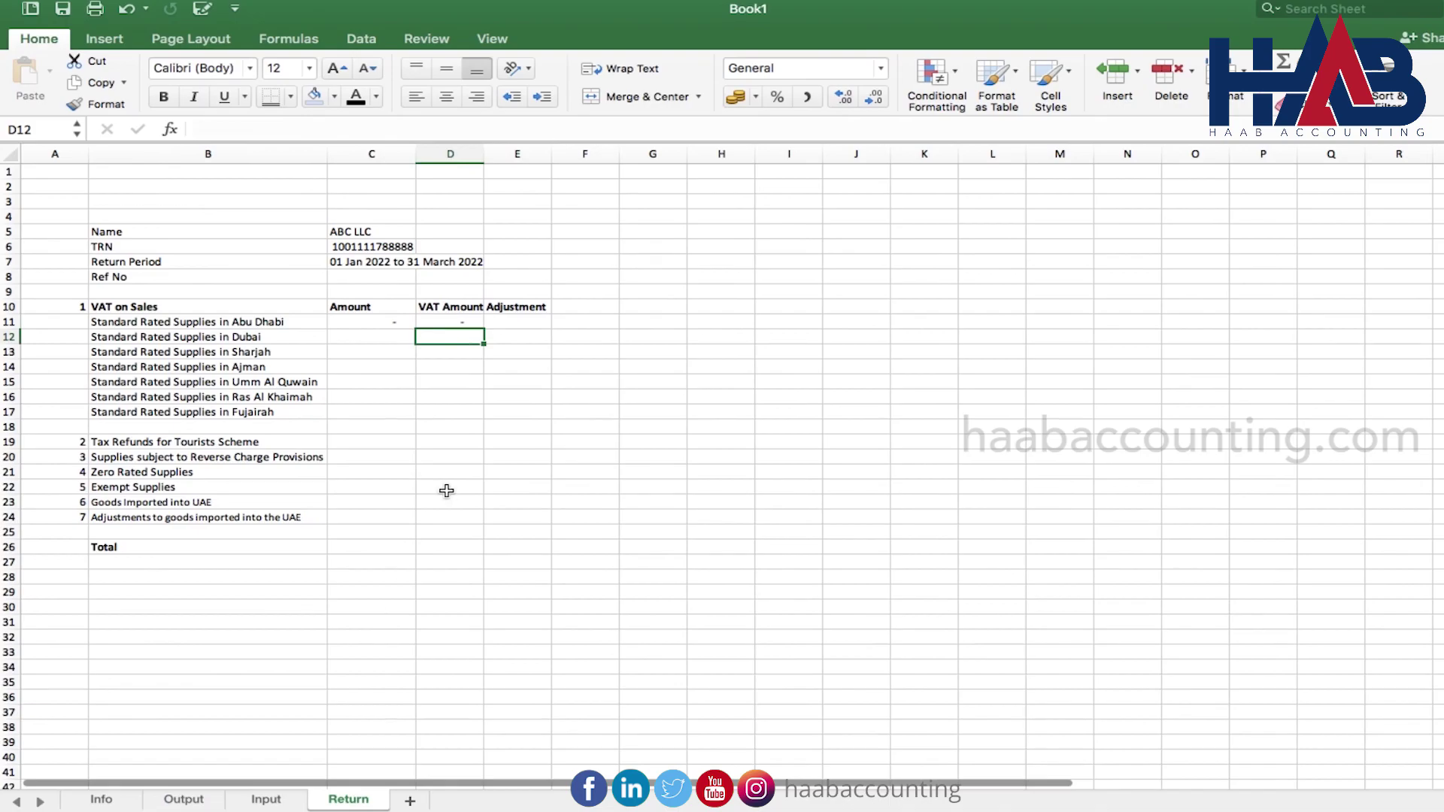
# AutoSum the Amount total in C26 and copy it across to D26 and E26
pyautogui.click(364, 541)
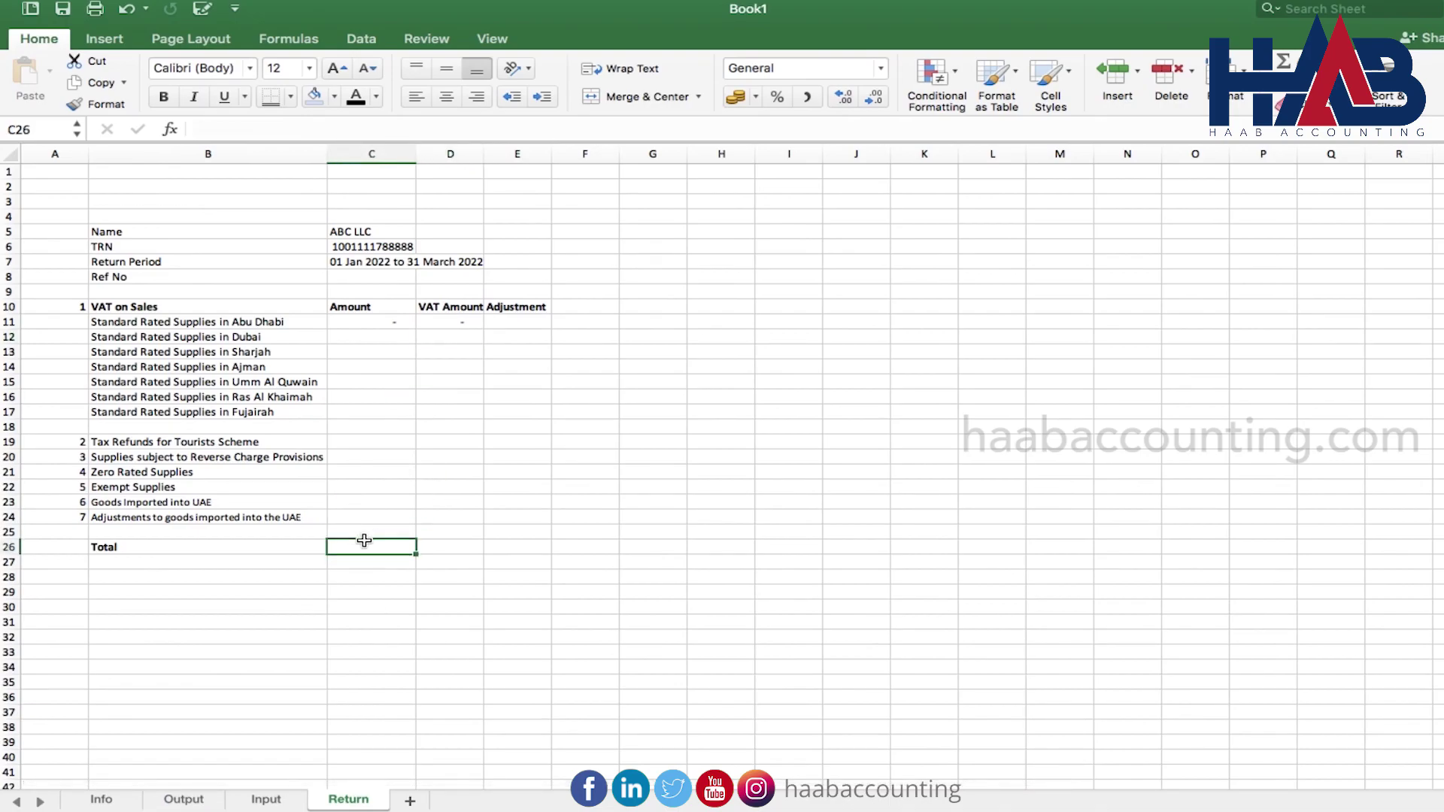
pyautogui.click(1284, 60)
pyautogui.click(1283, 61)
pyautogui.hotkey('ctrl', 'c')
pyautogui.press('Right')
pyautogui.hotkey('ctrl', 'v')
pyautogui.hotkey('ctrl', 'c')
pyautogui.press('Right')
pyautogui.hotkey('ctrl', 'v')
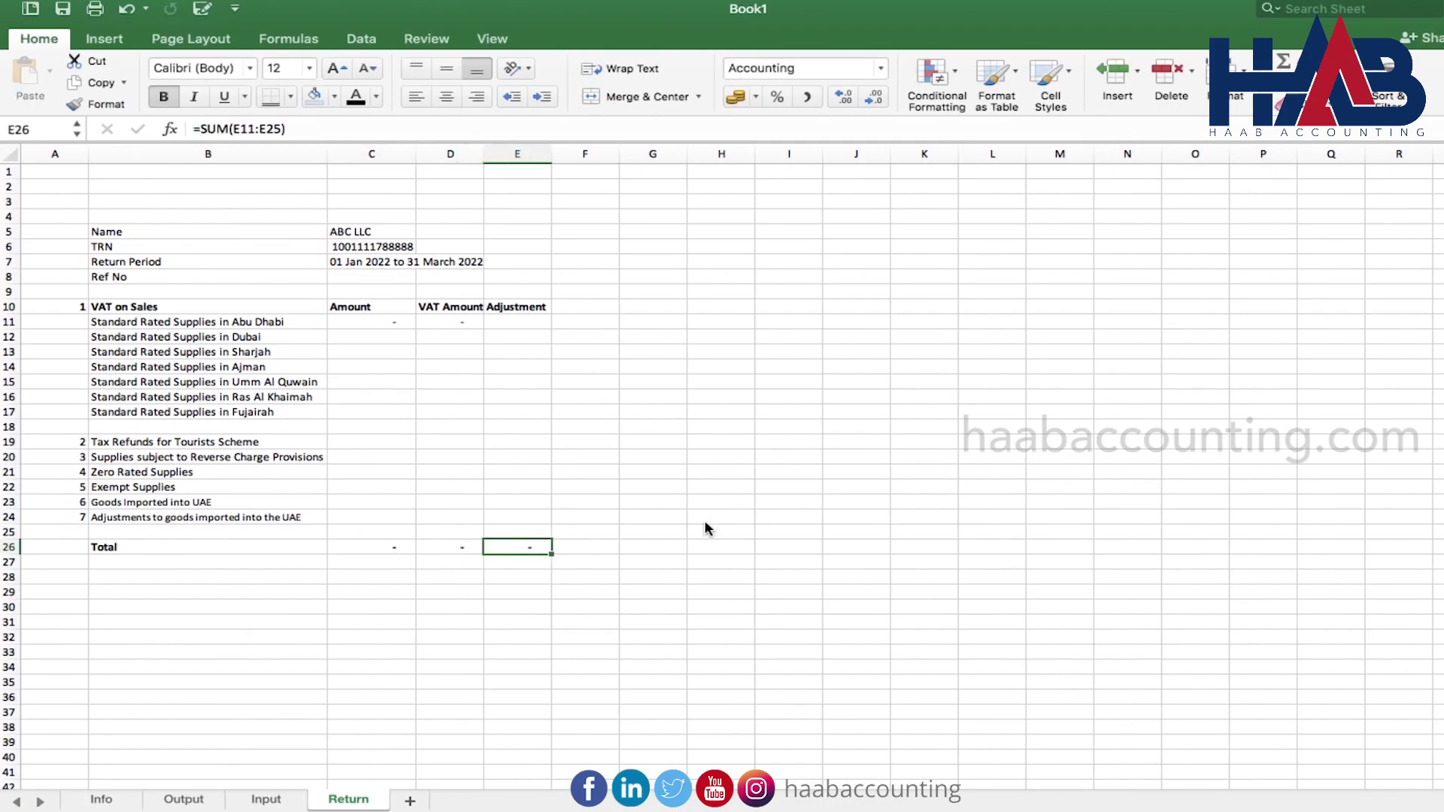
# Paste the VAT on Expenses heading and the Amount, VAT Amount, Adjustments headers into row 29
pyautogui.click(147, 594)
pyautogui.hotkey('ctrl', 'v')
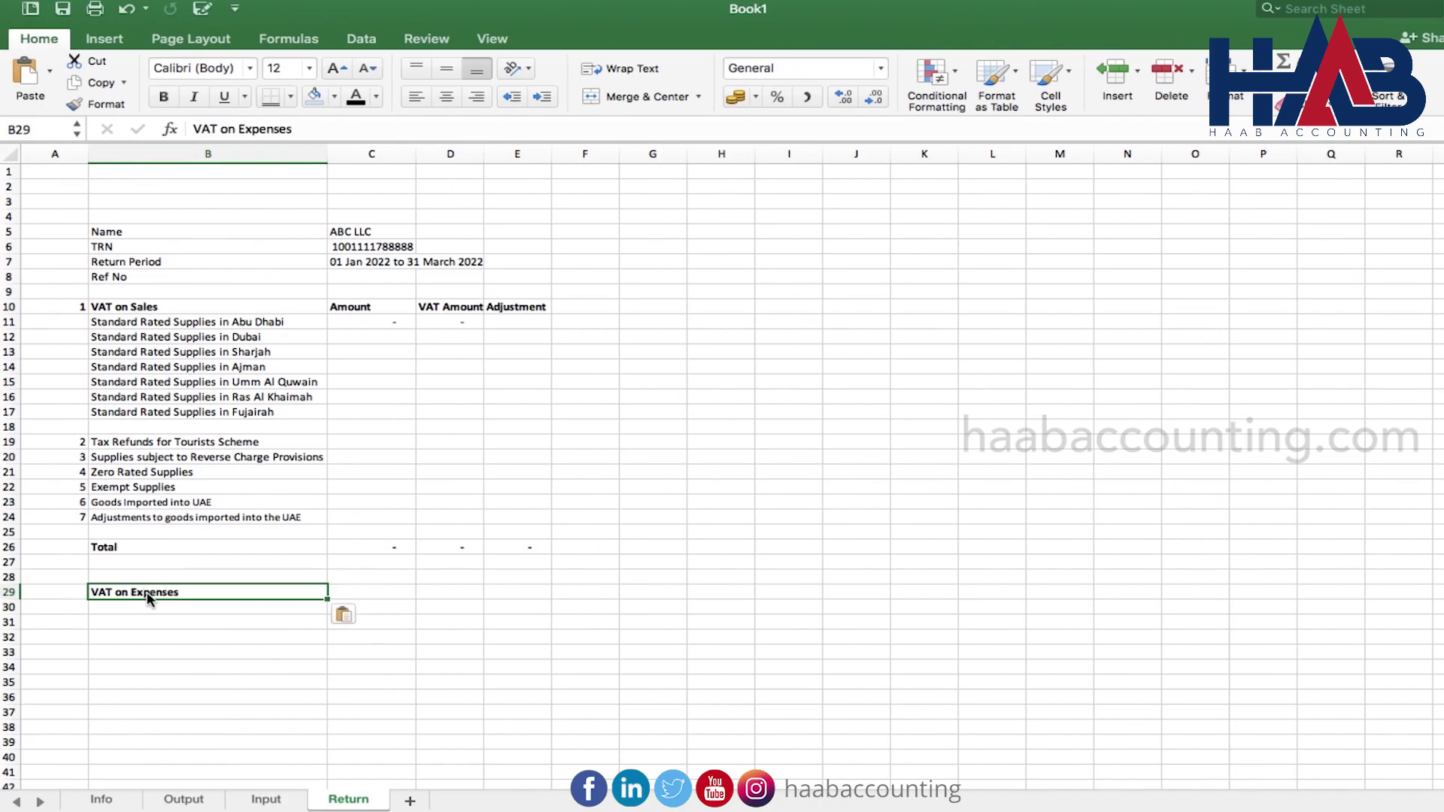
pyautogui.press('Escape')
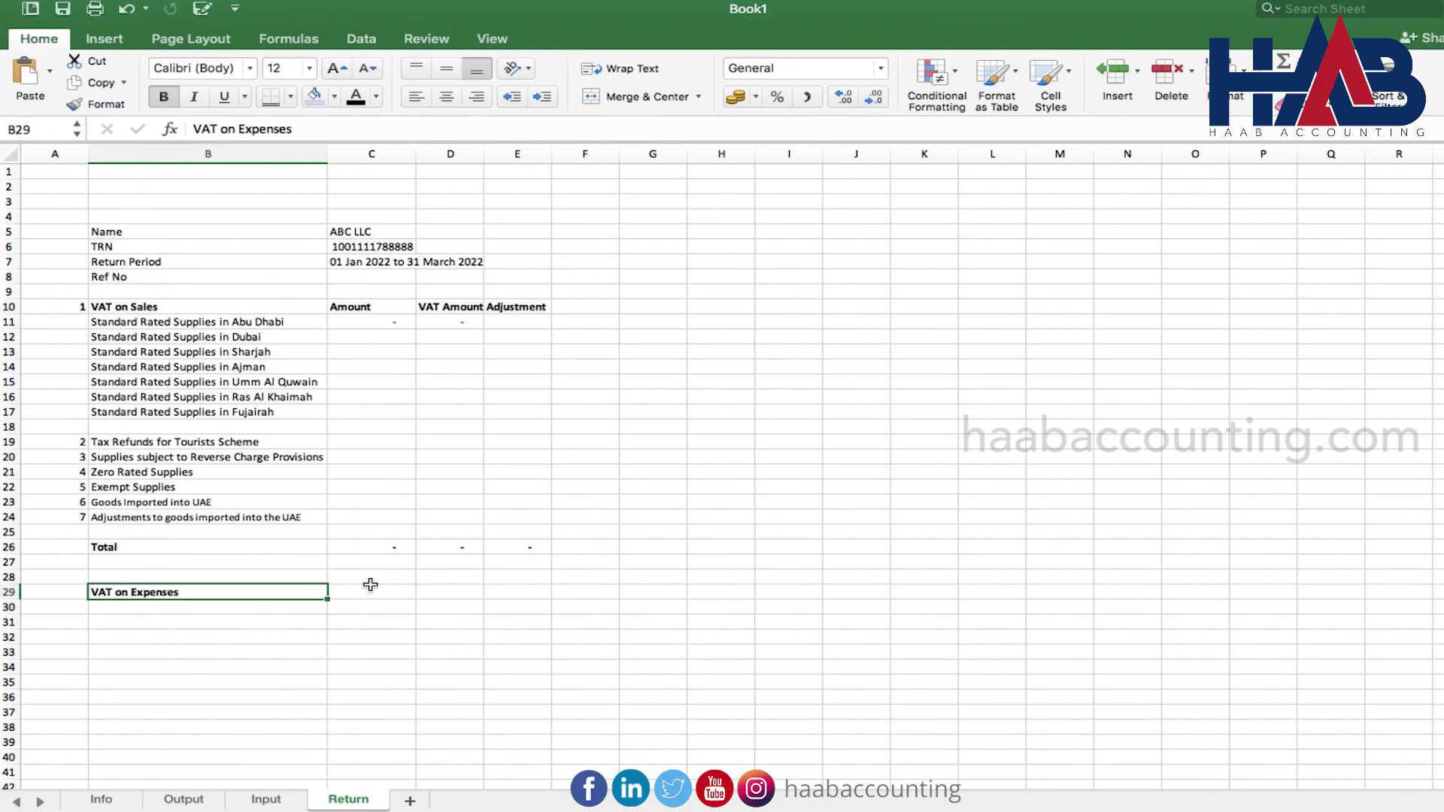
pyautogui.click(371, 585)
pyautogui.hotkey('ctrl', 'v')
pyautogui.press('Escape')
# Enter item 9 Standard Rated Expenses and item 10 'Supplies subject to reverse charge provisions'
pyautogui.click(73, 608)
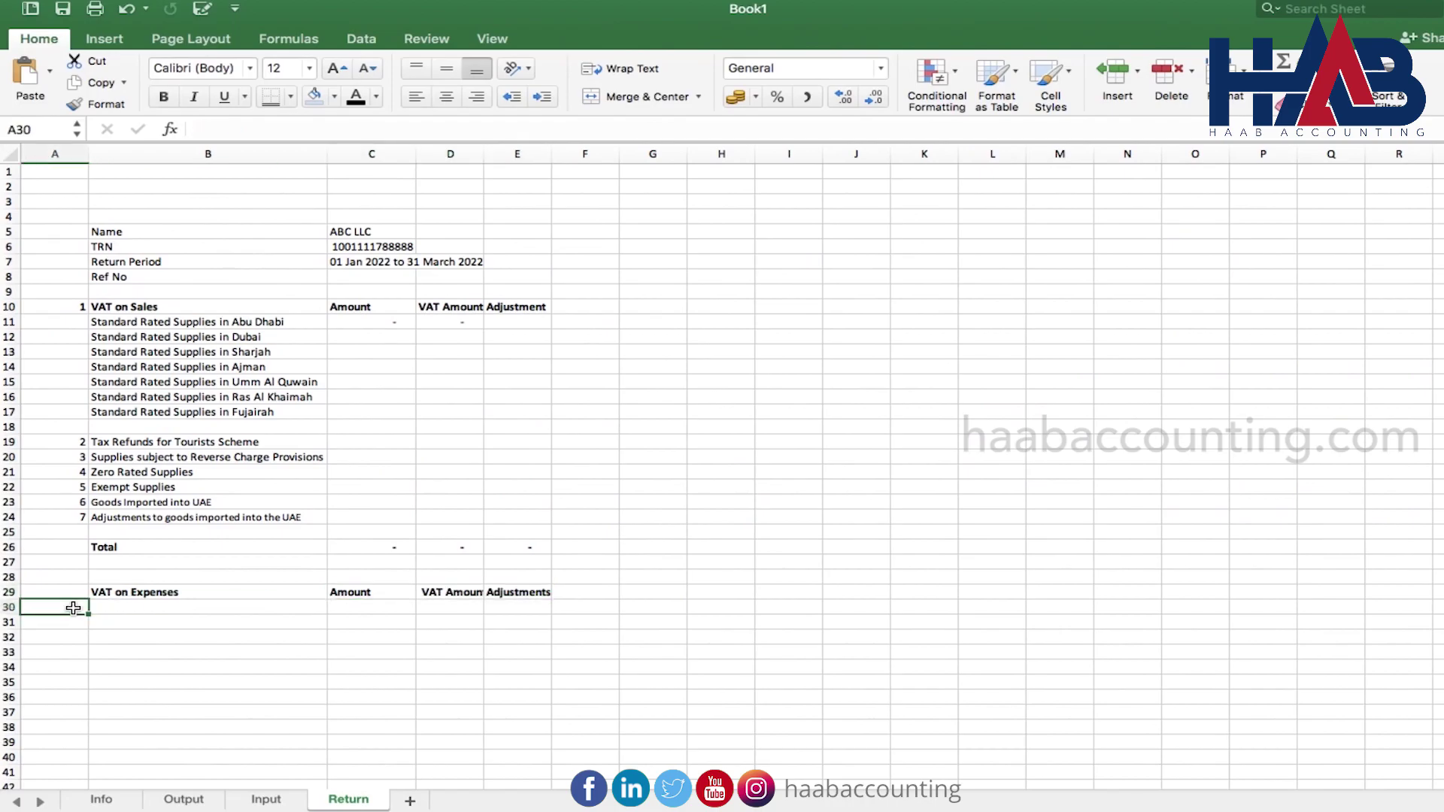
pyautogui.write('9')
pyautogui.press('Tab')
pyautogui.hotkey('ctrl', 'v')
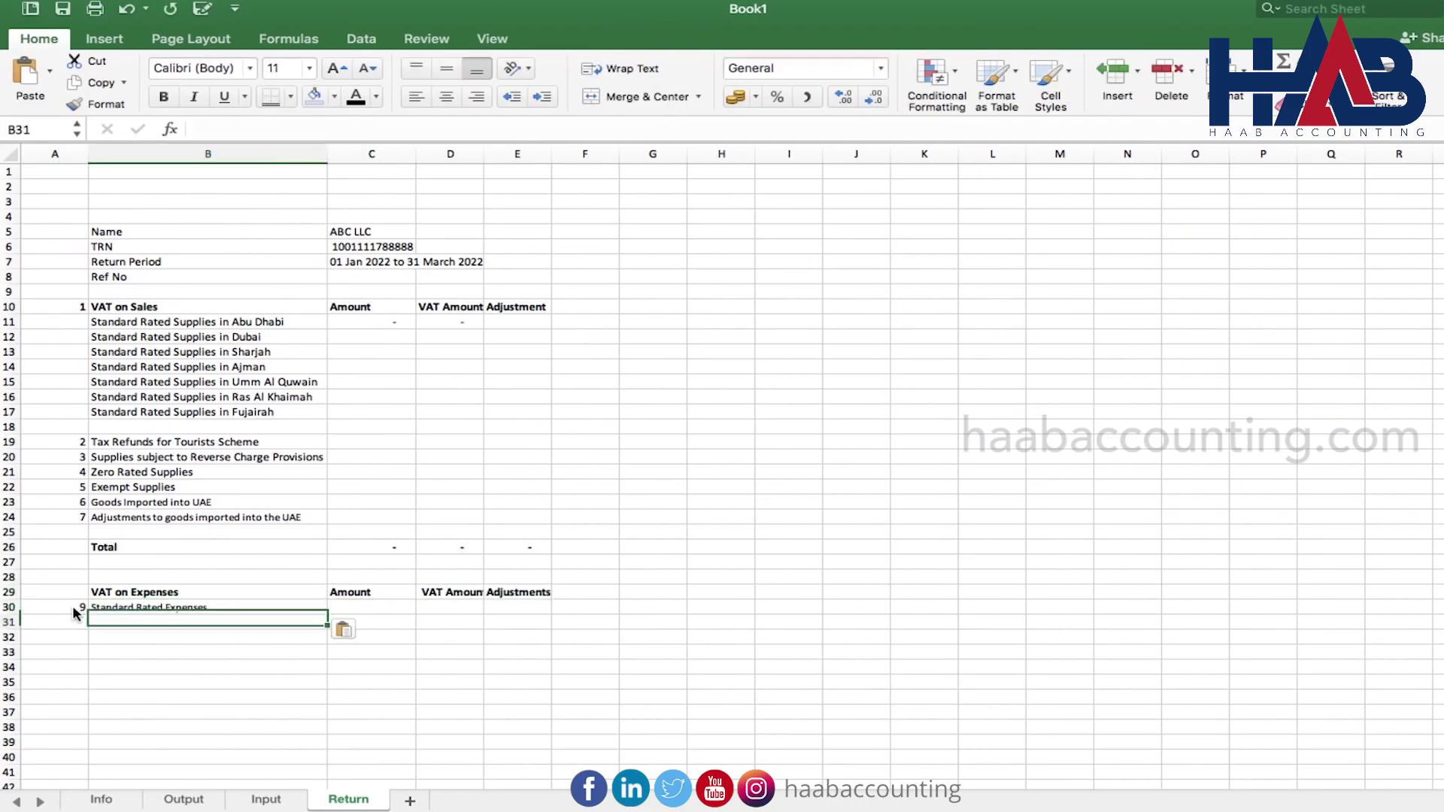
pyautogui.press('Return')
pyautogui.write('0')
pyautogui.press('Tab')
pyautogui.write('Supplies subject to reverse charge provisions')
pyautogui.press('Tab')
# Add a bold Total label for the expenses section with item number 11
pyautogui.click(147, 649)
pyautogui.write('Total')
pyautogui.press('super+b')
pyautogui.hotkey('shift', 'Tab')
pyautogui.write('11')
pyautogui.press('Tab')
pyautogui.press('Tab')
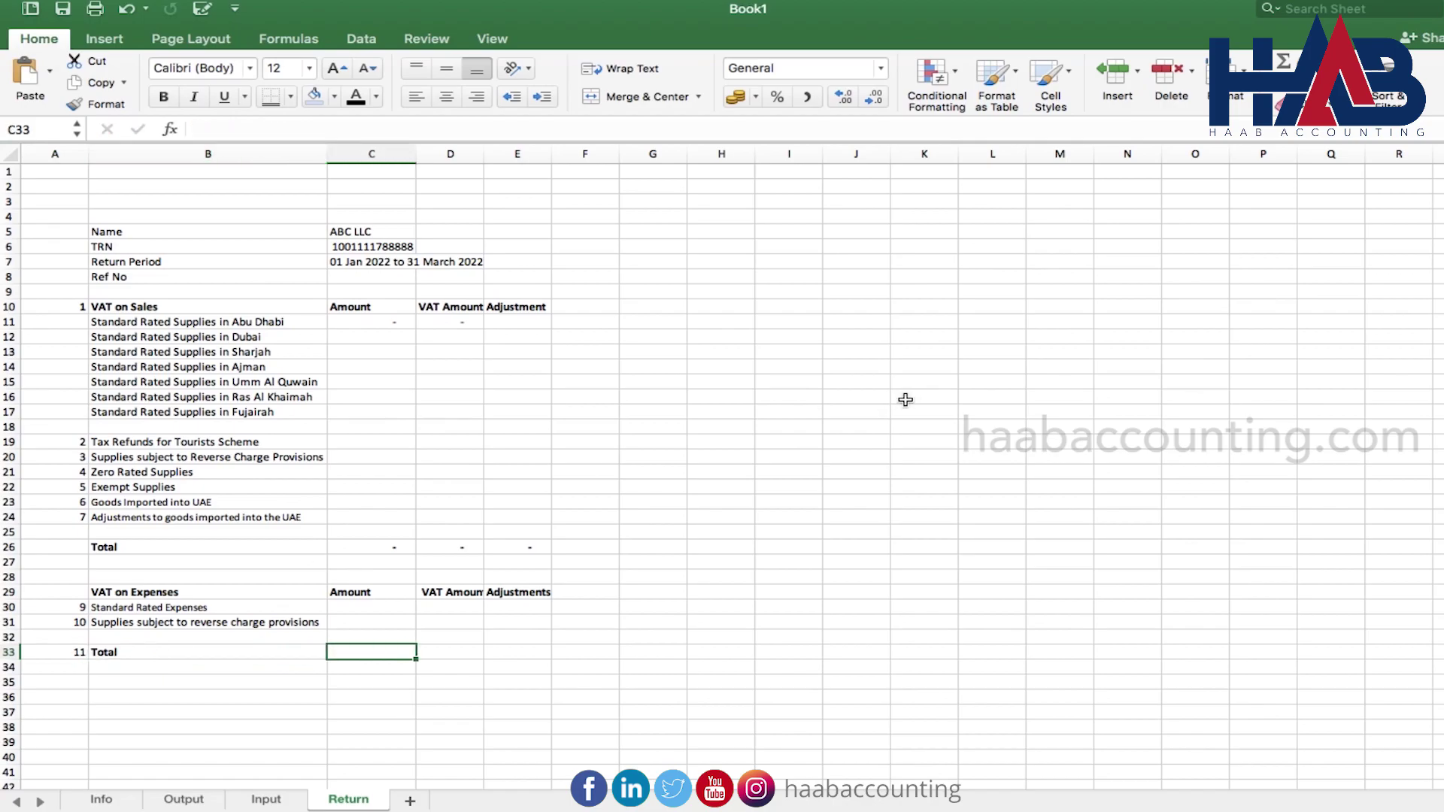
# Sum the expense amounts in C33, copy it to D33, and apply Comma Style to C30:E33
pyautogui.click(1283, 60)
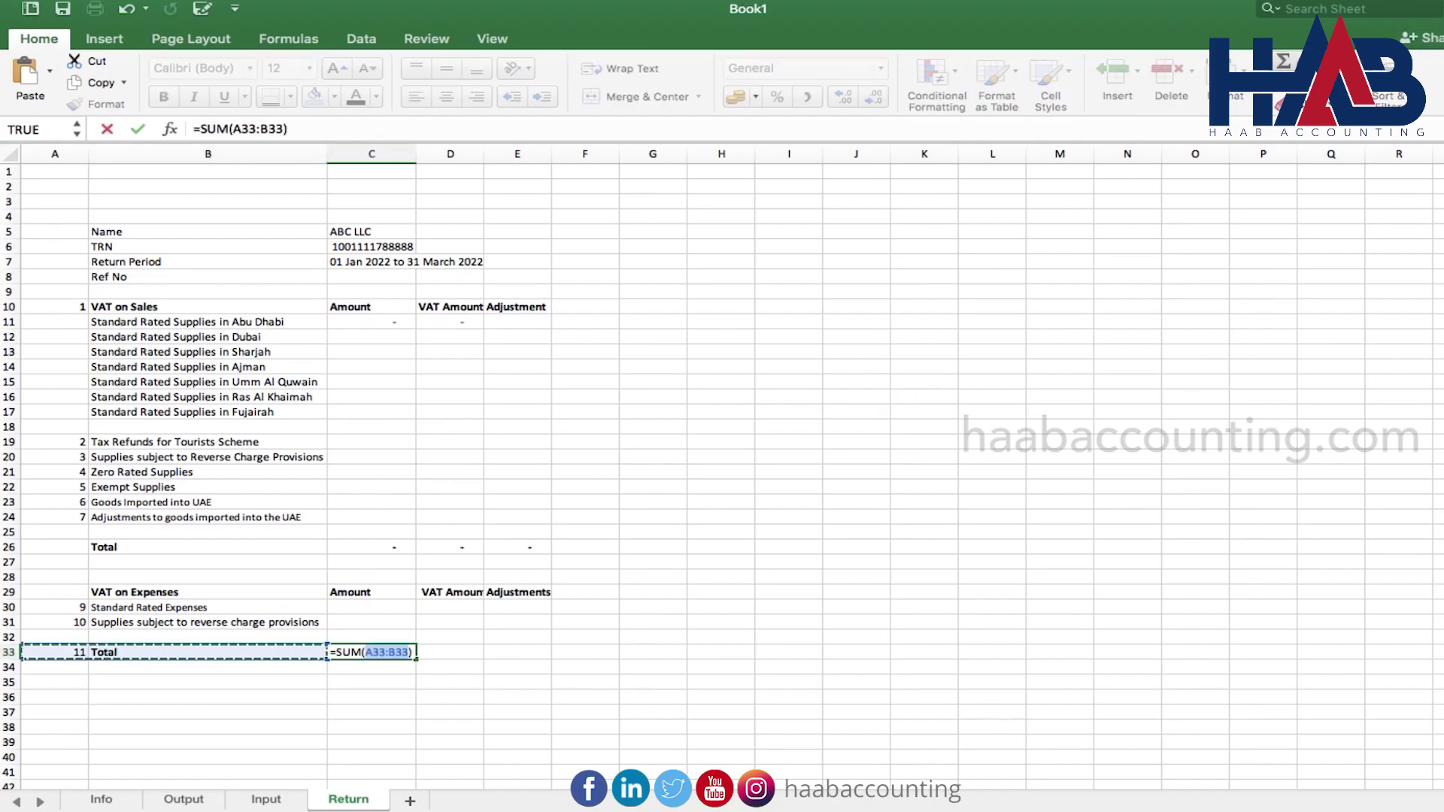
pyautogui.press('Up')
pyautogui.press('Up')
pyautogui.press('Up')
pyautogui.press('Right')
pyautogui.press('Right')
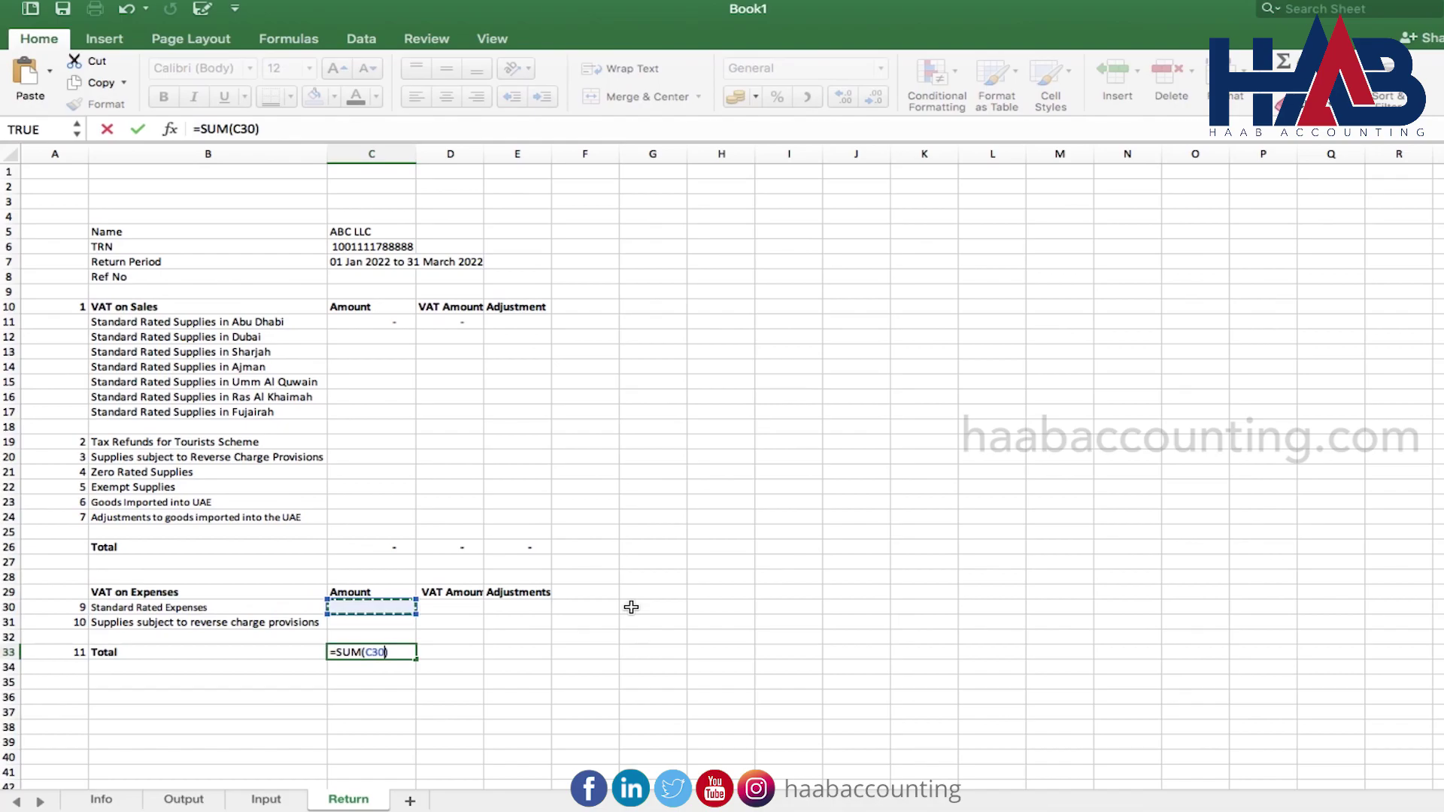
pyautogui.hotkey('shift', 'Down')
pyautogui.hotkey('ctrl', 'Return')
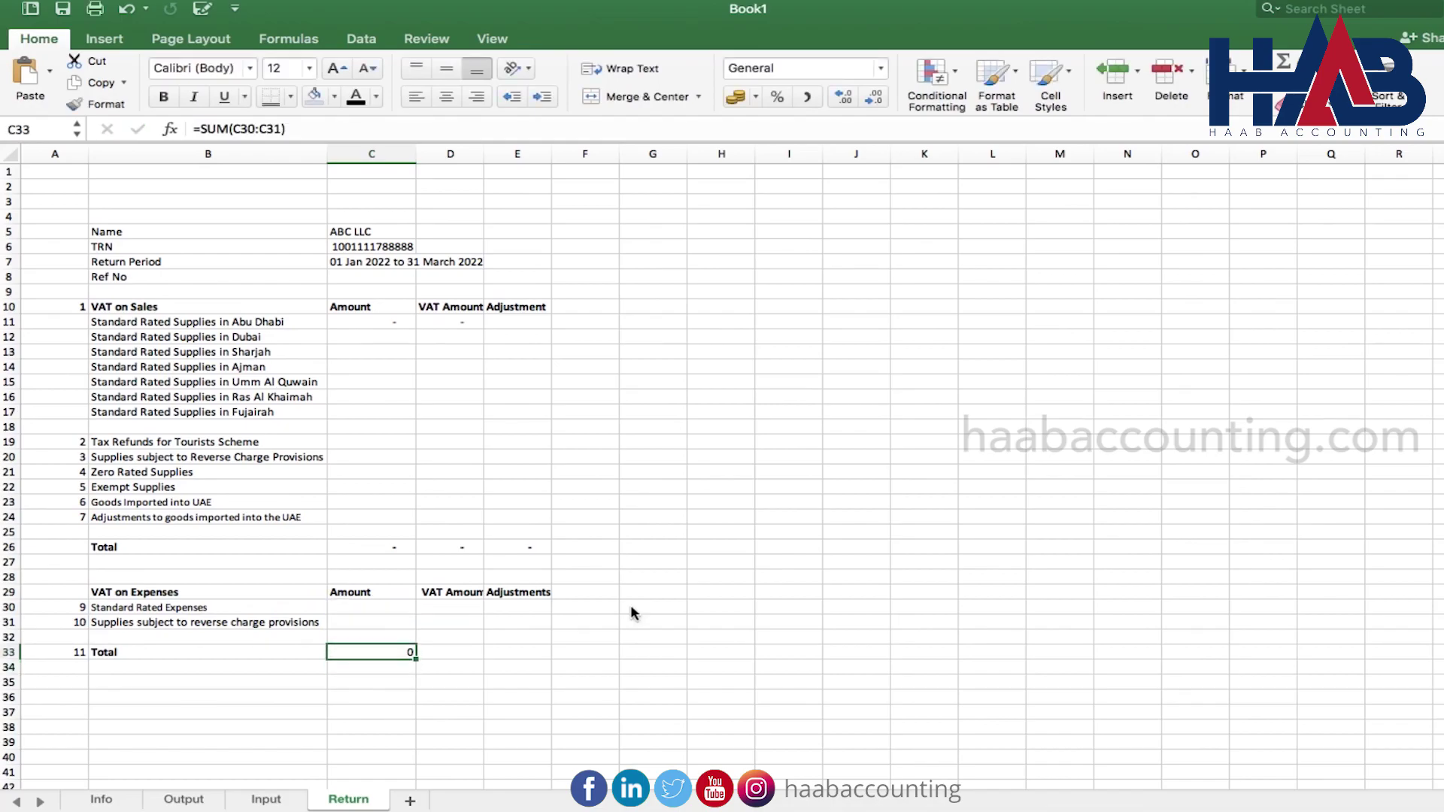
pyautogui.press('super+c')
pyautogui.press('Right')
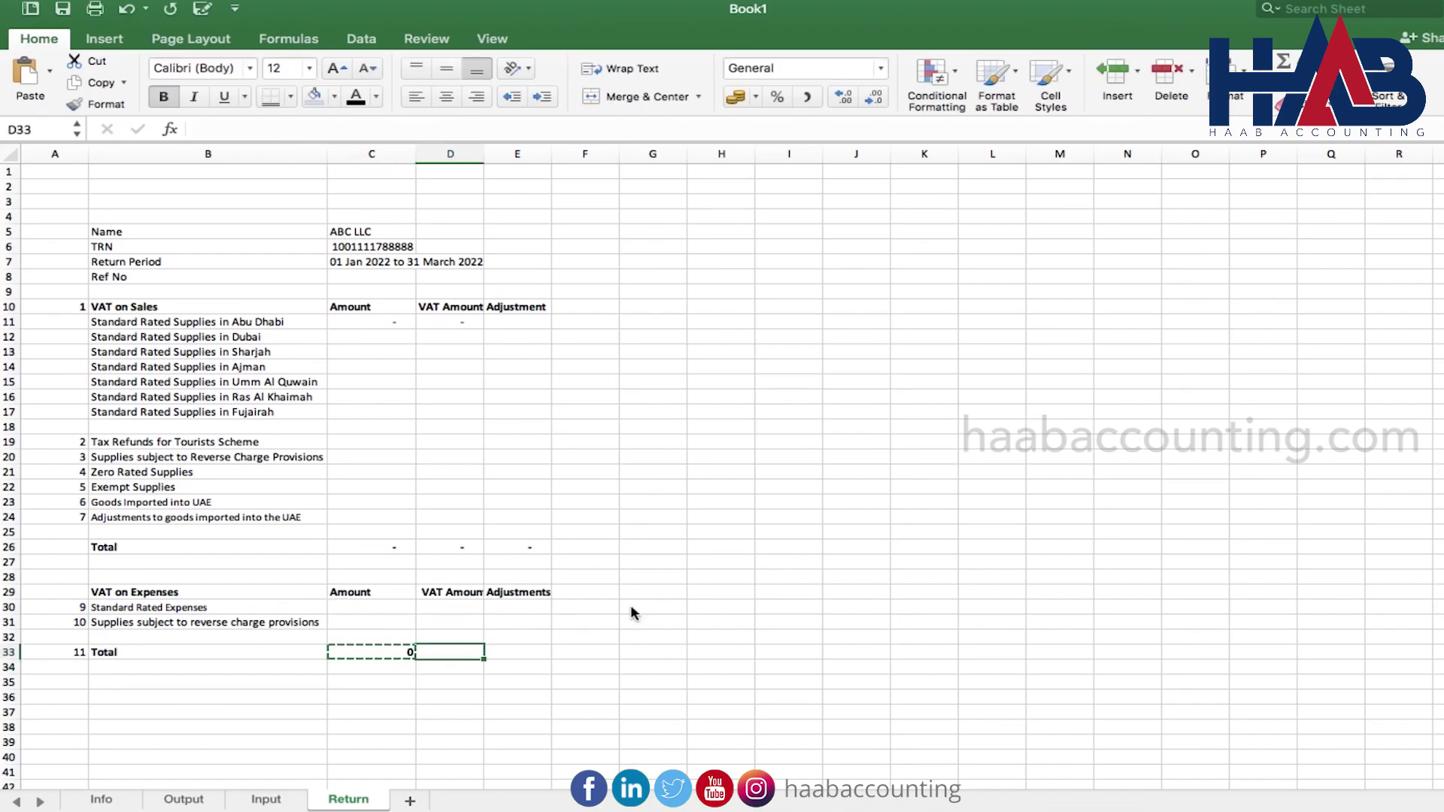
pyautogui.press('super+v')
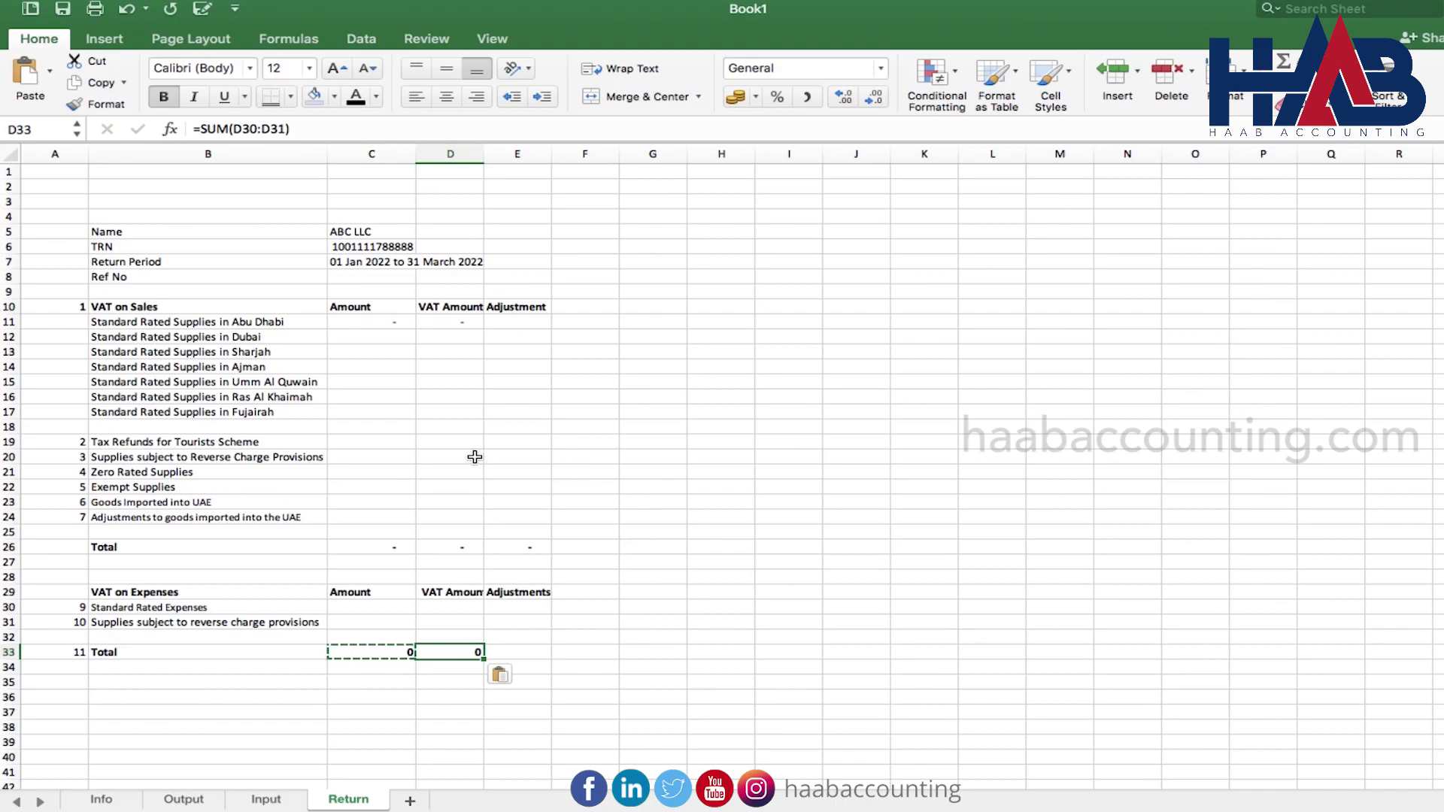
pyautogui.moveTo(355, 608)
pyautogui.mouseDown()
pyautogui.moveTo(500, 635)
pyautogui.moveTo(526, 655)
pyautogui.mouseUp()
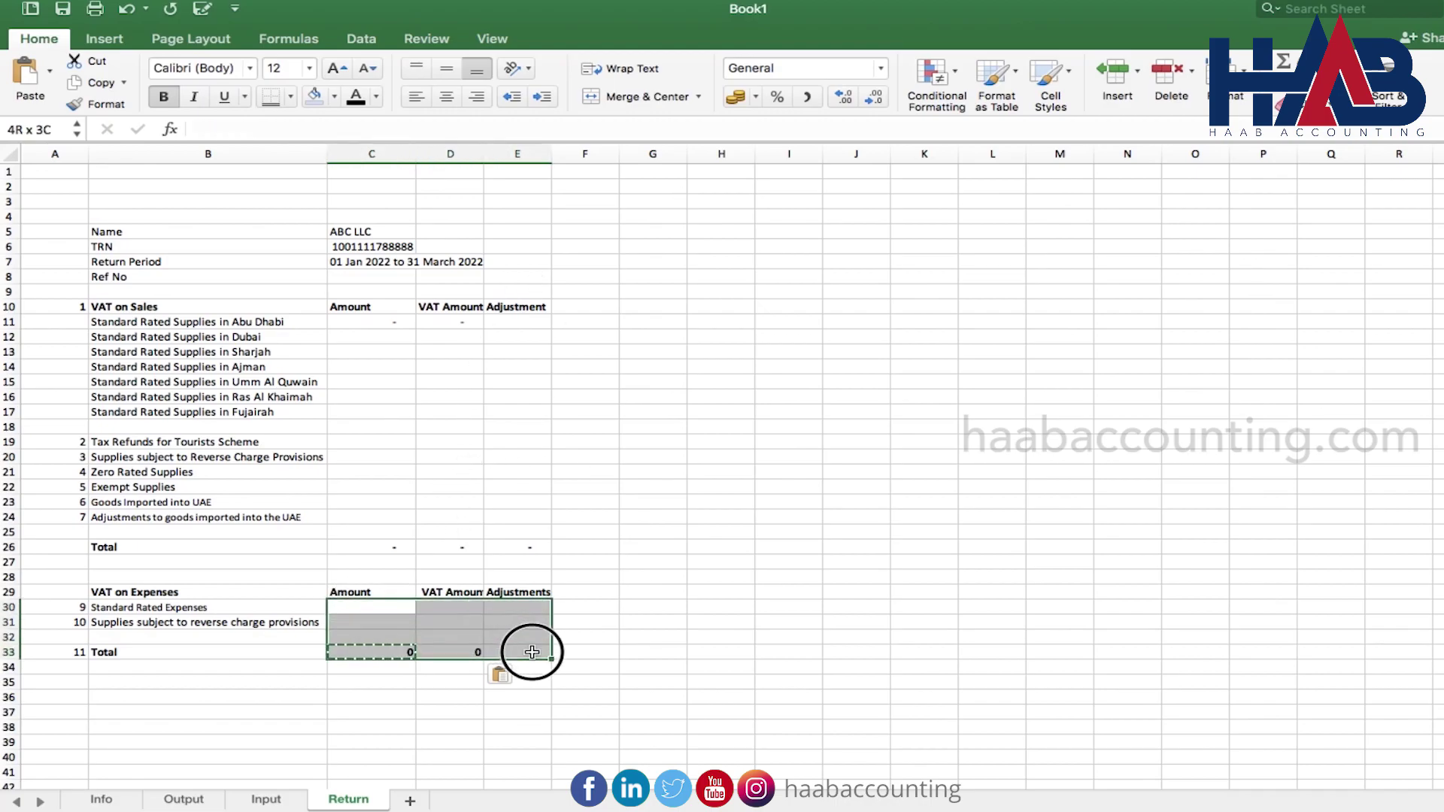
pyautogui.click(808, 97)
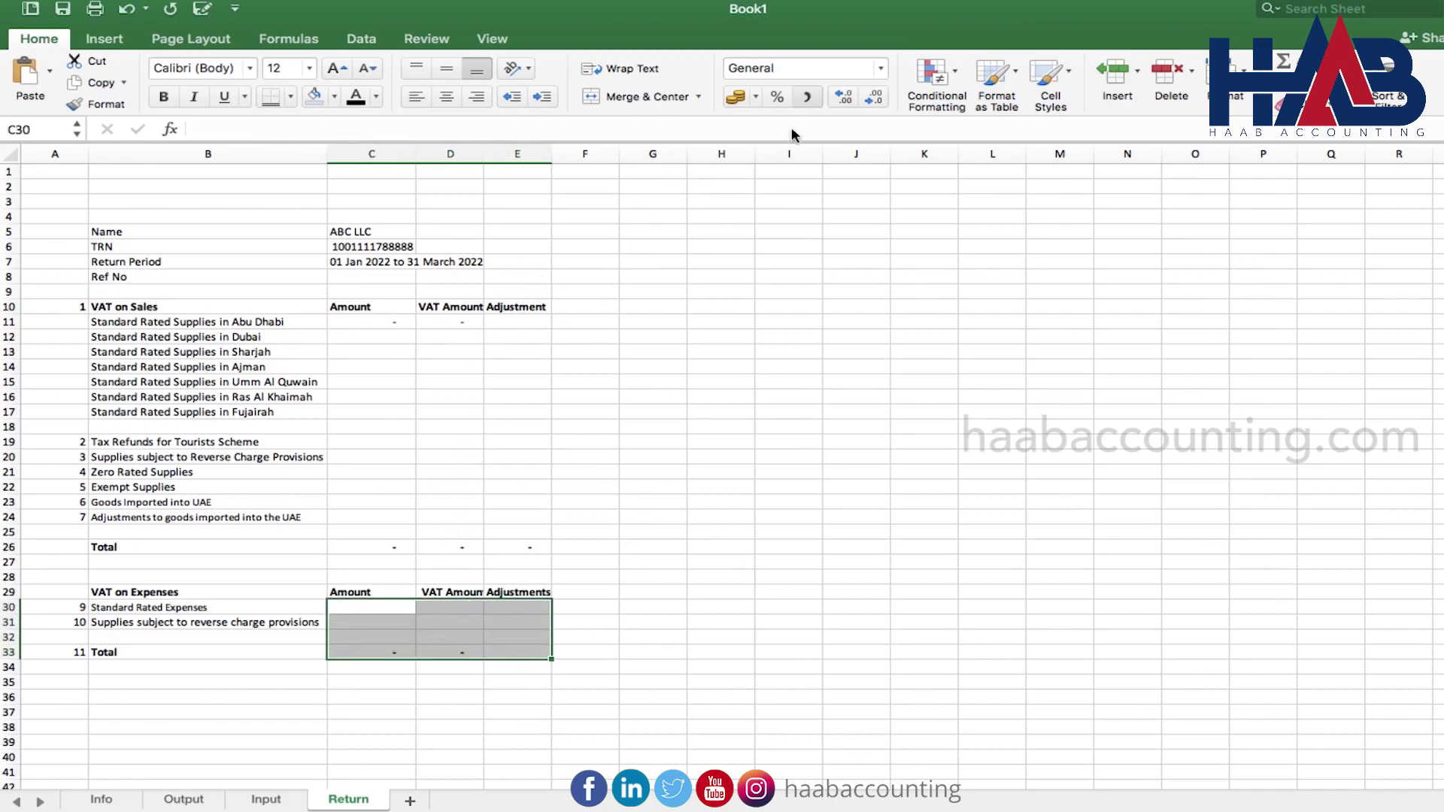
# Type a bold 'Net VAT Due' heading in B36
pyautogui.click(138, 698)
pyautogui.write('Net VAT Due')
pyautogui.press('super+b')
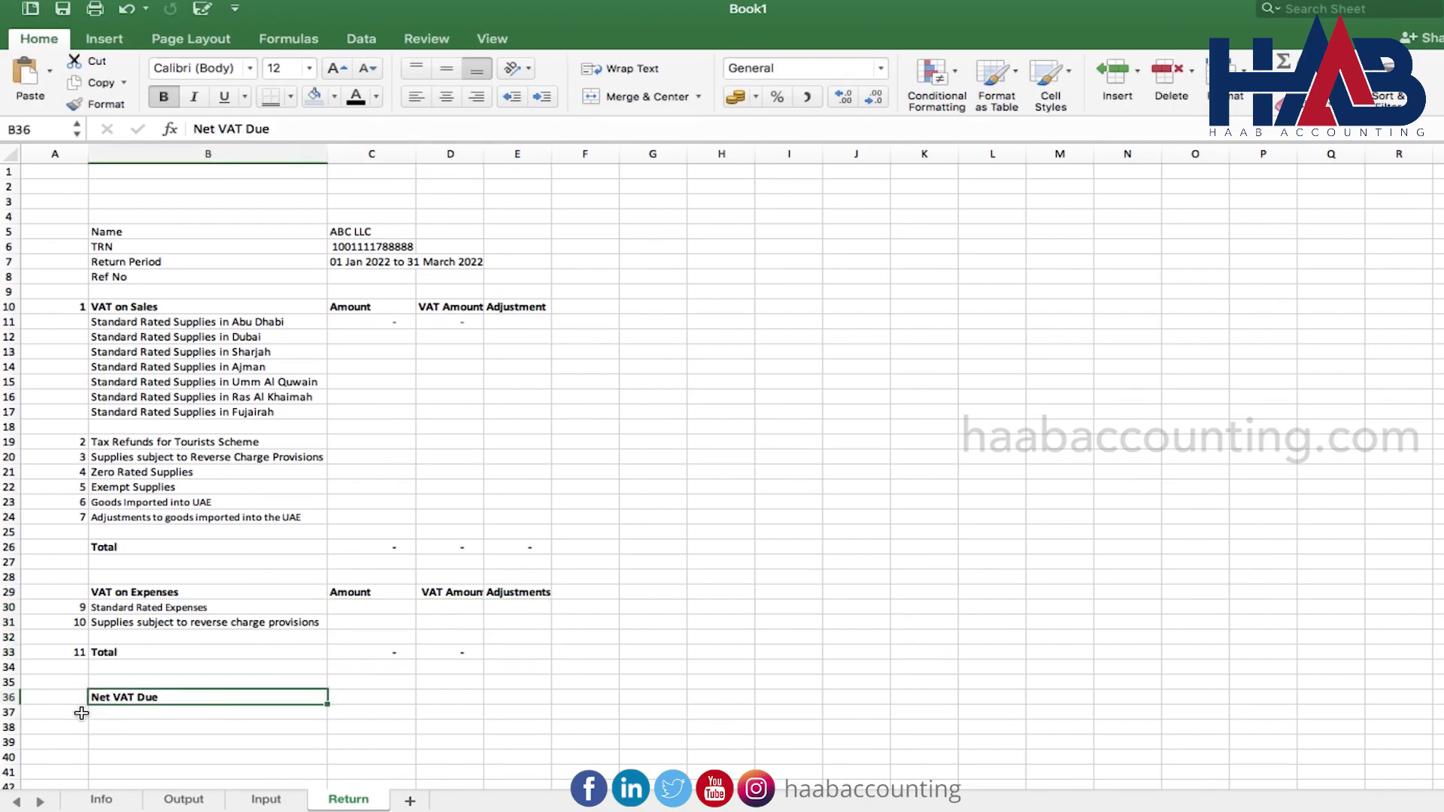
# Enter items 12–14 with Total Value of Tax, recoverable tax and Payable Tax for the period labels
pyautogui.click(81, 713)
pyautogui.write('12')
pyautogui.press('Tab')
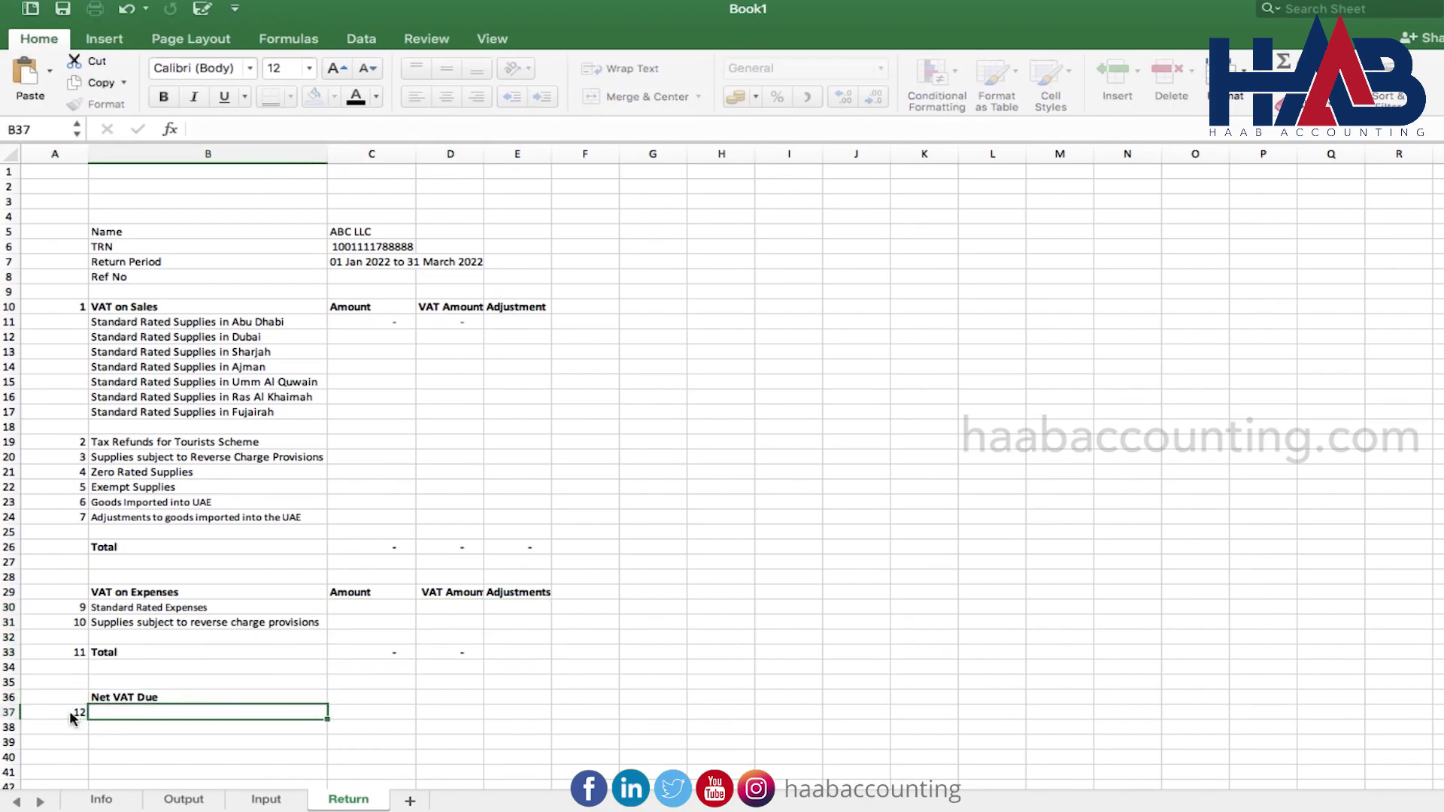
pyautogui.press('super+v')
pyautogui.press('Return')
pyautogui.write('13')
pyautogui.click(165, 728)
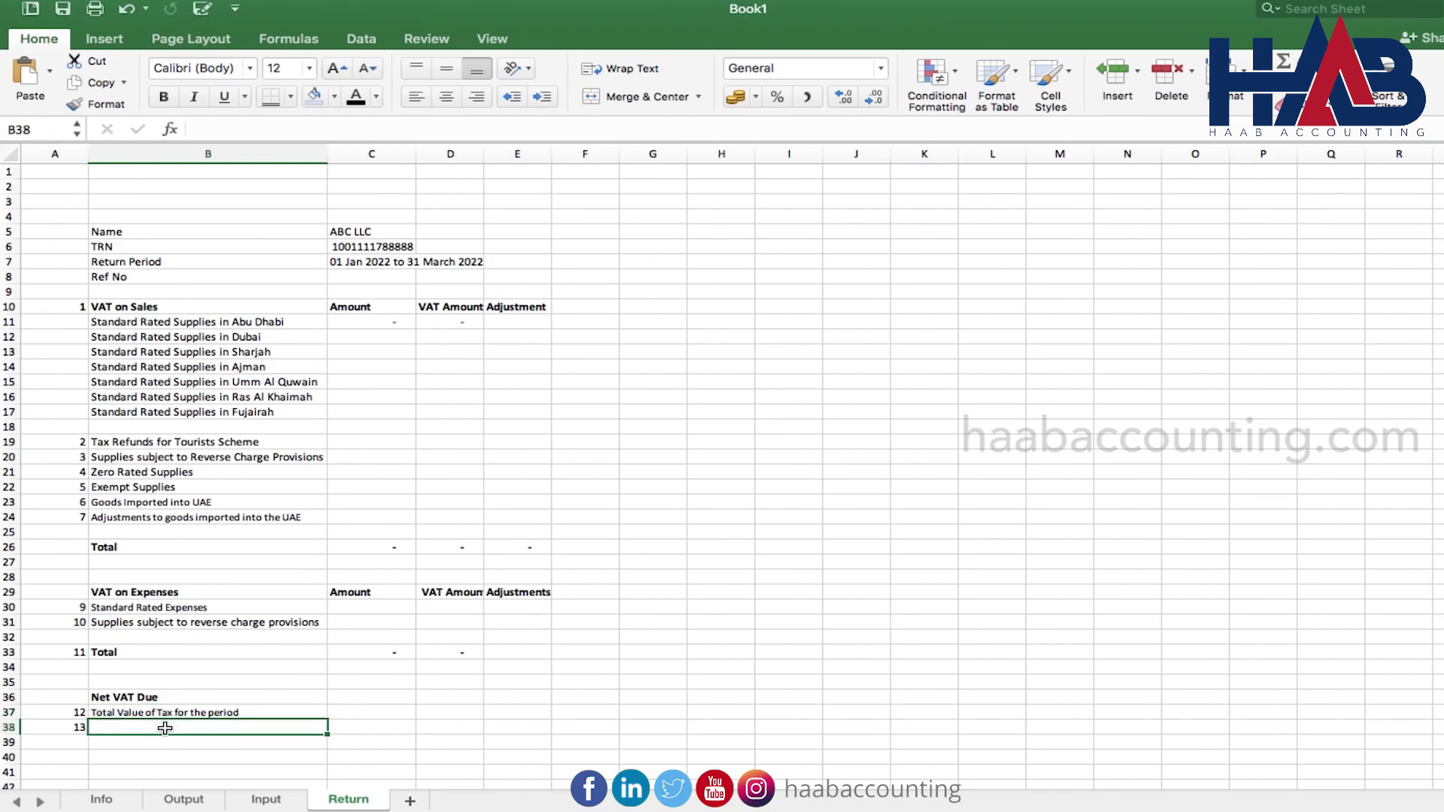
pyautogui.press('super+v')
pyautogui.press('Return')
pyautogui.press('Left')
pyautogui.write('14')
pyautogui.press('Tab')
pyautogui.press('super+v')
pyautogui.press('Tab')
# Set C37 to =D26, C38 to =D33, and payable tax C39 to =C37+C38
pyautogui.scroll(-5, 240, 688)
pyautogui.doubleClick(398, 525)
pyautogui.write('=')
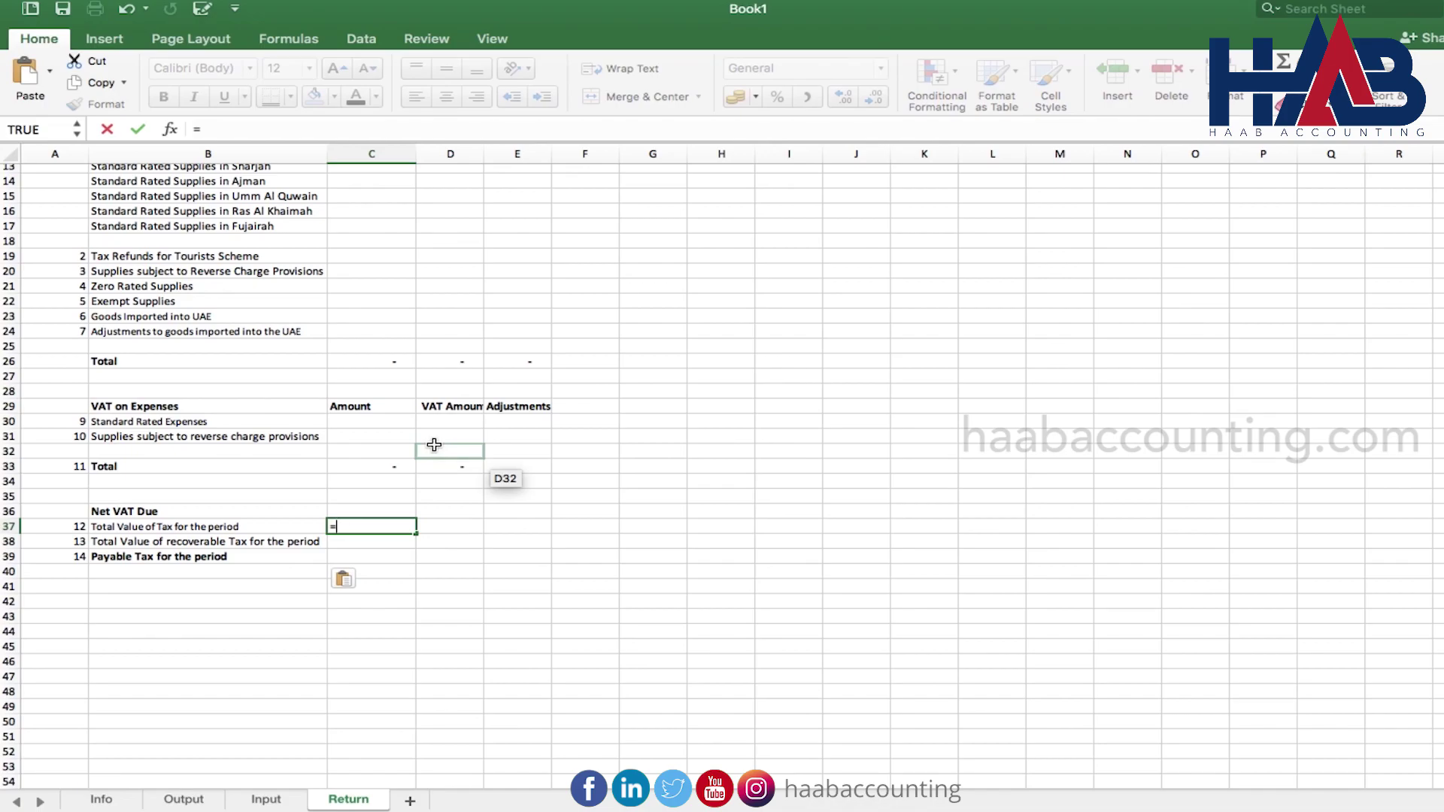
pyautogui.click(458, 362)
pyautogui.press('Return')
pyautogui.write('=')
pyautogui.click(467, 466)
pyautogui.press('Return')
pyautogui.write('=')
pyautogui.press('Up')
pyautogui.press('Up')
pyautogui.write('+')
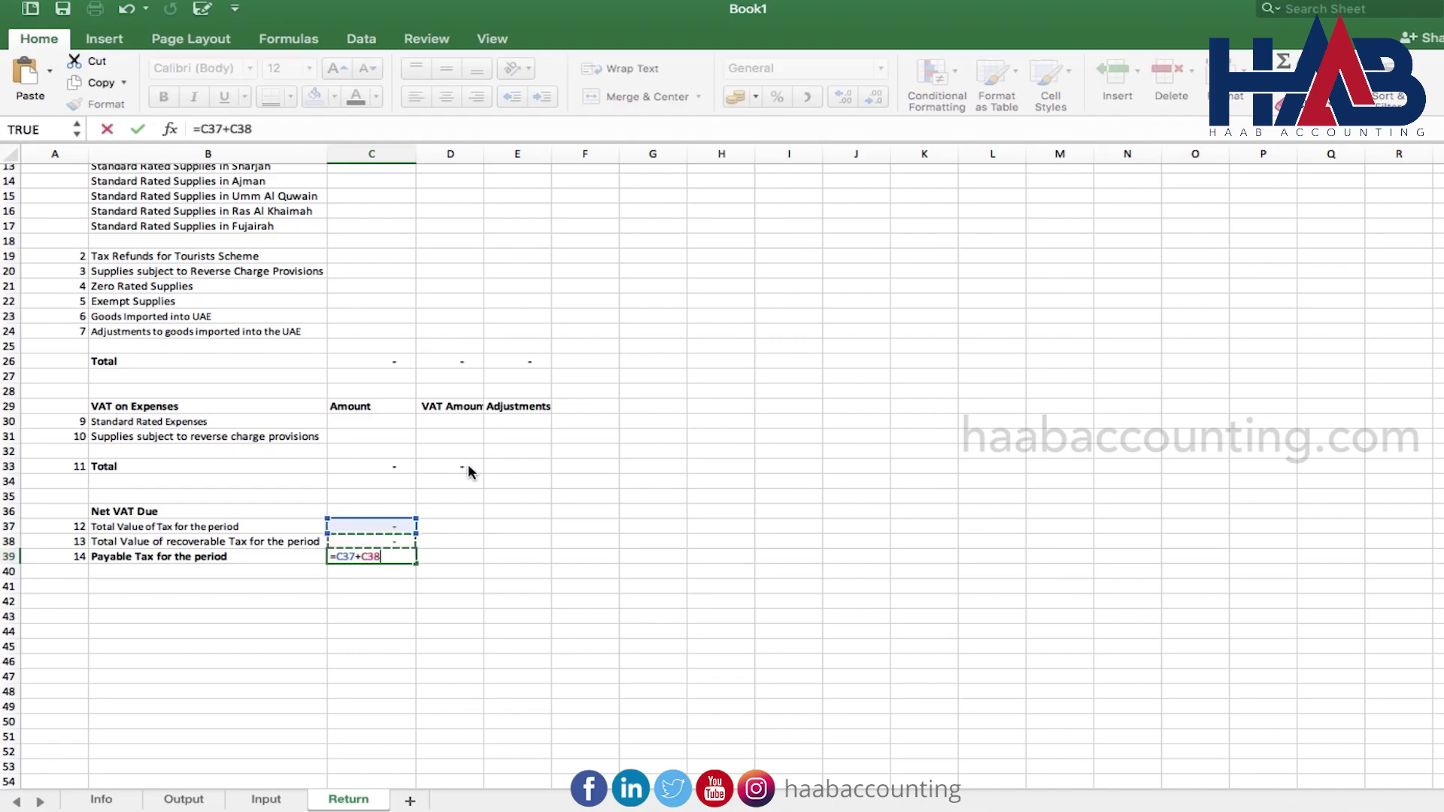
pyautogui.press('Up')
pyautogui.press('Return')
pyautogui.click(493, 552)
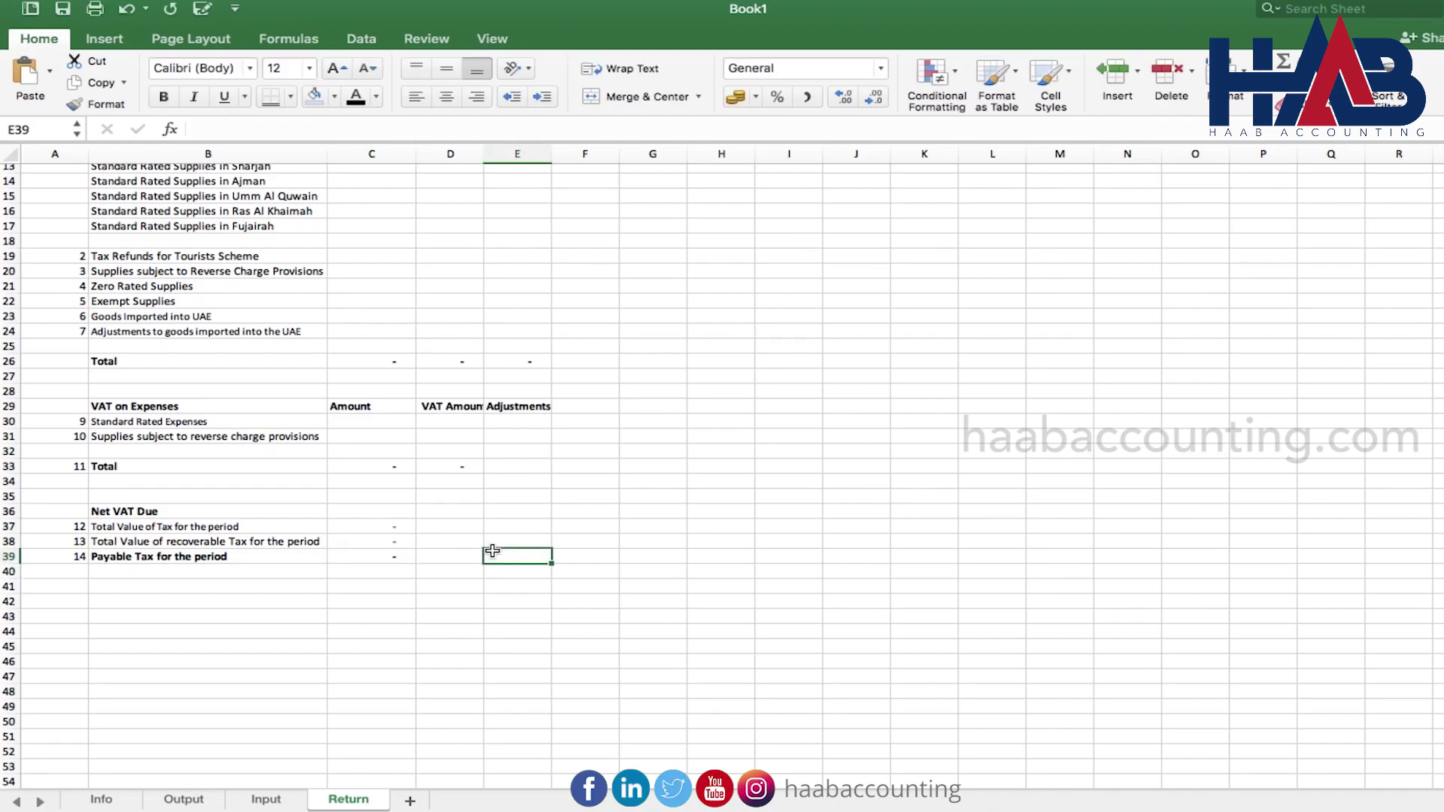
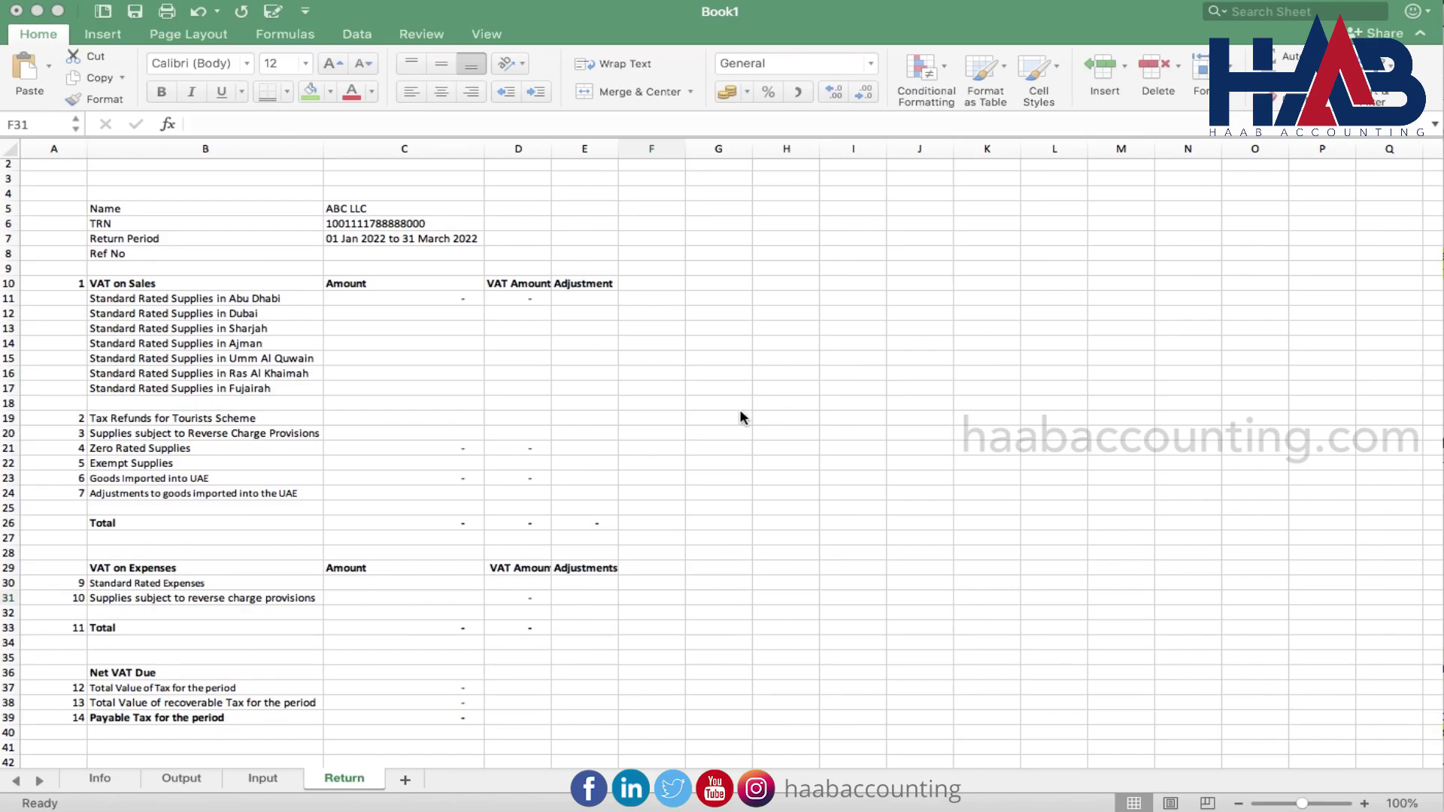
# Add a new blank worksheet, Sheet7, after the Return sheet
pyautogui.click(405, 781)
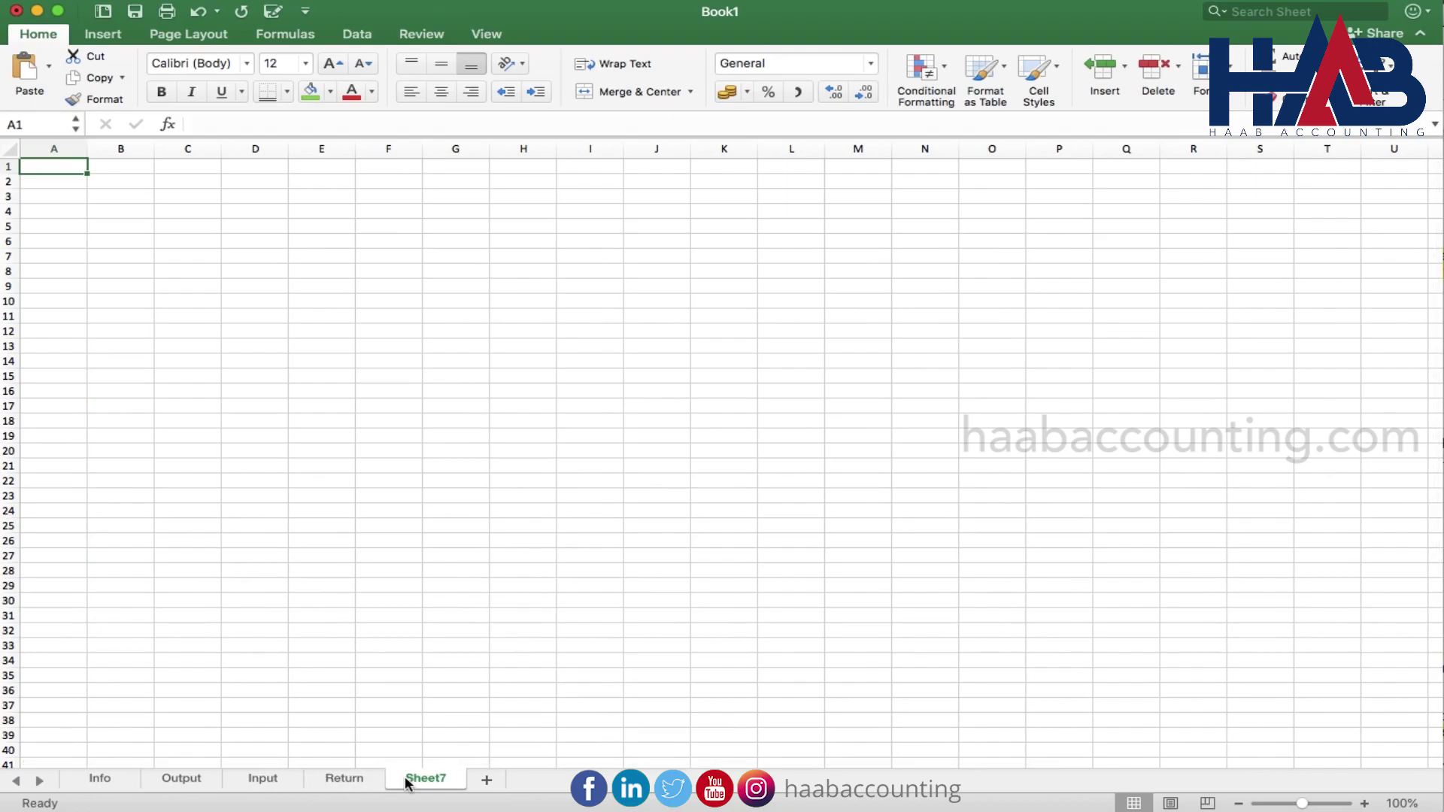
# Rename the new sheet Export and link A1 to the company name in Info!C13
pyautogui.doubleClick(406, 779)
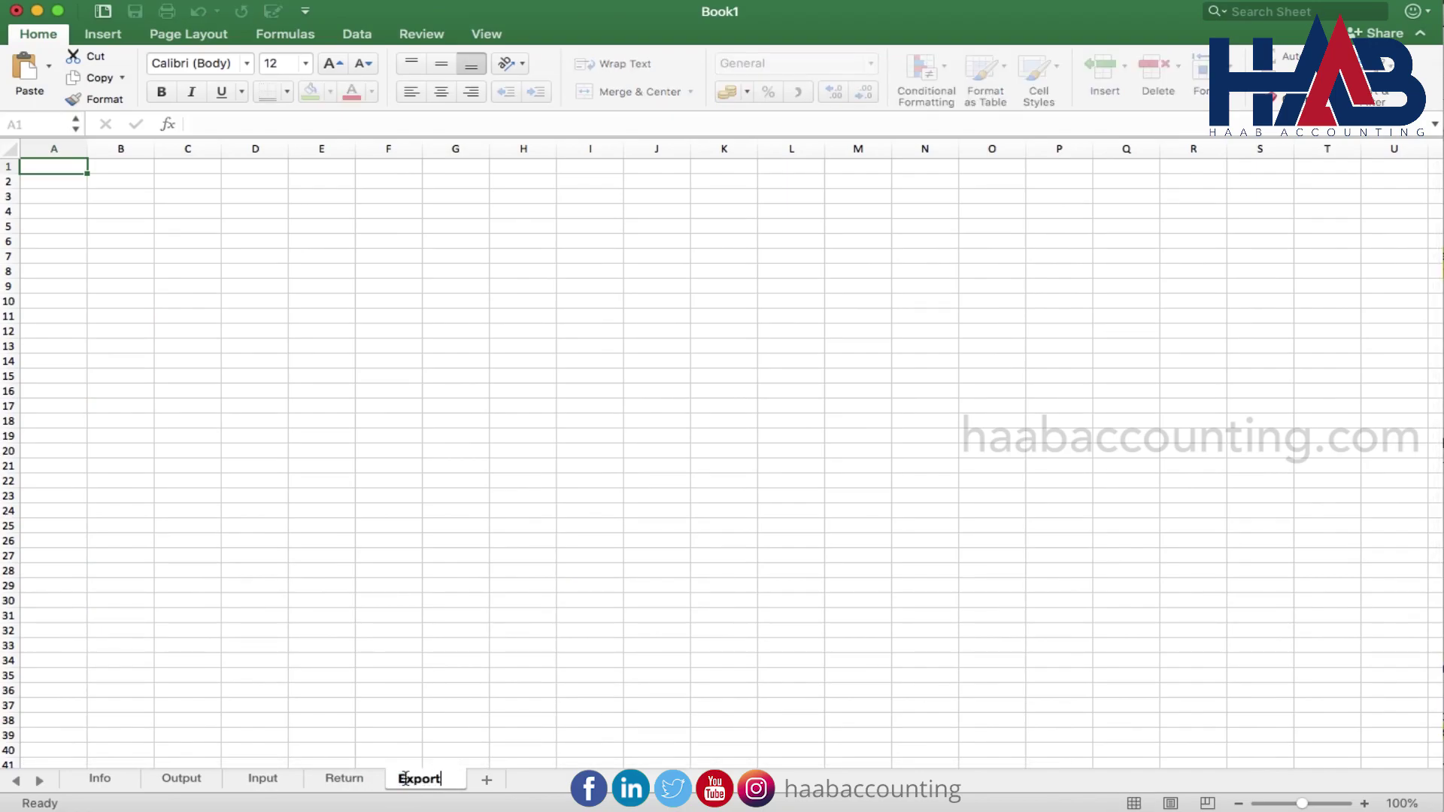
pyautogui.press('Return')
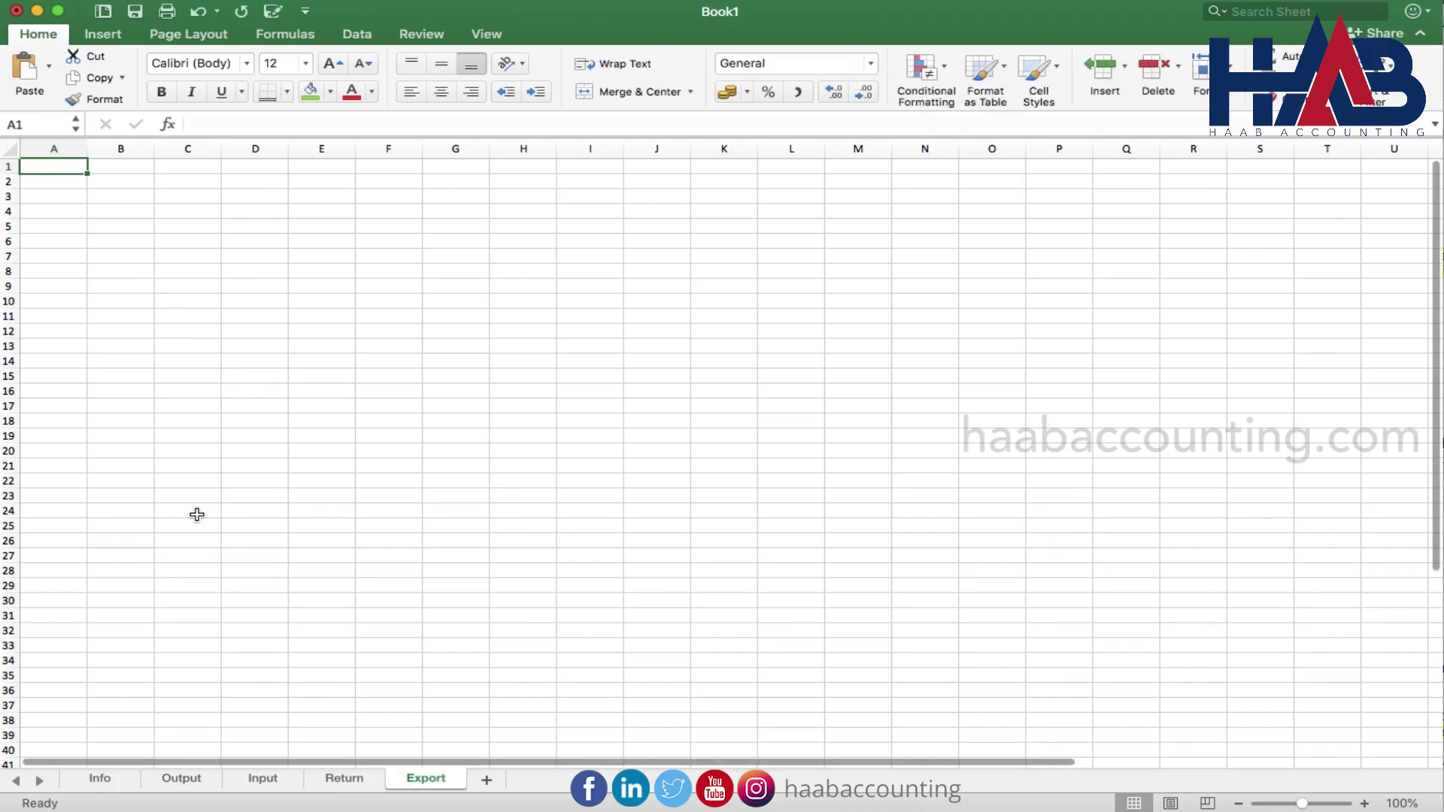
pyautogui.click(75, 222)
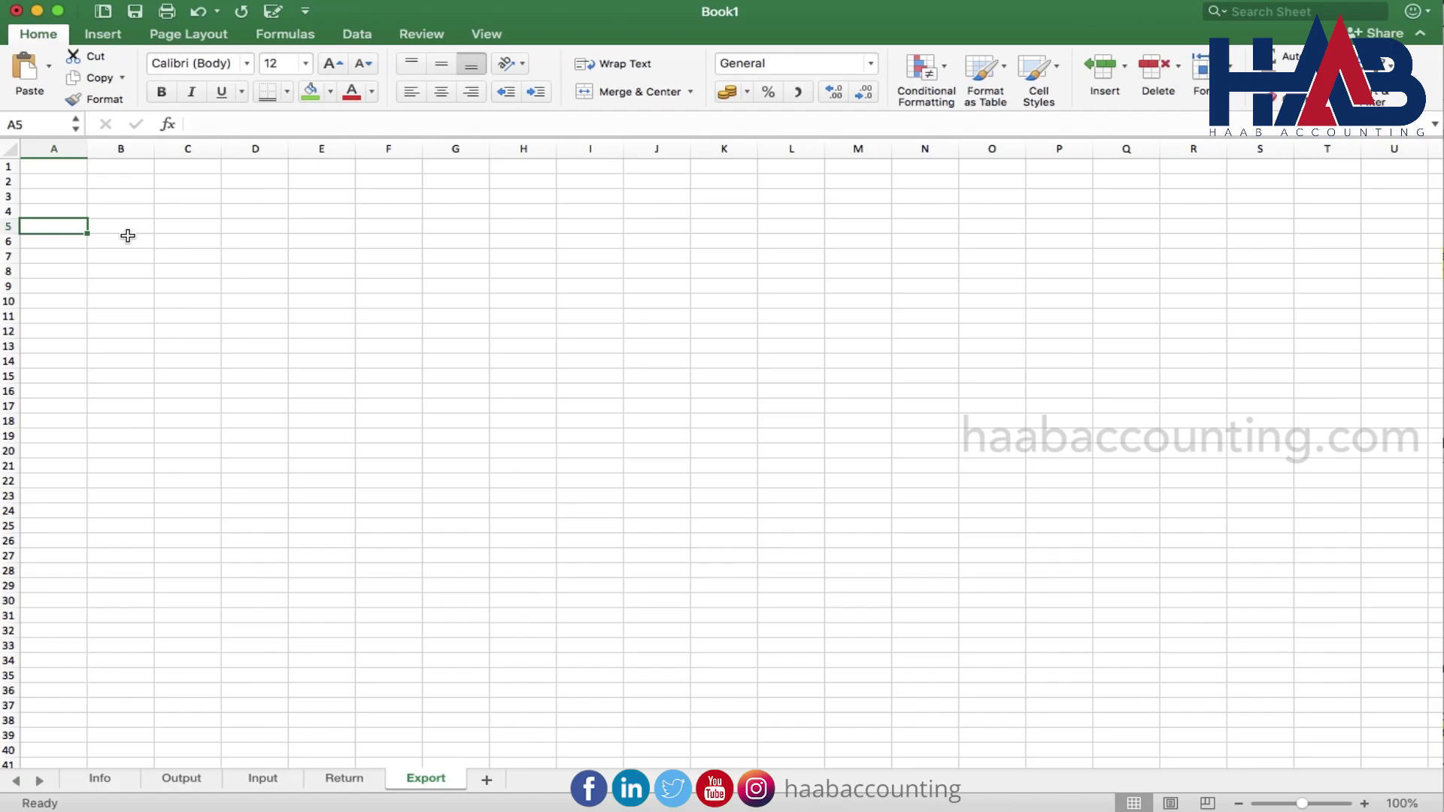
pyautogui.press('Up')
pyautogui.press('Up')
pyautogui.press('Up')
pyautogui.press('Up')
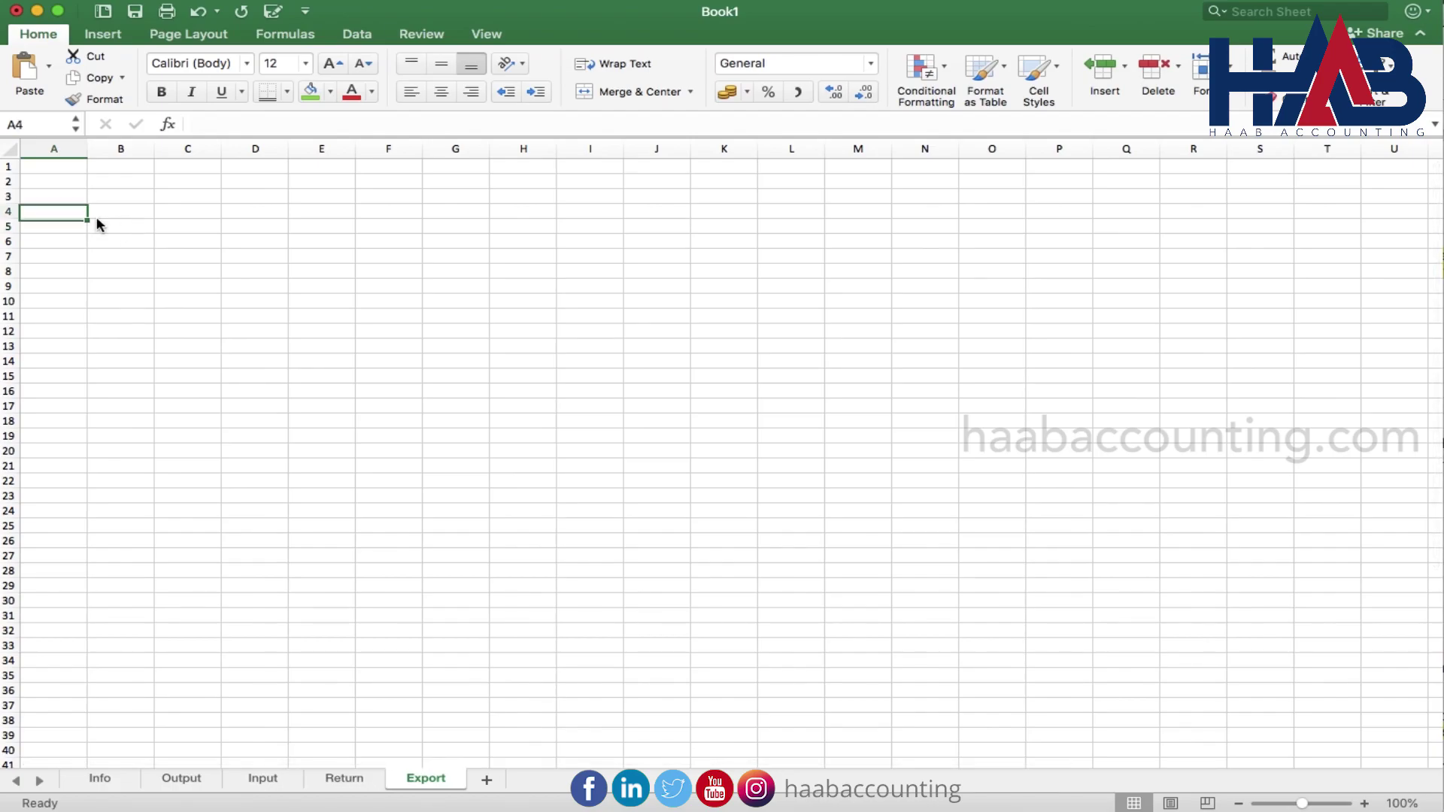
pyautogui.write('=')
pyautogui.click(106, 780)
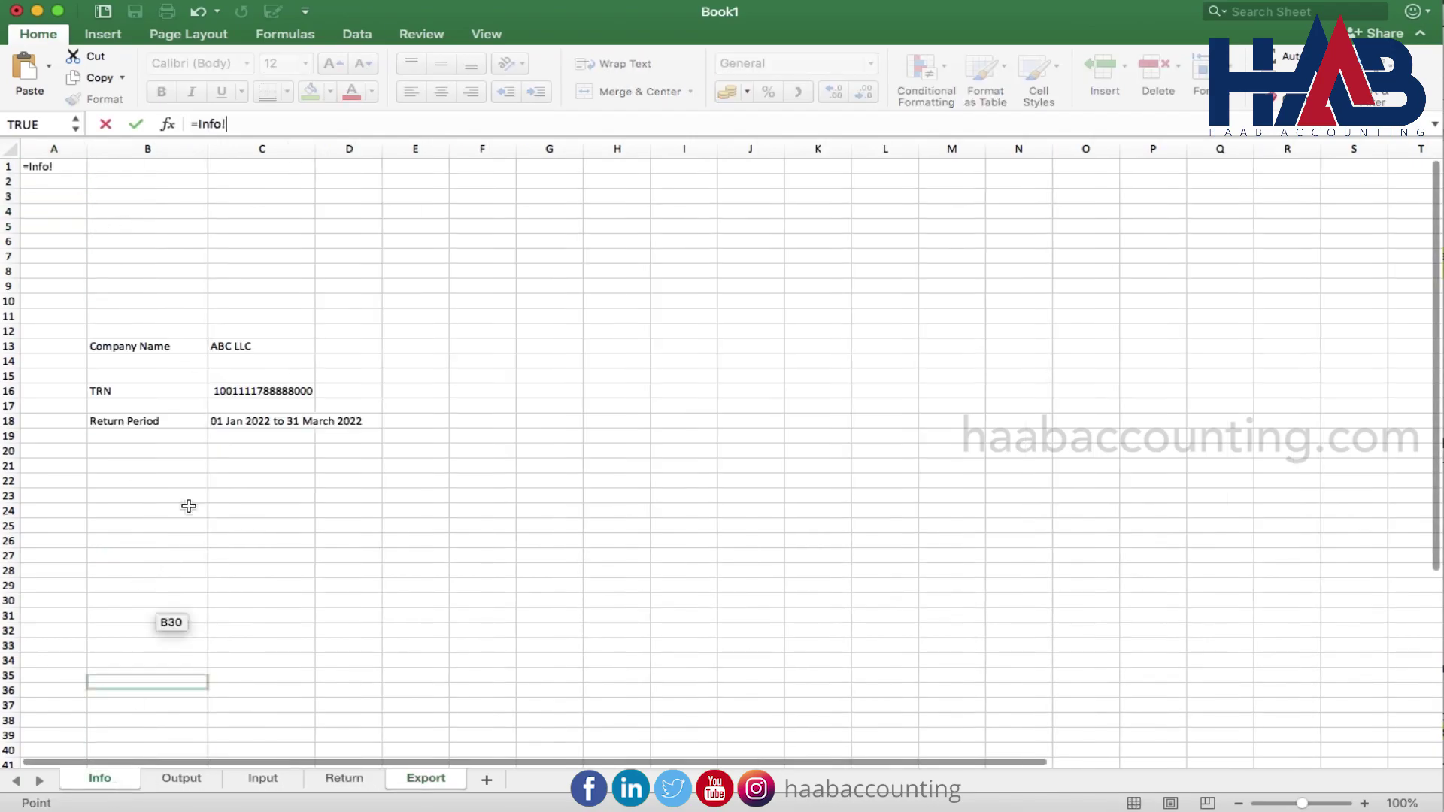
pyautogui.click(273, 348)
pyautogui.press('Return')
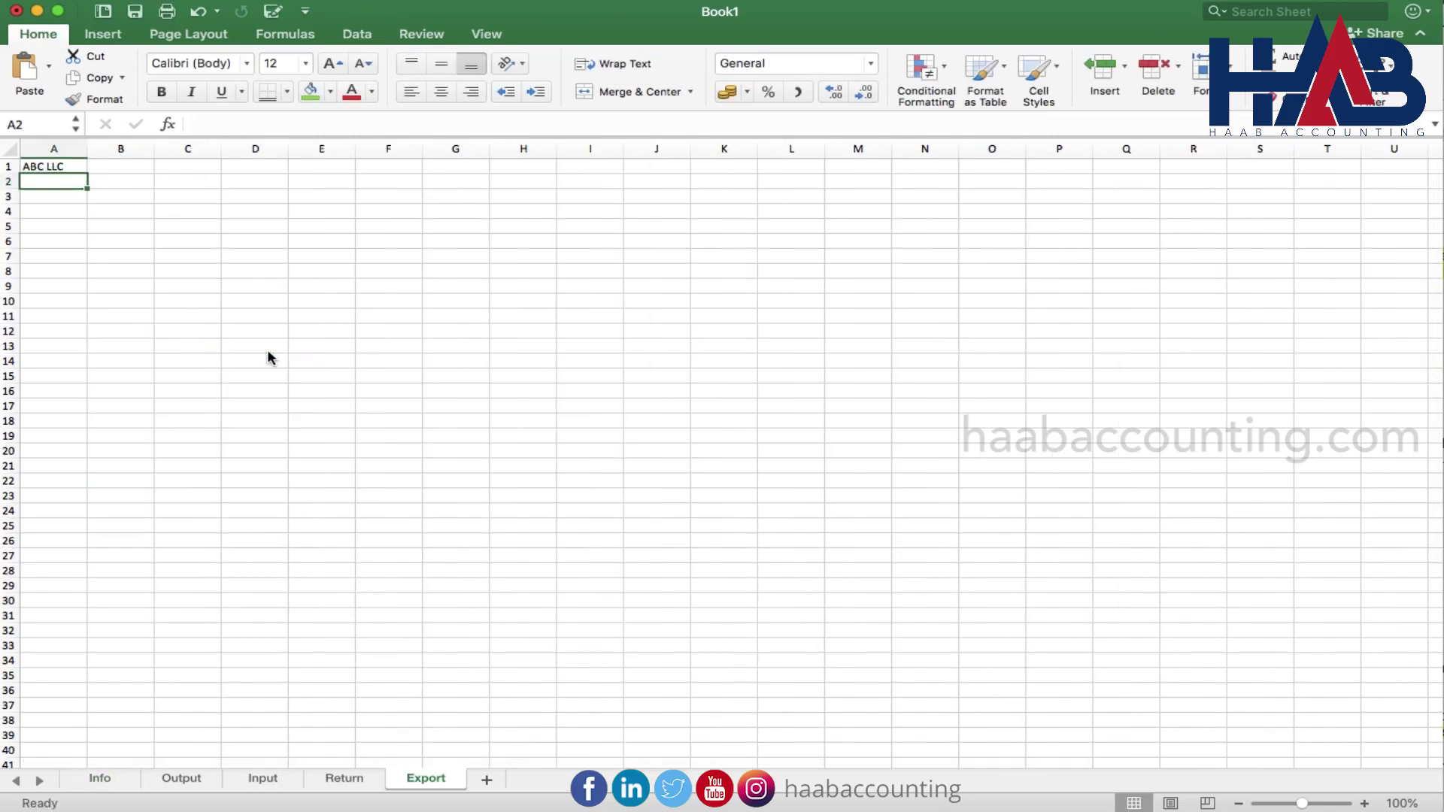
# Type 'Zero Rated Supplies' in A2, link A3 to Info!C18, and paste the invoice headers into row 4
pyautogui.write('Zero Rat')
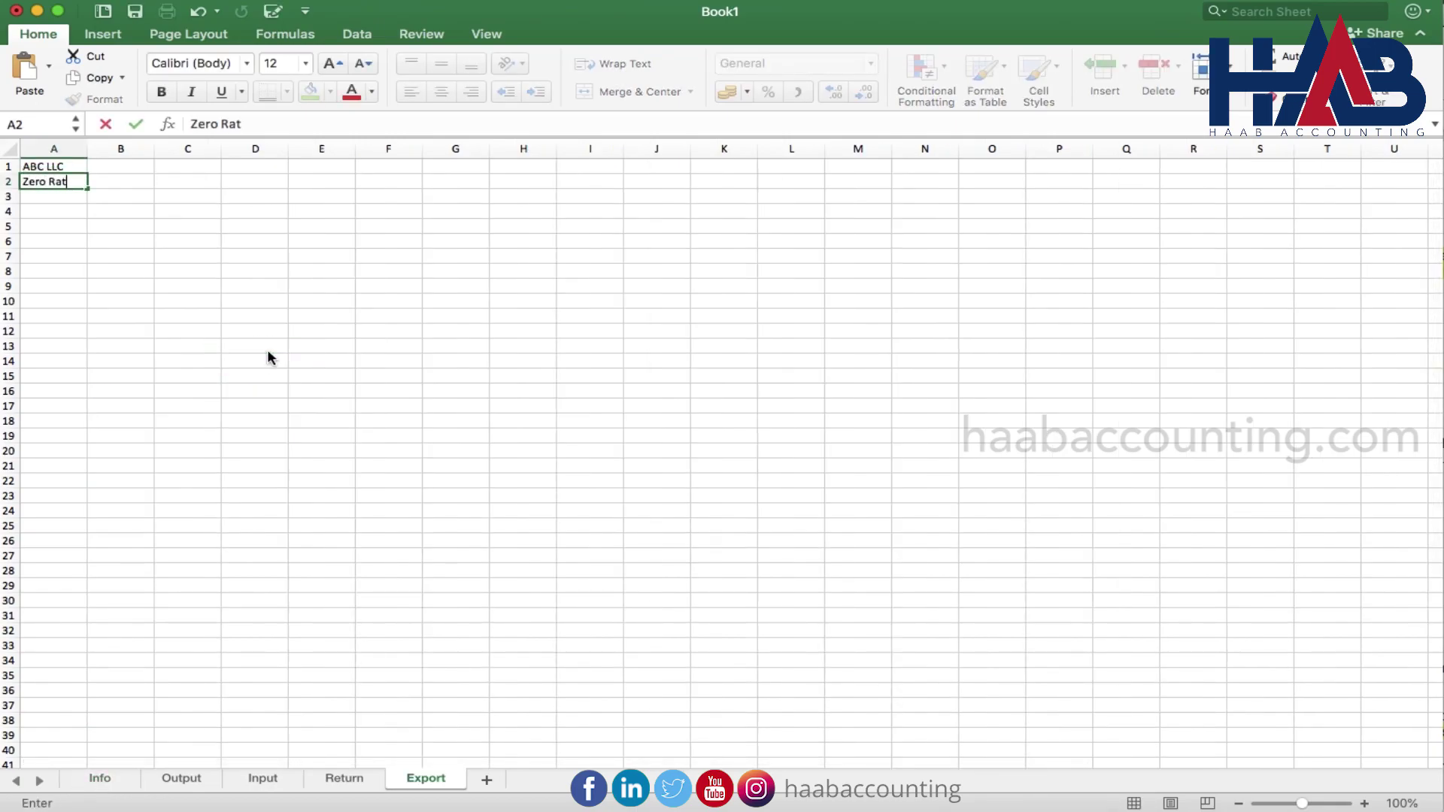
pyautogui.write('ed Supplies')
pyautogui.press('Return')
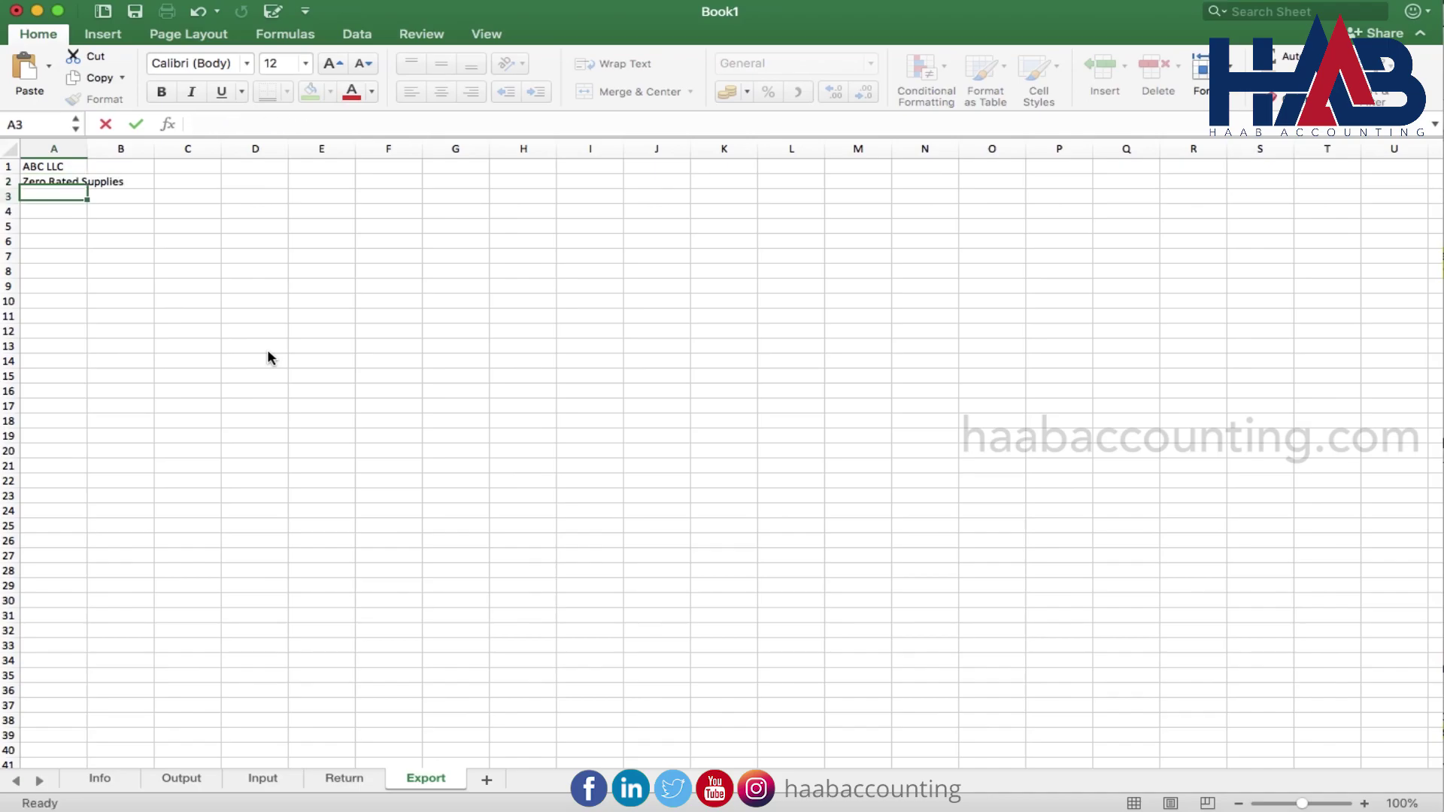
pyautogui.write('=')
pyautogui.click(100, 780)
pyautogui.click(293, 437)
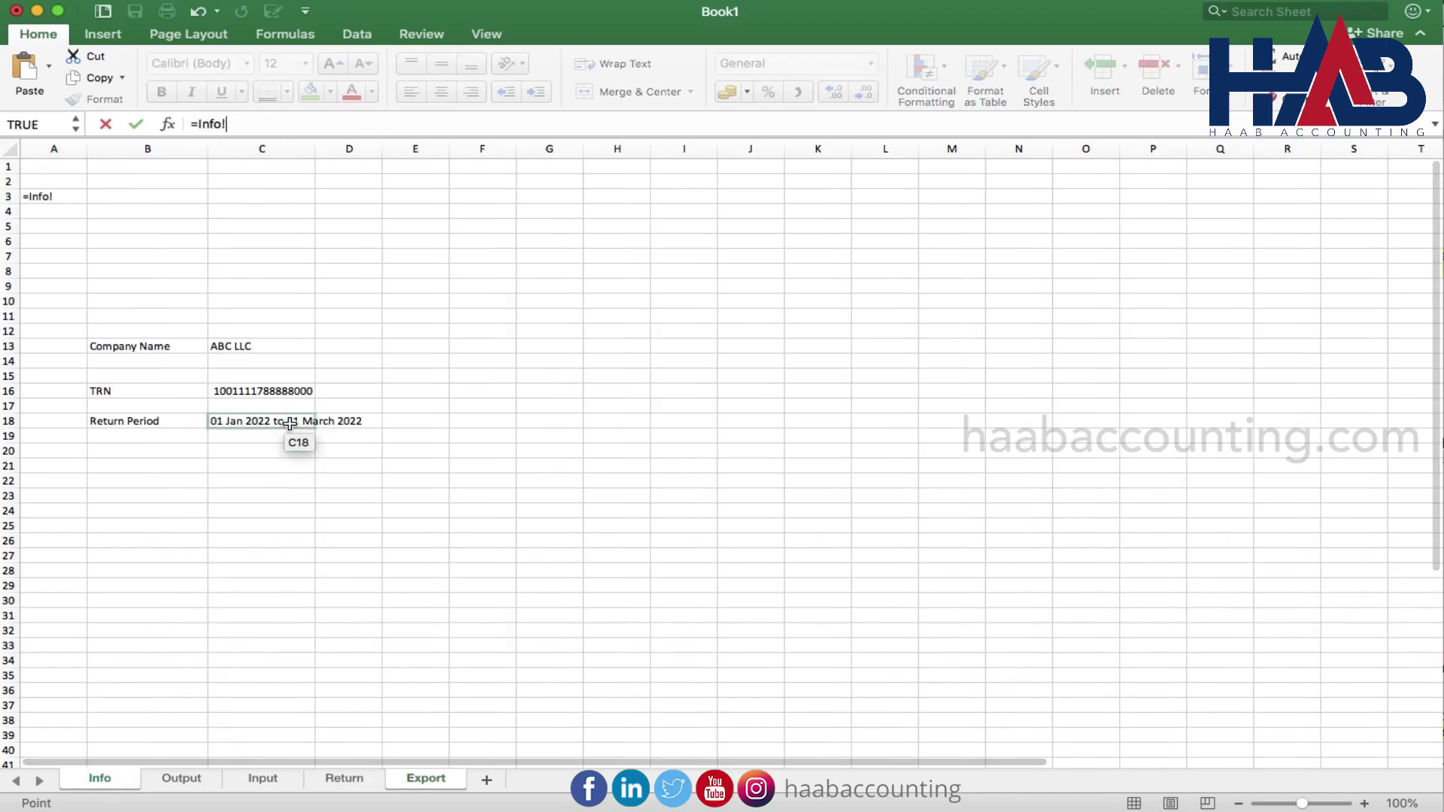
pyautogui.press('Return')
pyautogui.press('Up')
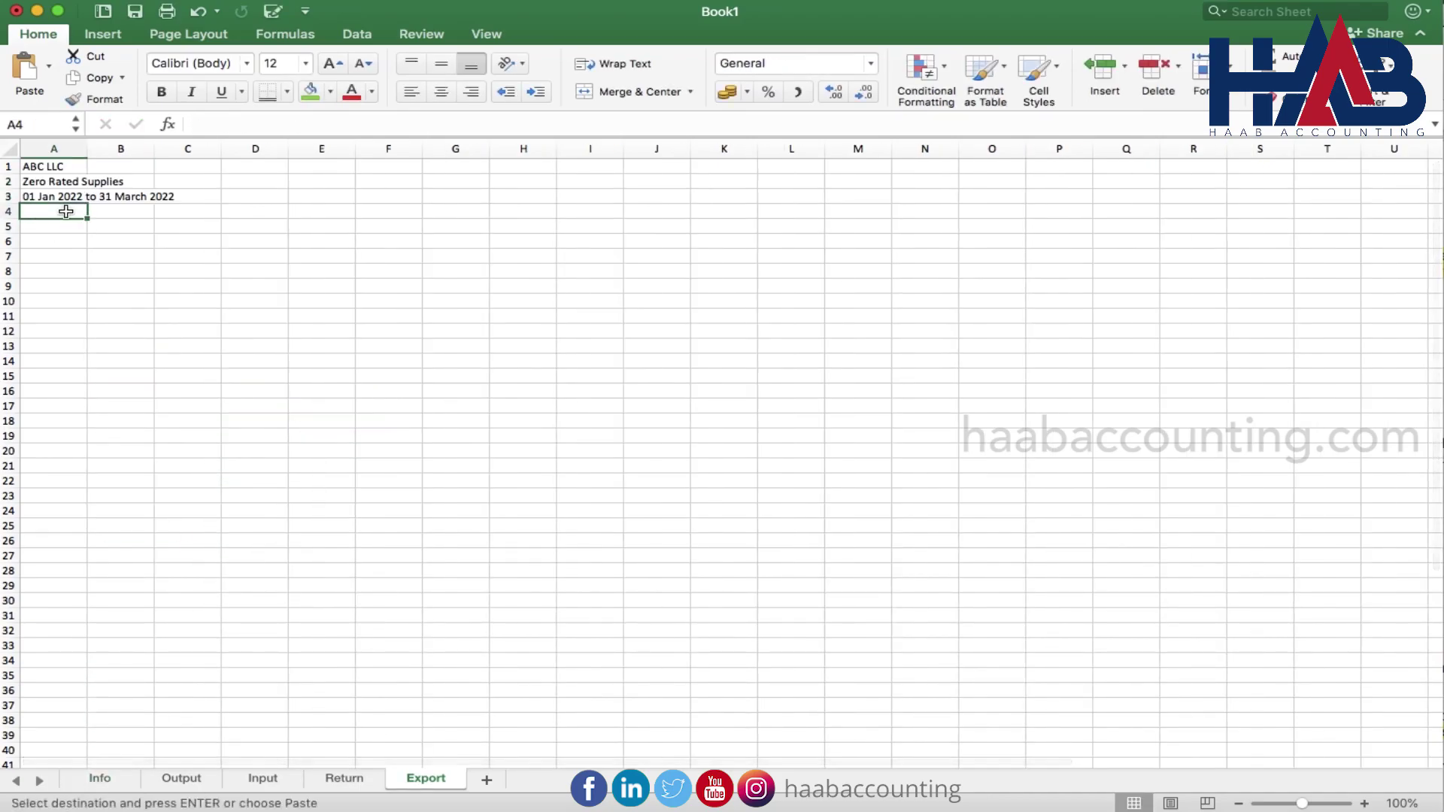
pyautogui.write('Inv Number\tInv Date\tCustomer Name\tAmount')
# Widen column C and give A5:D10 All Borders plus a Bottom Double Border
pyautogui.moveTo(221, 148); pyautogui.dragTo(388, 148)
pyautogui.moveTo(49, 225); pyautogui.dragTo(421, 301)
pyautogui.click(287, 92)
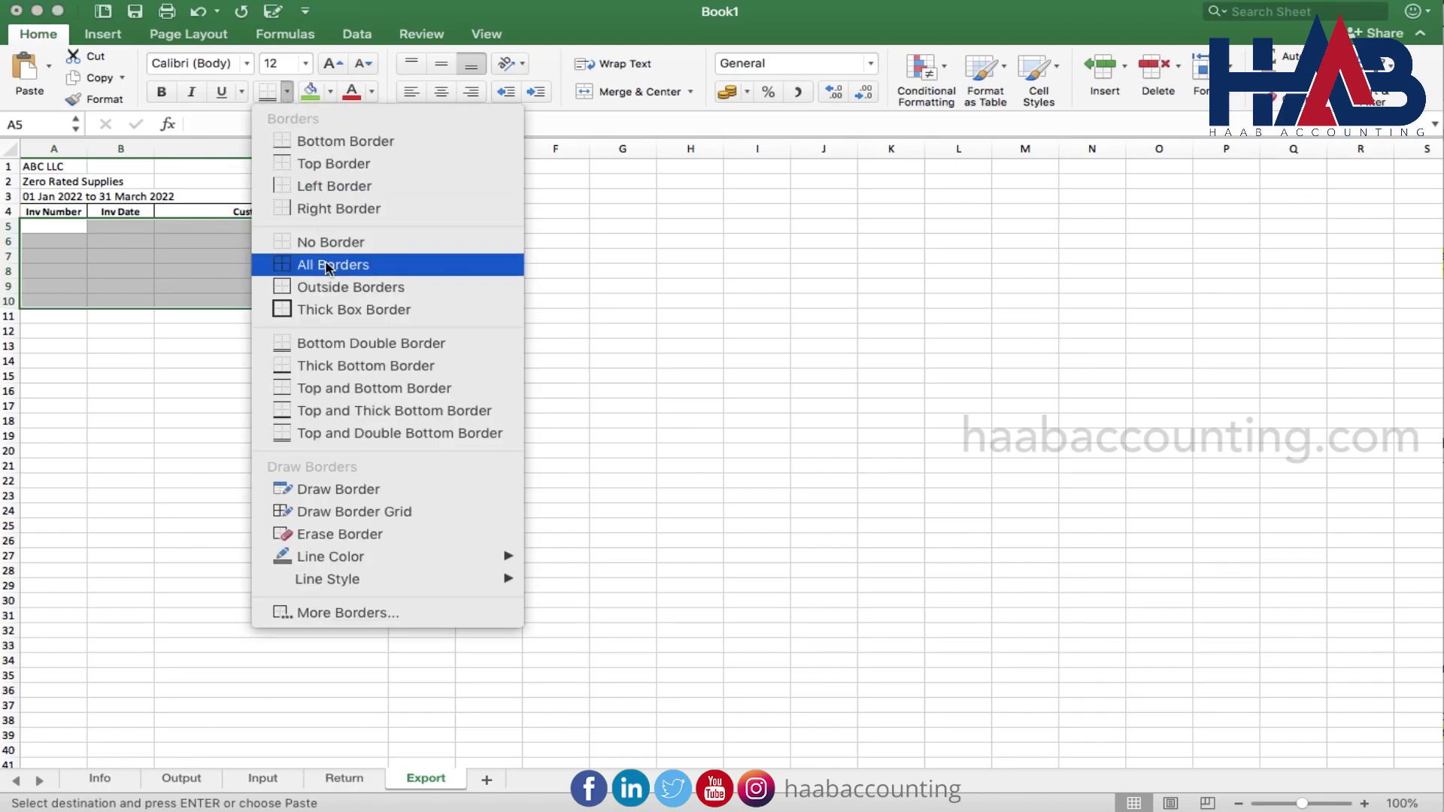
pyautogui.click(299, 265)
pyautogui.click(287, 92)
pyautogui.click(325, 344)
pyautogui.click(293, 334)
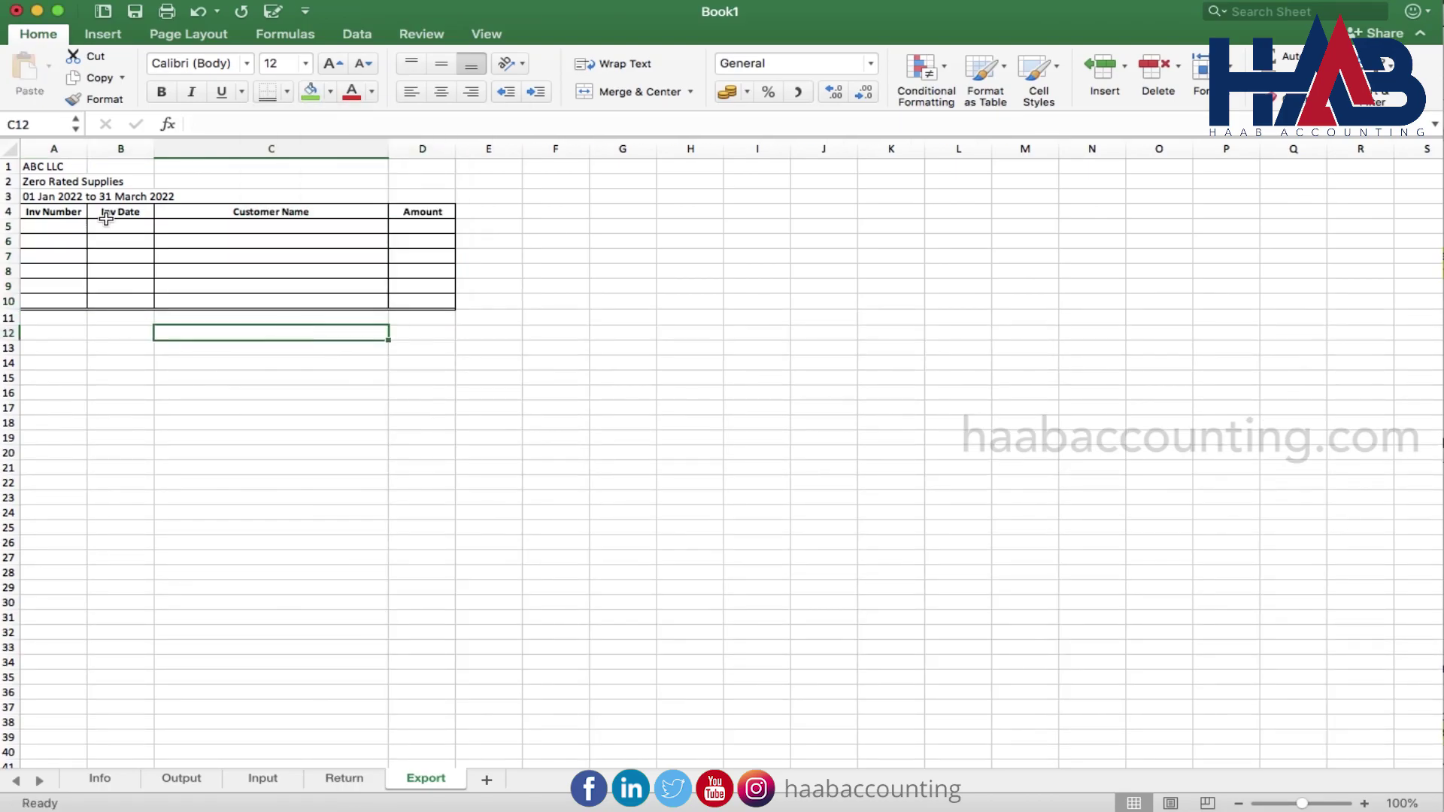
# Bold the company name in A1 and the Zero Rated Supplies title in A2
pyautogui.click(57, 167)
pyautogui.click(161, 92)
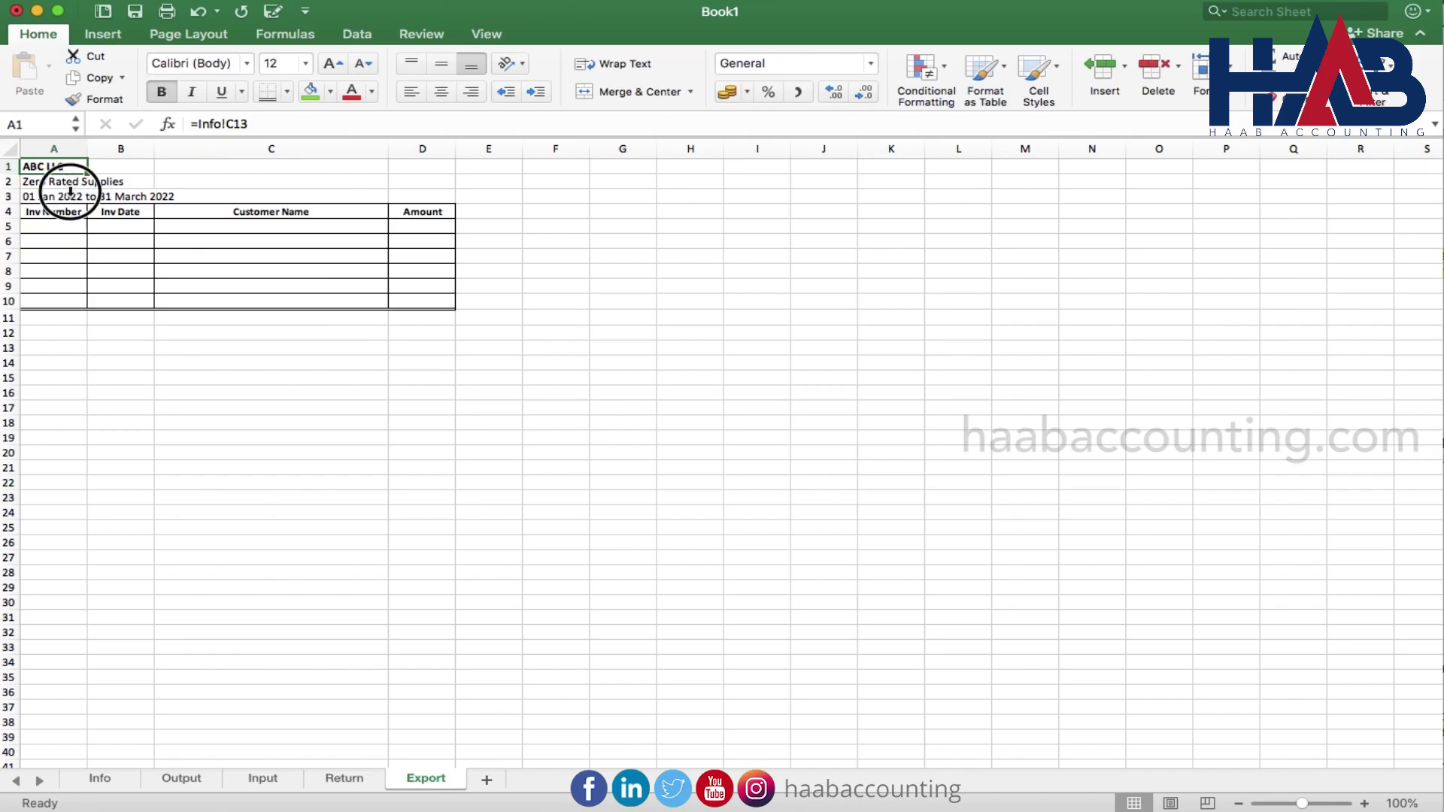
pyautogui.click(70, 191)
pyautogui.click(79, 180)
pyautogui.click(161, 92)
pyautogui.click(234, 334)
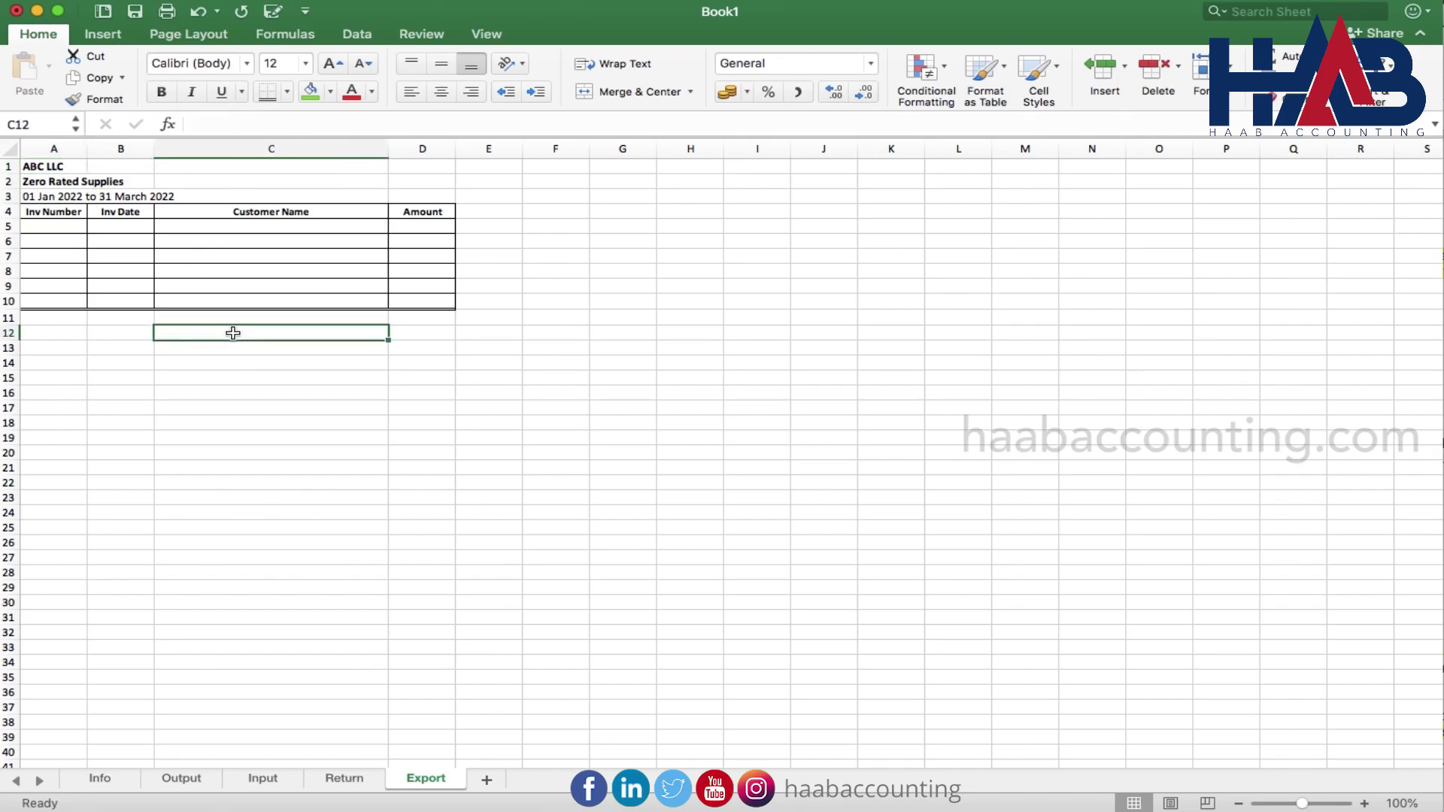
# Enter =SUM(D5:D9) in D10 to total the Amount column
pyautogui.click(419, 300)
pyautogui.click(1279, 56)
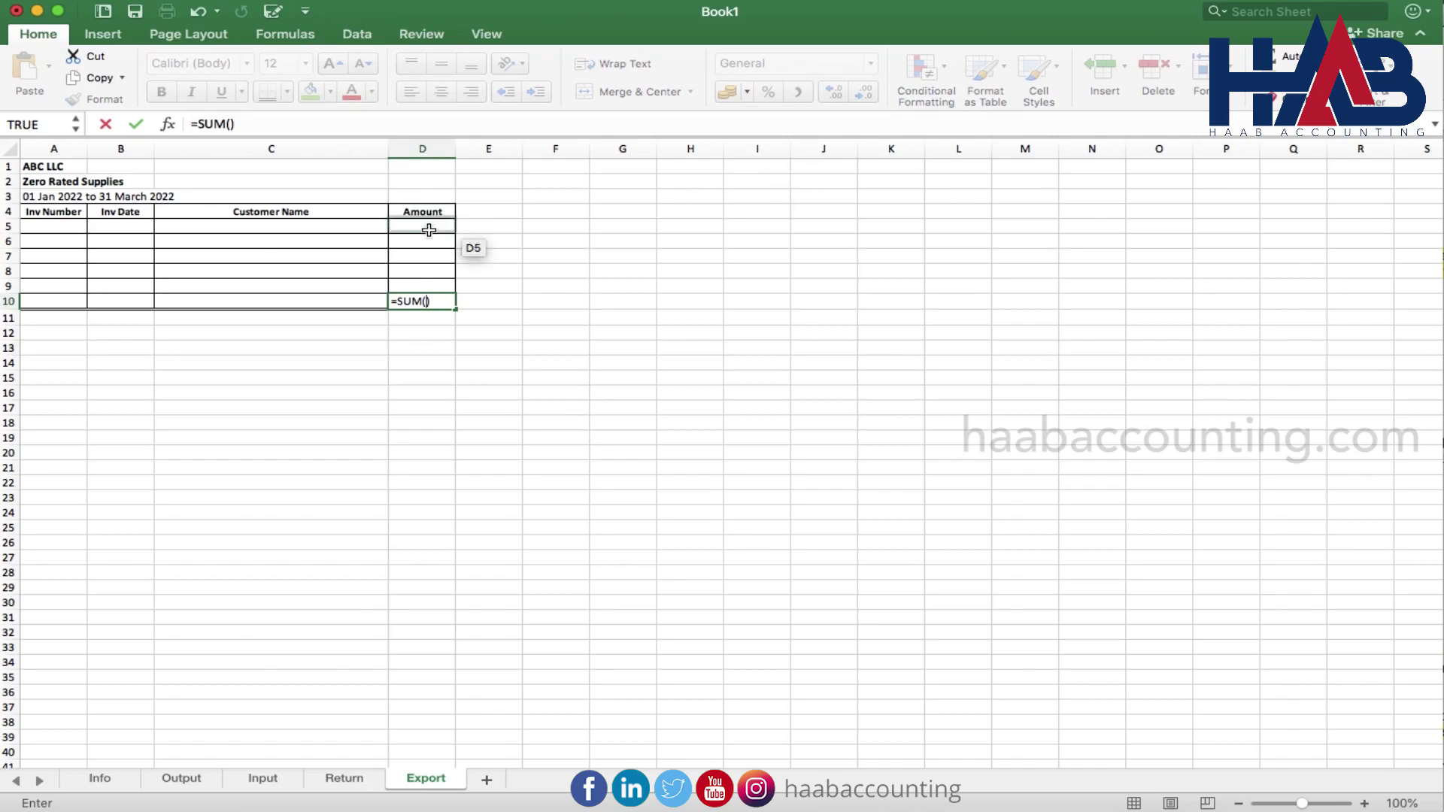
pyautogui.moveTo(429, 229); pyautogui.dragTo(423, 285)
pyautogui.press('Return')
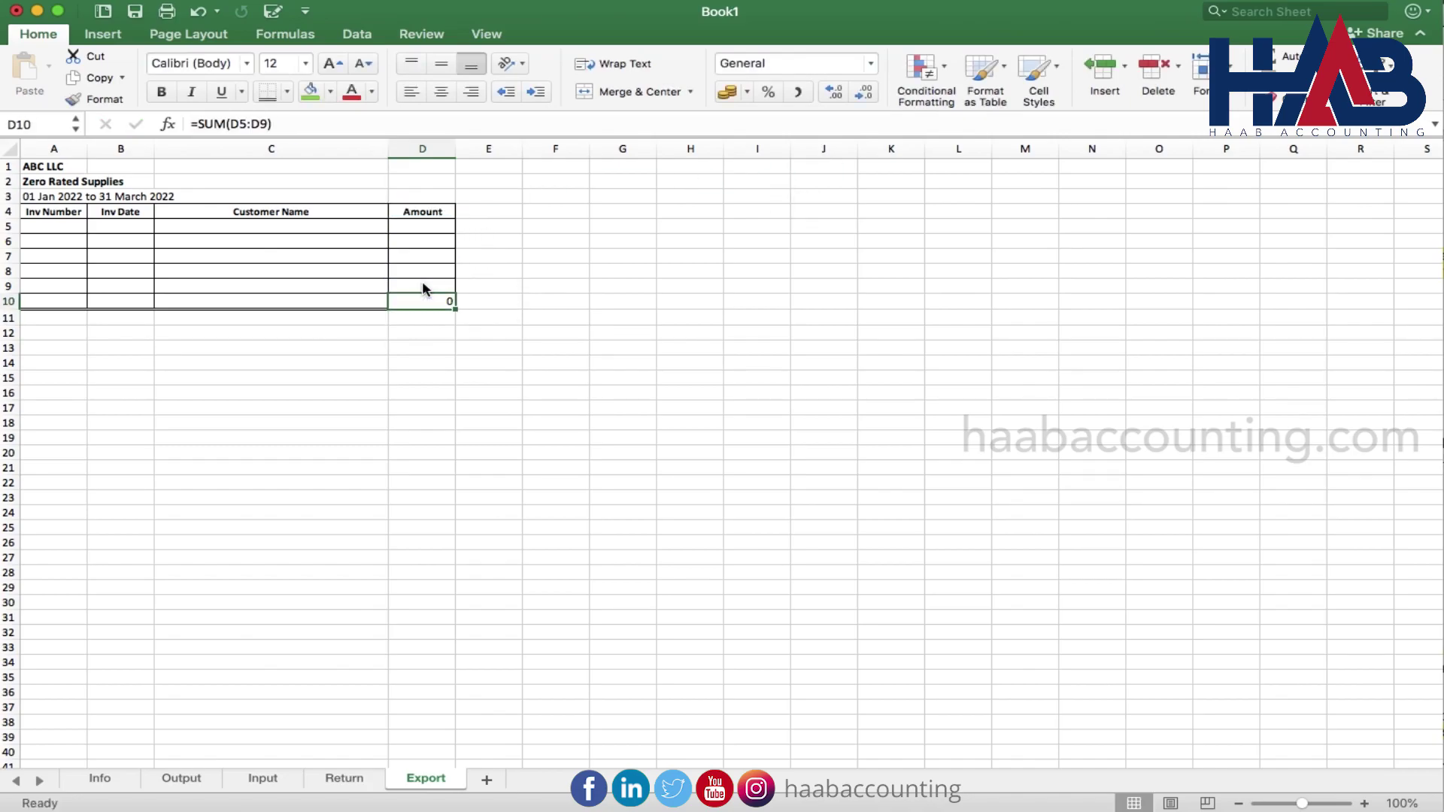
pyautogui.click(425, 149)
# Label C10 'Toal', bold the label and the D10 total, then add a new blank sheet
pyautogui.click(316, 301)
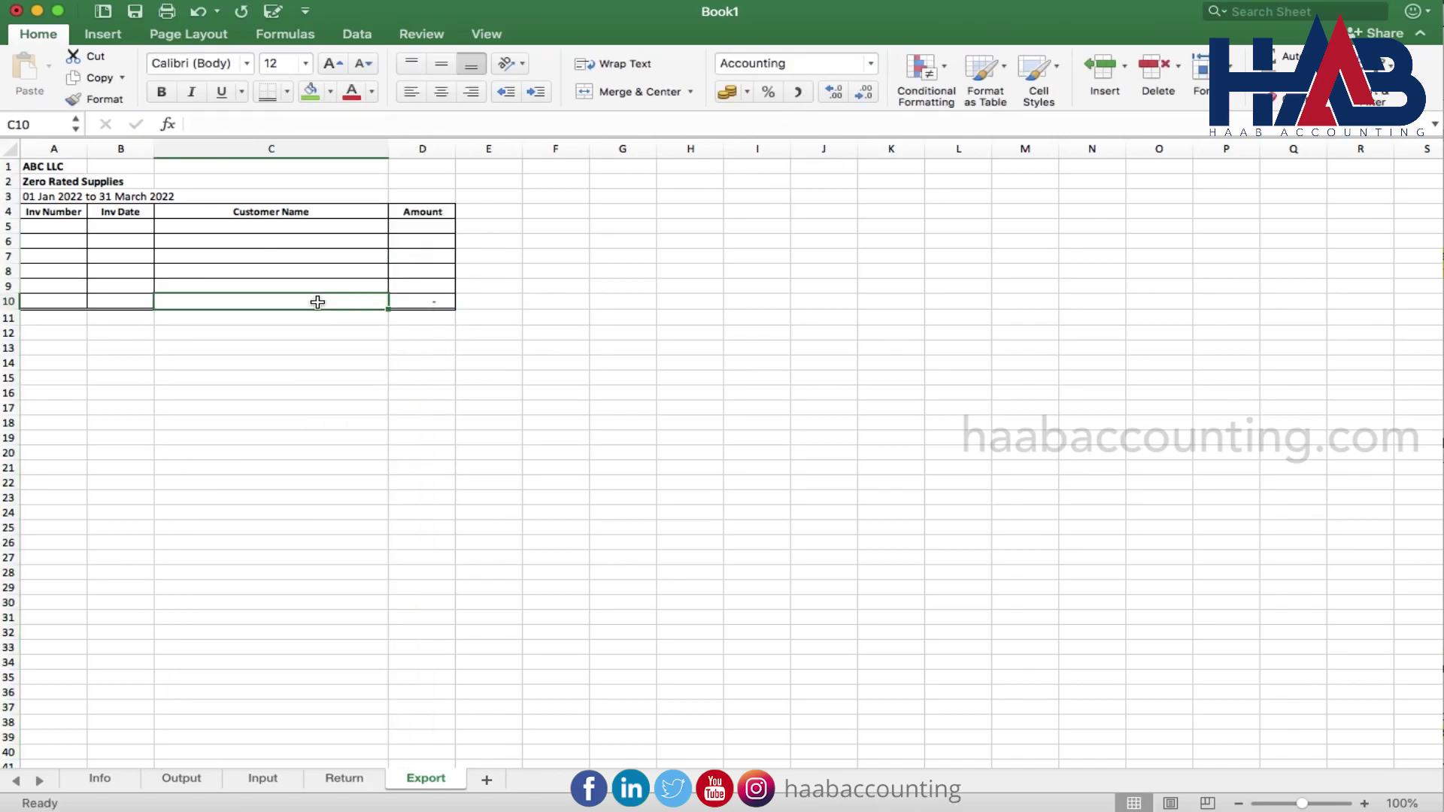
pyautogui.write('Toa')
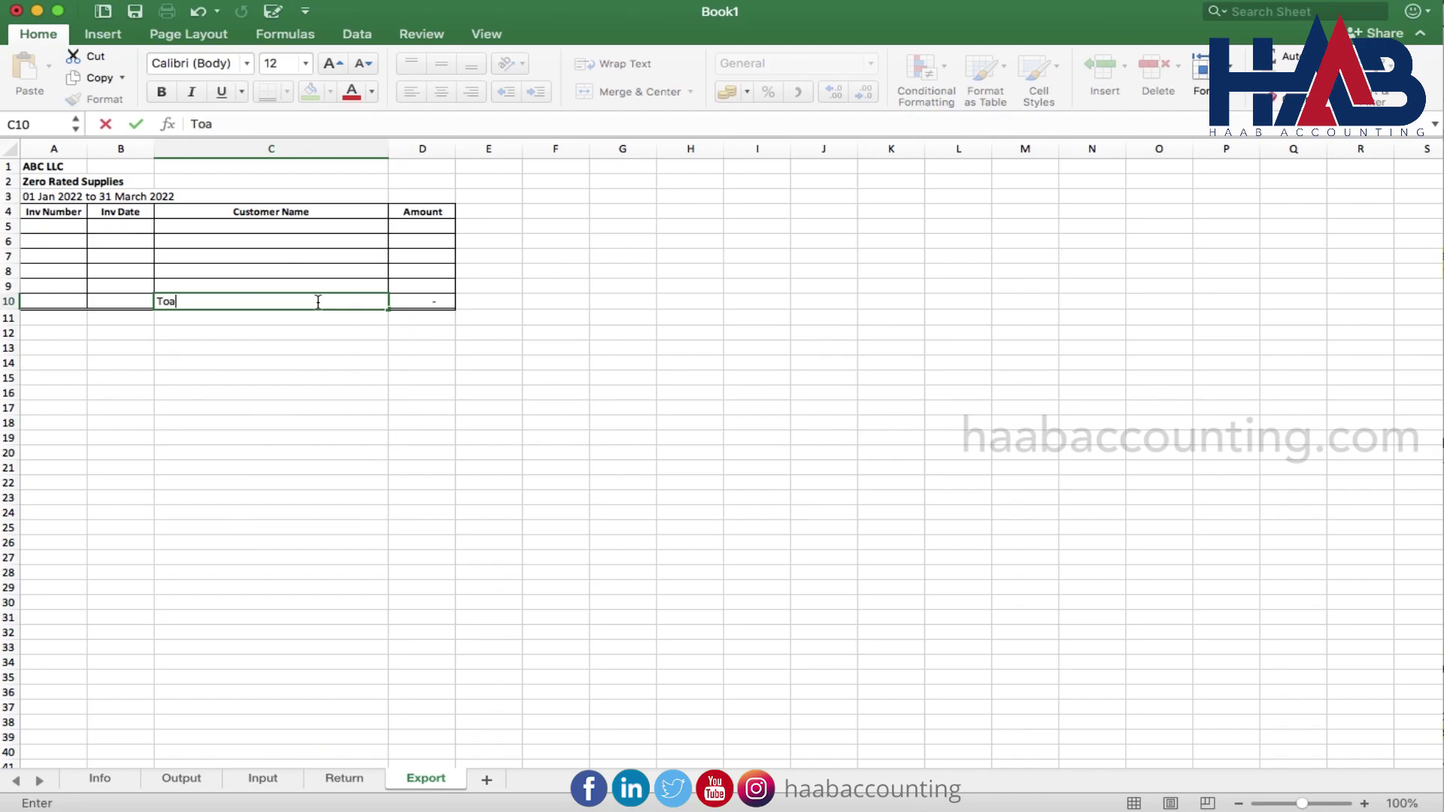
pyautogui.write('l')
pyautogui.press('Return')
pyautogui.click(318, 301)
pyautogui.press('super+b')
pyautogui.press('Right')
pyautogui.press('super+c')
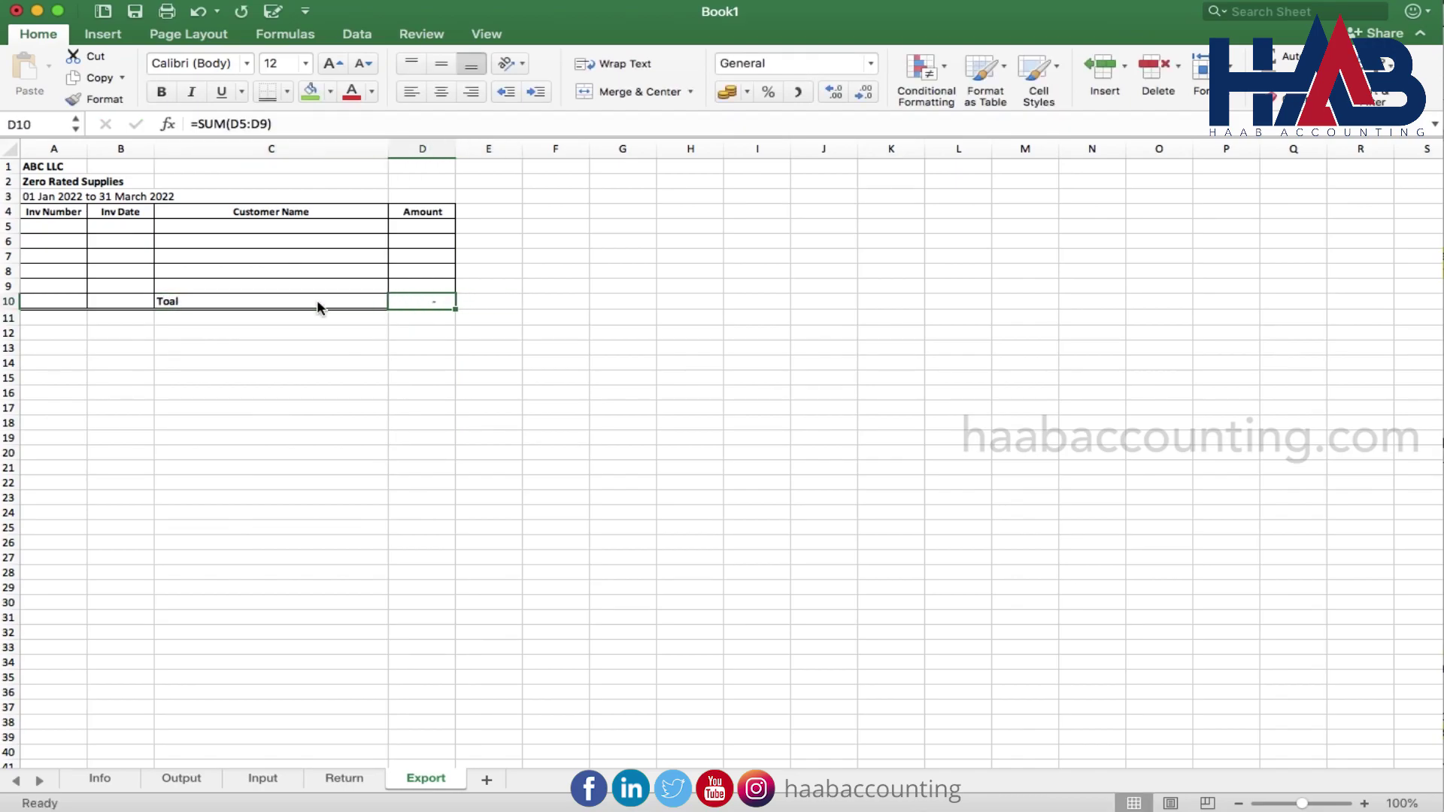
pyautogui.click(275, 389)
pyautogui.click(421, 301)
pyautogui.press('super+b')
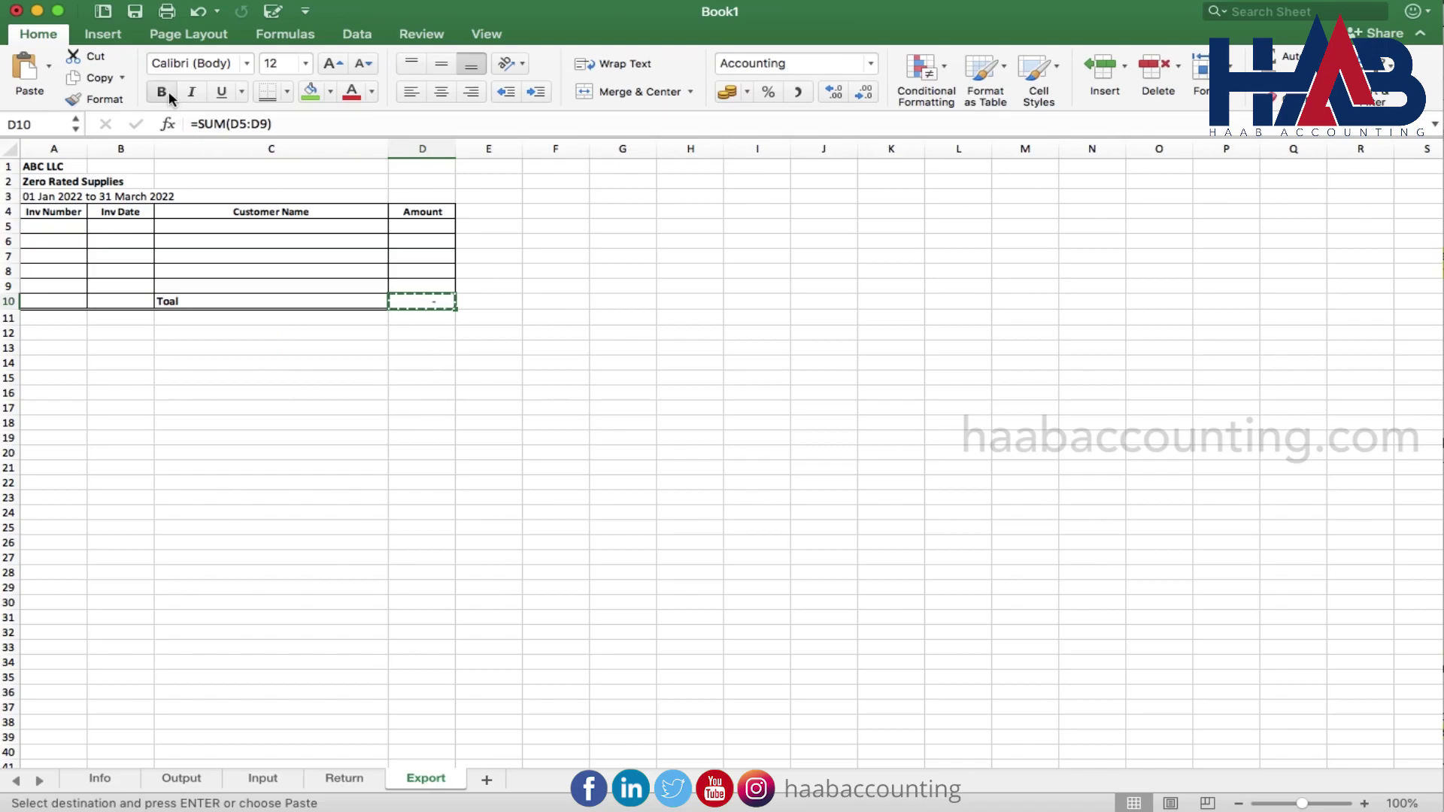
pyautogui.click(262, 347)
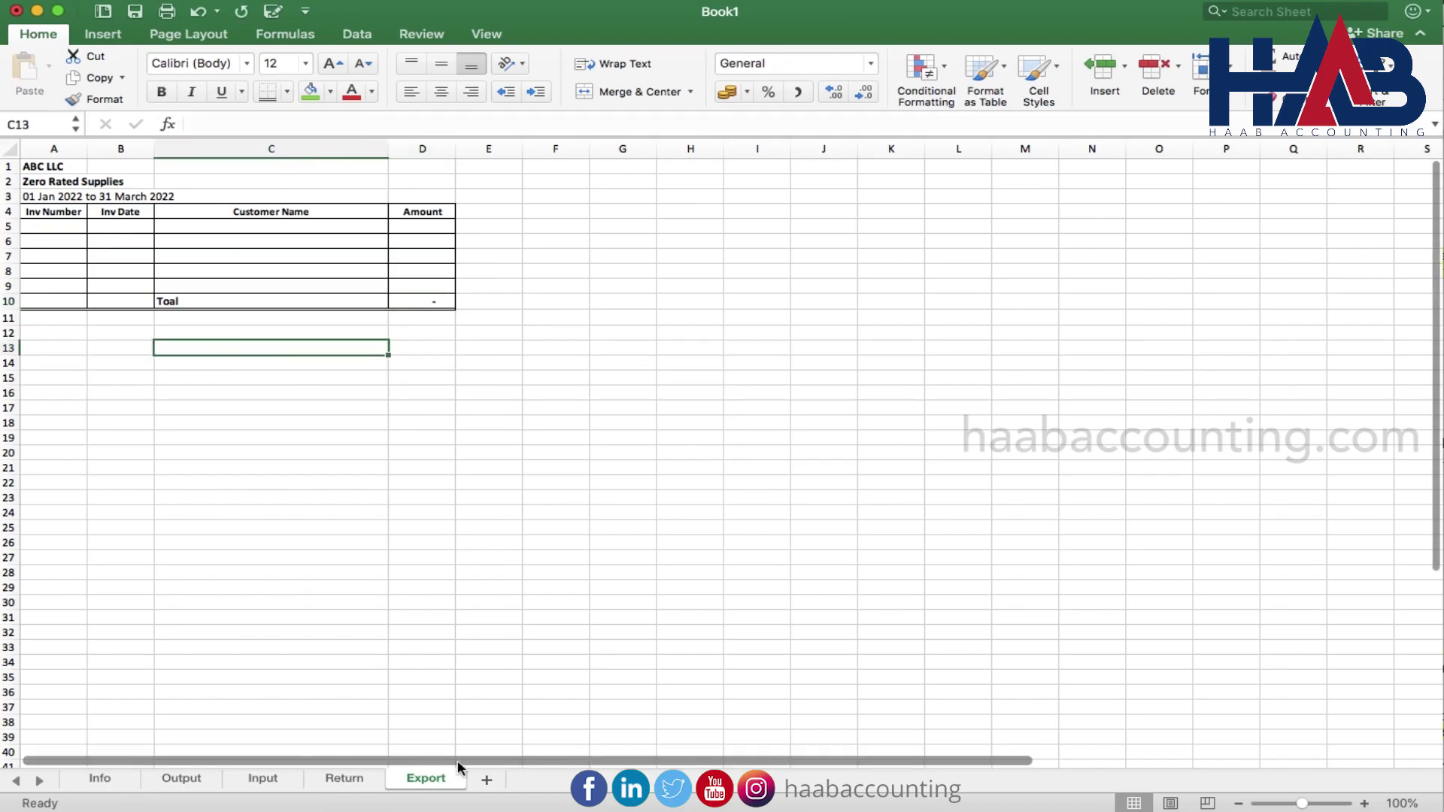
pyautogui.click(488, 780)
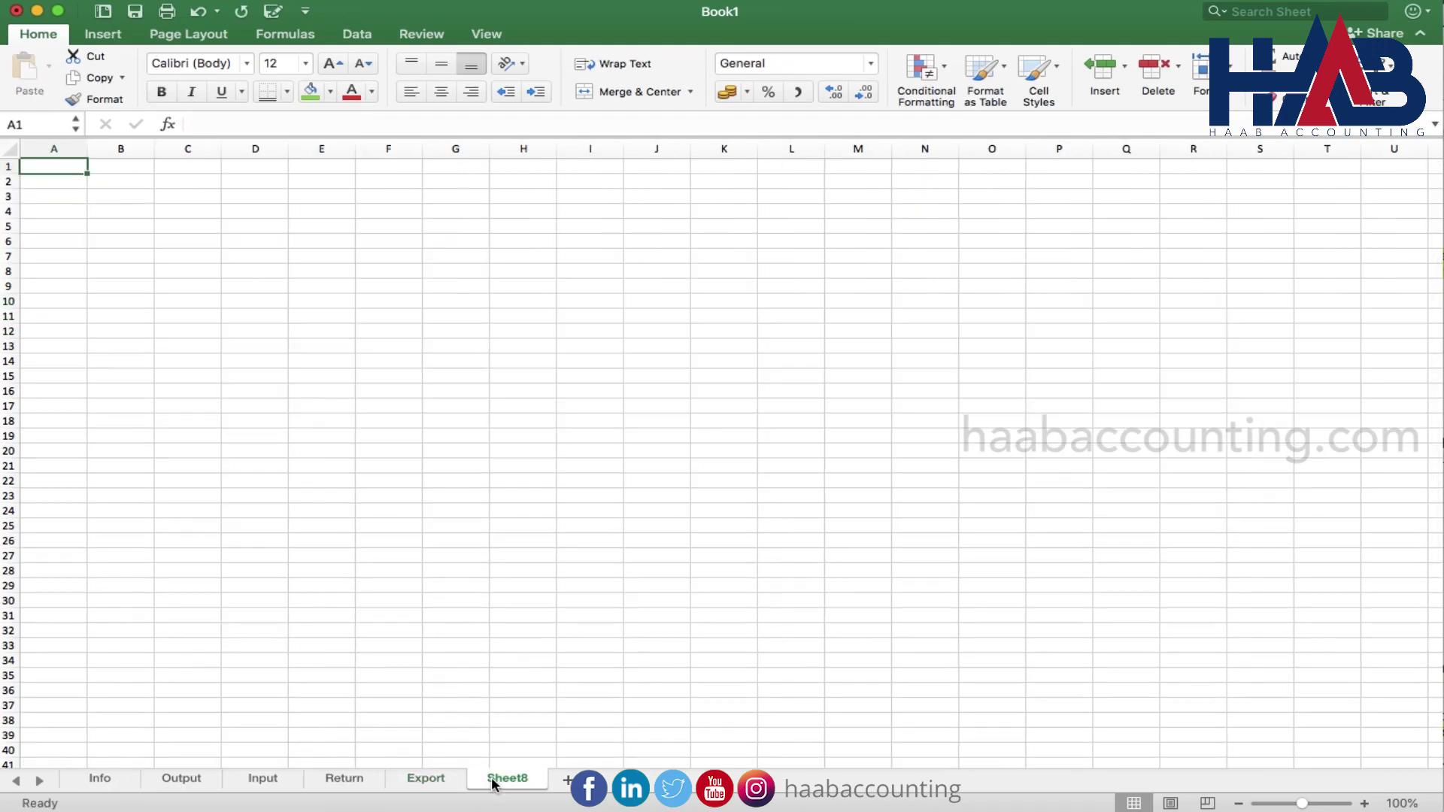
# Rename the new sheet Import and link A1 to the company name in Info!C13
pyautogui.doubleClick(493, 780)
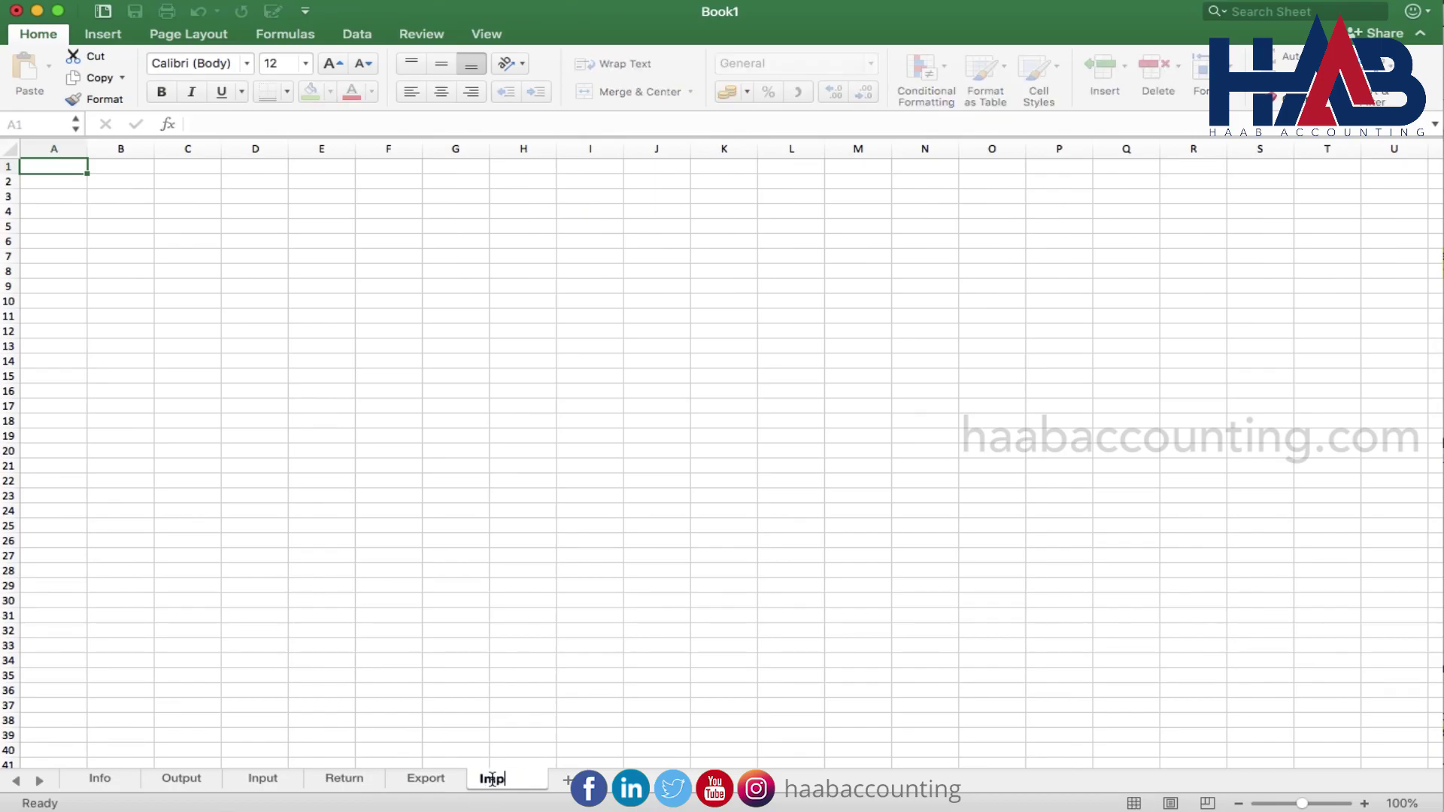
pyautogui.write('Import')
pyautogui.press('Return')
pyautogui.write('=')
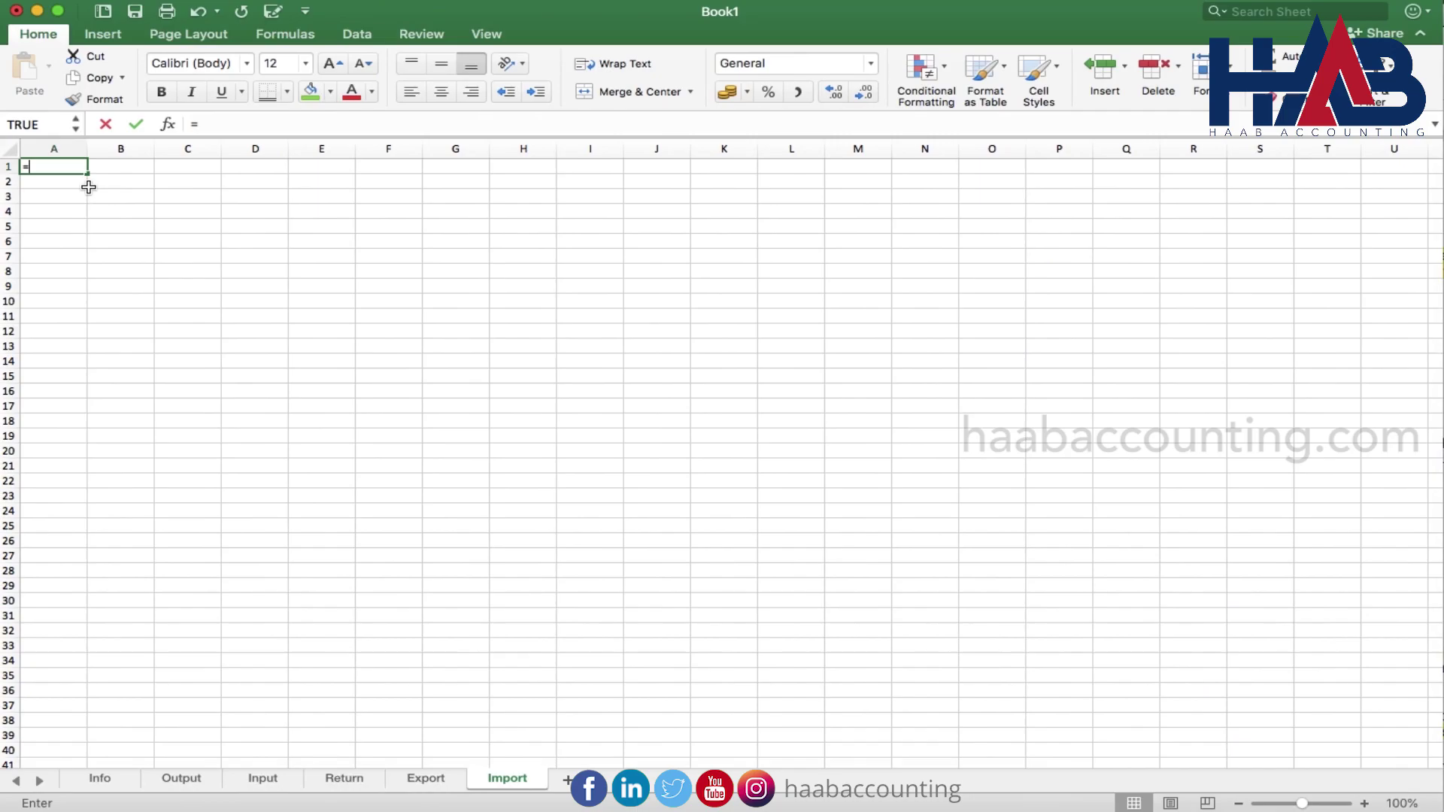
pyautogui.click(98, 779)
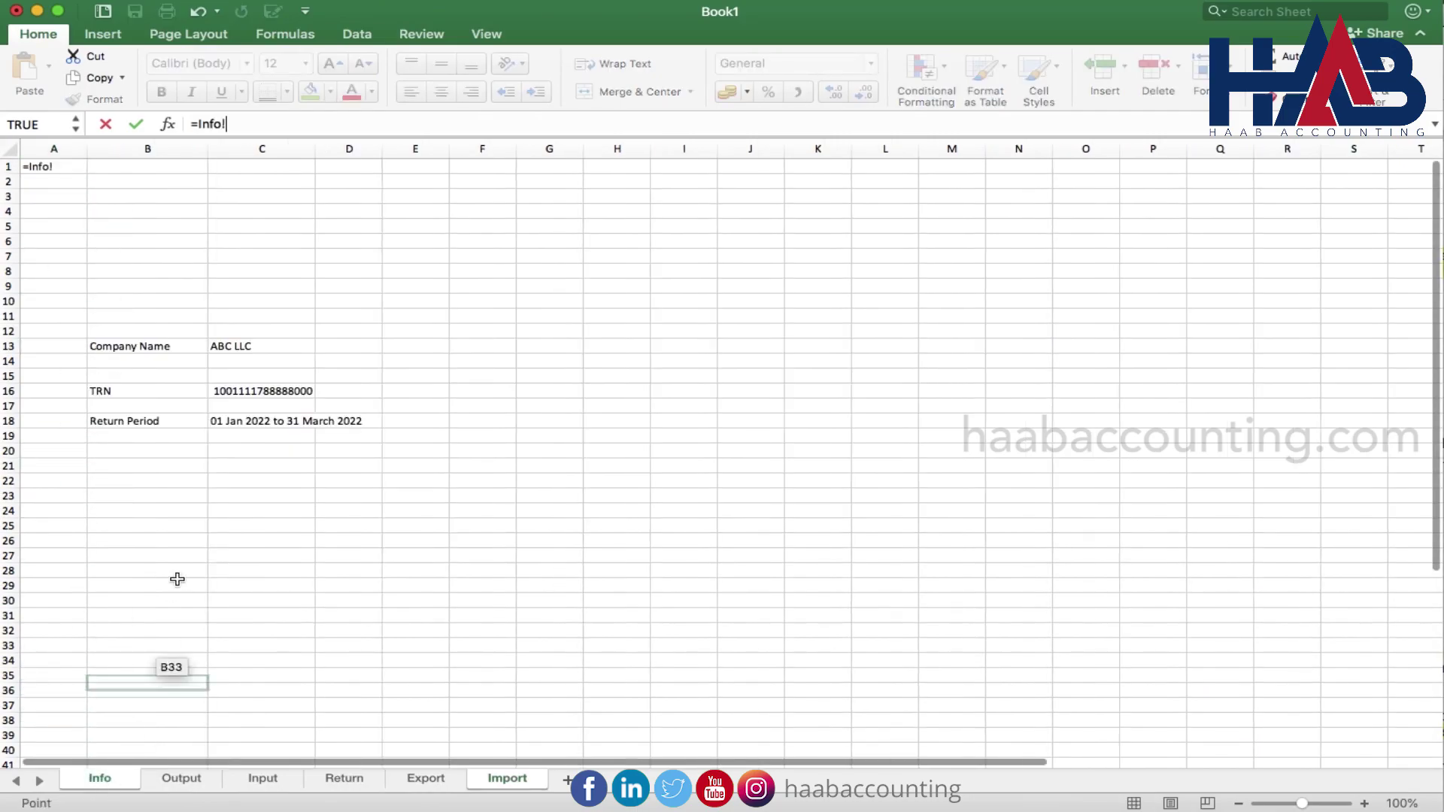
pyautogui.click(268, 346)
pyautogui.press('Return')
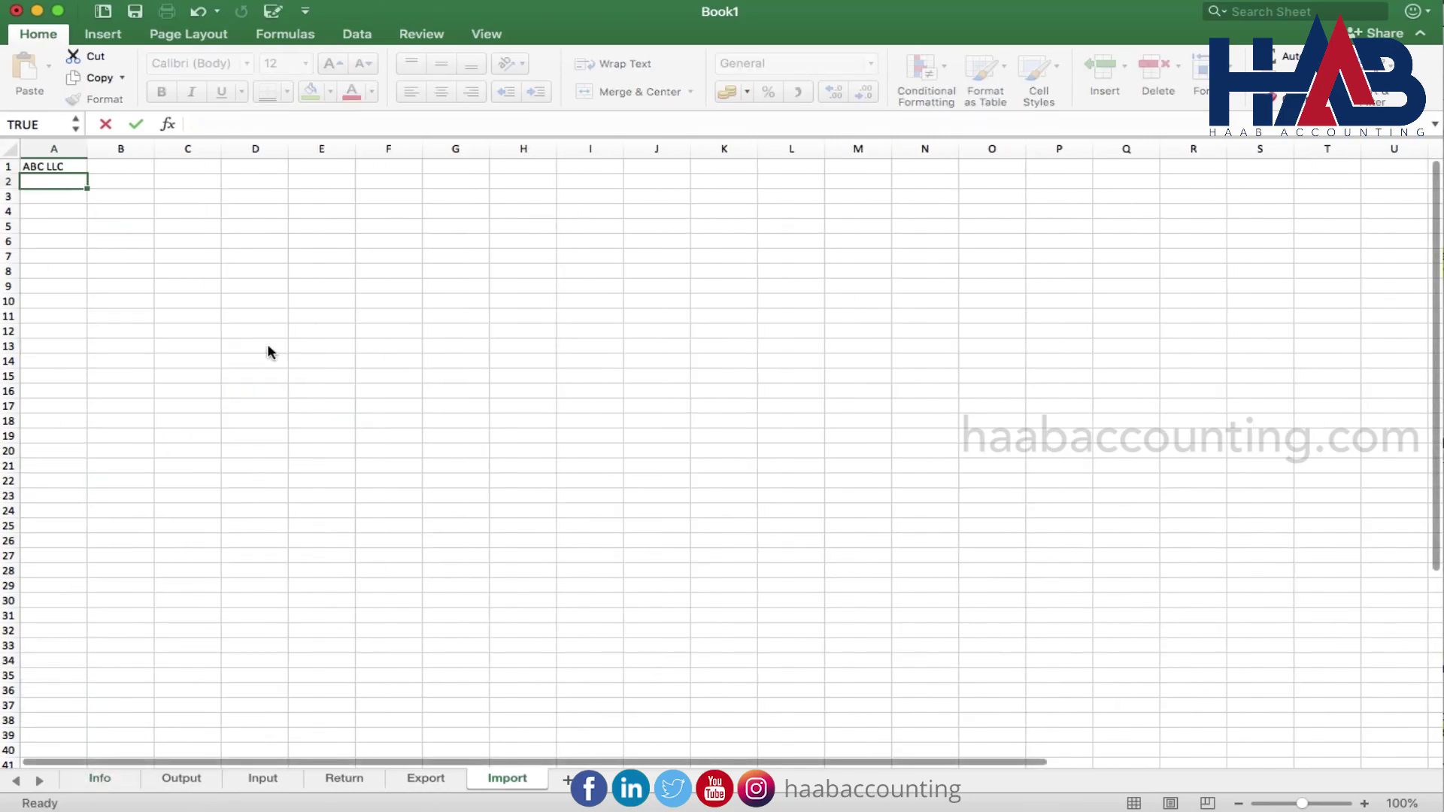
# Type 'Good Imported into UAE' in A2 and link A3 to the return period in Info!C18
pyautogui.write('Good Imported')
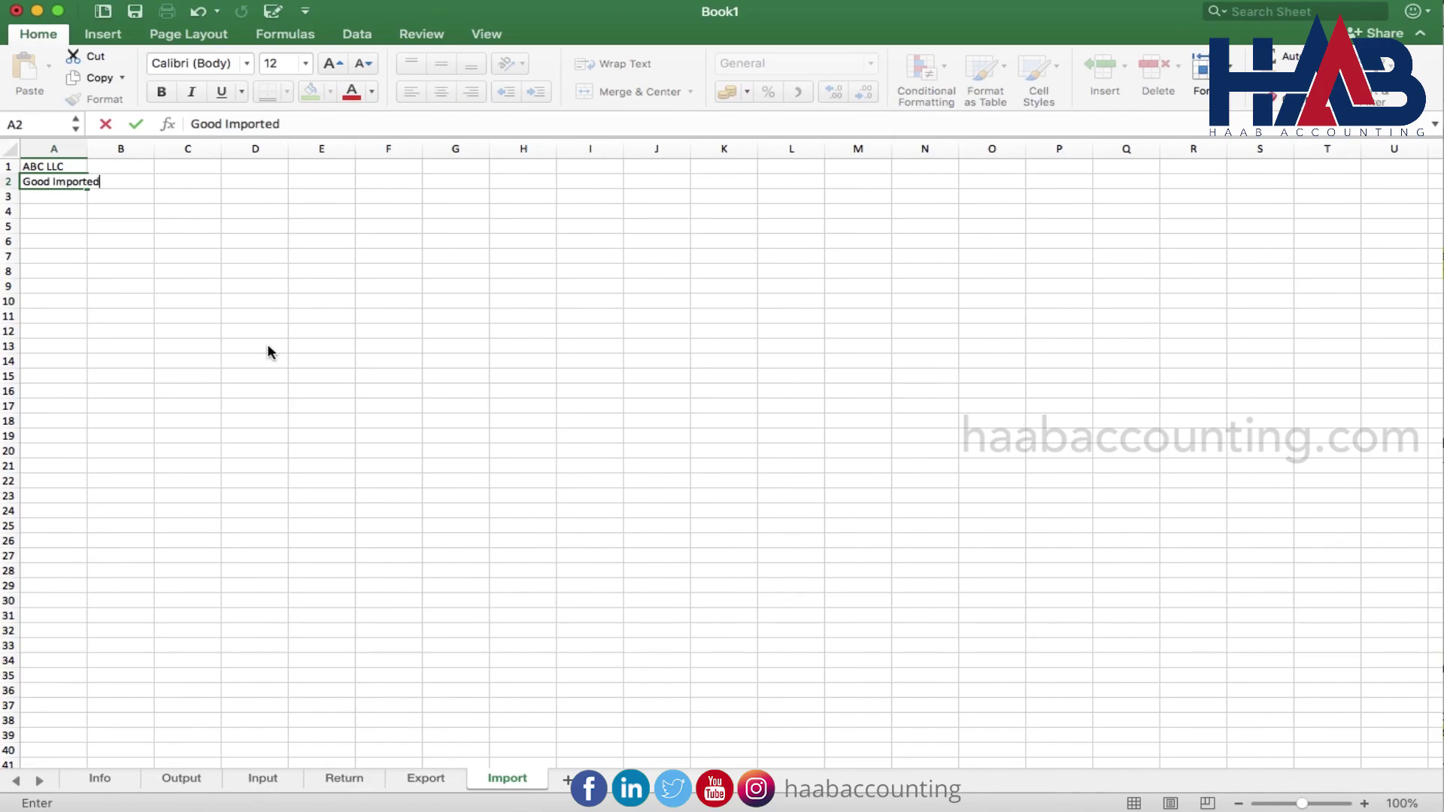
pyautogui.write(' into UAE')
pyautogui.press('Return')
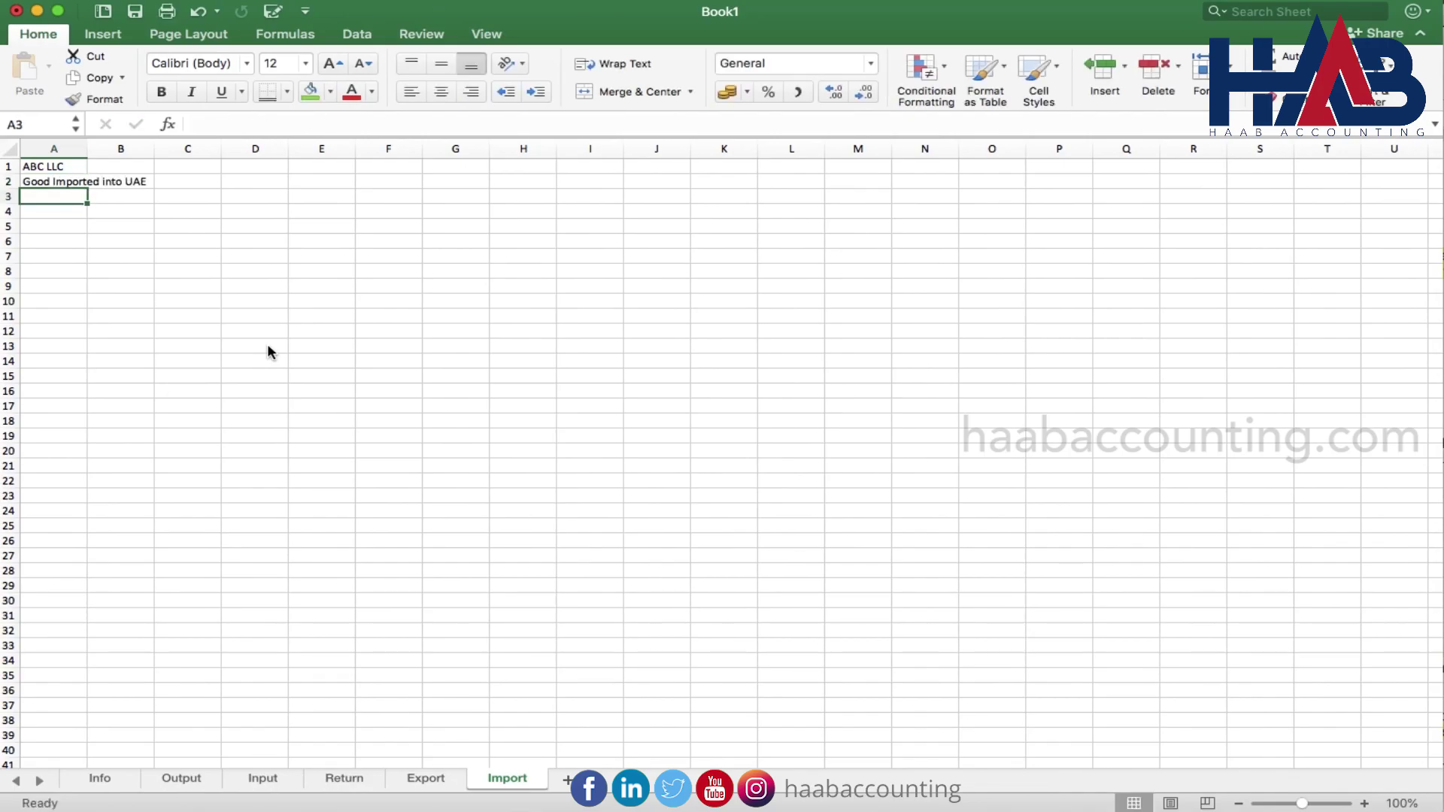
pyautogui.write('=')
pyautogui.click(103, 778)
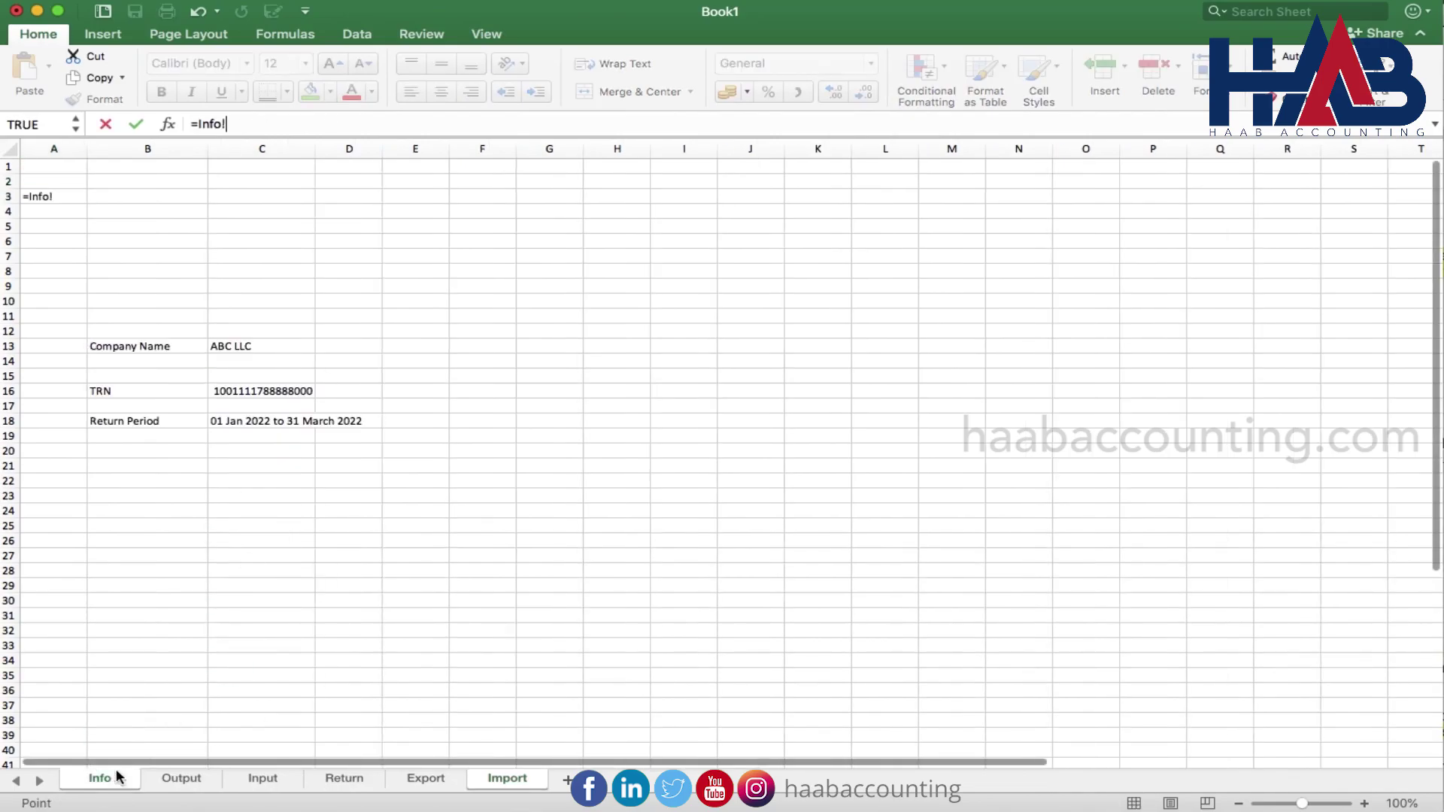
pyautogui.click(287, 422)
pyautogui.press('Return')
# Add headers Customs Declaration No, Customs Authority, HS Code and CIF value in A4:D4
pyautogui.press('super+c')
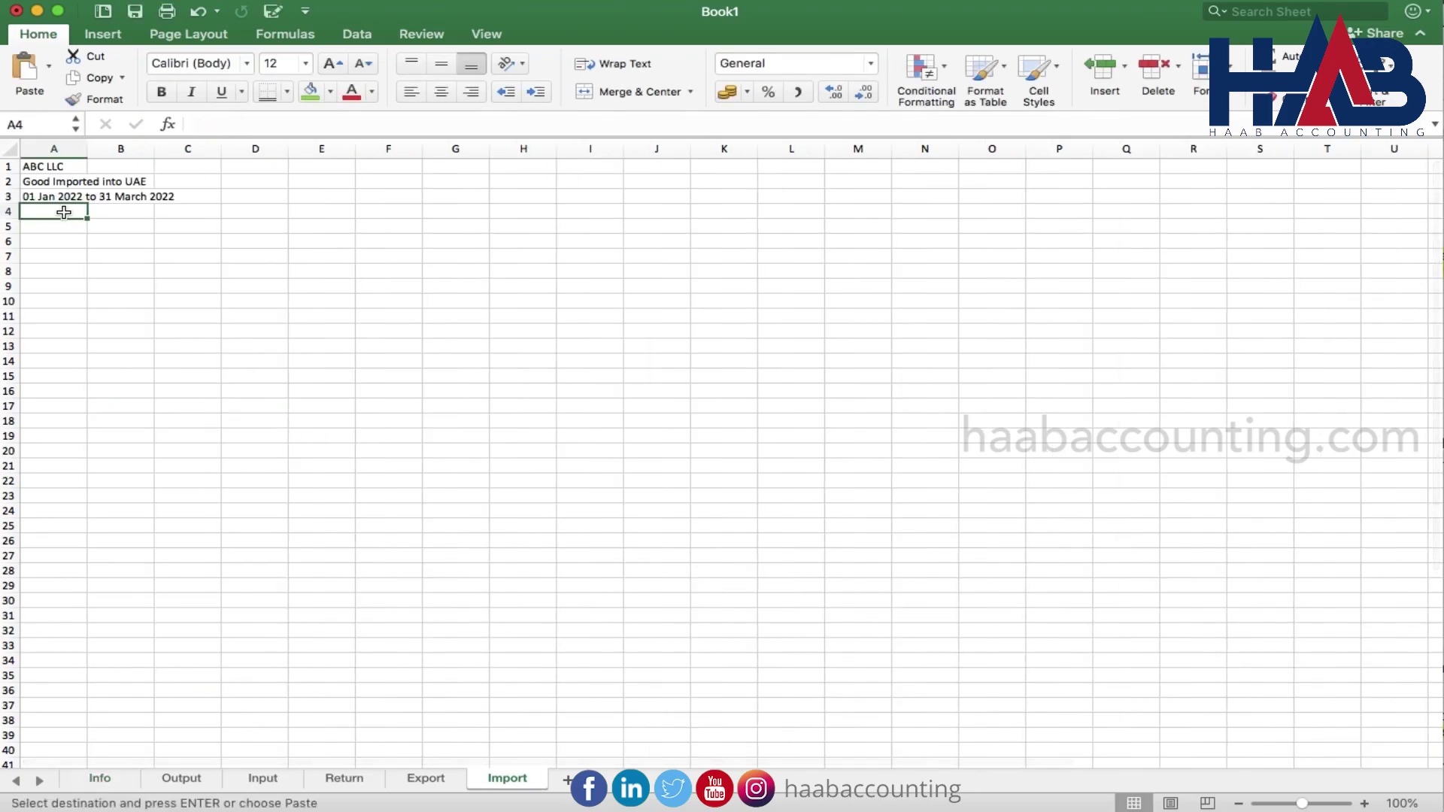
pyautogui.press('super+v')
pyautogui.click(110, 215)
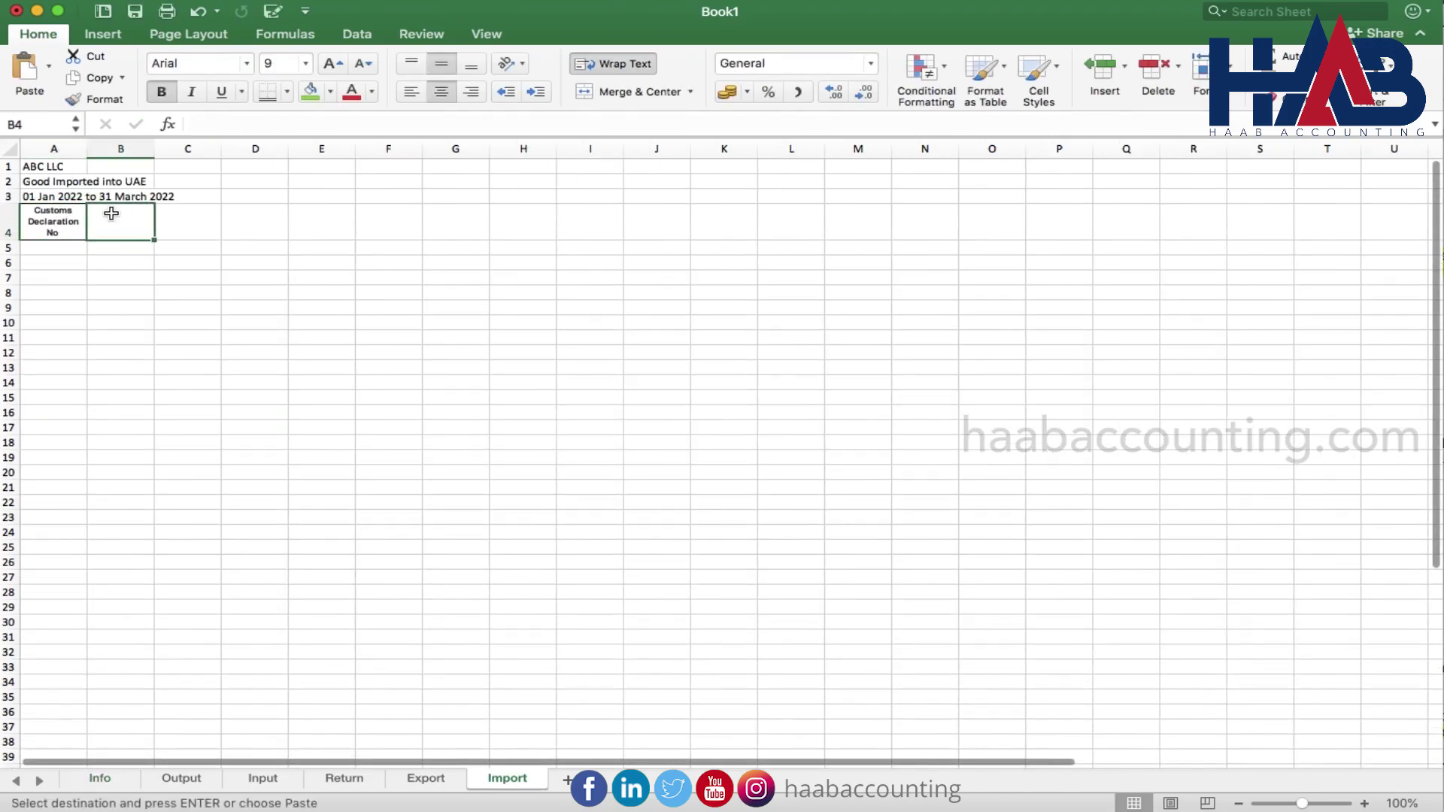
pyautogui.write('Customs Authority')
pyautogui.click(200, 216)
pyautogui.write('HS Code')
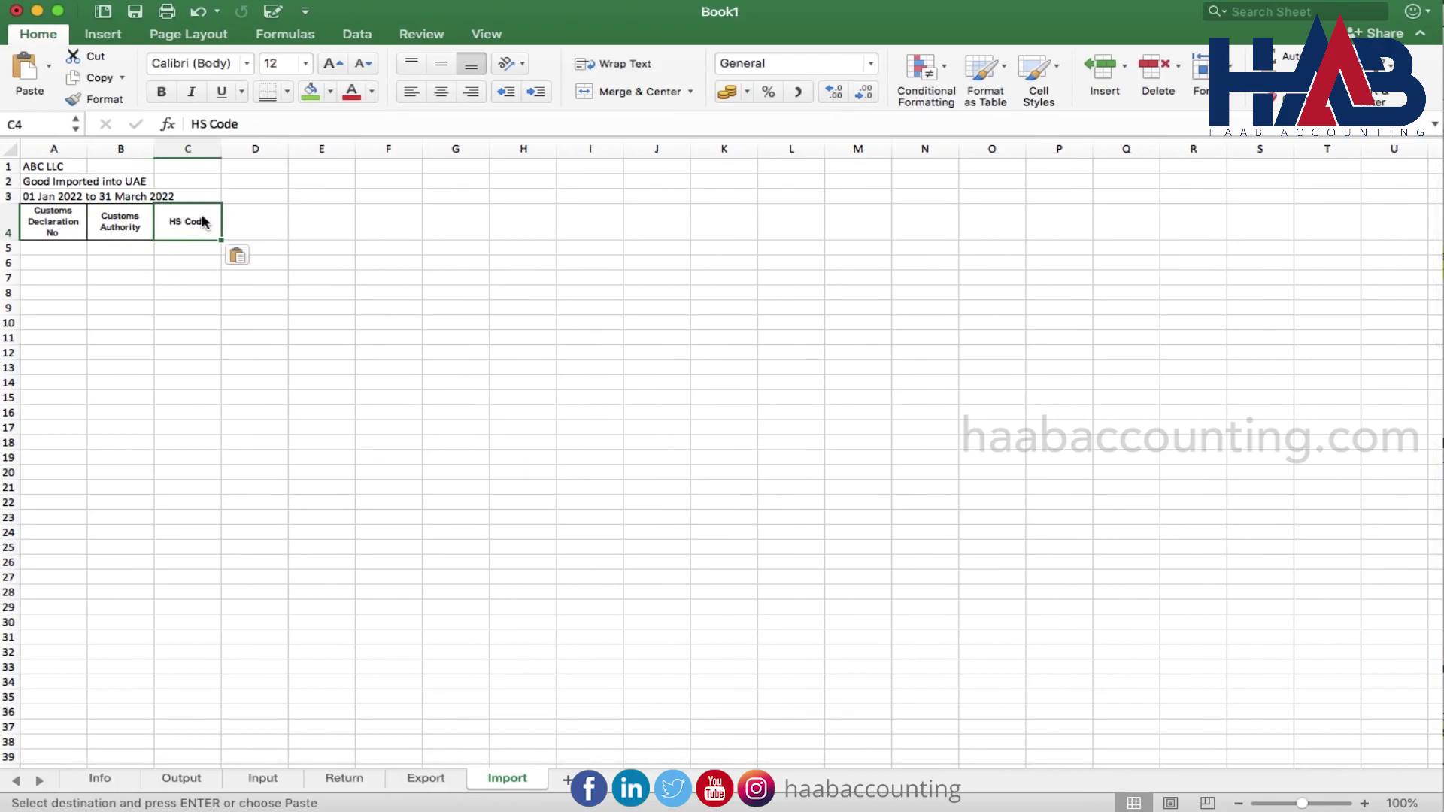
pyautogui.click(264, 219)
pyautogui.write('CIF value')
# Add headers Customs duty, Total value of Import subject to VAT, VAT Rate and VAT amount in E4:H4
pyautogui.click(332, 216)
pyautogui.write('Customs duty')
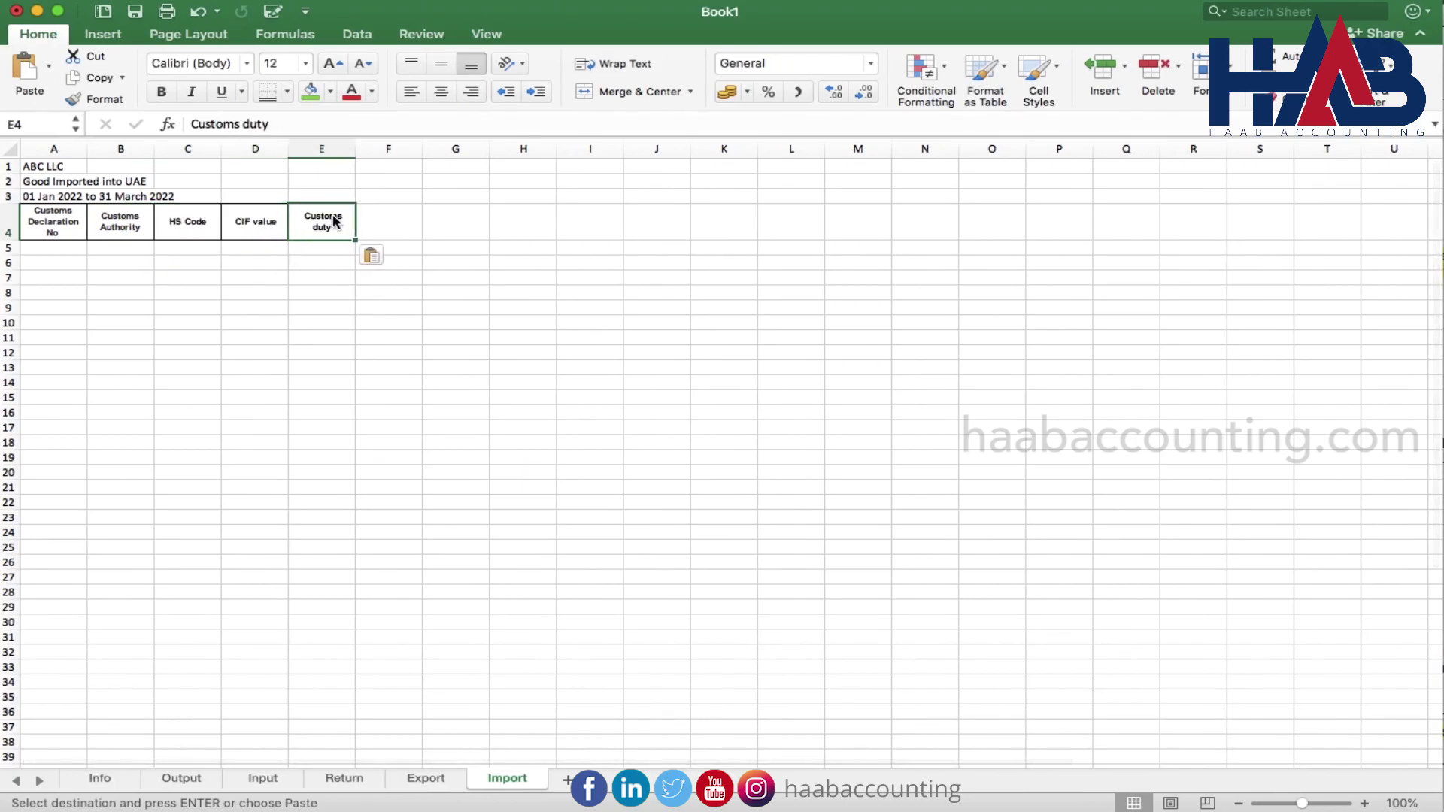
pyautogui.click(403, 218)
pyautogui.press('super+v')
pyautogui.click(462, 222)
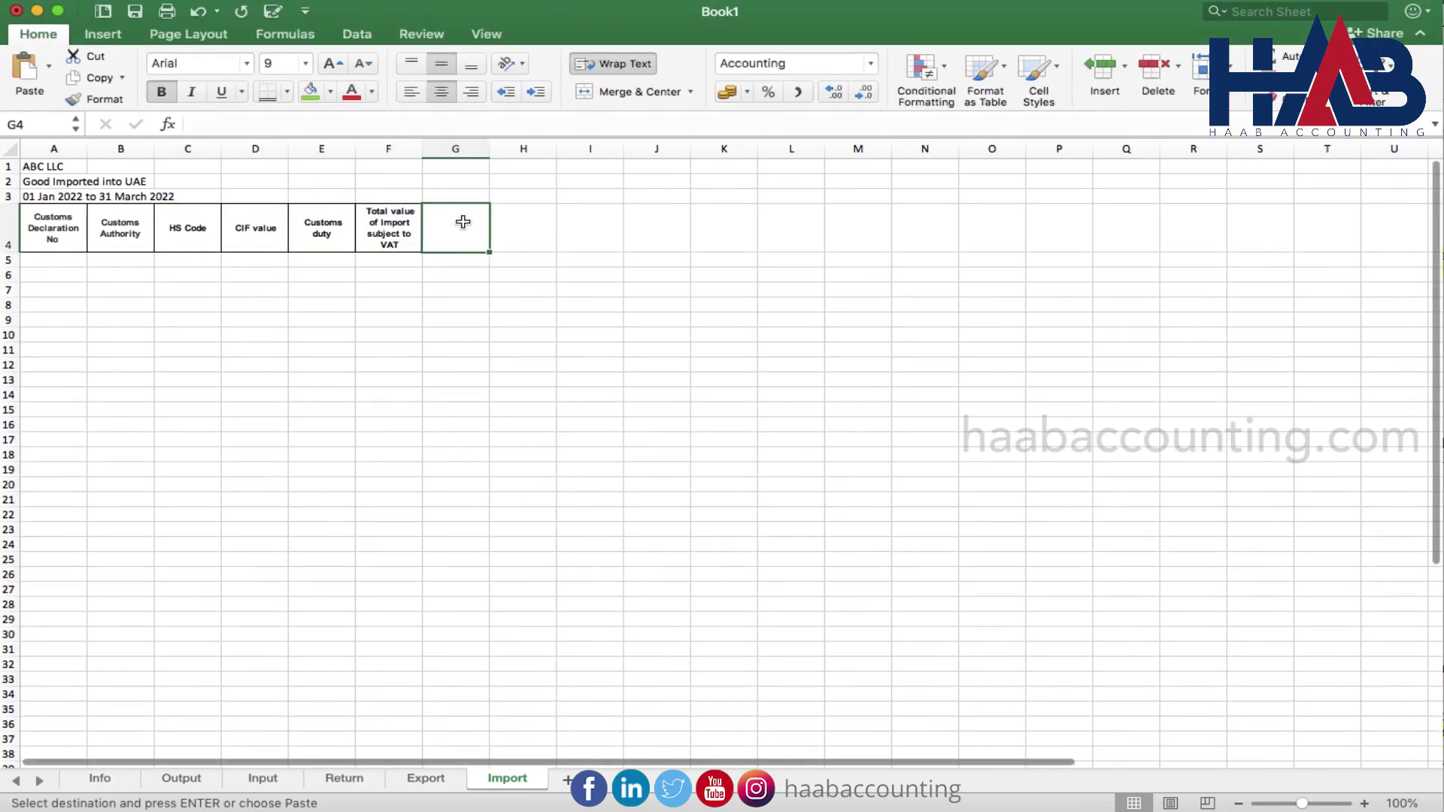
pyautogui.press('super+v')
pyautogui.click(532, 226)
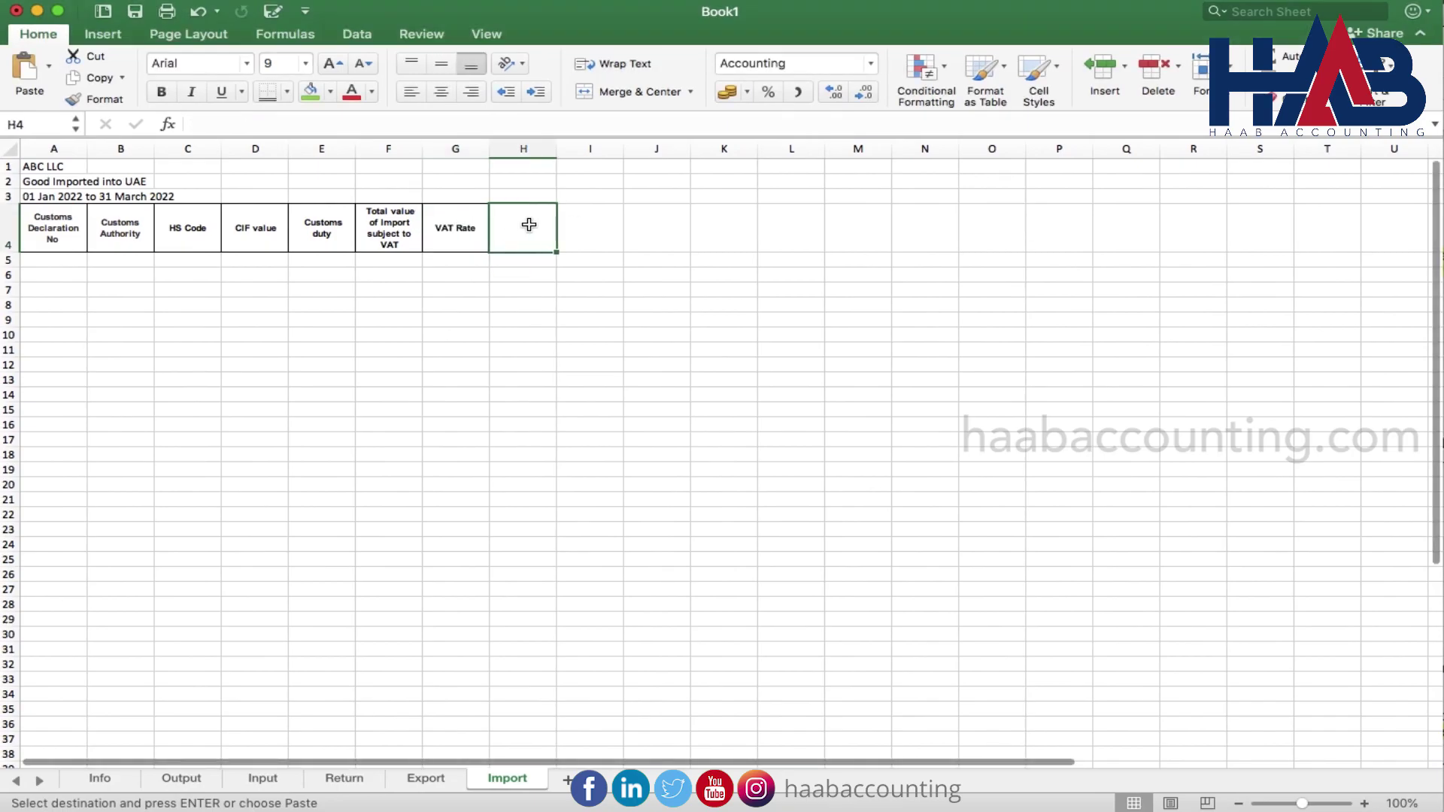
pyautogui.press('super+v')
# Give the Import table A5:H8 All Borders plus a Bottom Double Border
pyautogui.moveTo(58, 266)
pyautogui.mouseDown()
pyautogui.moveTo(303, 354)
pyautogui.moveTo(480, 301)
pyautogui.moveTo(513, 308)
pyautogui.mouseUp()
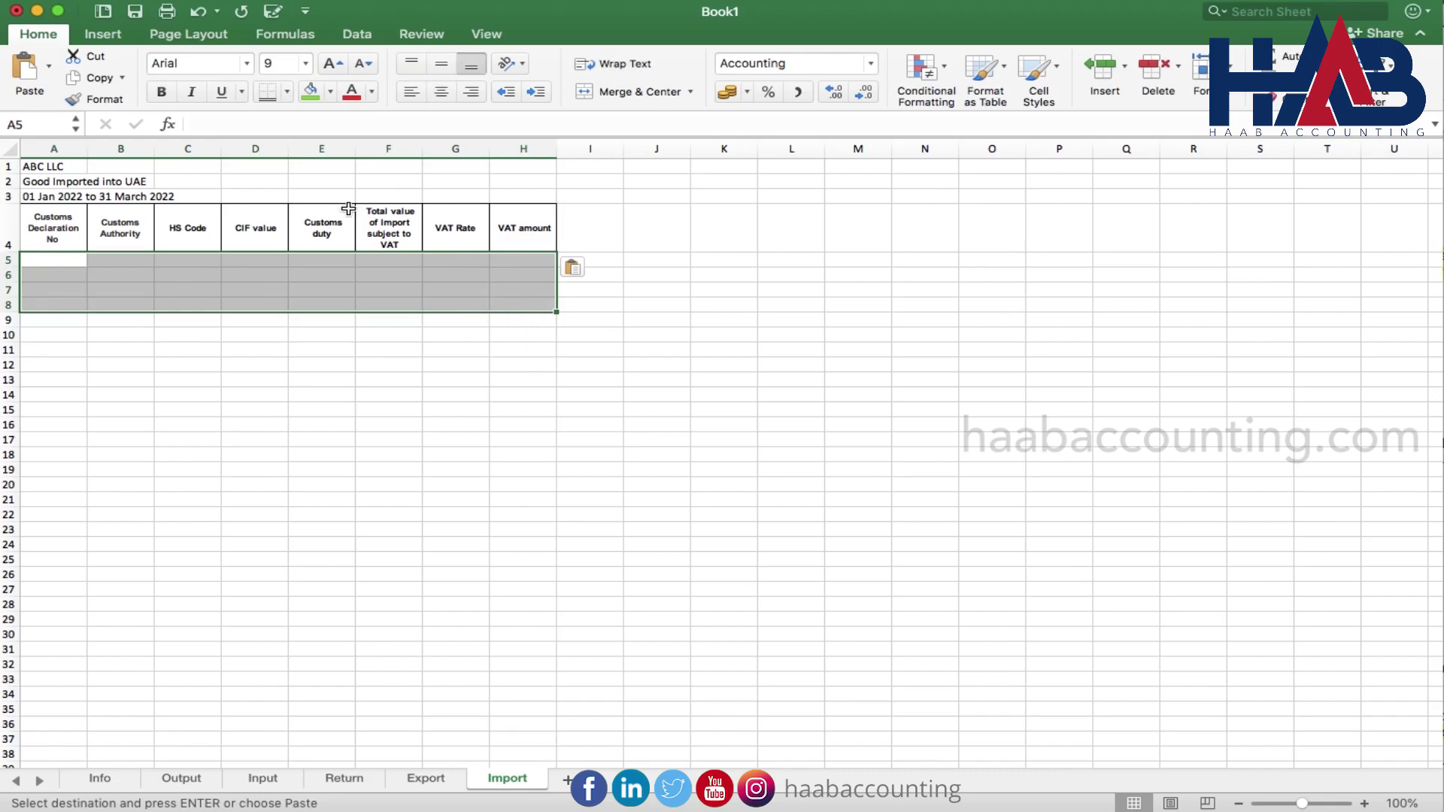
pyautogui.click(288, 92)
pyautogui.press('Return')
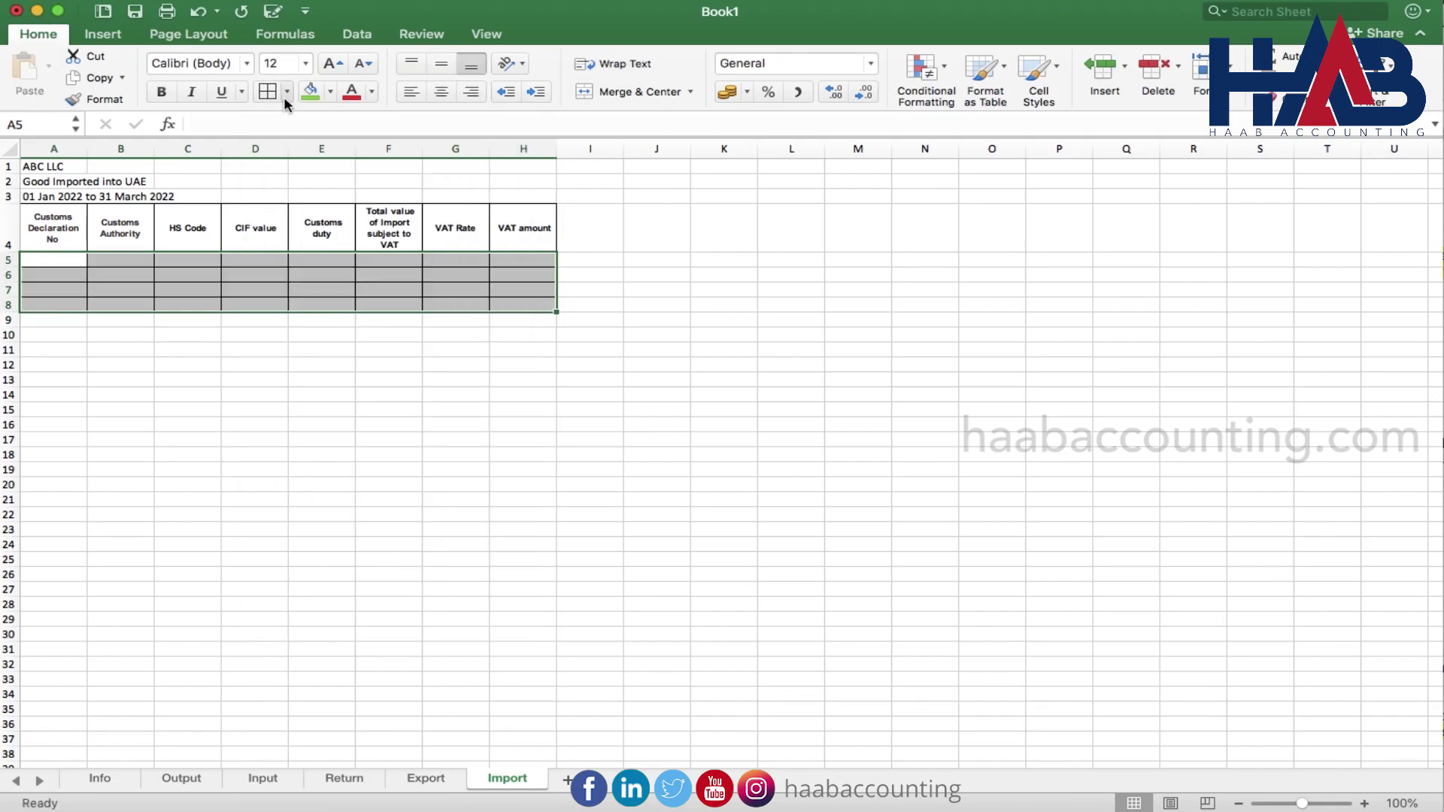
pyautogui.click(282, 97)
pyautogui.click(318, 344)
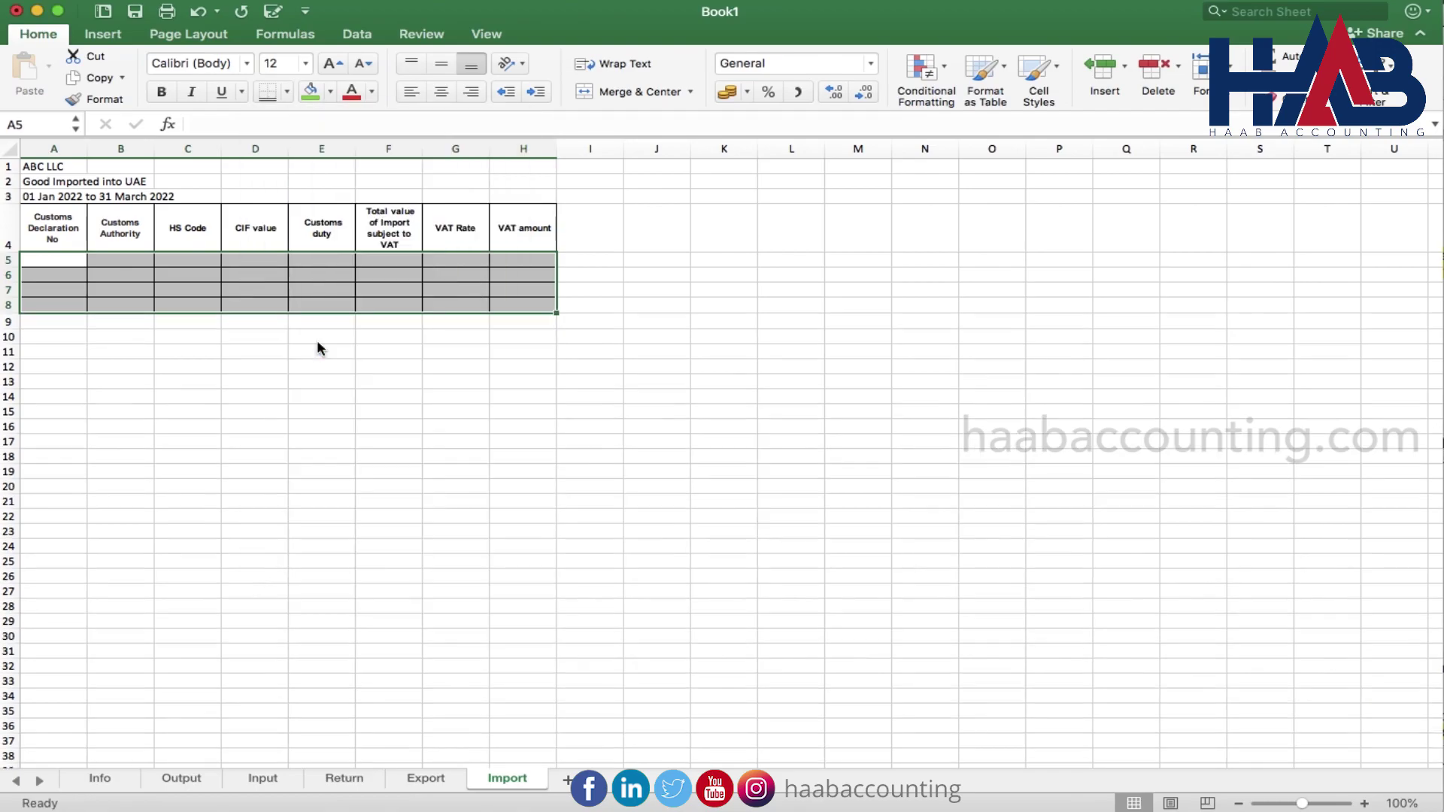
pyautogui.click(388, 351)
pyautogui.click(41, 167)
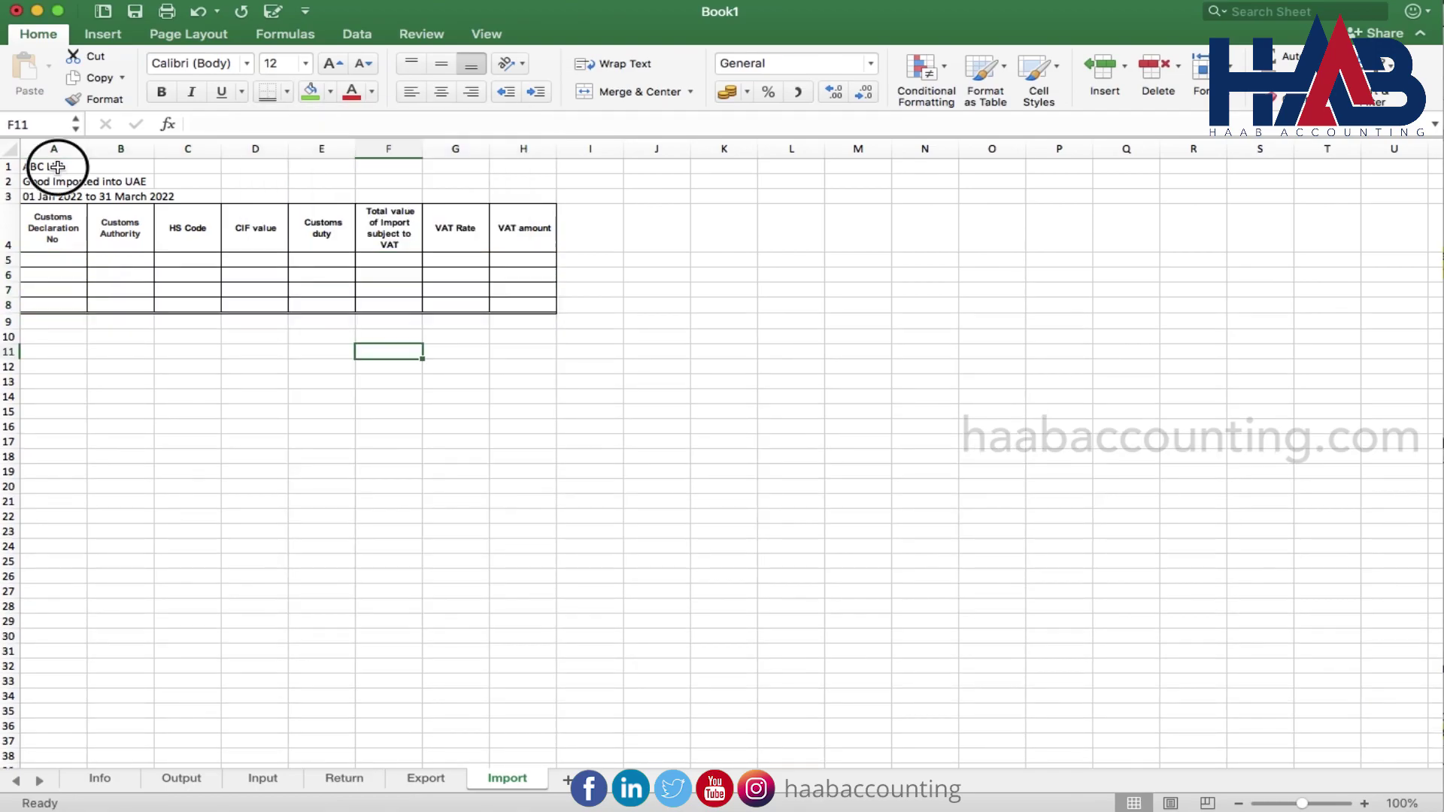
pyautogui.click(56, 194)
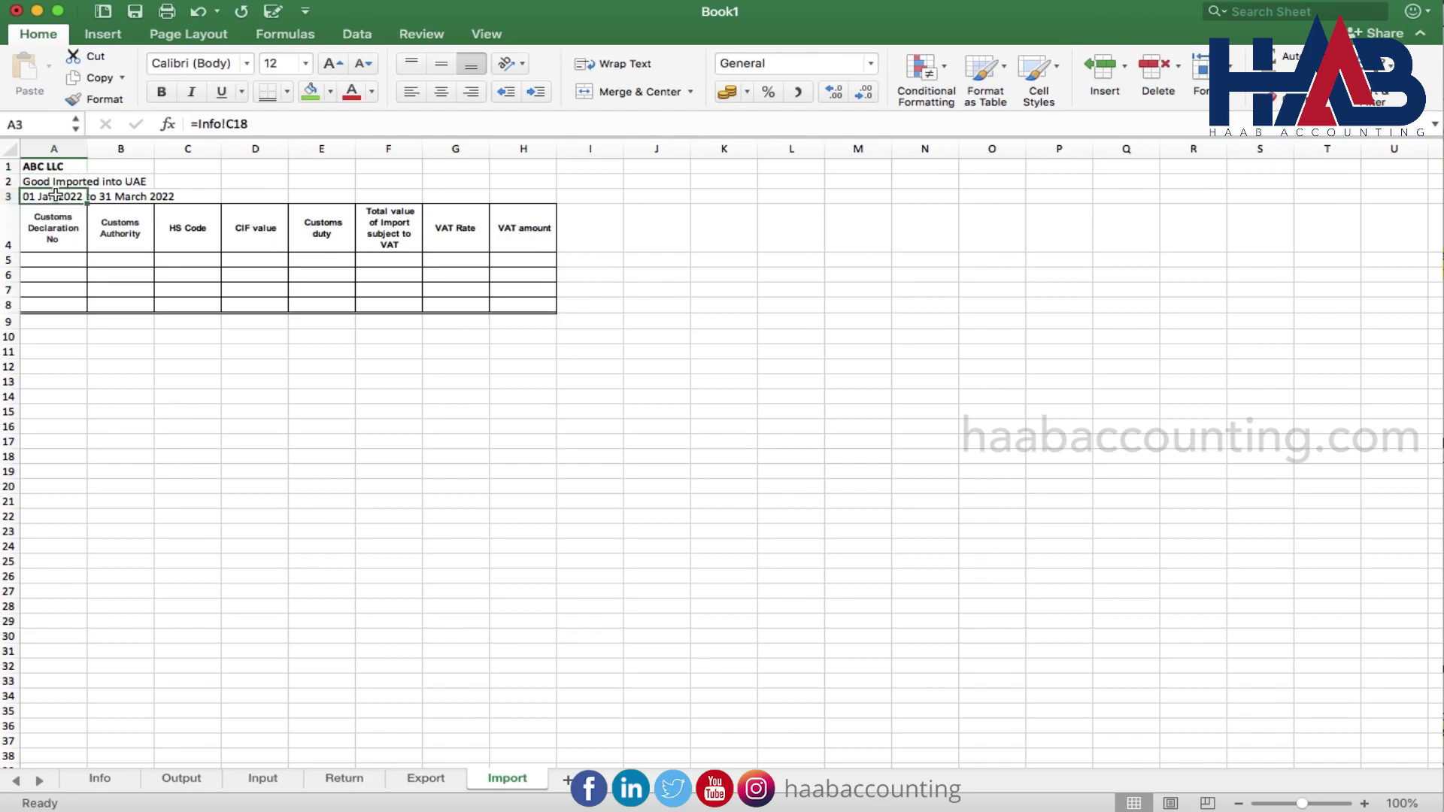
pyautogui.click(64, 180)
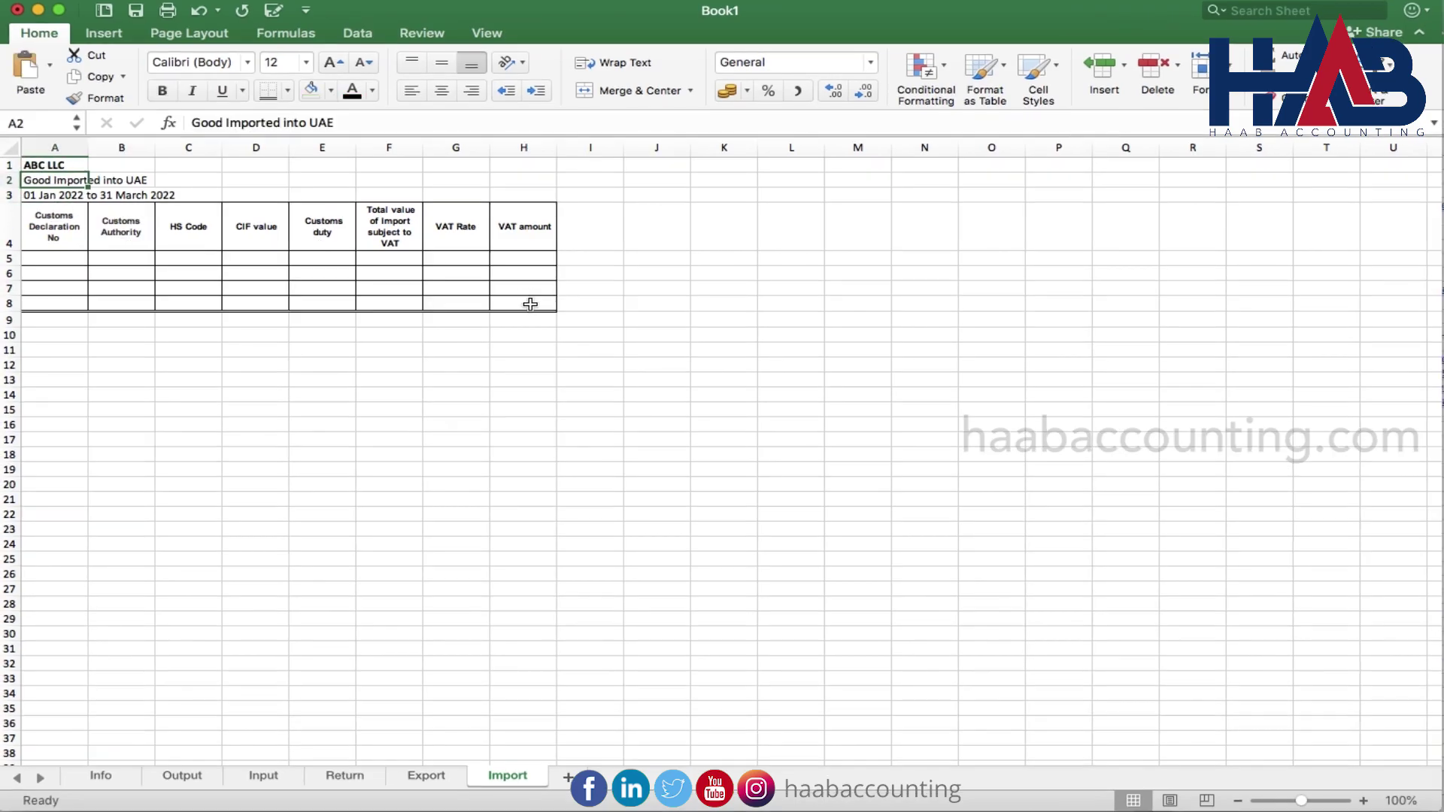
# Enter =SUM(H5:H7) in H8, applying Comma Style and bold
pyautogui.click(529, 302)
pyautogui.write('=SUM(')
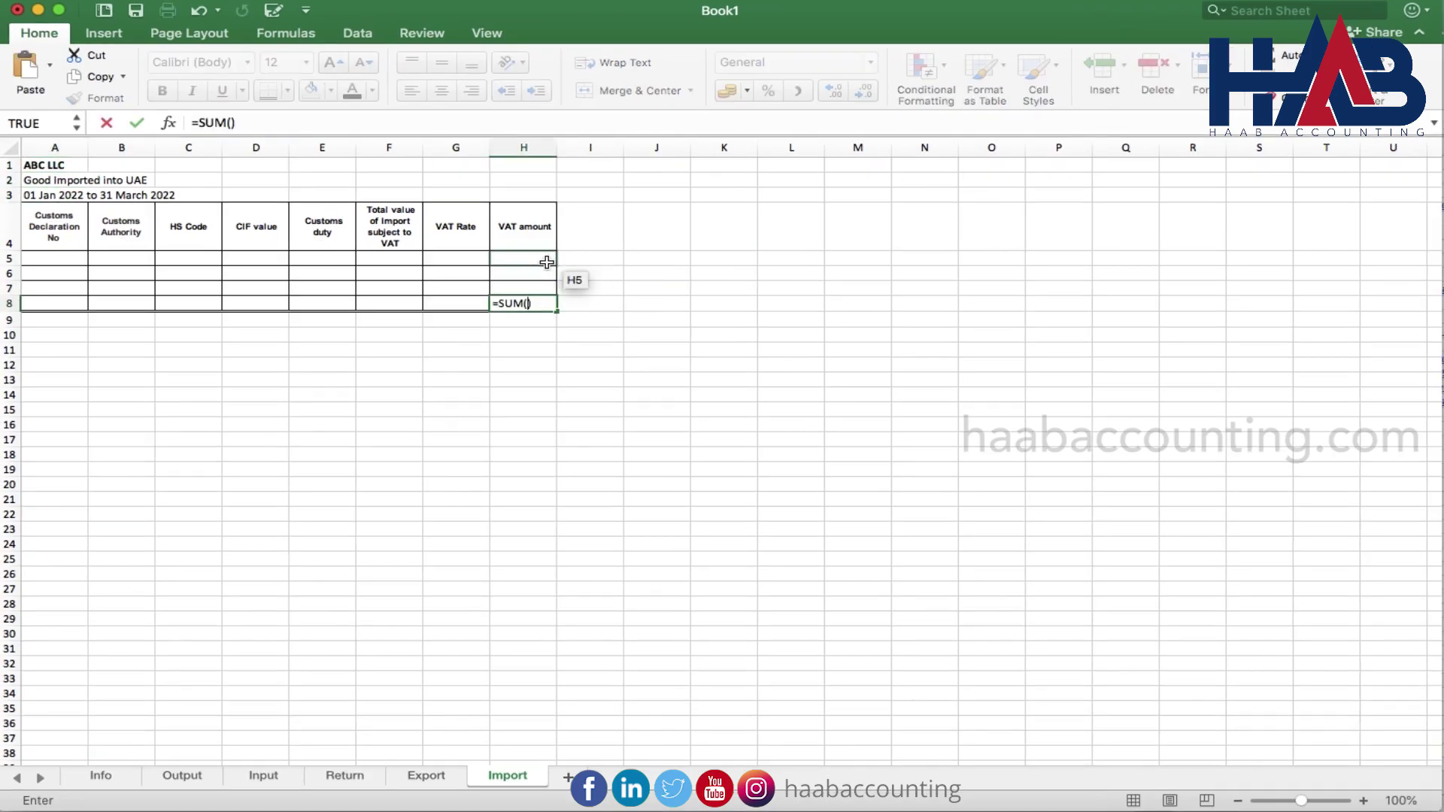
pyautogui.moveTo(526, 260); pyautogui.dragTo(531, 300)
pyautogui.press('Up')
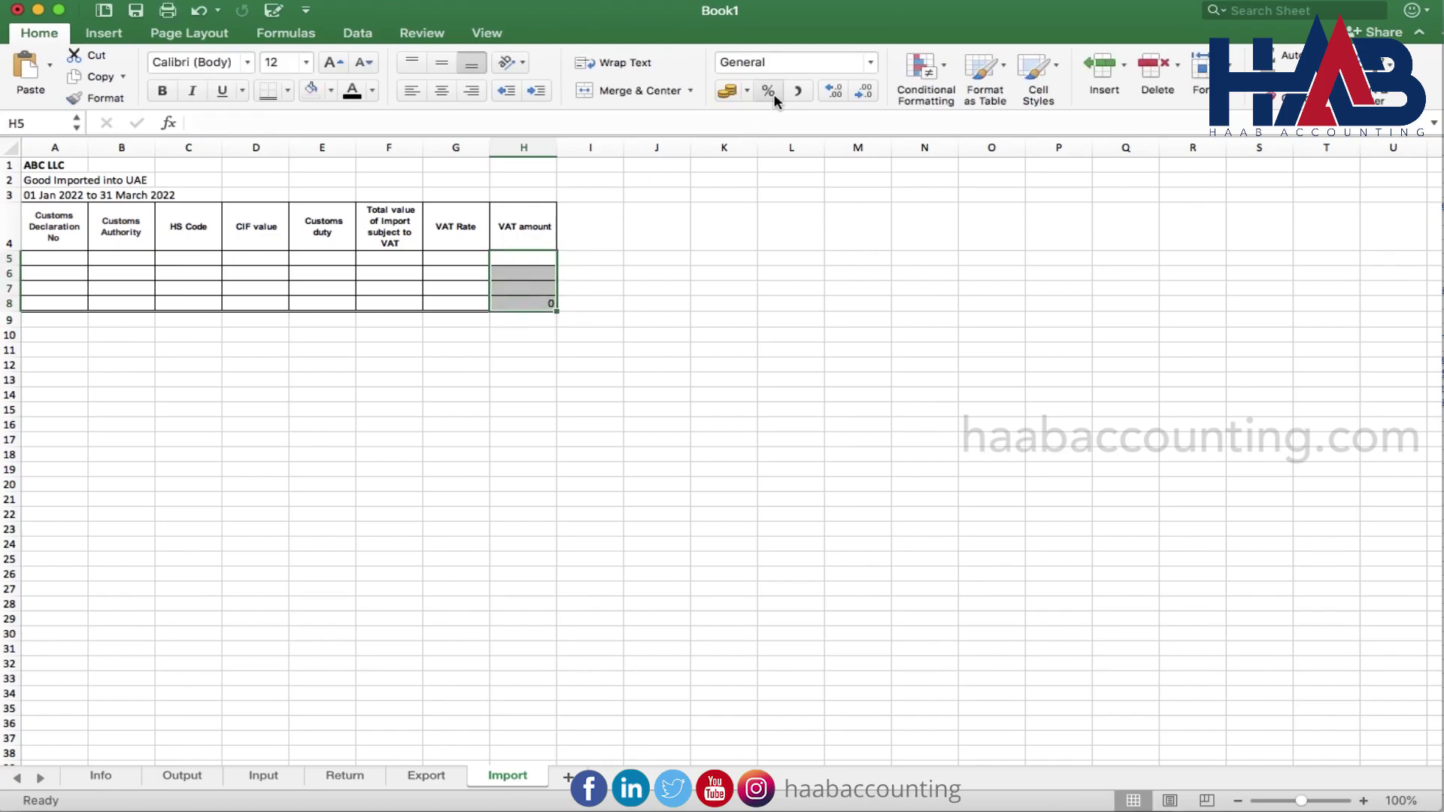
pyautogui.click(795, 96)
pyautogui.click(517, 301)
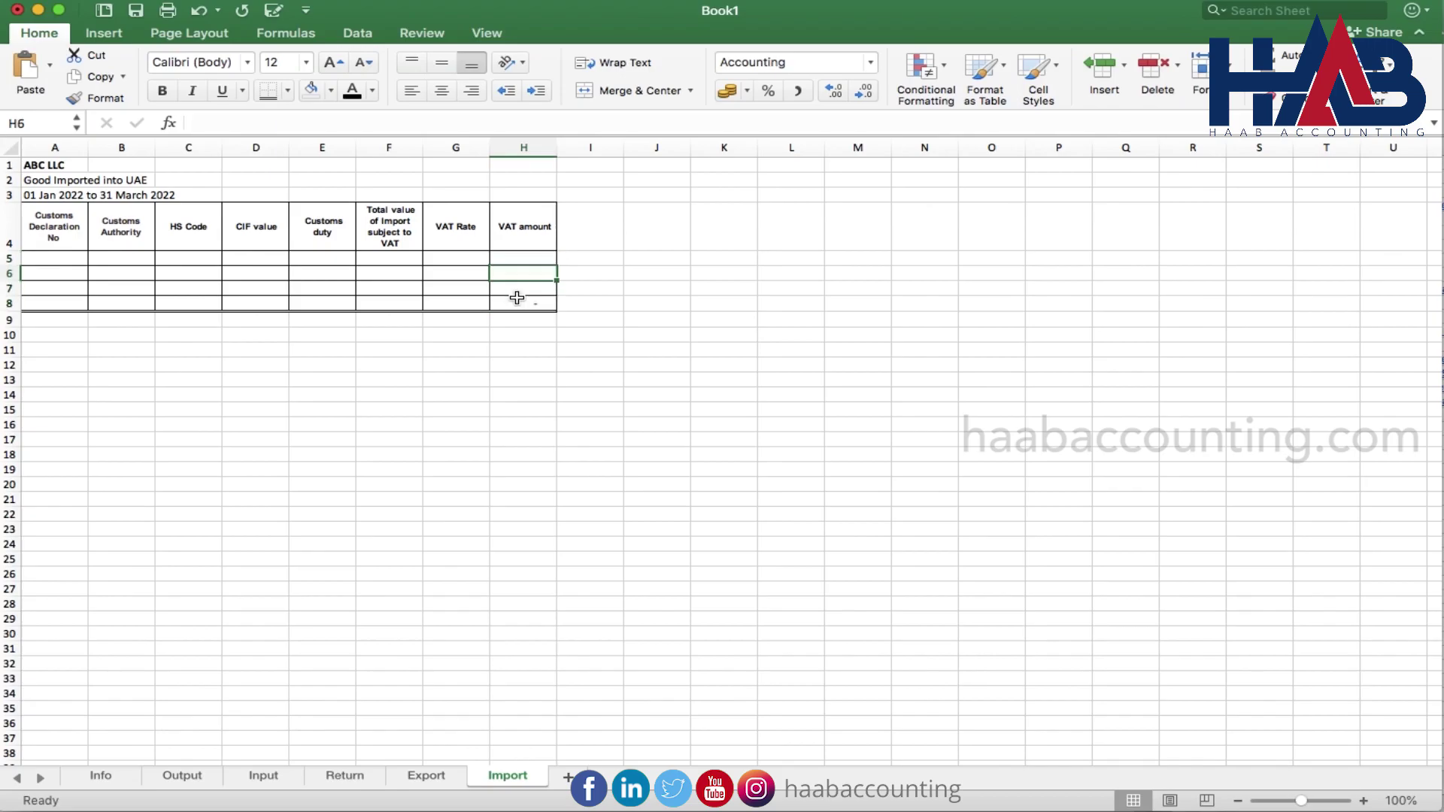
pyautogui.press('super+b')
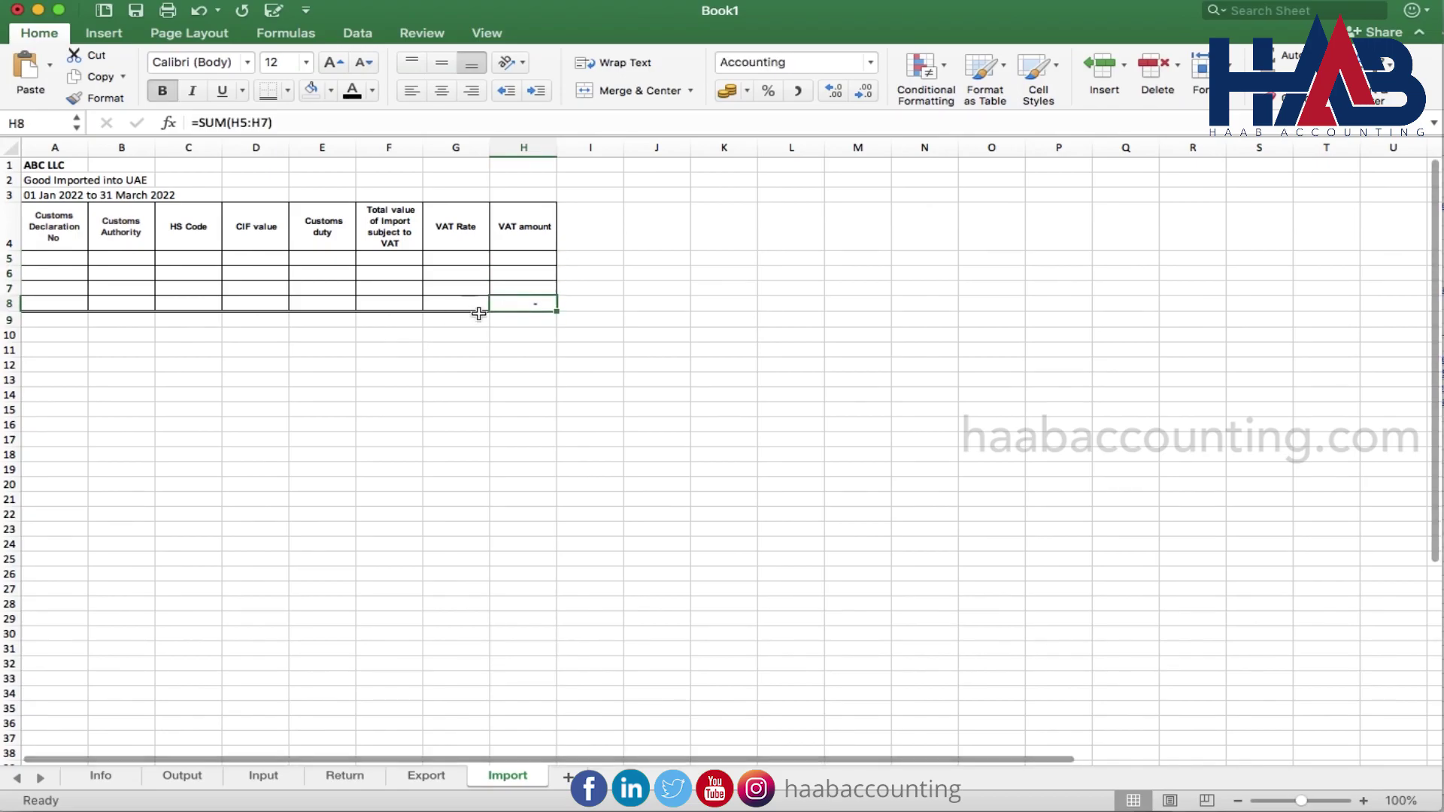
# Copy the H8 total formula into F8, E8 and D8
pyautogui.press('super+c')
pyautogui.press('Left')
pyautogui.press('Left')
pyautogui.press('super+v')
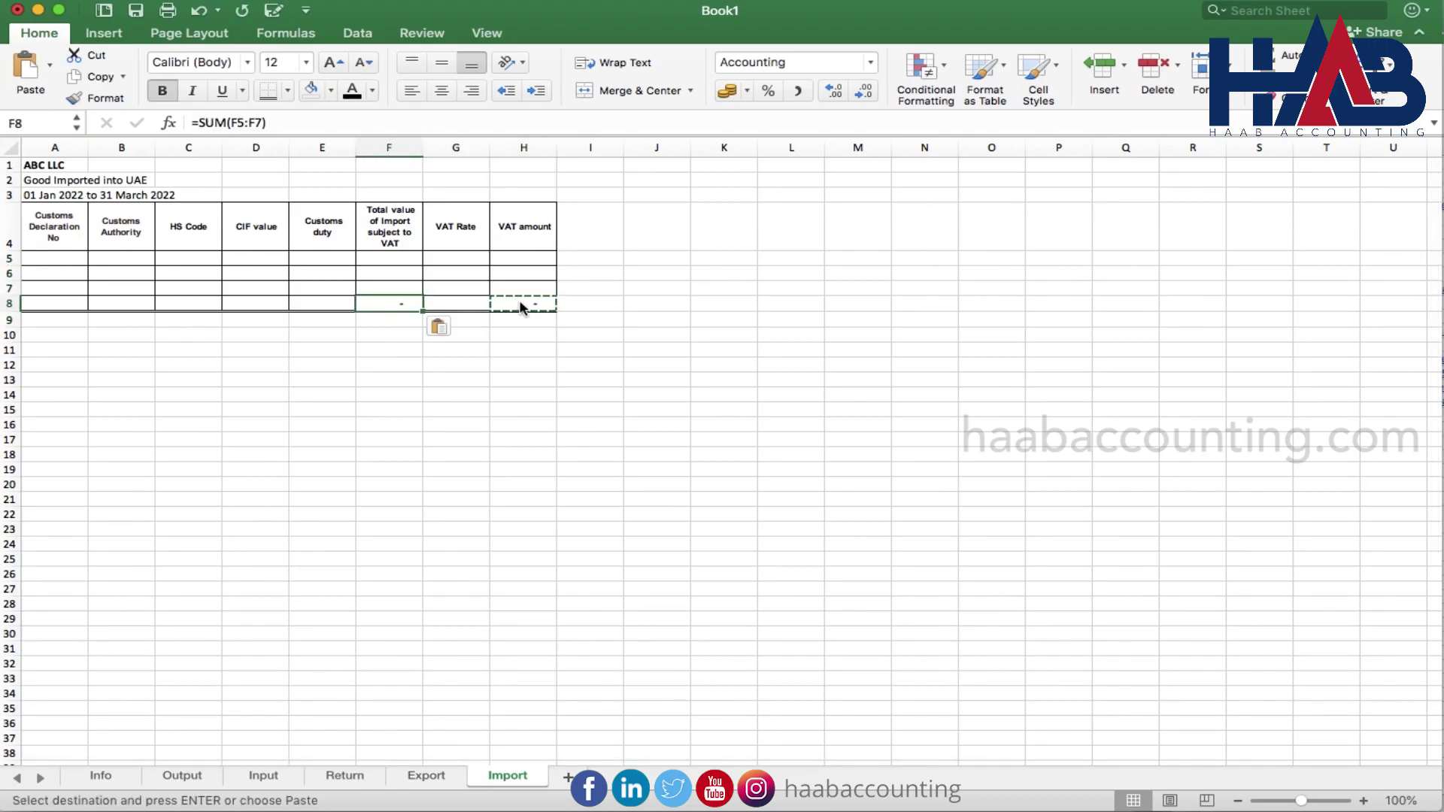
pyautogui.press('Left')
pyautogui.press('super+v')
pyautogui.press('Left')
pyautogui.press('super+v')
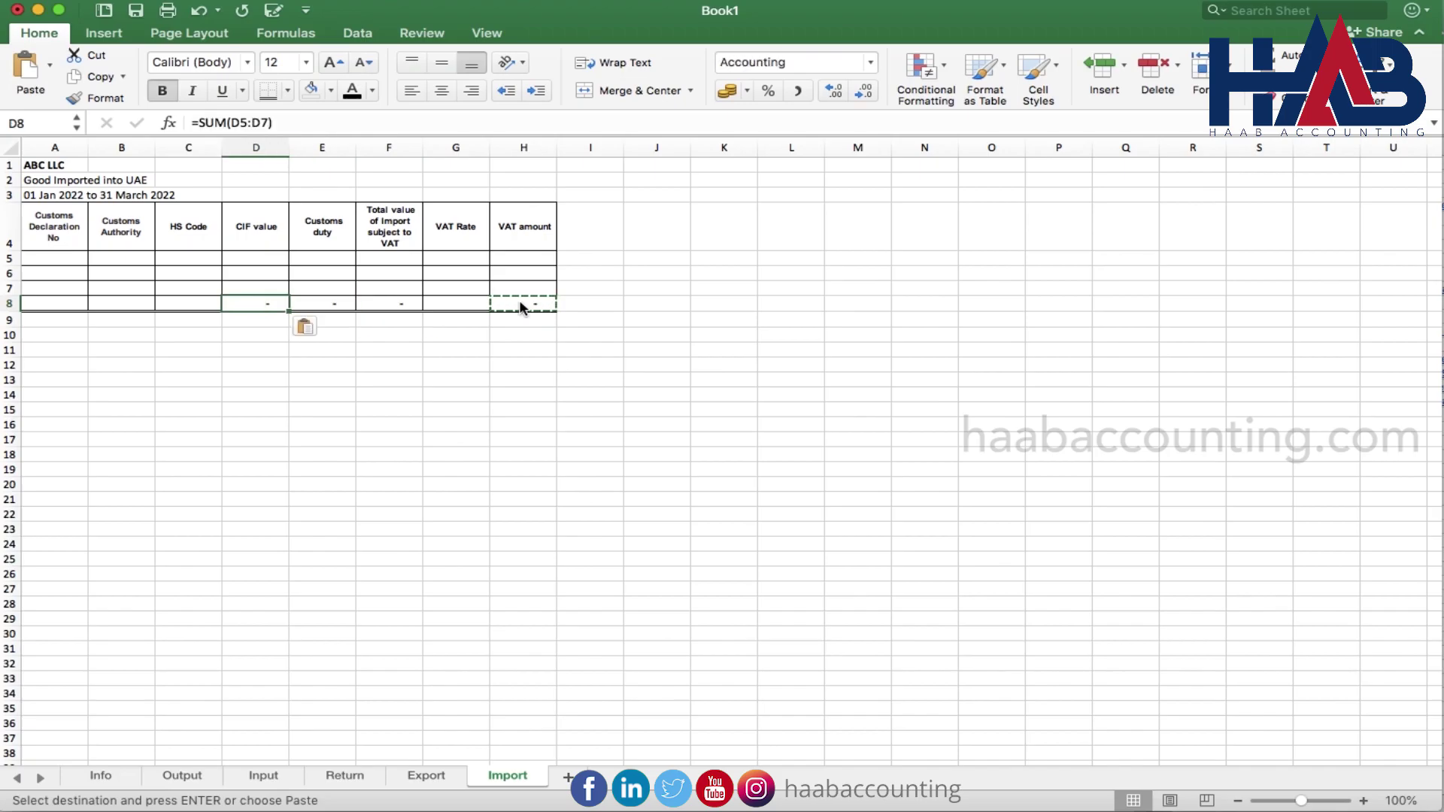
# Type a bold 'Total' label in A8, then go to the Output sheet
pyautogui.click(63, 303)
pyautogui.write('Total')
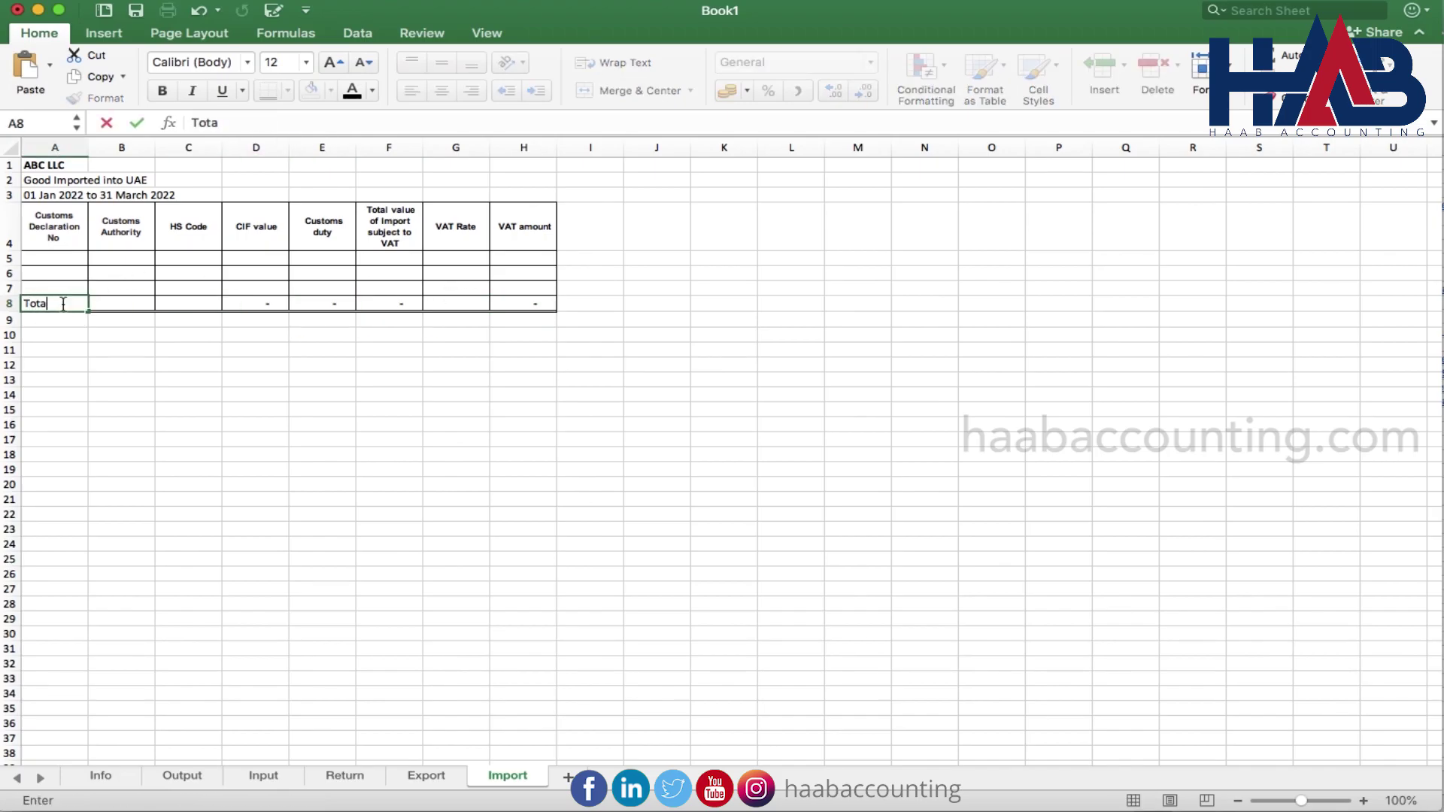
pyautogui.press('Return')
pyautogui.click(64, 306)
pyautogui.press('super+b')
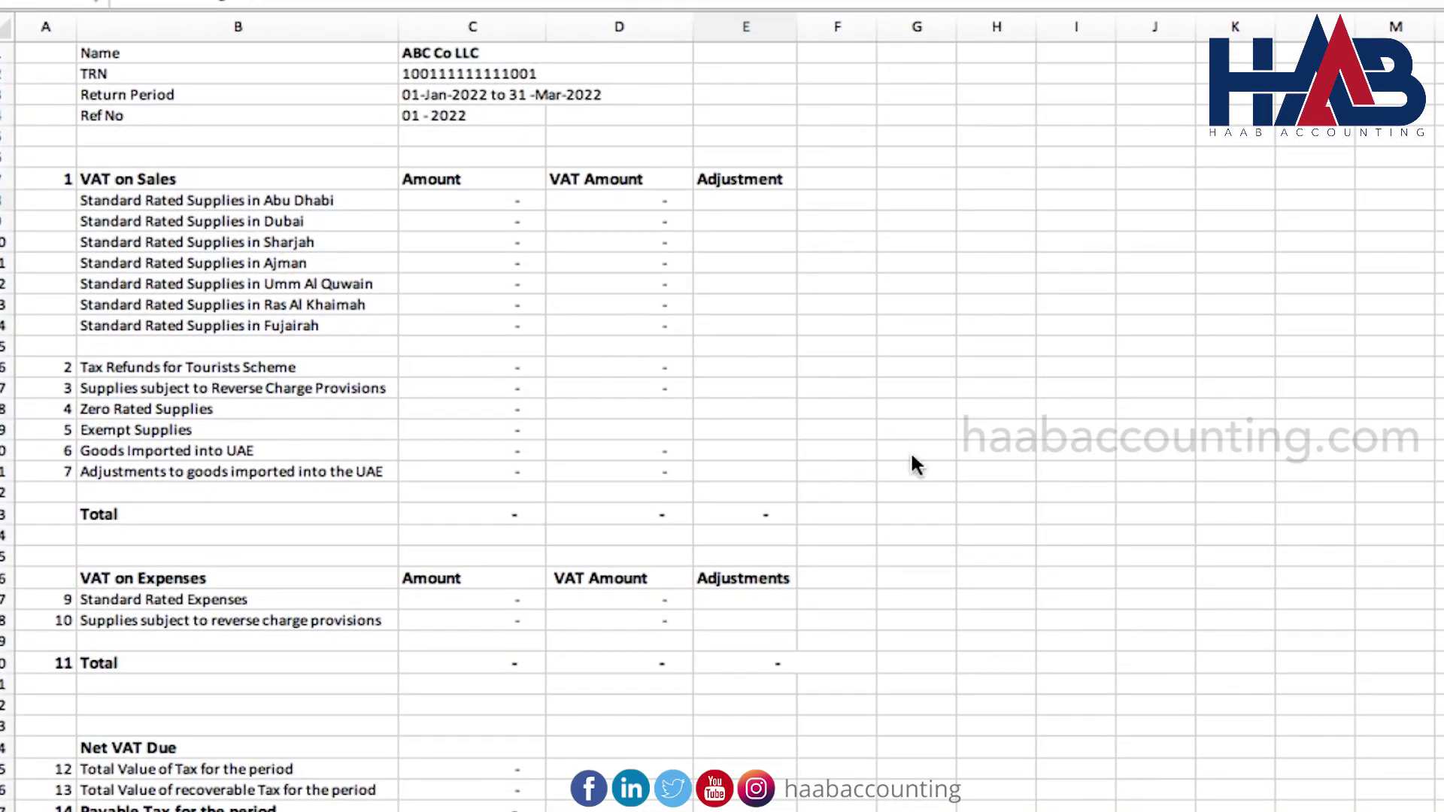
pyautogui.scroll(-2, 912, 459)
pyautogui.scroll(2, 912, 459)
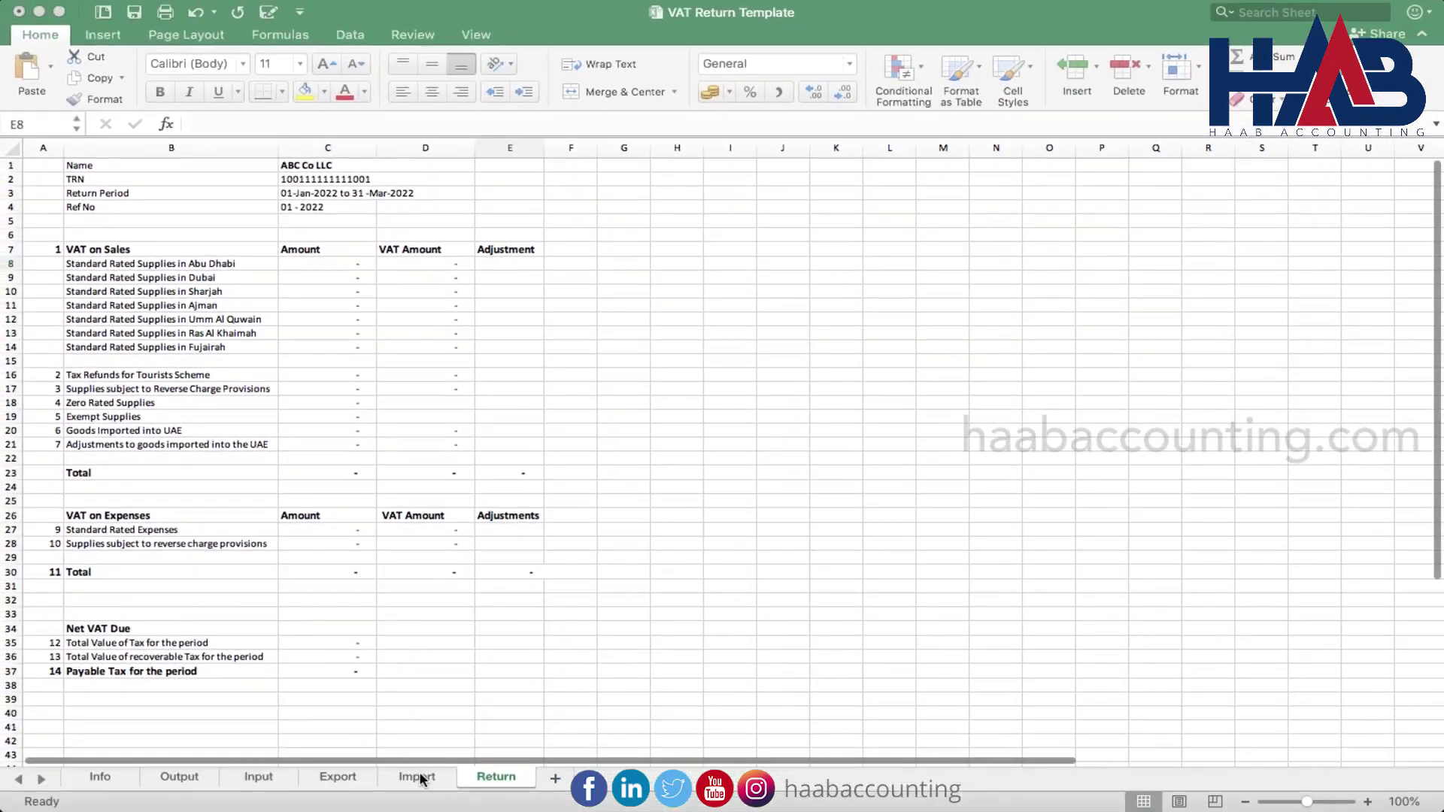
pyautogui.click(419, 780)
pyautogui.click(163, 780)
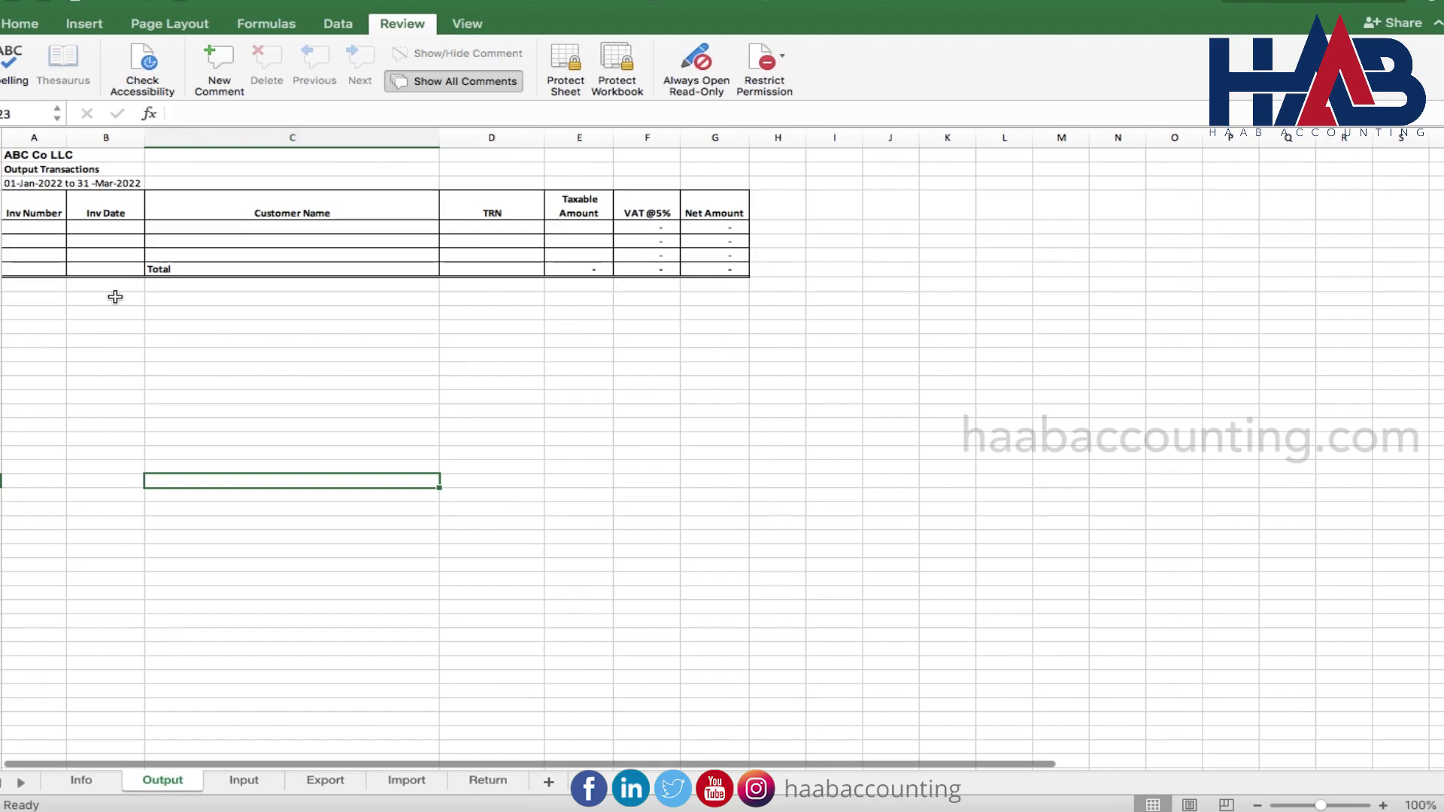
# Enter invoice numbers 1003, 1004 and 1005 in A5:A7
pyautogui.click(52, 232)
pyautogui.write('1003')
pyautogui.press('Return')
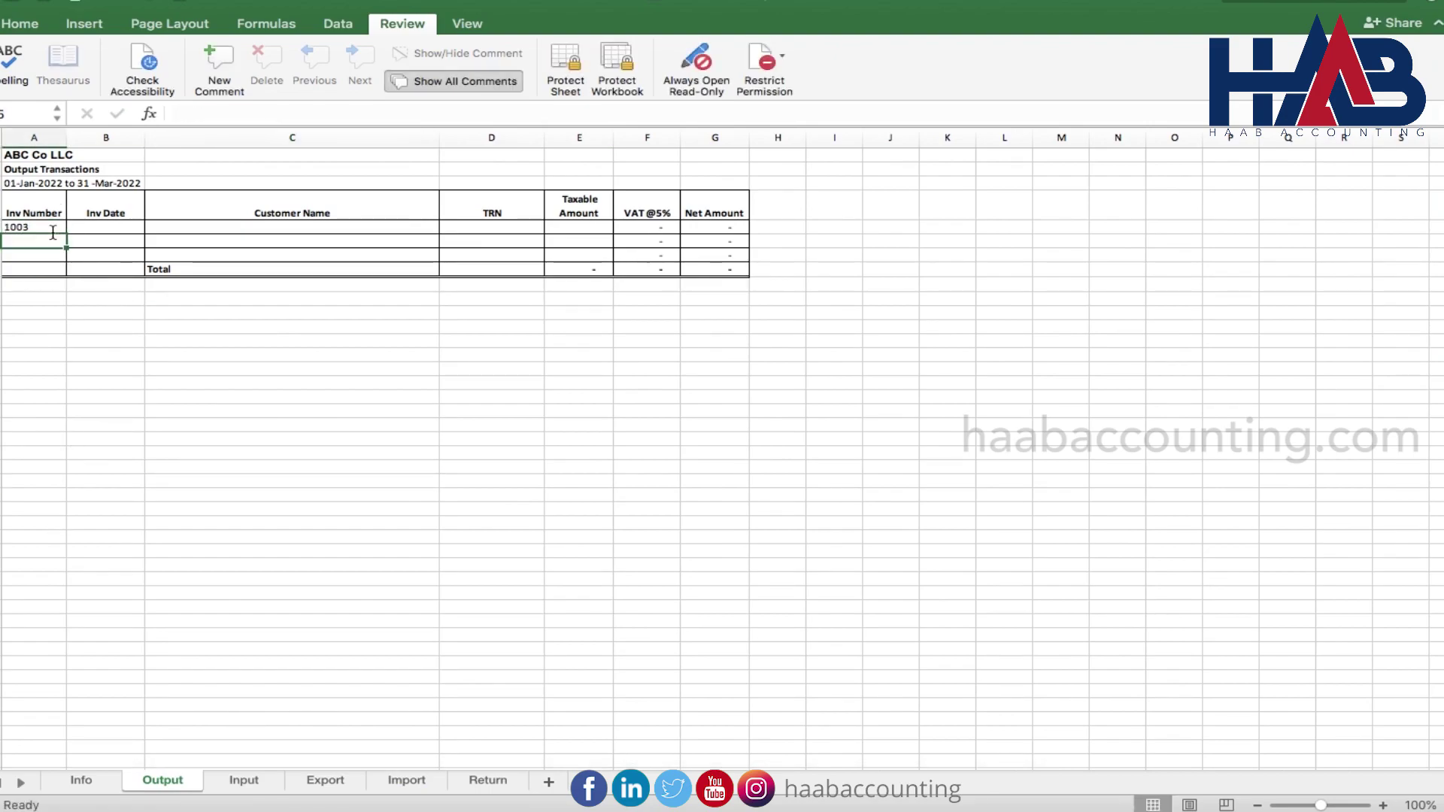
pyautogui.write('1004')
pyautogui.press('Return')
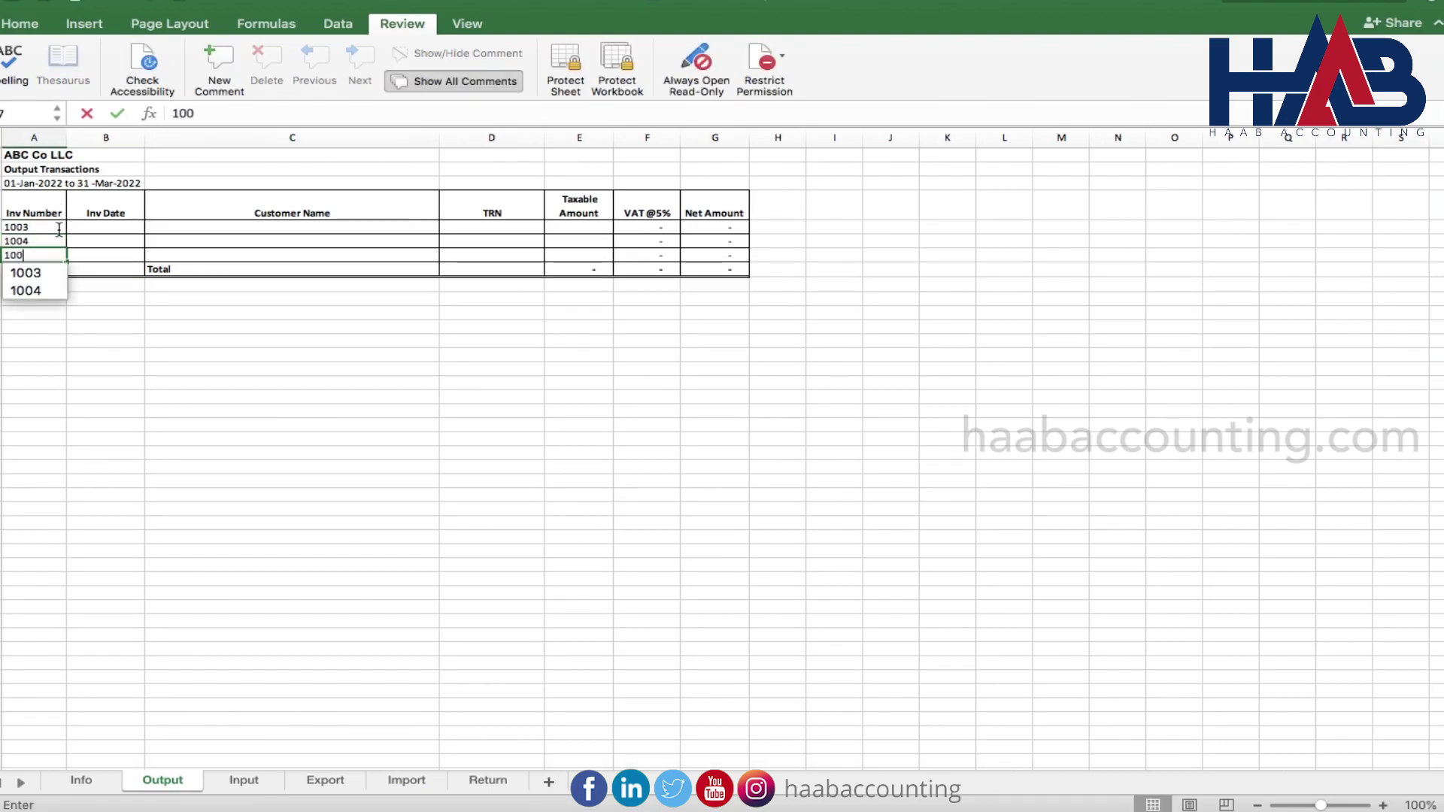
pyautogui.write('1005')
# Enter 1-1-22 in B5 and format it with the 14-Mar-12 date style to show 01-Jan-22
pyautogui.click(105, 227)
pyautogui.write('1-1-22')
pyautogui.press('Return')
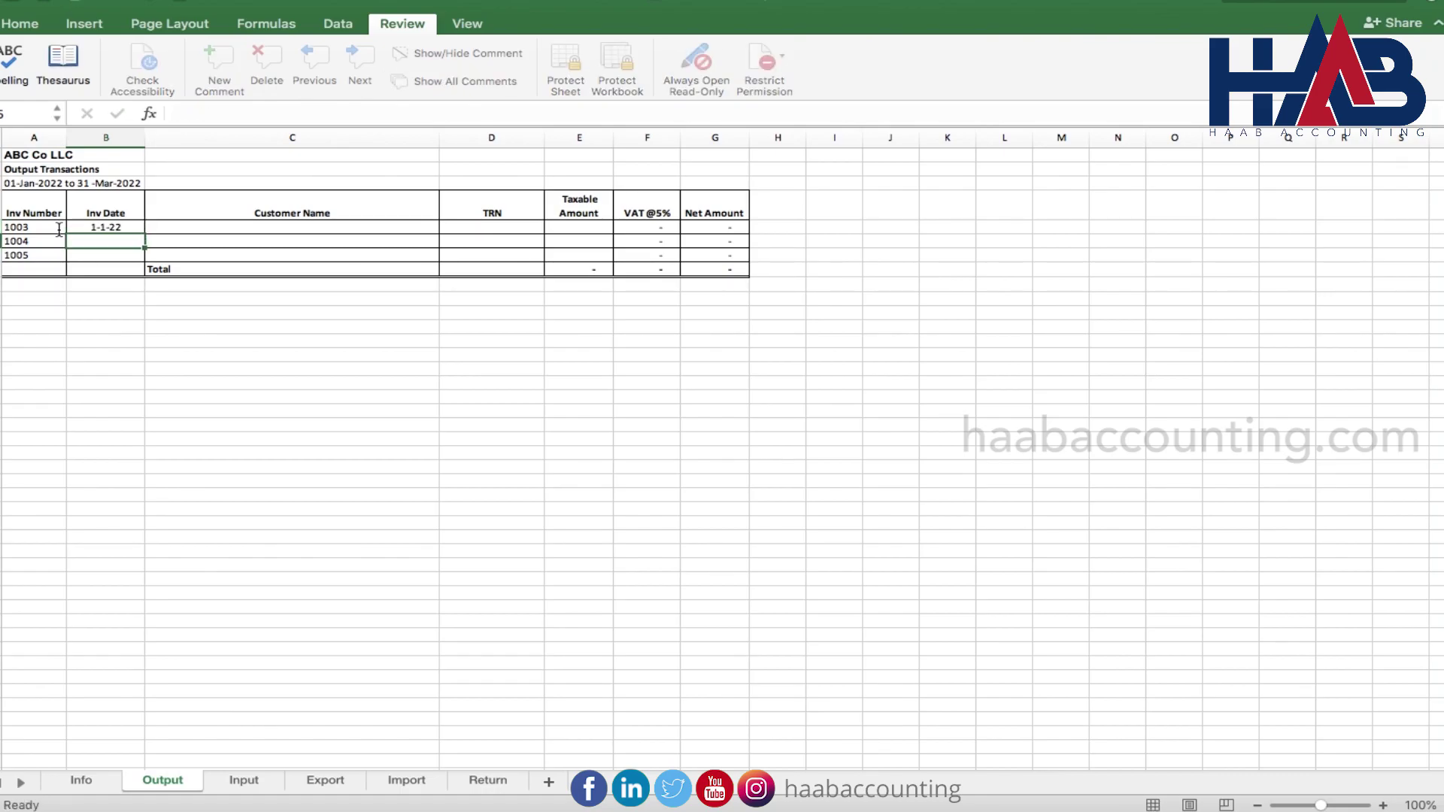
pyautogui.rightClick(100, 226)
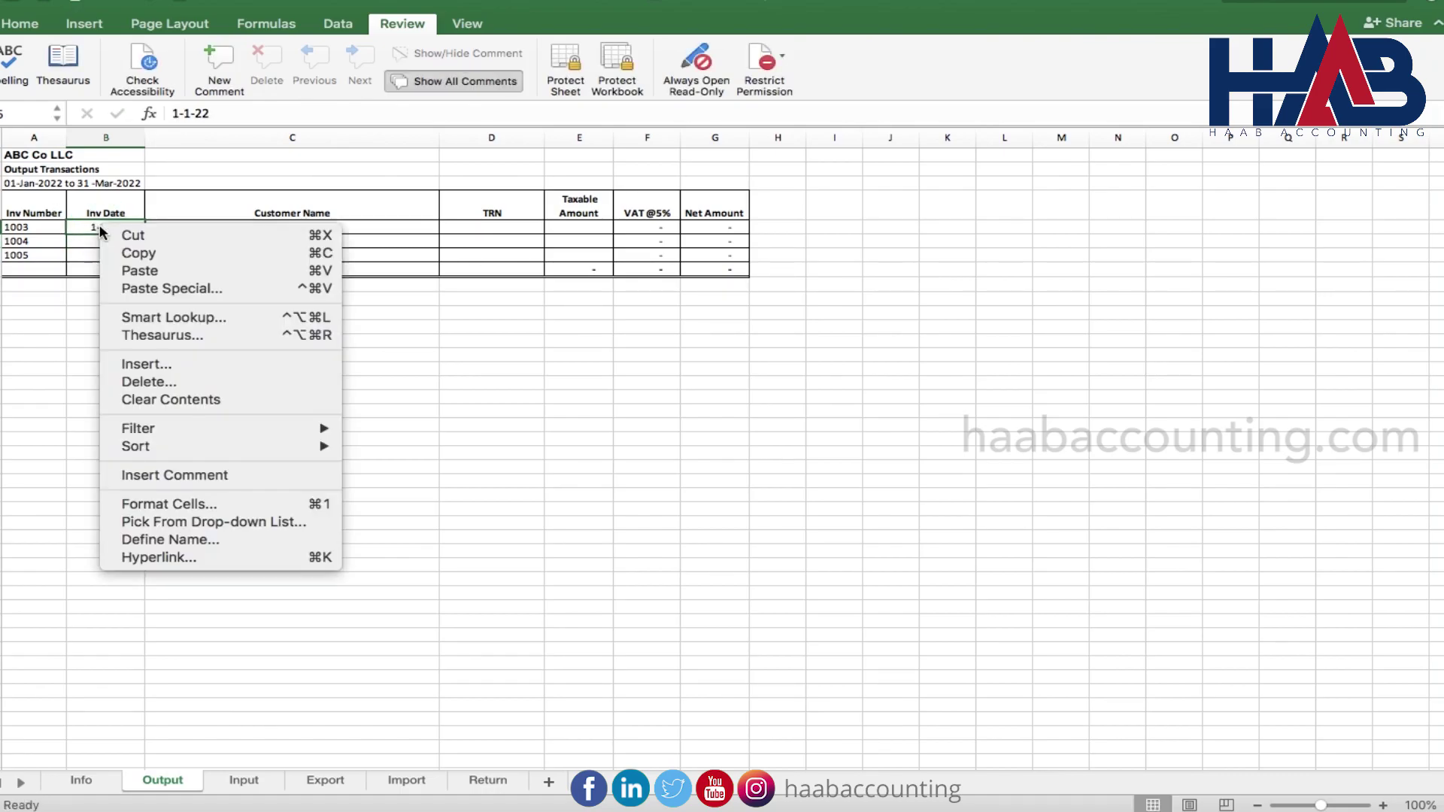
pyautogui.click(202, 503)
pyautogui.click(52, 386)
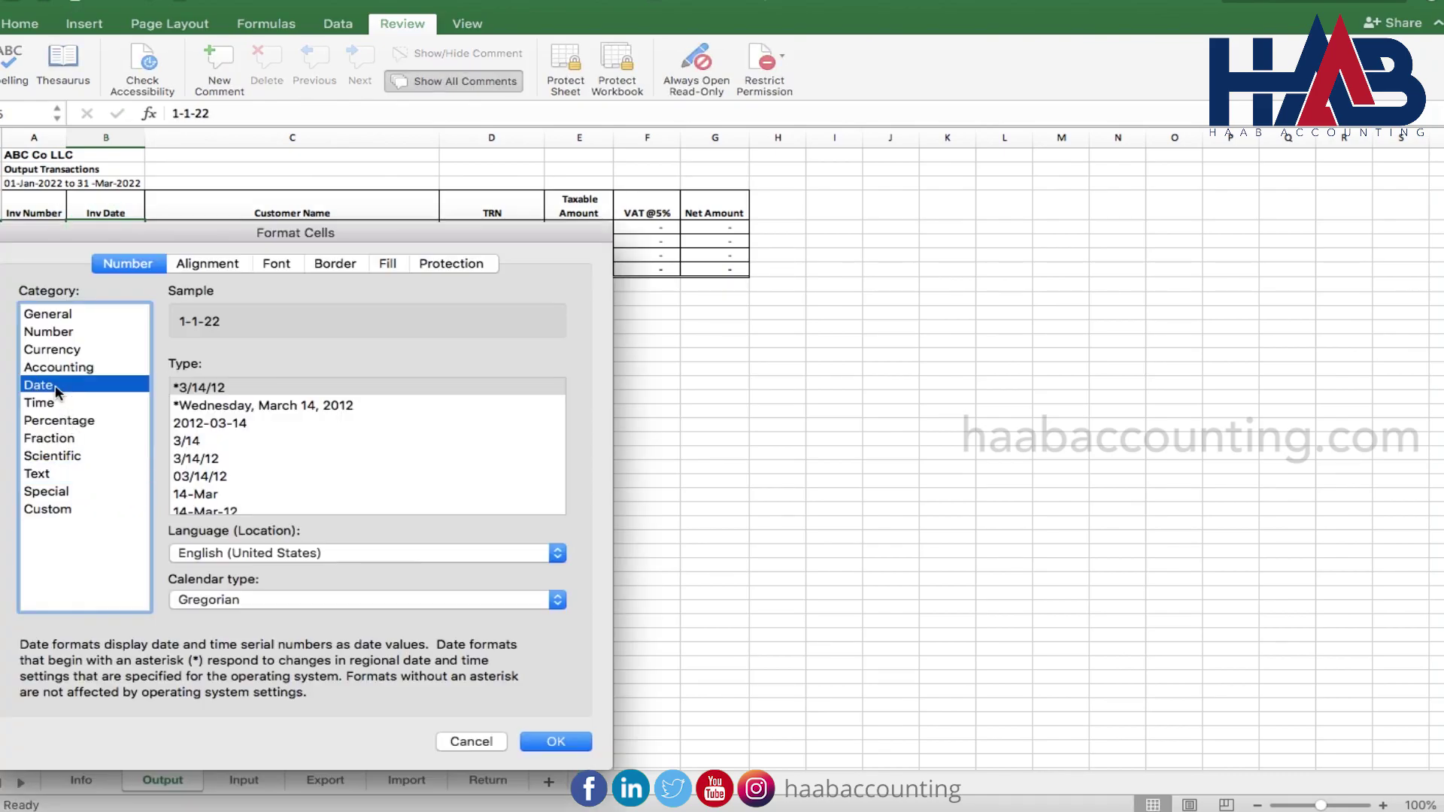
pyautogui.click(220, 512)
pyautogui.click(576, 743)
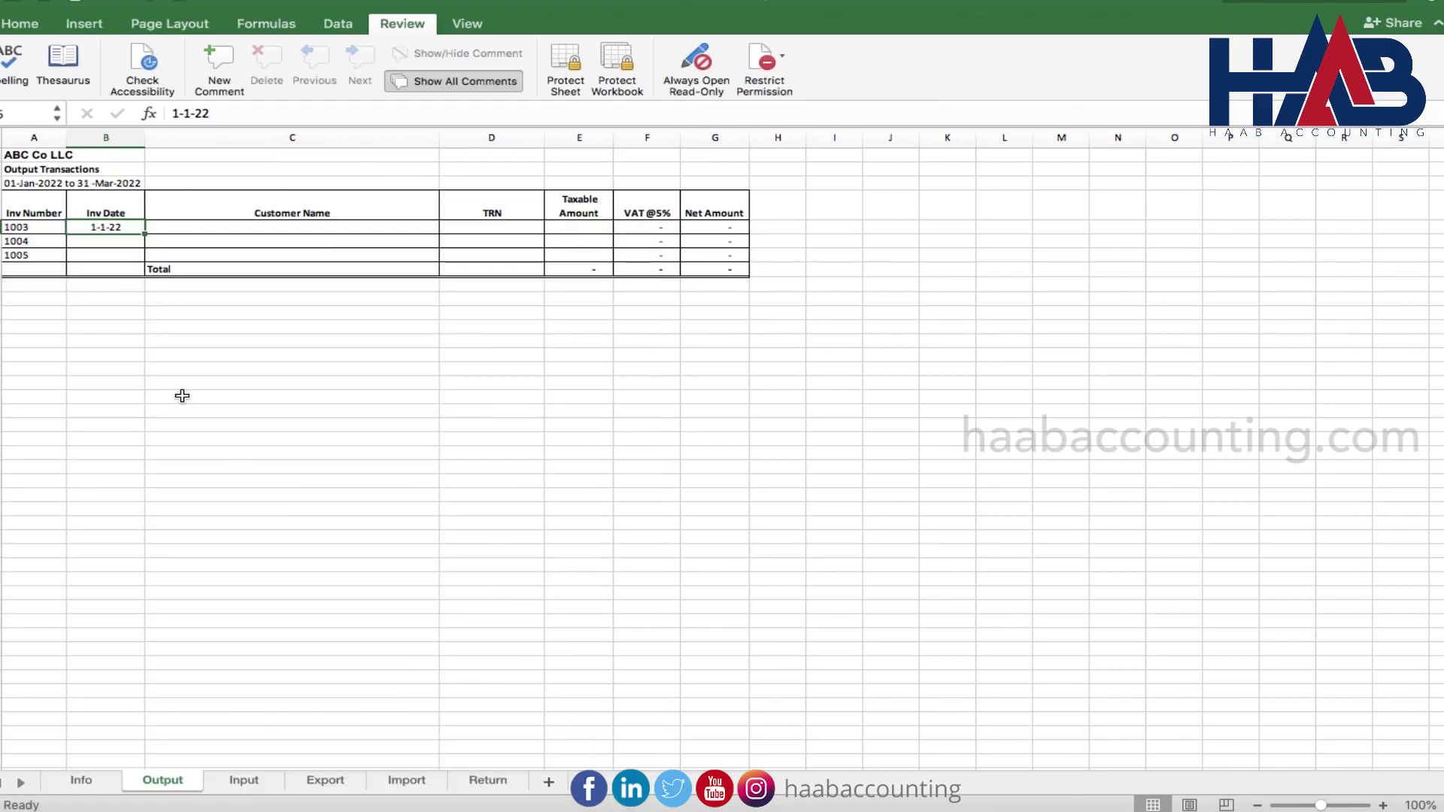
pyautogui.doubleClick(116, 232)
pyautogui.press('Return')
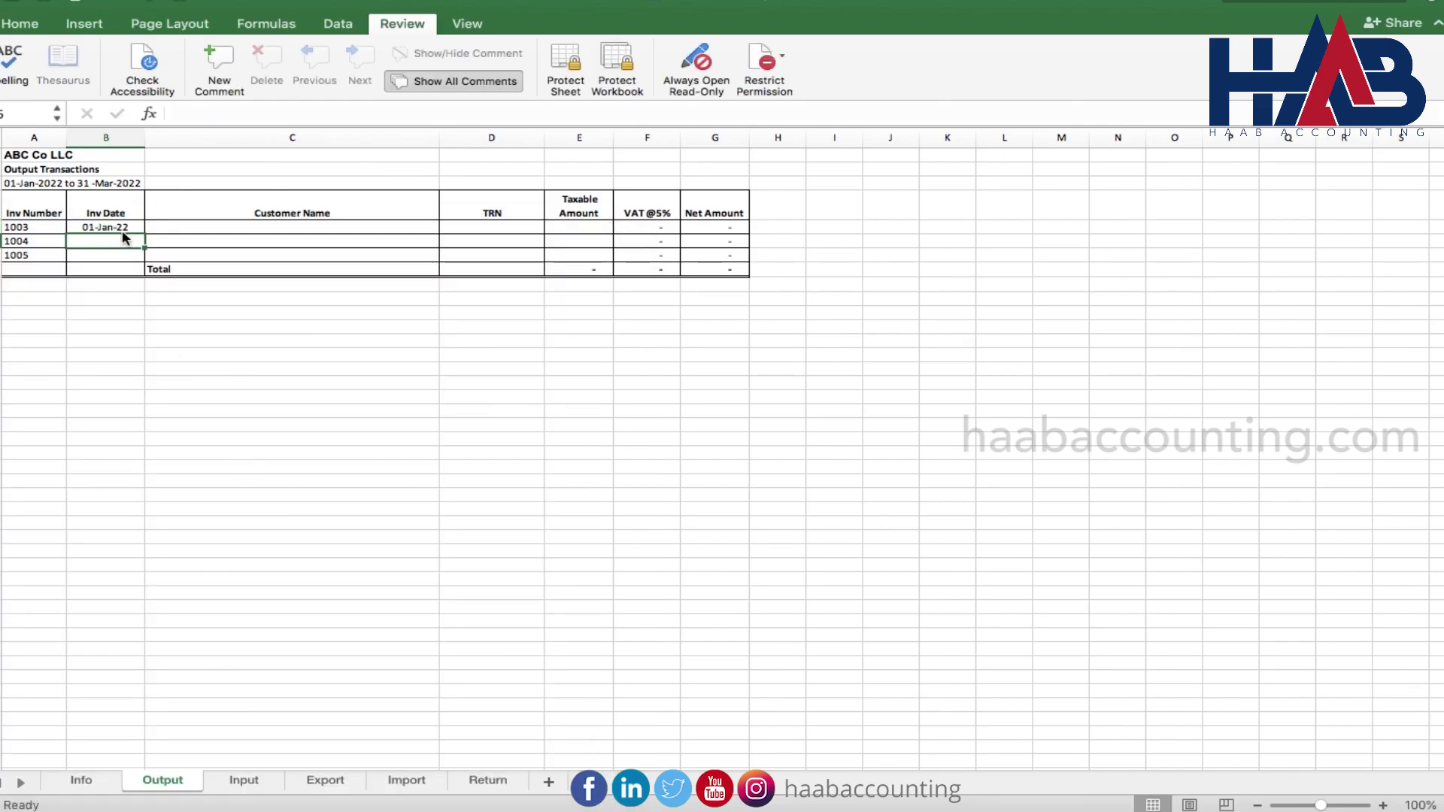
# Enter invoice dates 1/2/22 and 1/3/22 and fill customer names Customer 1 to Customer 3
pyautogui.write('1/2/22')
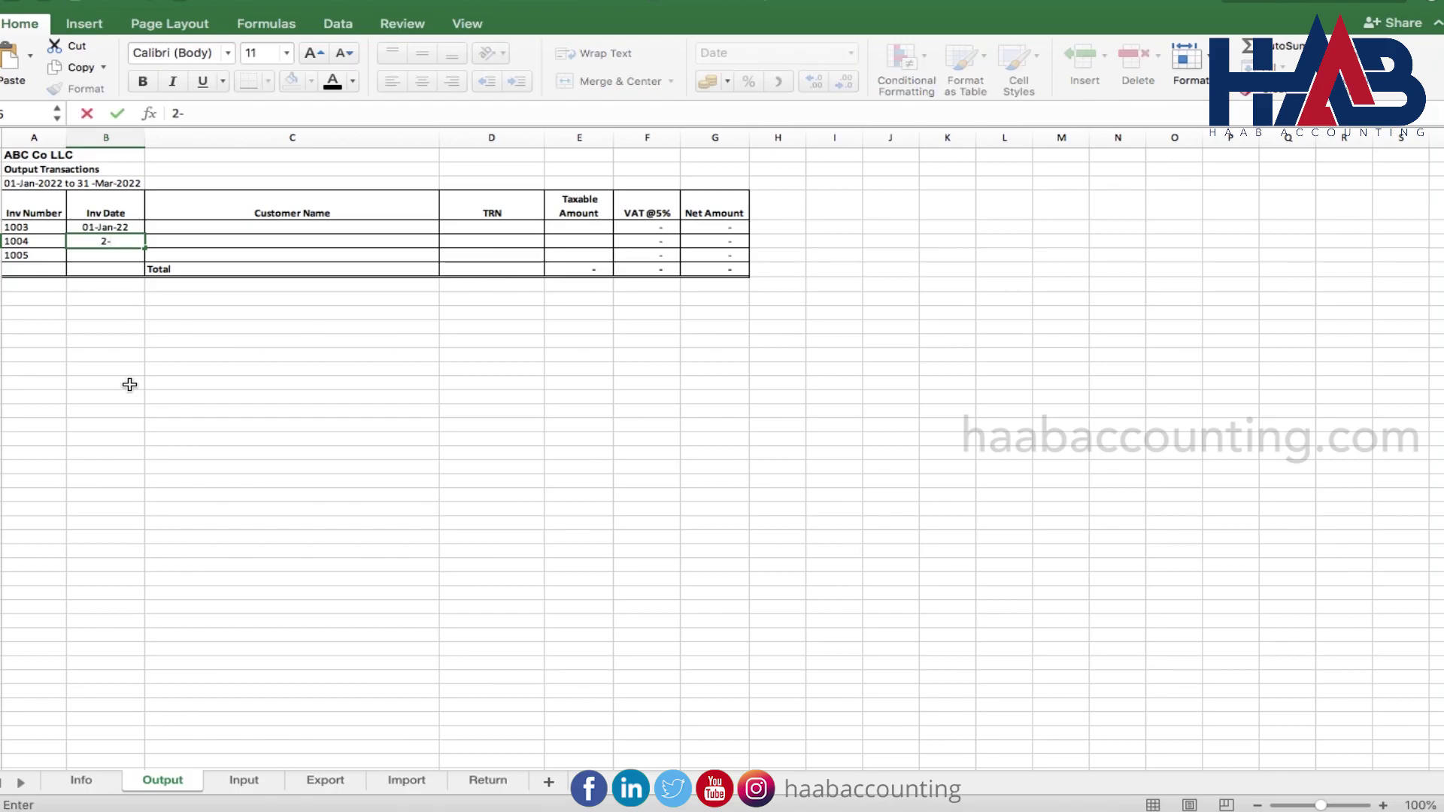
pyautogui.press('Return')
pyautogui.write('1/3/22')
pyautogui.press('Return')
pyautogui.press('Up')
pyautogui.press('Up')
pyautogui.press('Up')
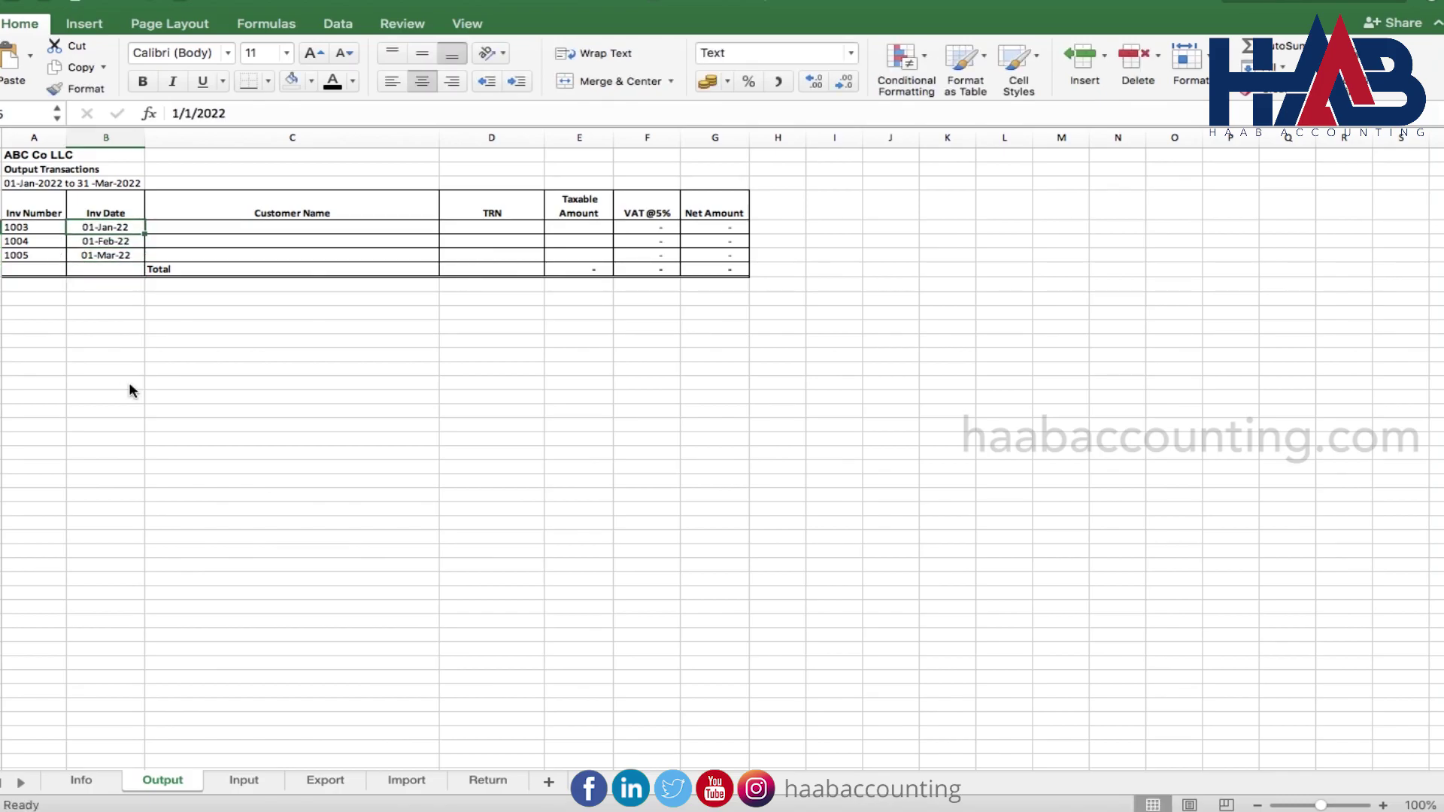
pyautogui.press('Right')
pyautogui.write('Customer 1')
pyautogui.press('Return')
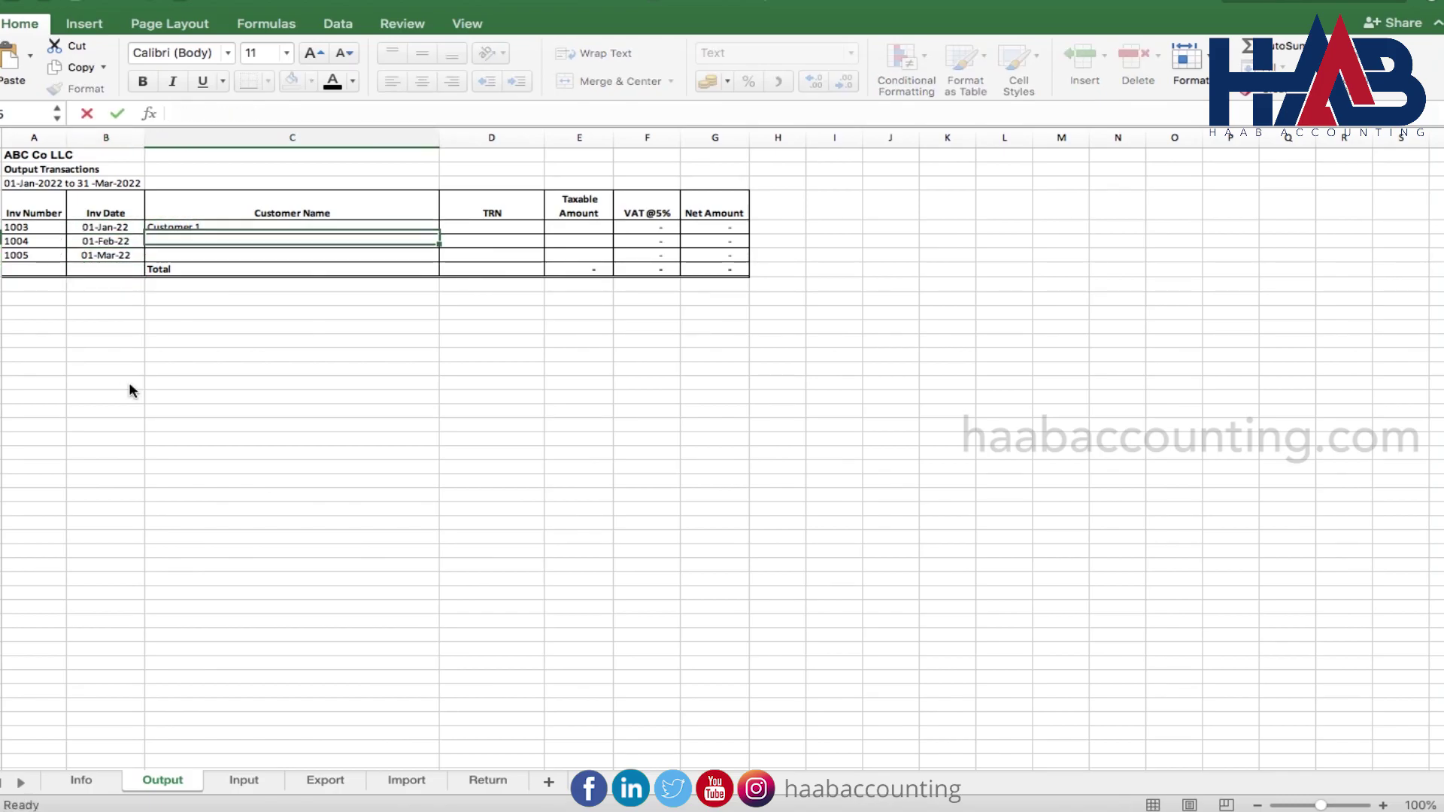
pyautogui.press('Up')
pyautogui.moveTo(440, 235); pyautogui.dragTo(444, 264)
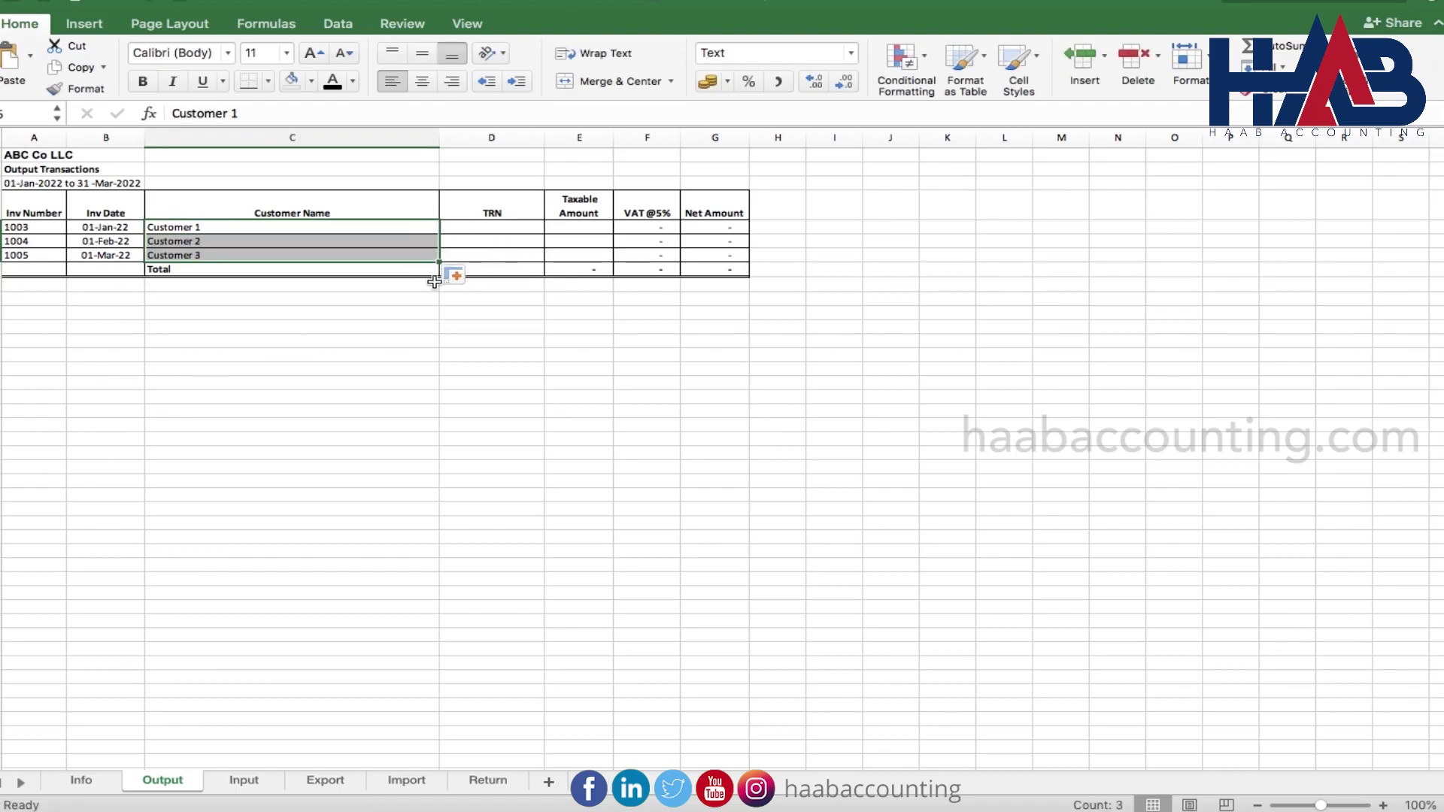
# Enter taxable amounts 10,000, 5,000 and 2,500, check the total, and go to Return
pyautogui.press('Right')
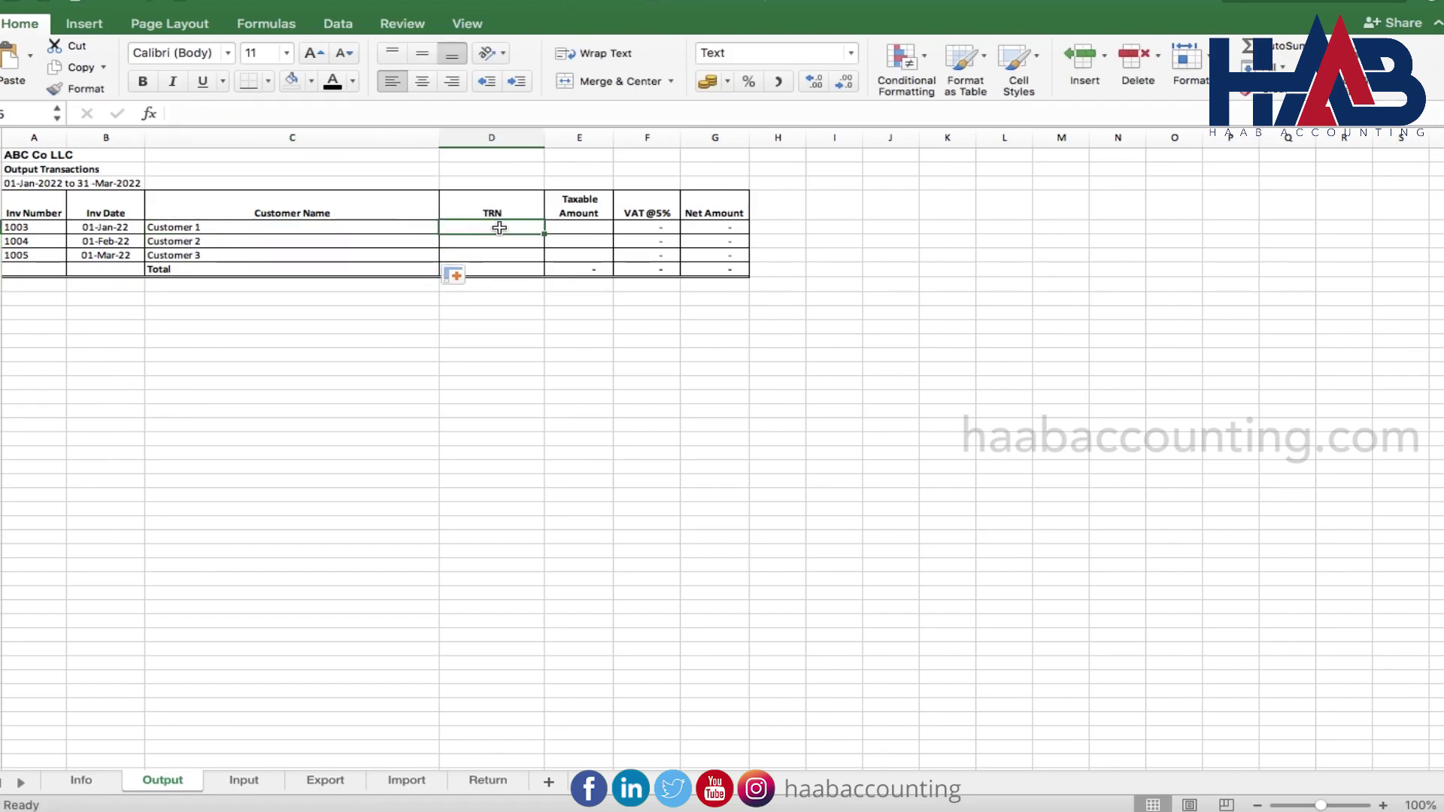
pyautogui.press('Right')
pyautogui.write('1000')
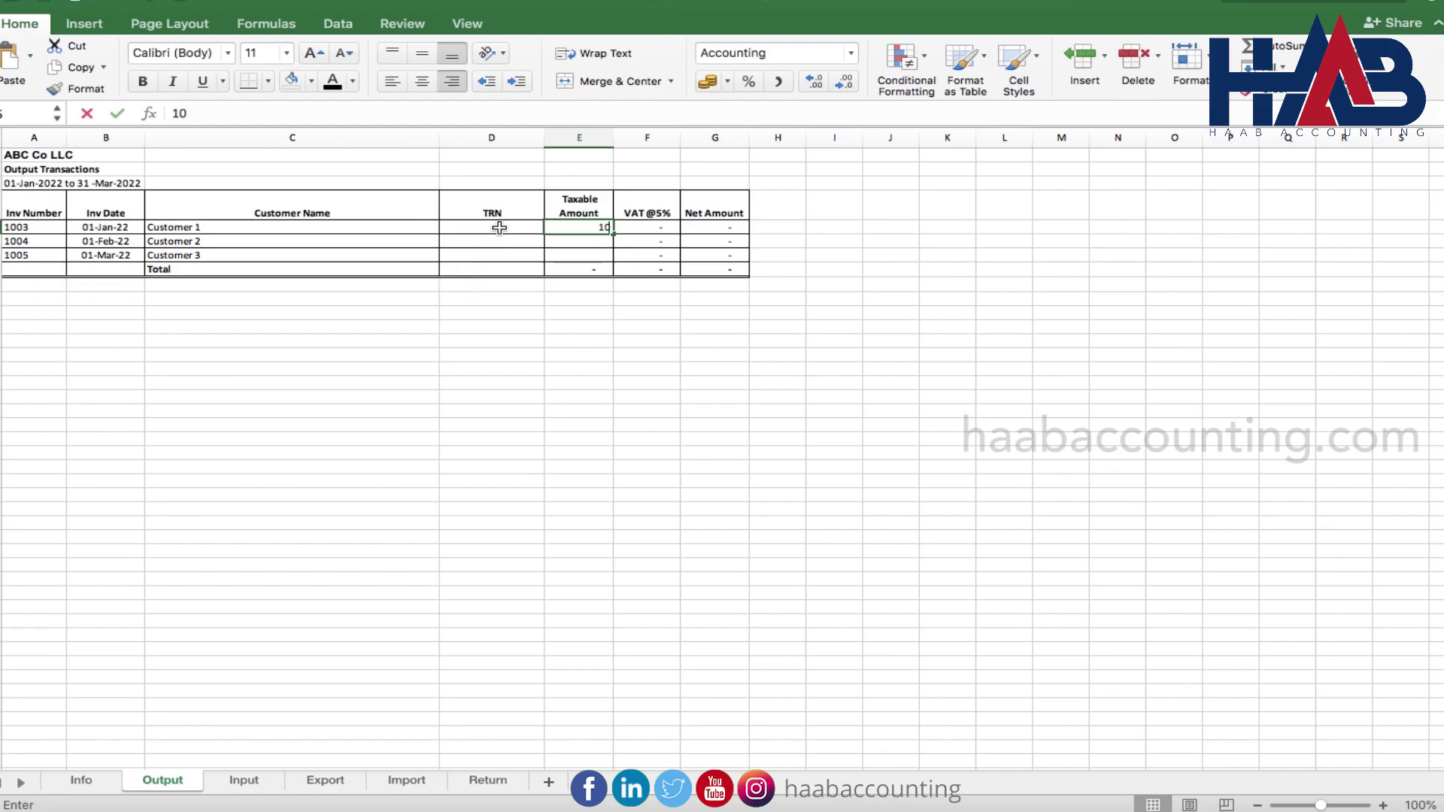
pyautogui.press('Right')
pyautogui.press('Left')
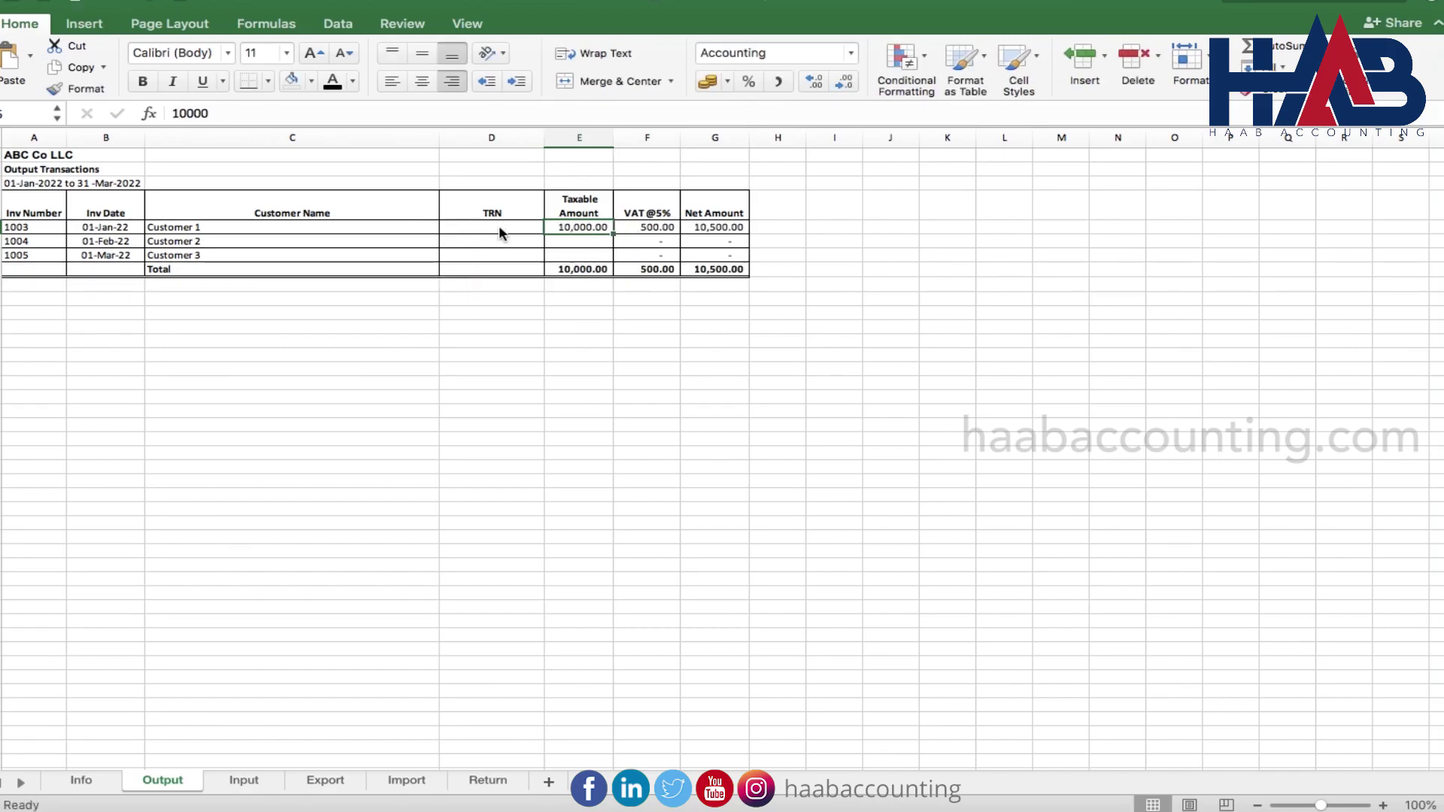
pyautogui.press('Down')
pyautogui.write('5000')
pyautogui.press('Return')
pyautogui.write('2500')
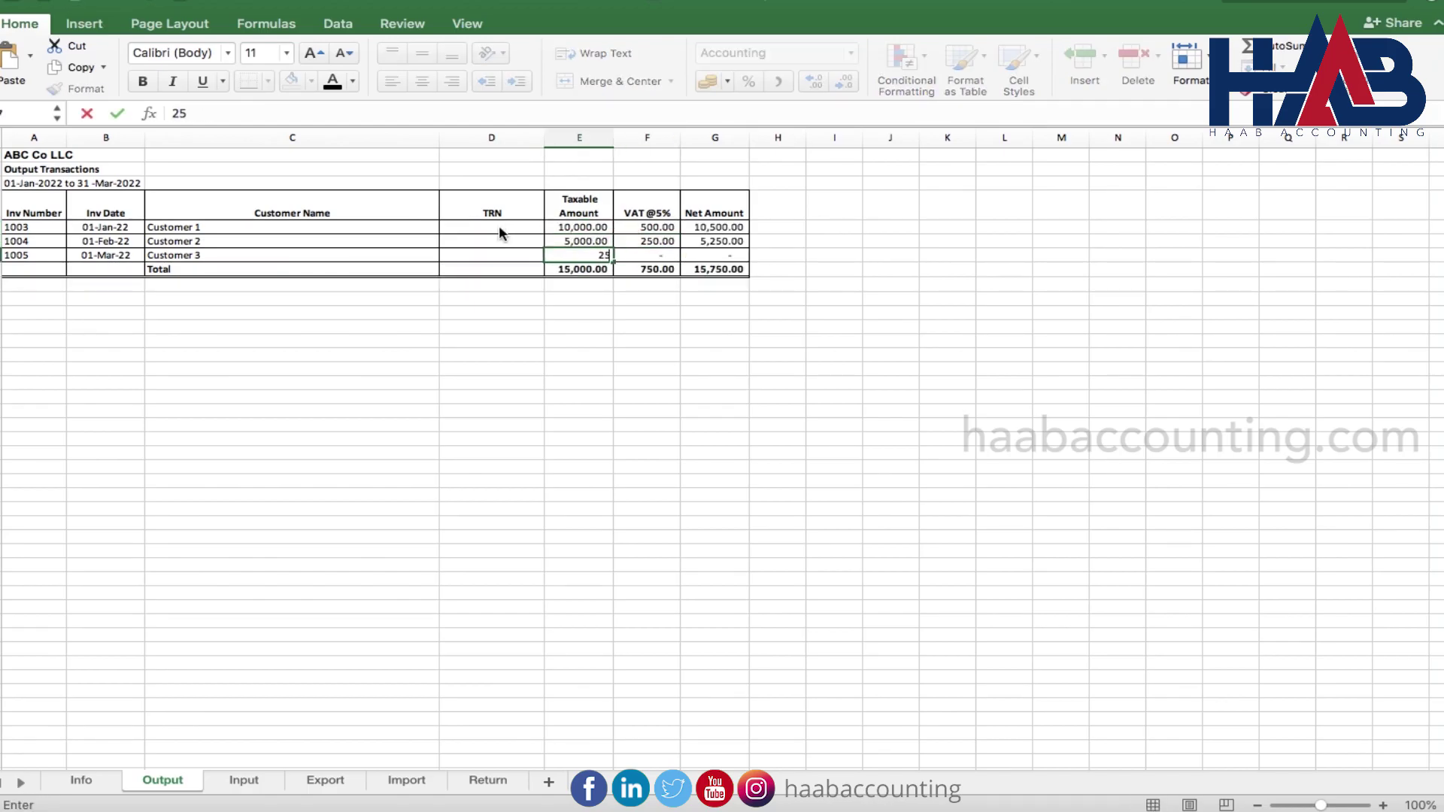
pyautogui.press('Right')
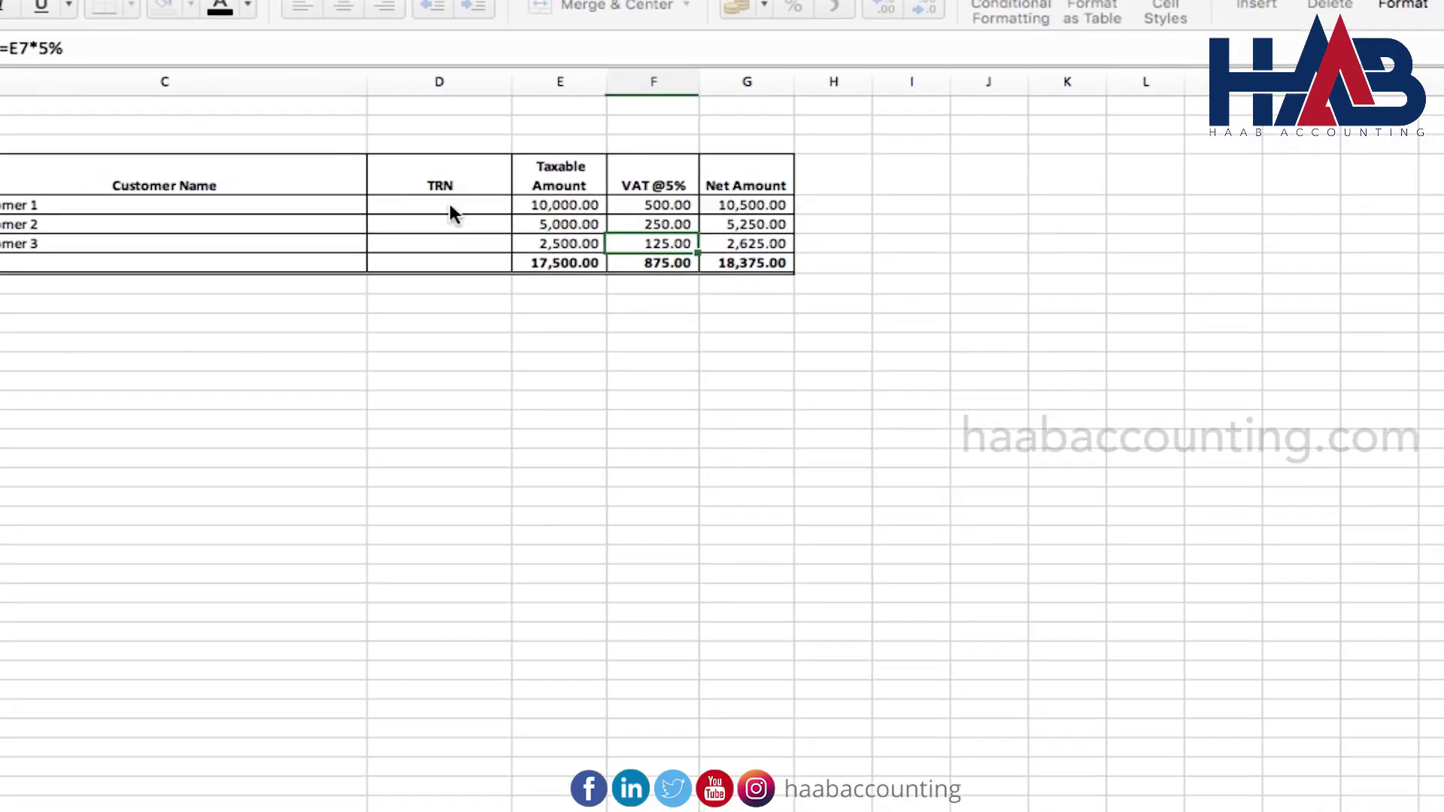
pyautogui.press('Down')
pyautogui.press('Left')
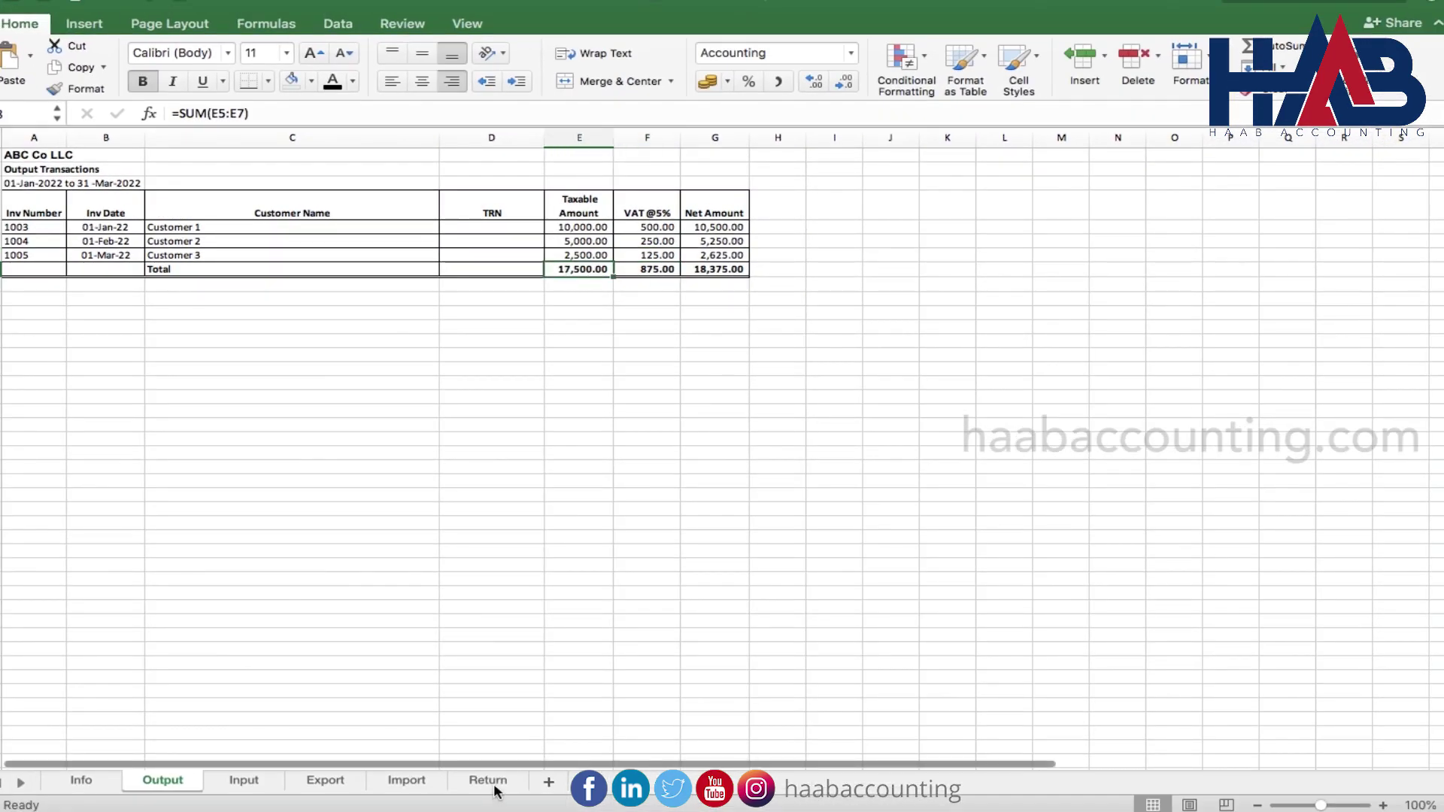
pyautogui.click(493, 782)
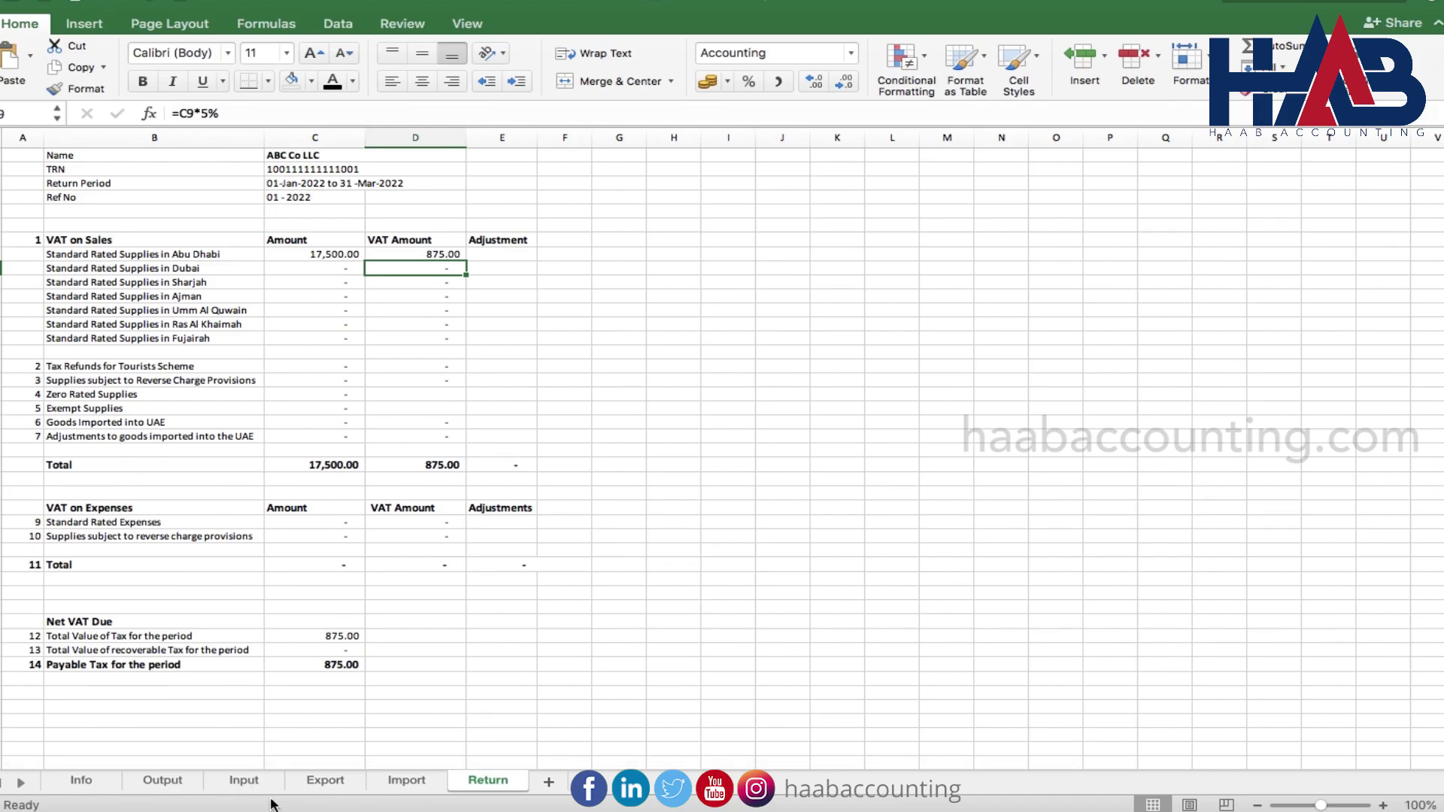
# Move to the Input sheet and clear its large cell selection
pyautogui.click(254, 786)
pyautogui.click(225, 562)
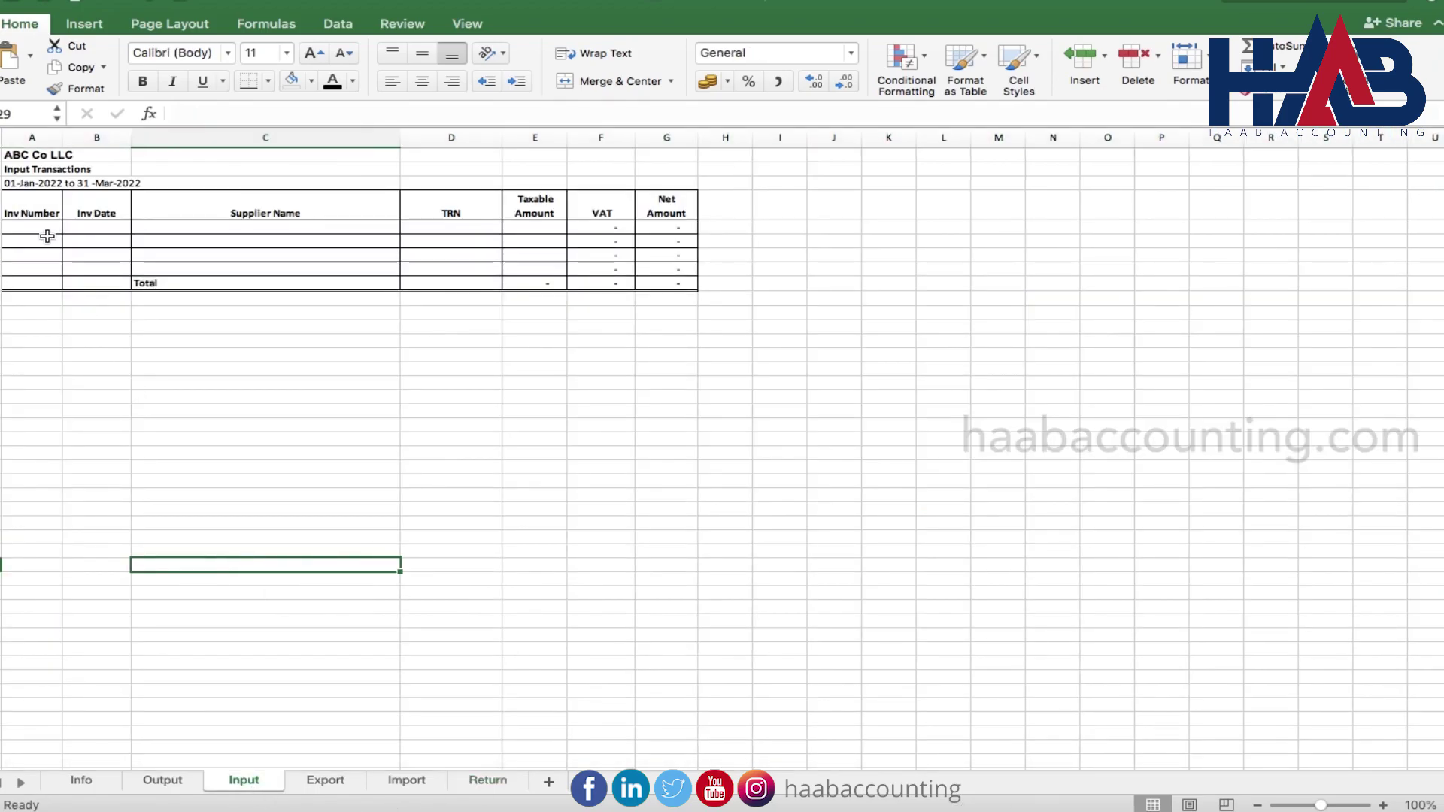
# Record purchase invoice 124 dated 1/1/22 from supplier ABC with its TRN and 2,500 taxable
pyautogui.click(48, 229)
pyautogui.write('124')
pyautogui.click(90, 233)
pyautogui.write('1/1/22')
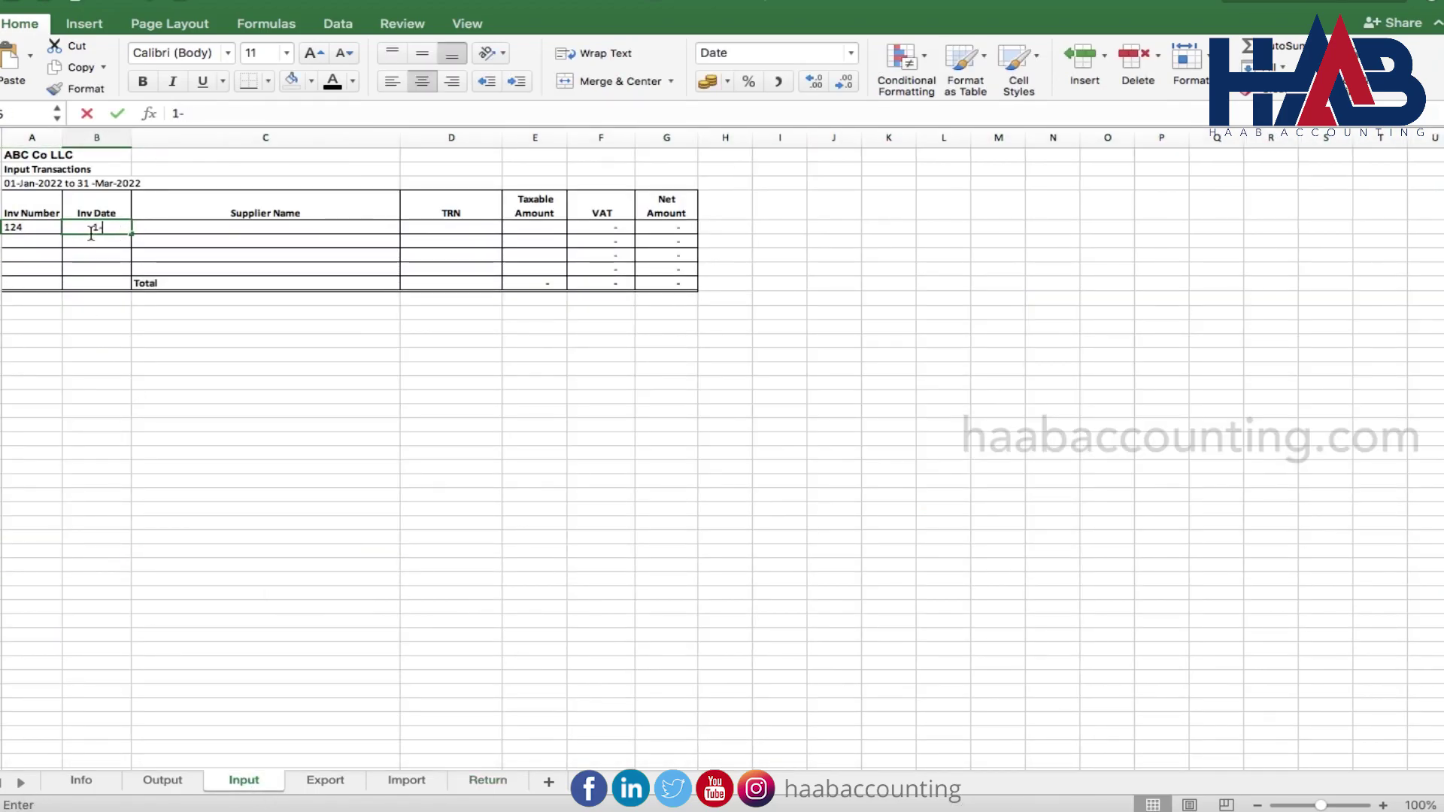
pyautogui.press('Tab')
pyautogui.write('ABC')
pyautogui.press('Tab')
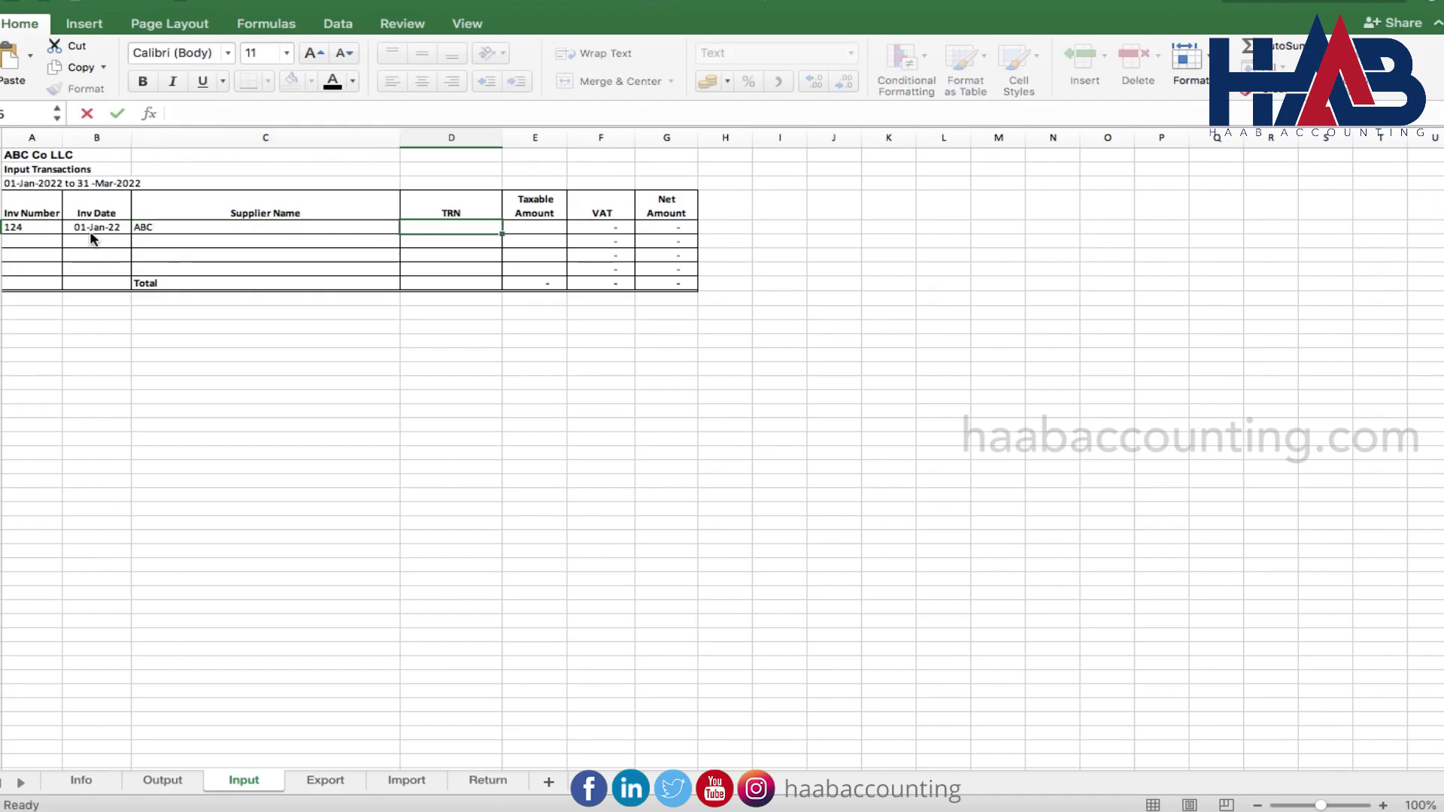
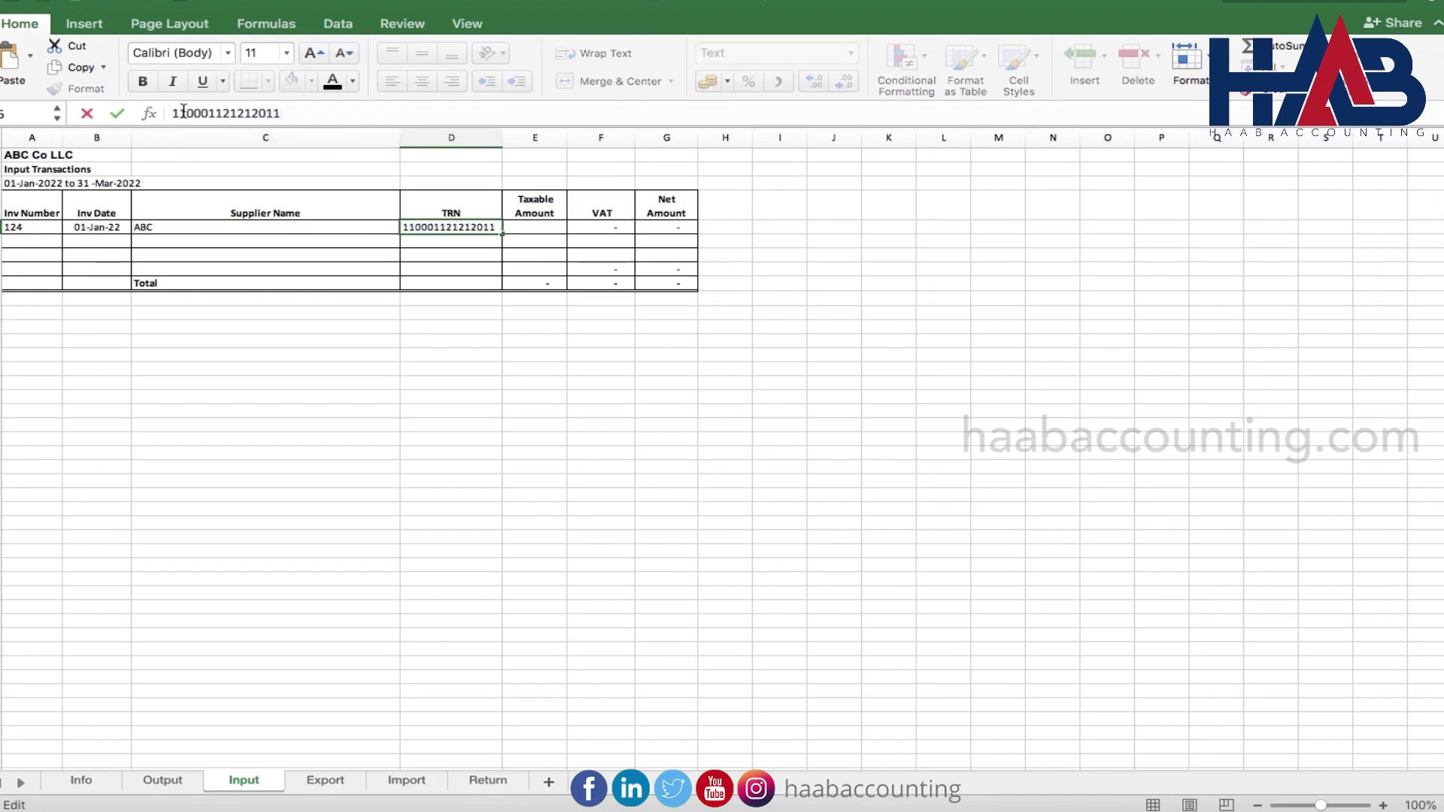
pyautogui.click(117, 113)
pyautogui.click(531, 227)
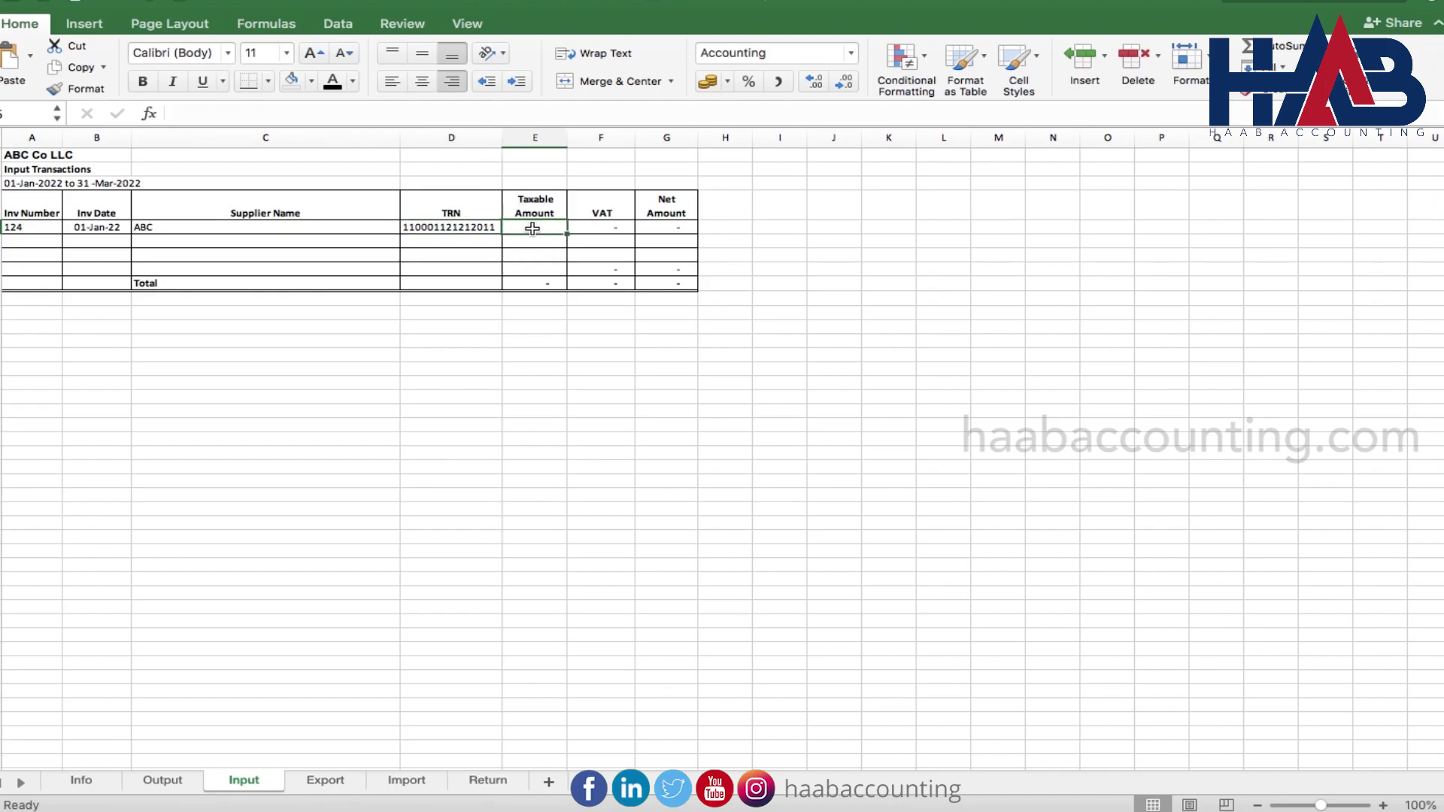
pyautogui.write('2500')
pyautogui.press('Return')
# Record purchase invoice 456 dated 05-Feb-22 from supplier XYZ with its TRN and 1,700 taxable
pyautogui.write('456')
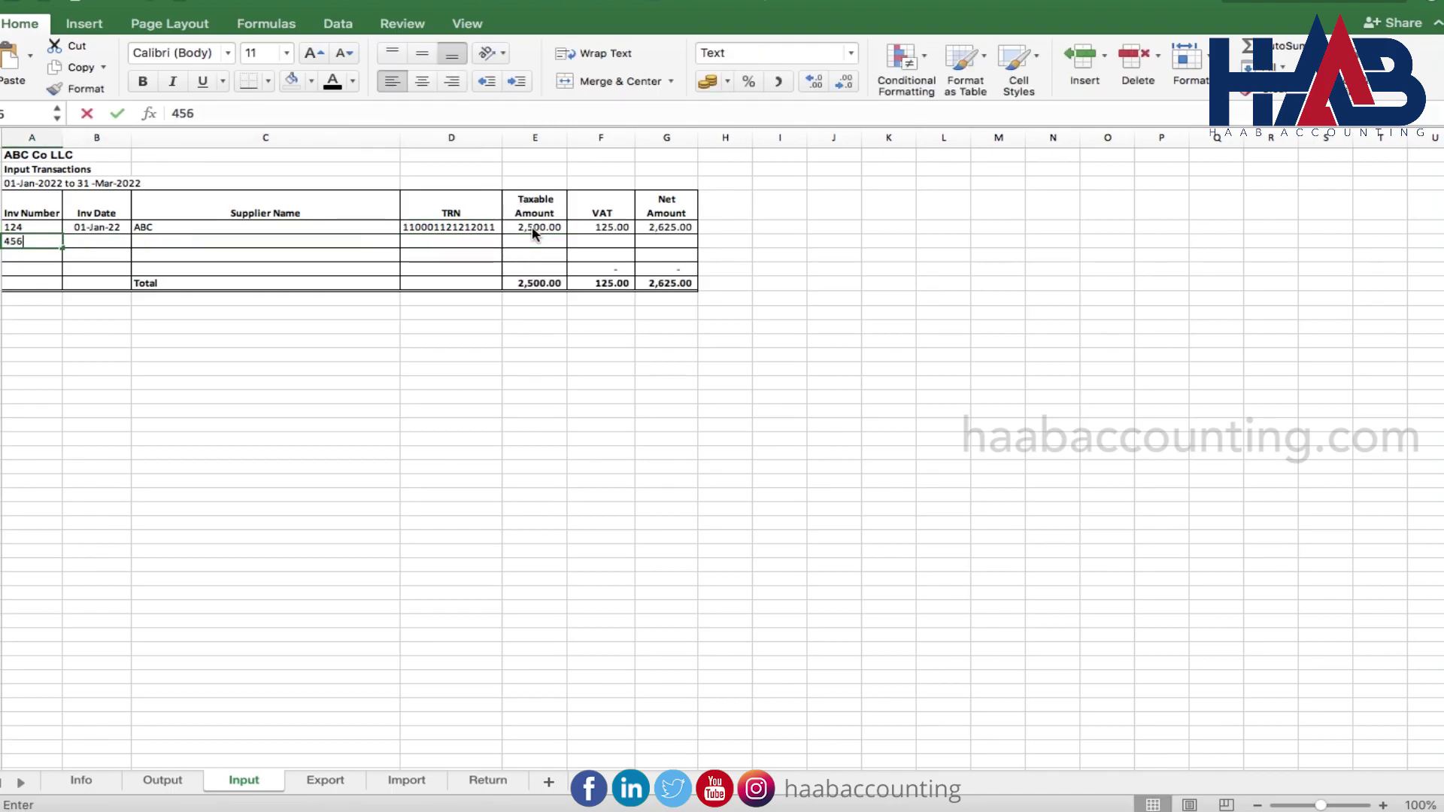
pyautogui.press('Tab')
pyautogui.write('2-5')
pyautogui.press('Tab')
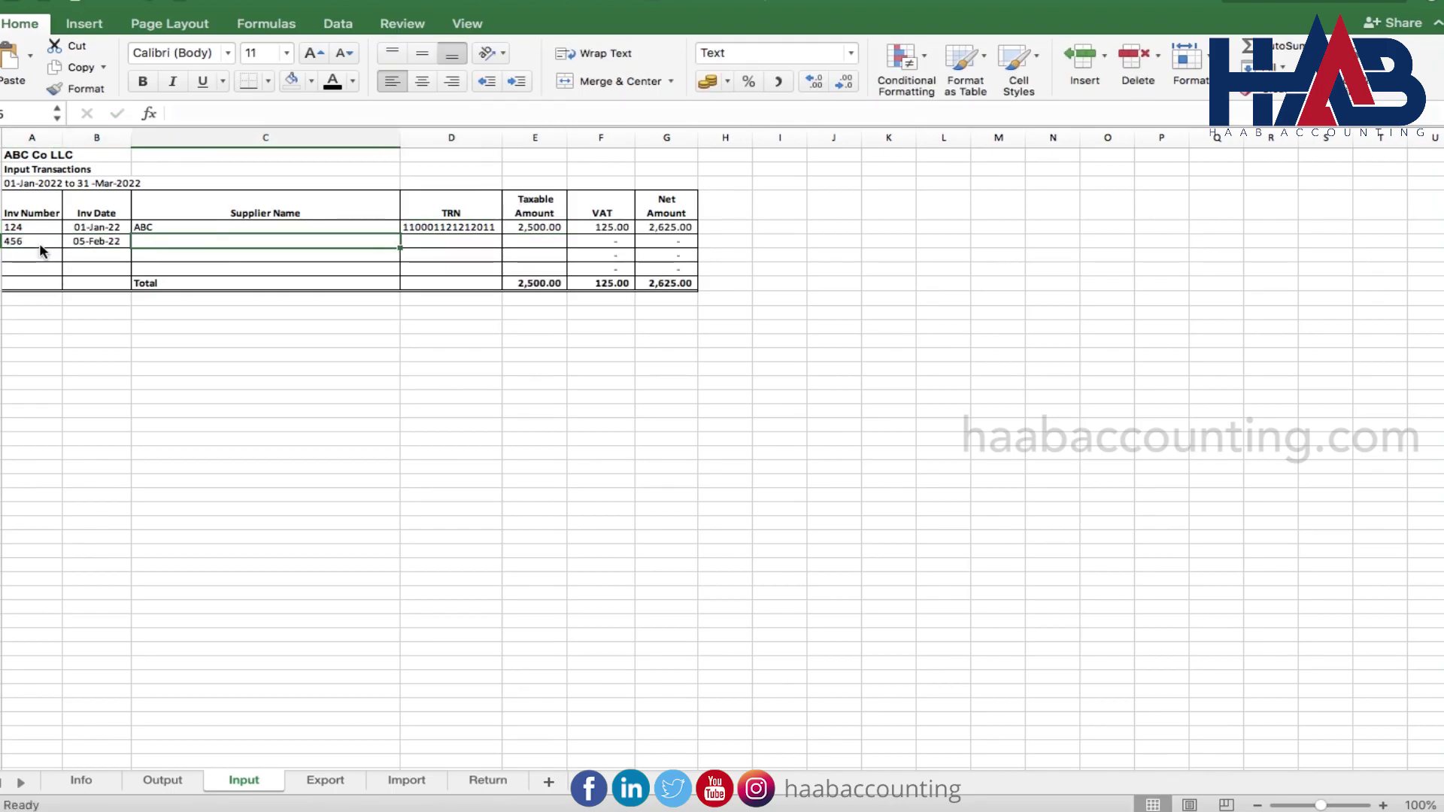
pyautogui.write('XYZ')
pyautogui.press('Tab')
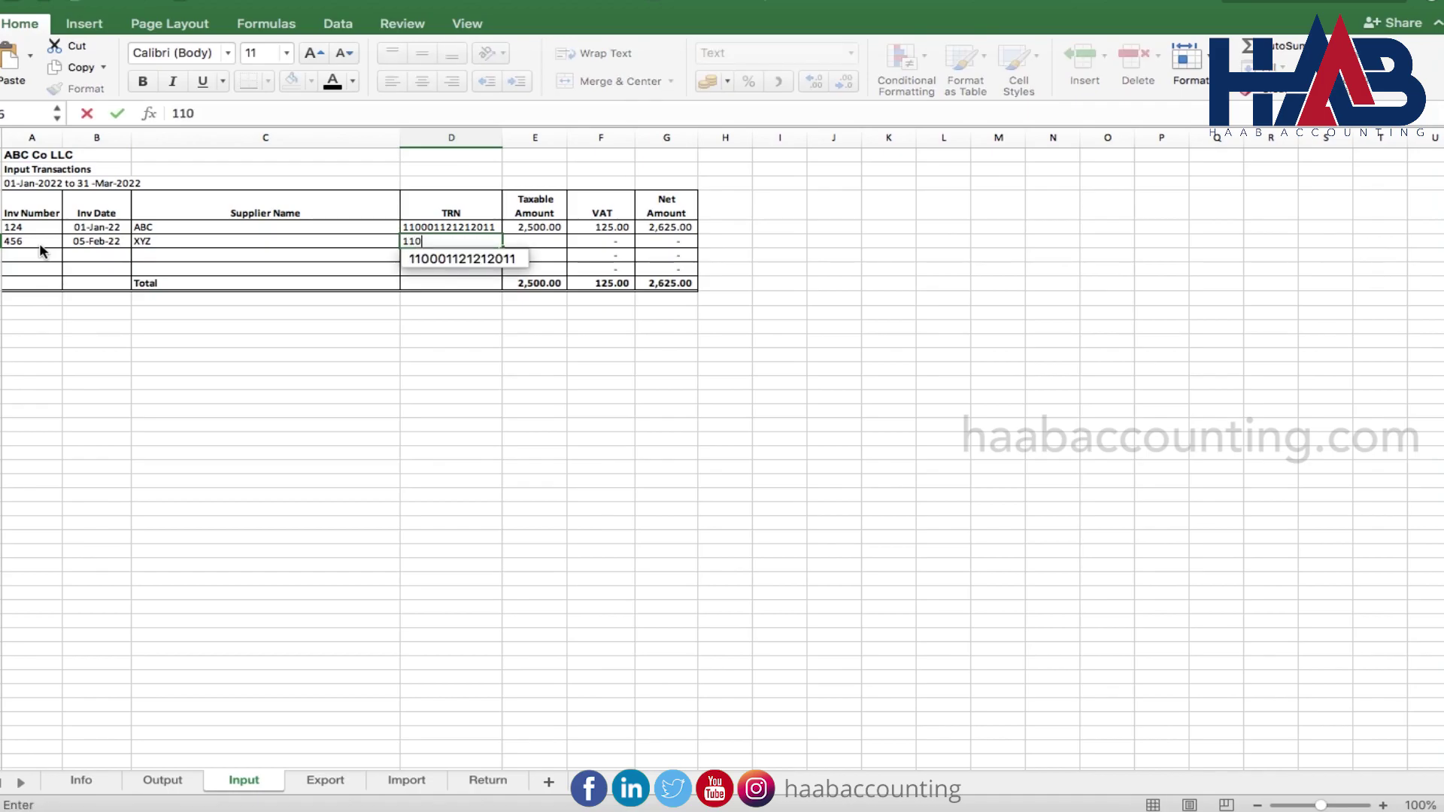
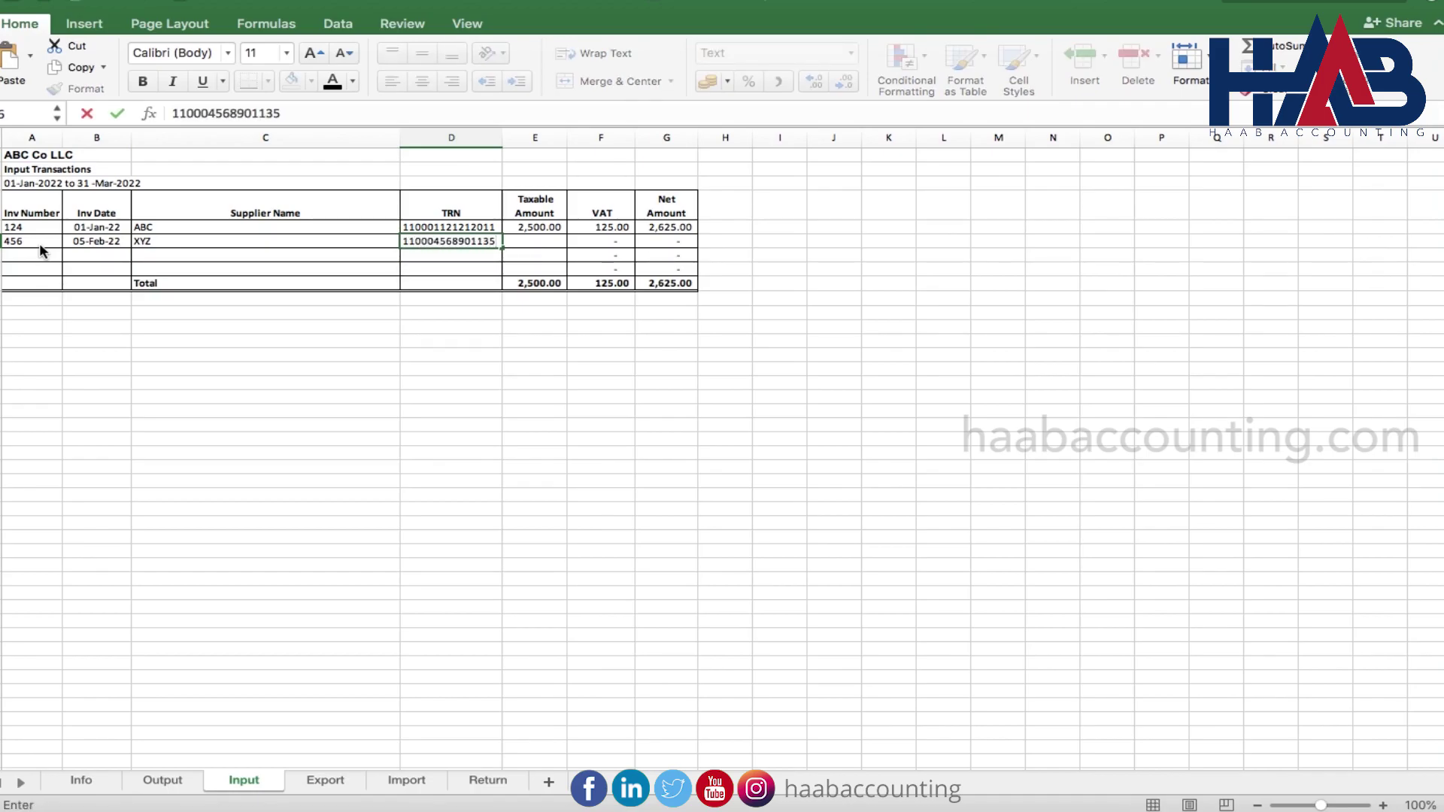
pyautogui.press('Tab')
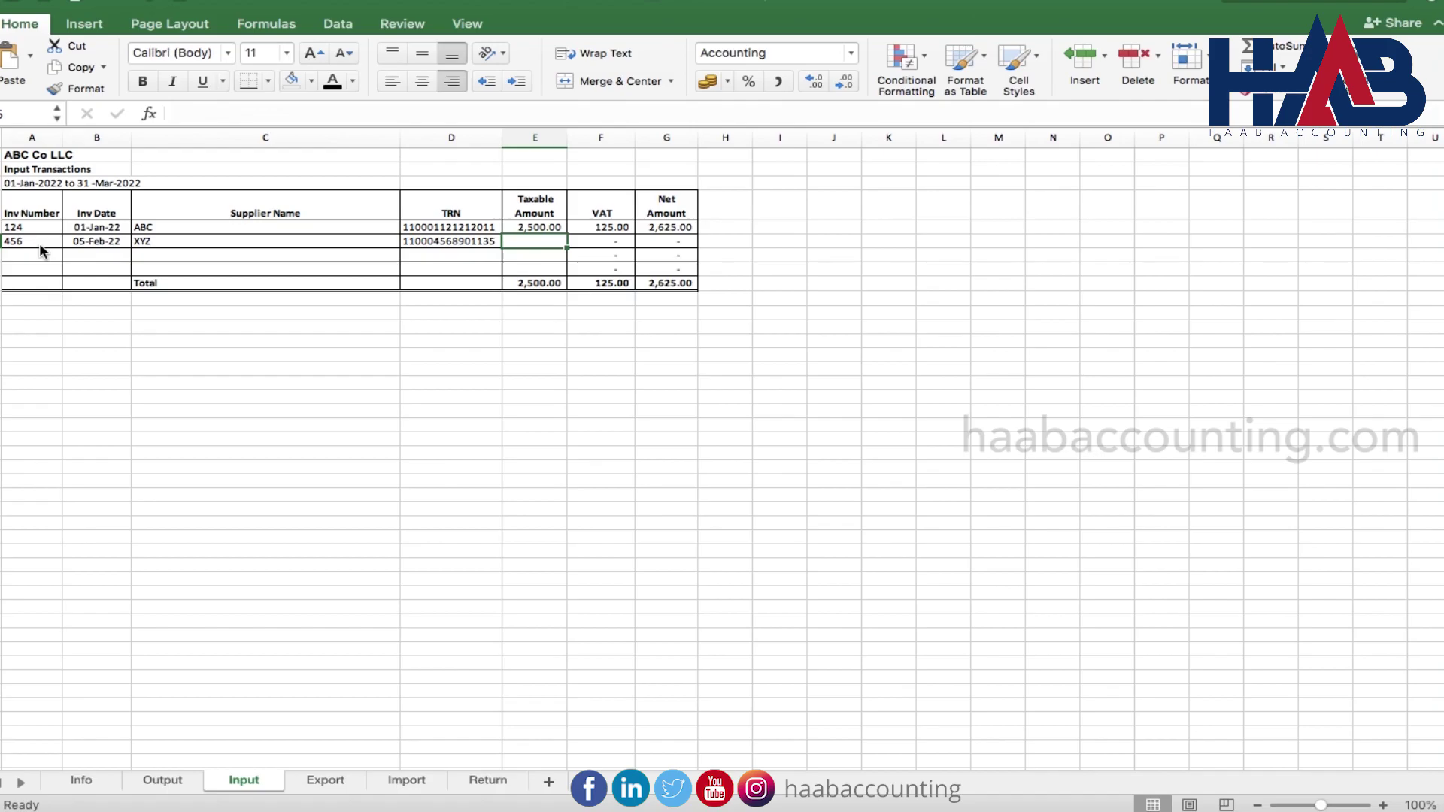
pyautogui.write('1700')
pyautogui.press('Tab')
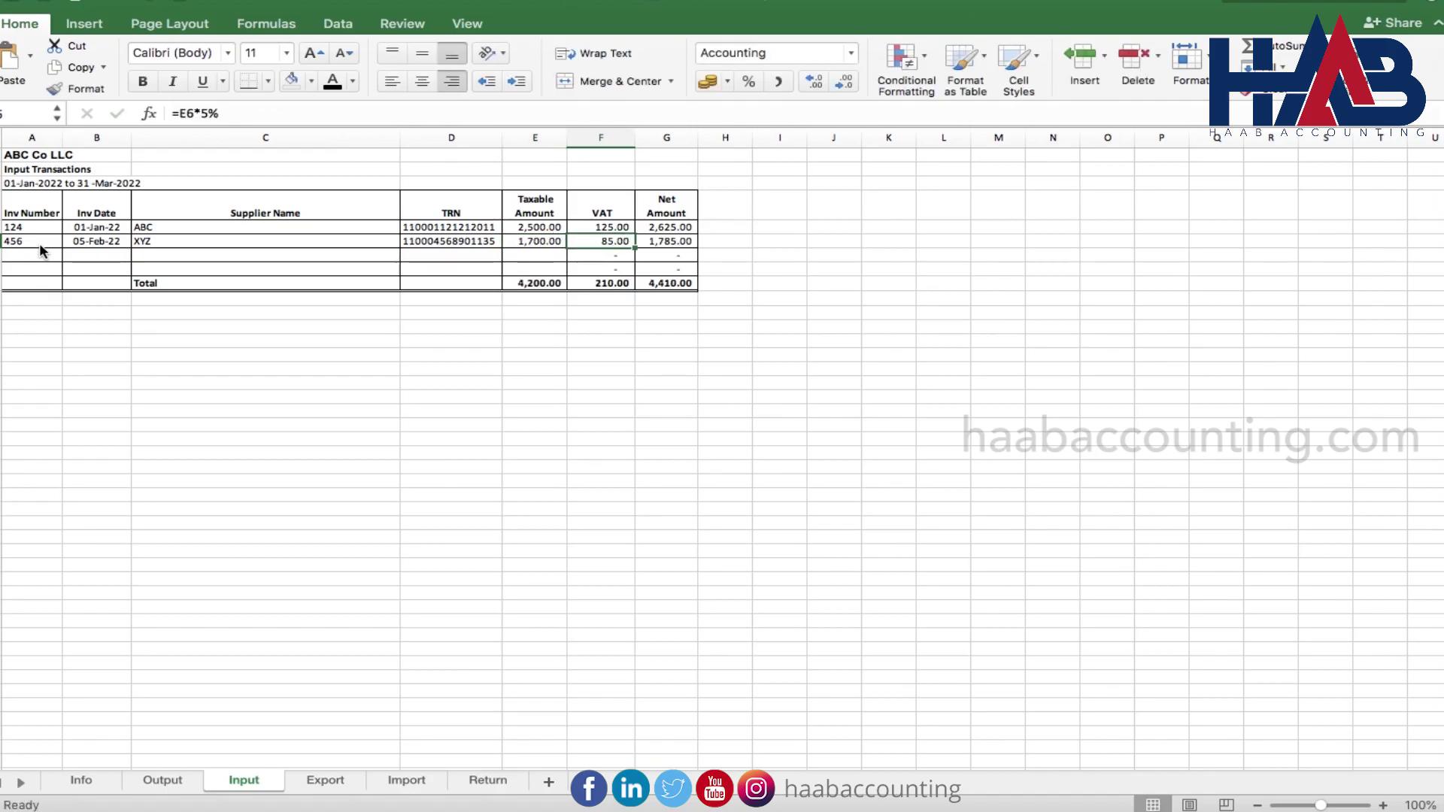
# Record purchase invoice 10025 dated 10-Feb-22 from Etisalat with its TRN and 500 taxable
pyautogui.click(32, 255)
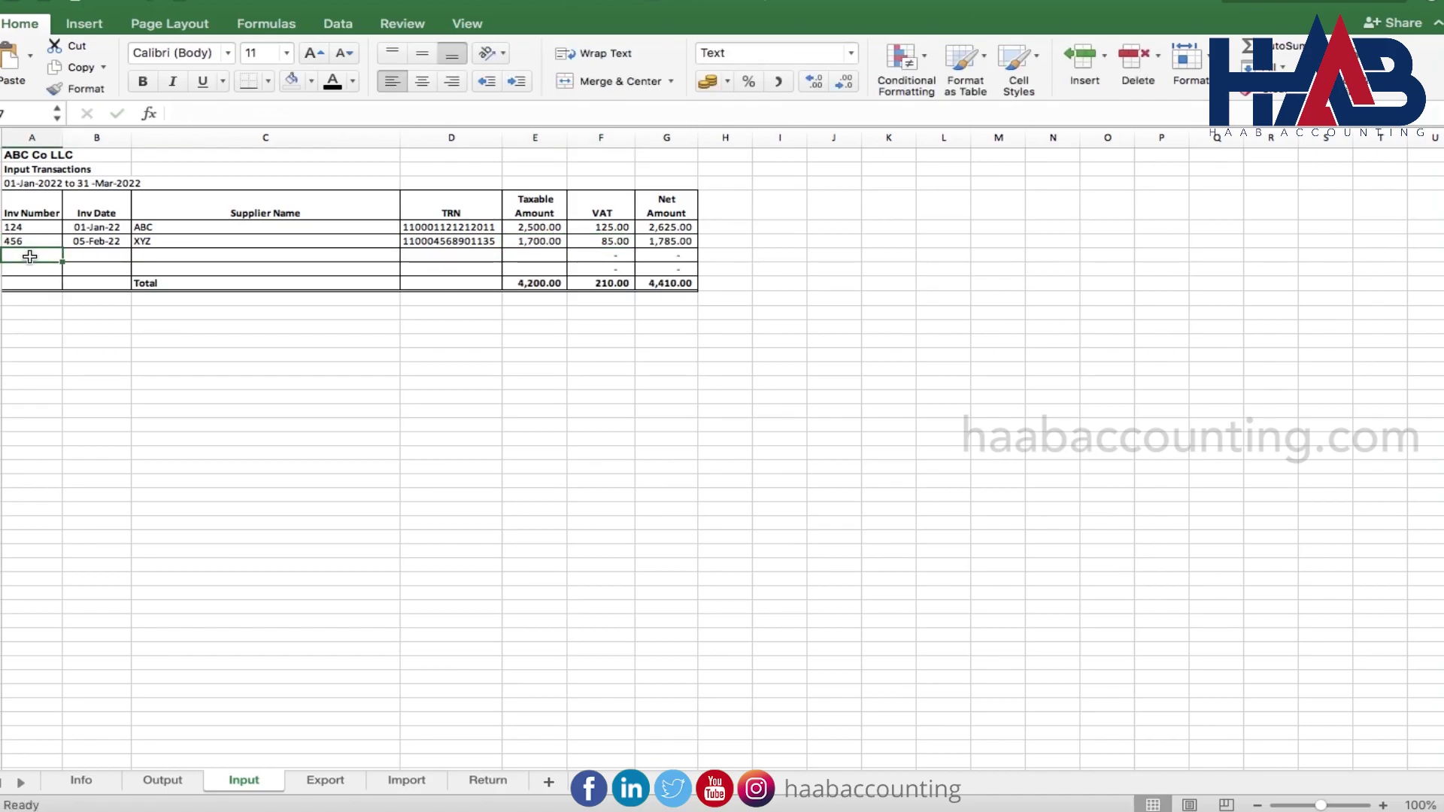
pyautogui.write('10025')
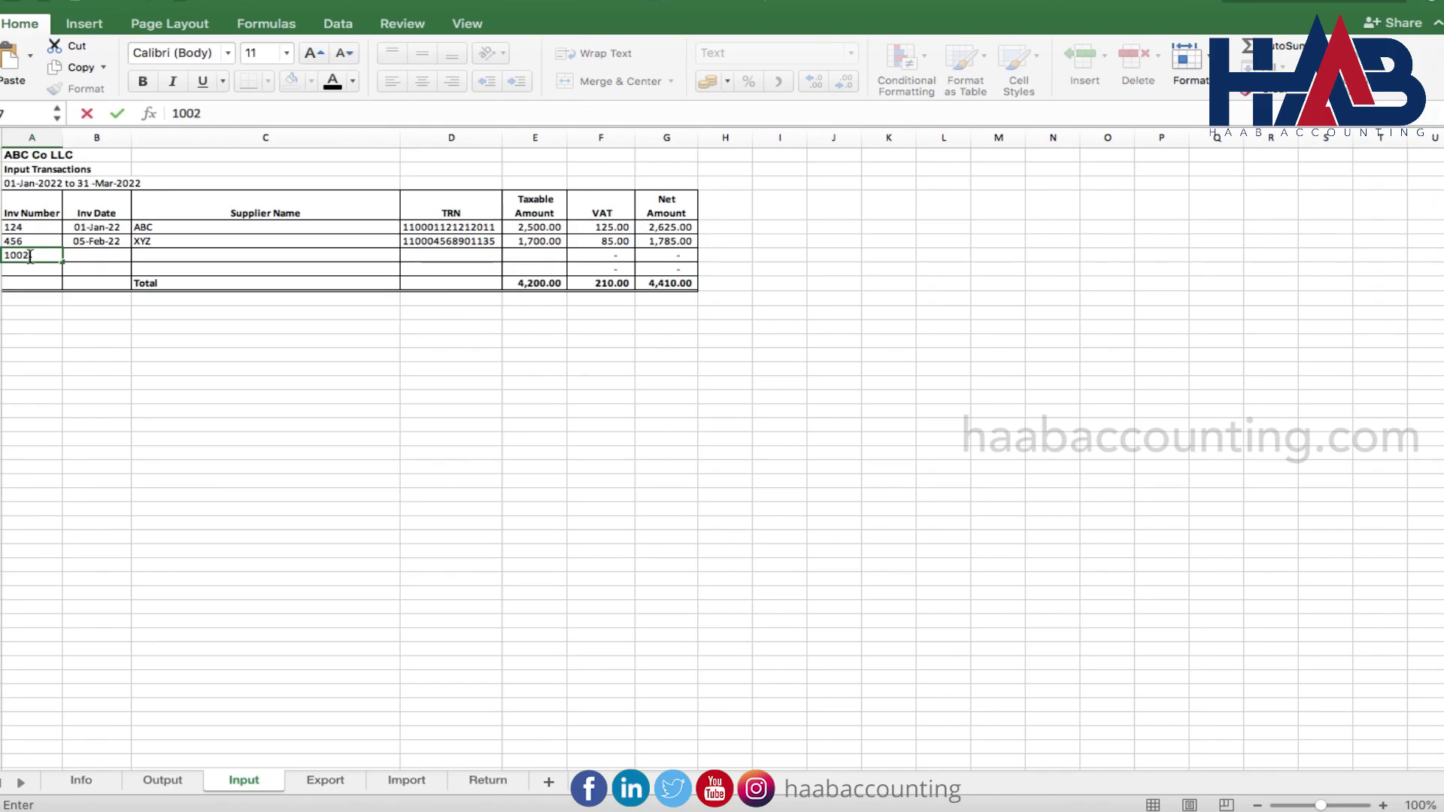
pyautogui.press('Tab')
pyautogui.write('2-')
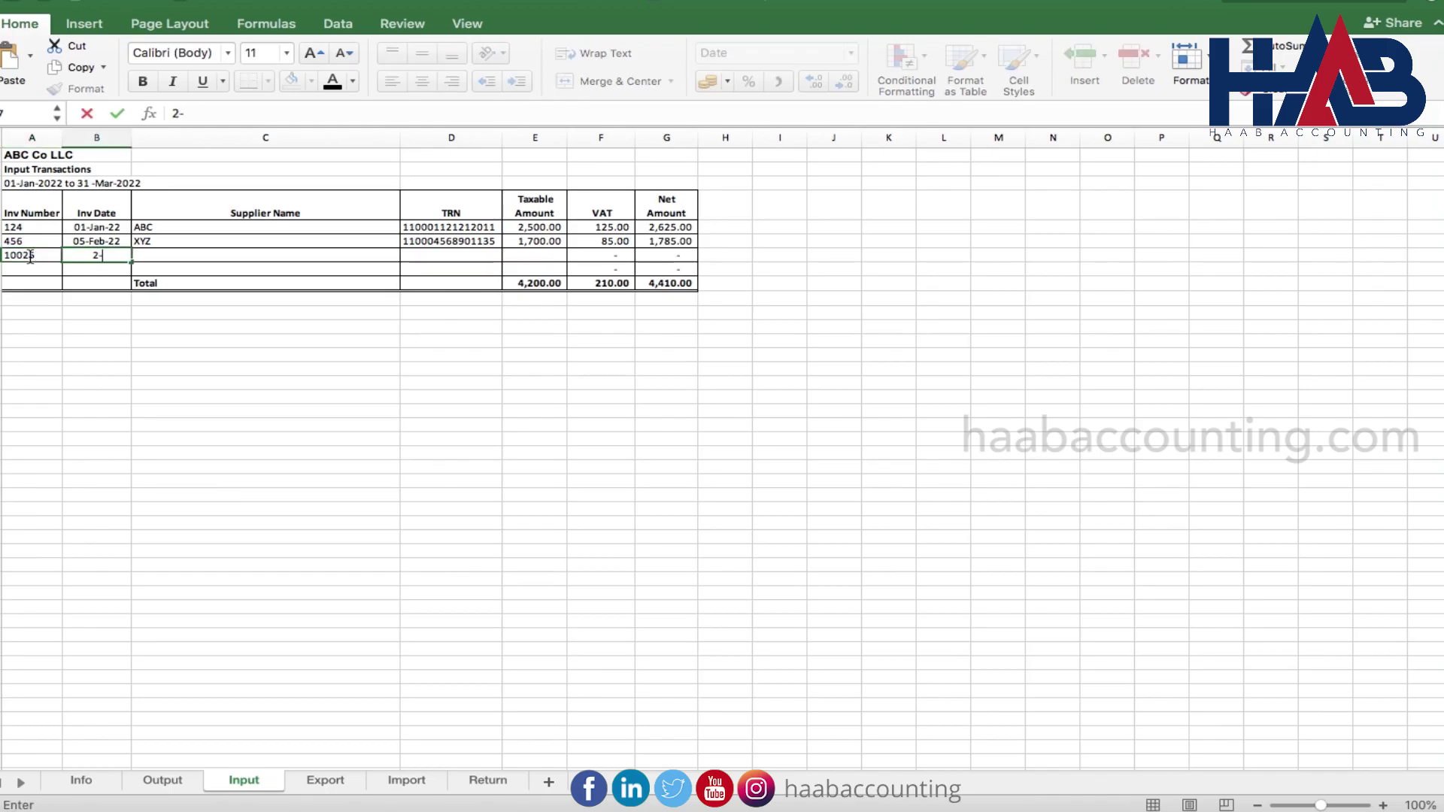
pyautogui.write('10')
pyautogui.press('Tab')
pyautogui.write('Etisa')
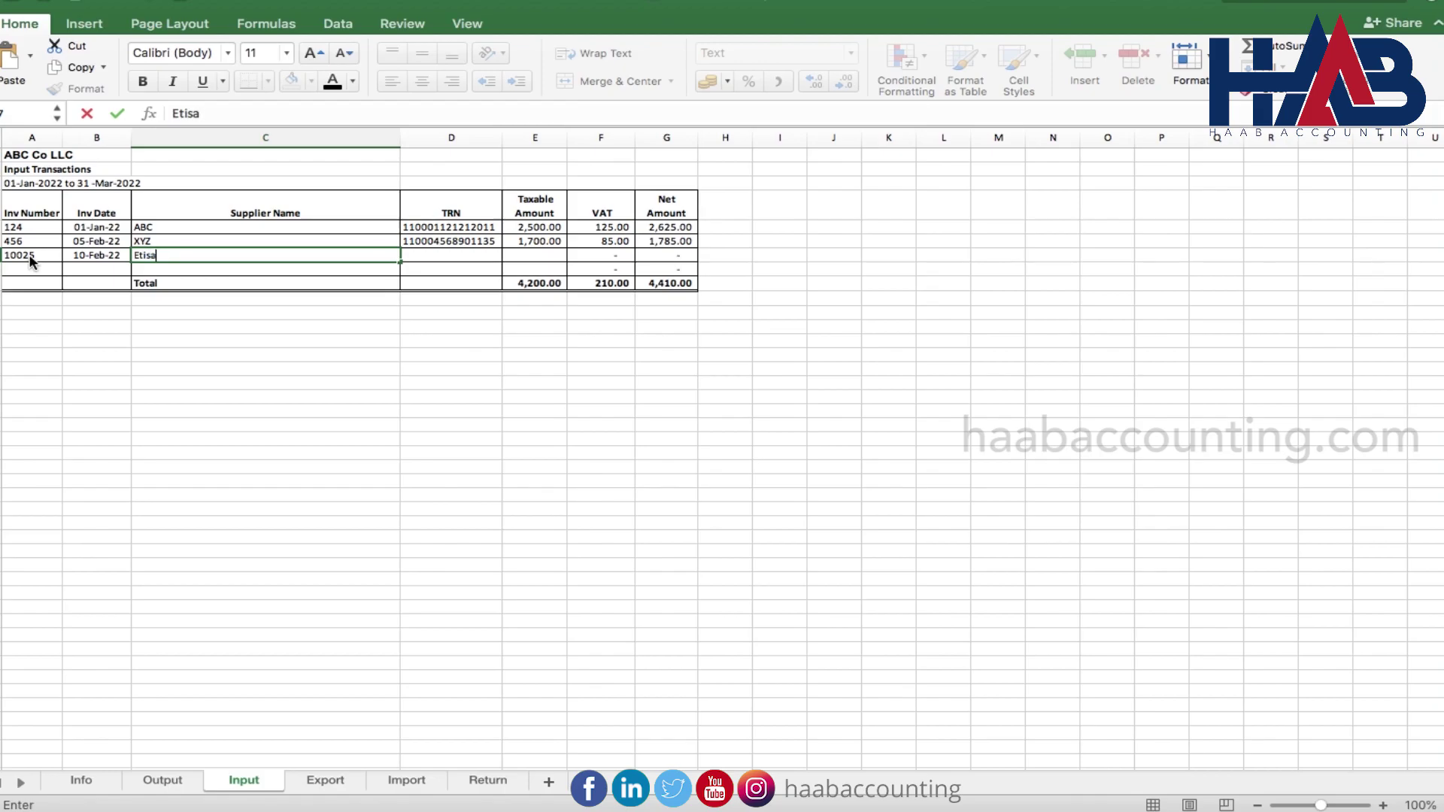
pyautogui.press('Tab')
pyautogui.write('11002')
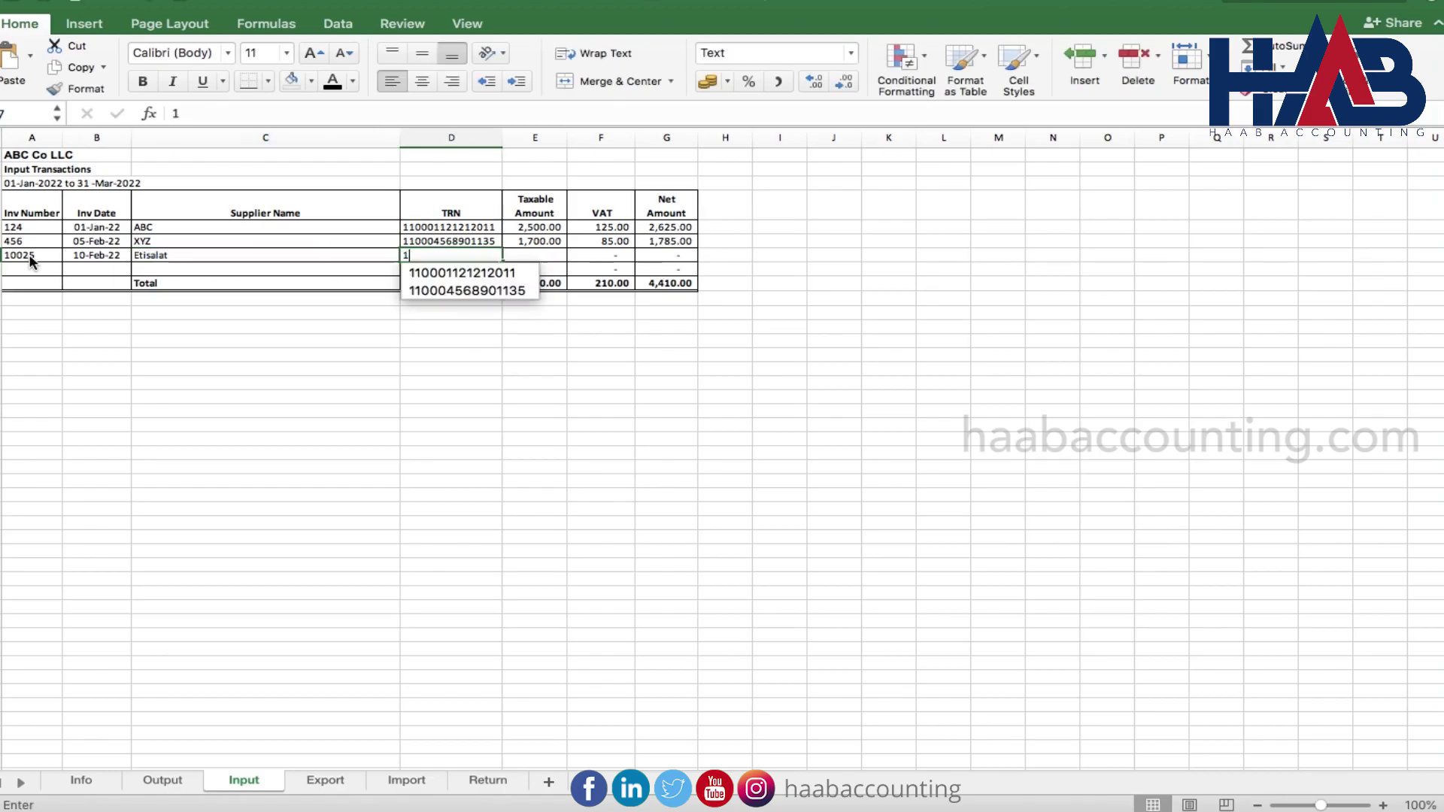
pyautogui.press('Tab')
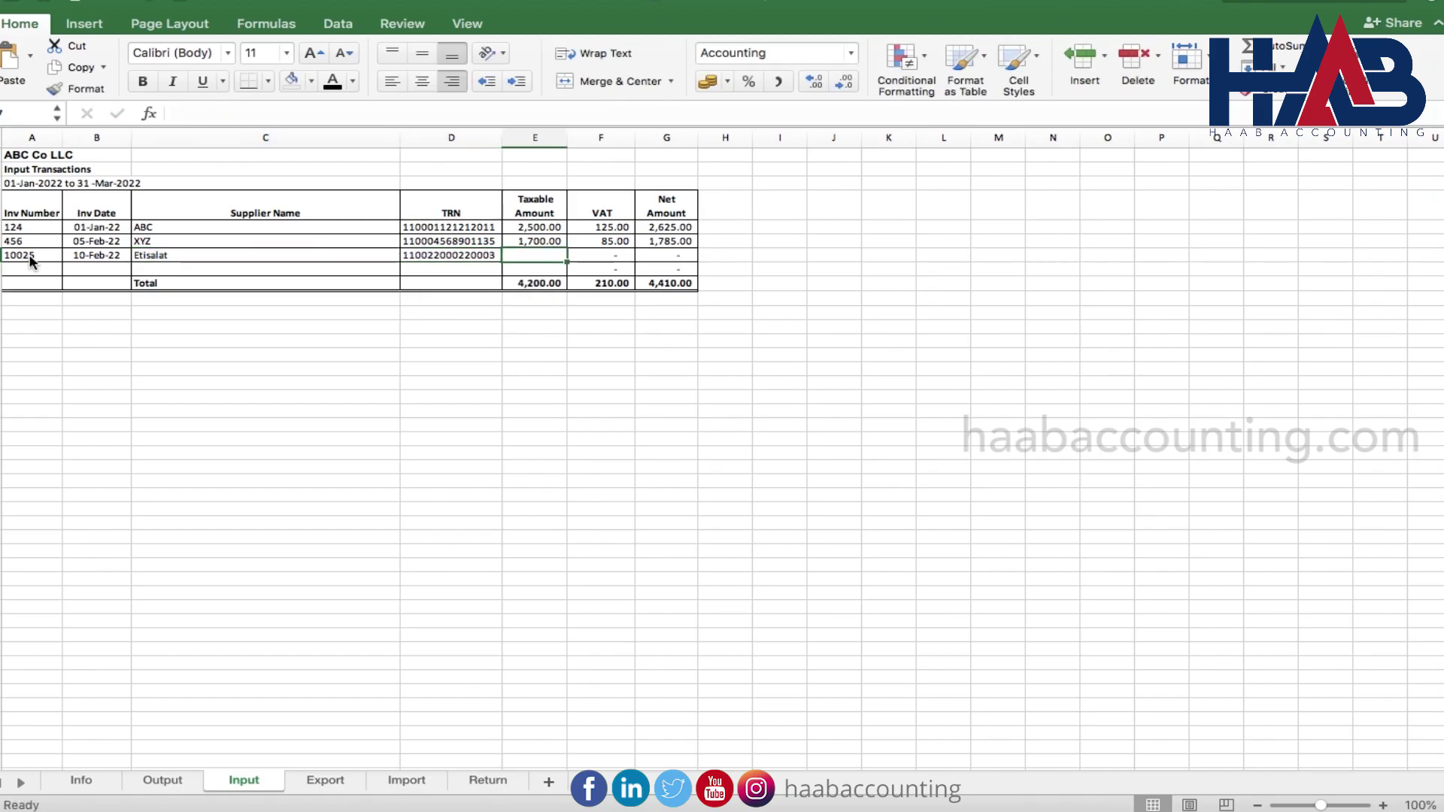
pyautogui.write('500')
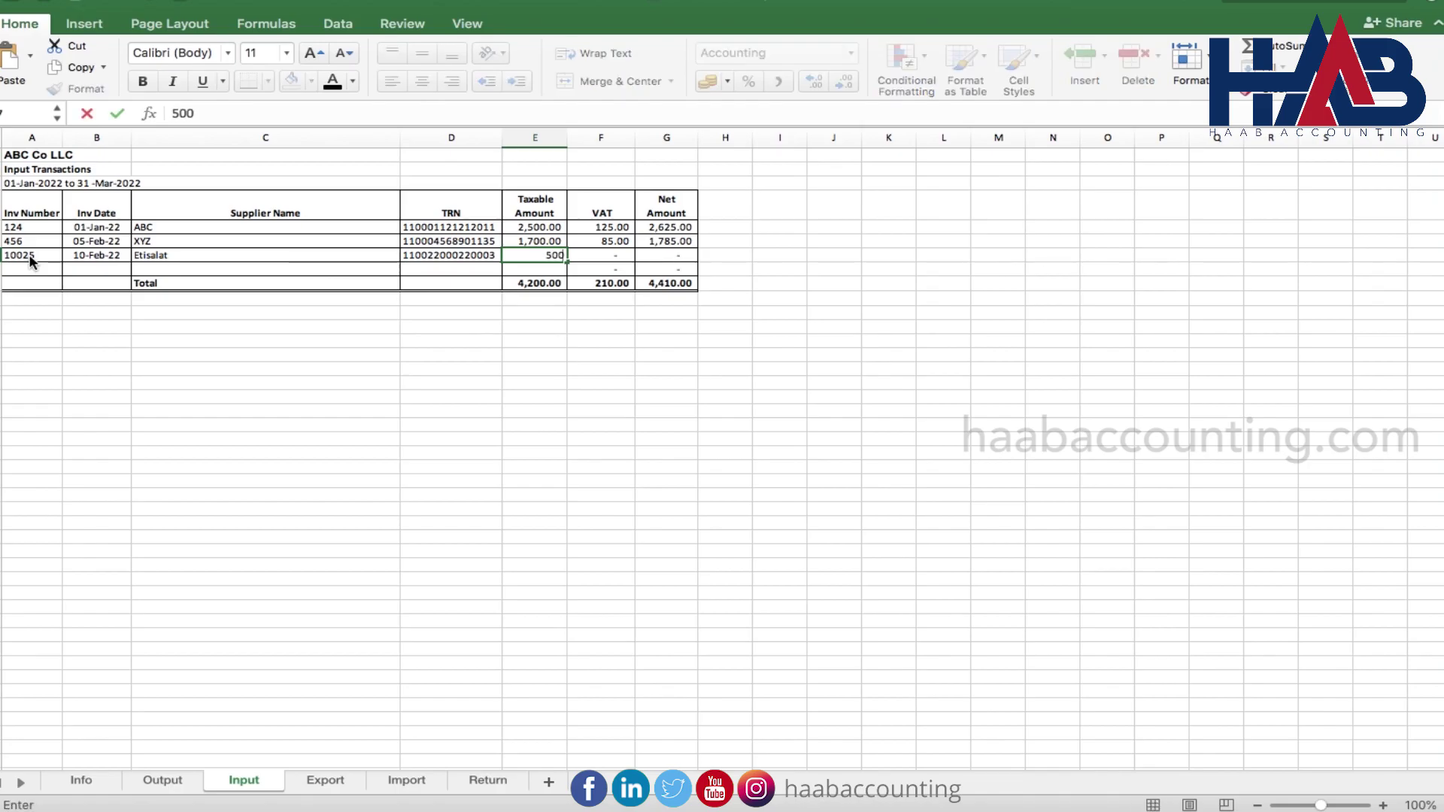
pyautogui.press('Tab')
pyautogui.press('Return')
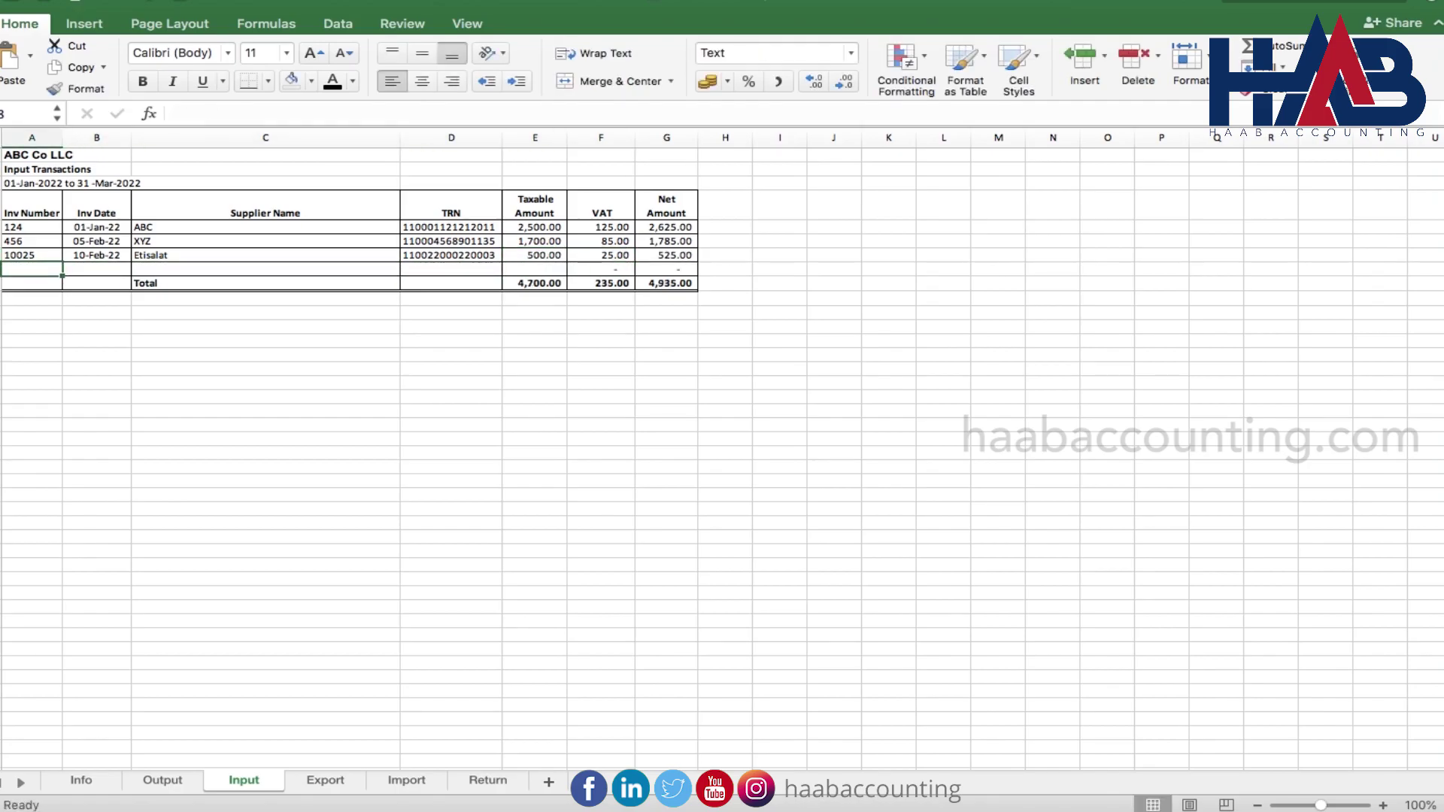
# Record purchase invoice 789 dated 10-Mar-22 from ADDC with its TRN and 250 taxable
pyautogui.write('789')
pyautogui.press('Tab')
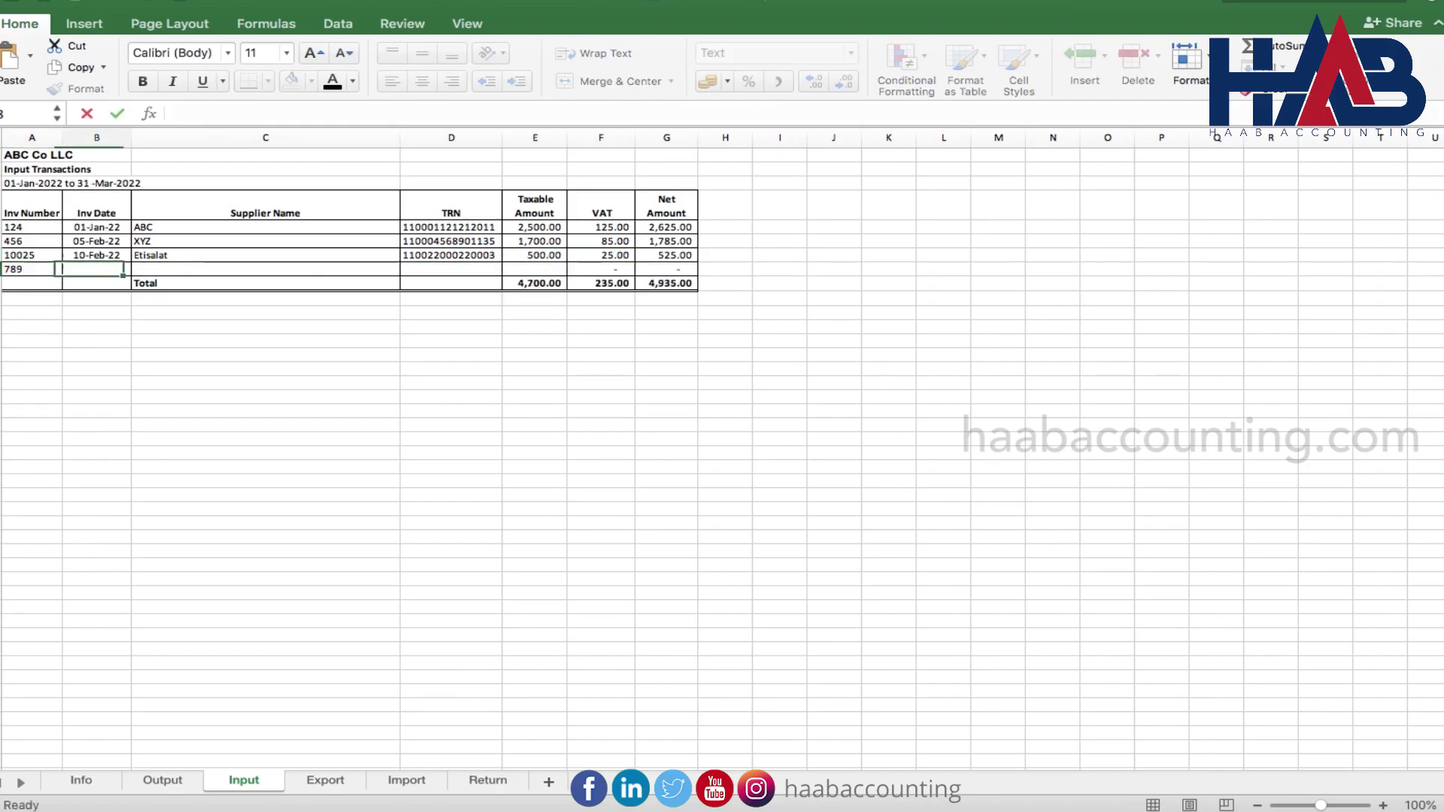
pyautogui.write('3-')
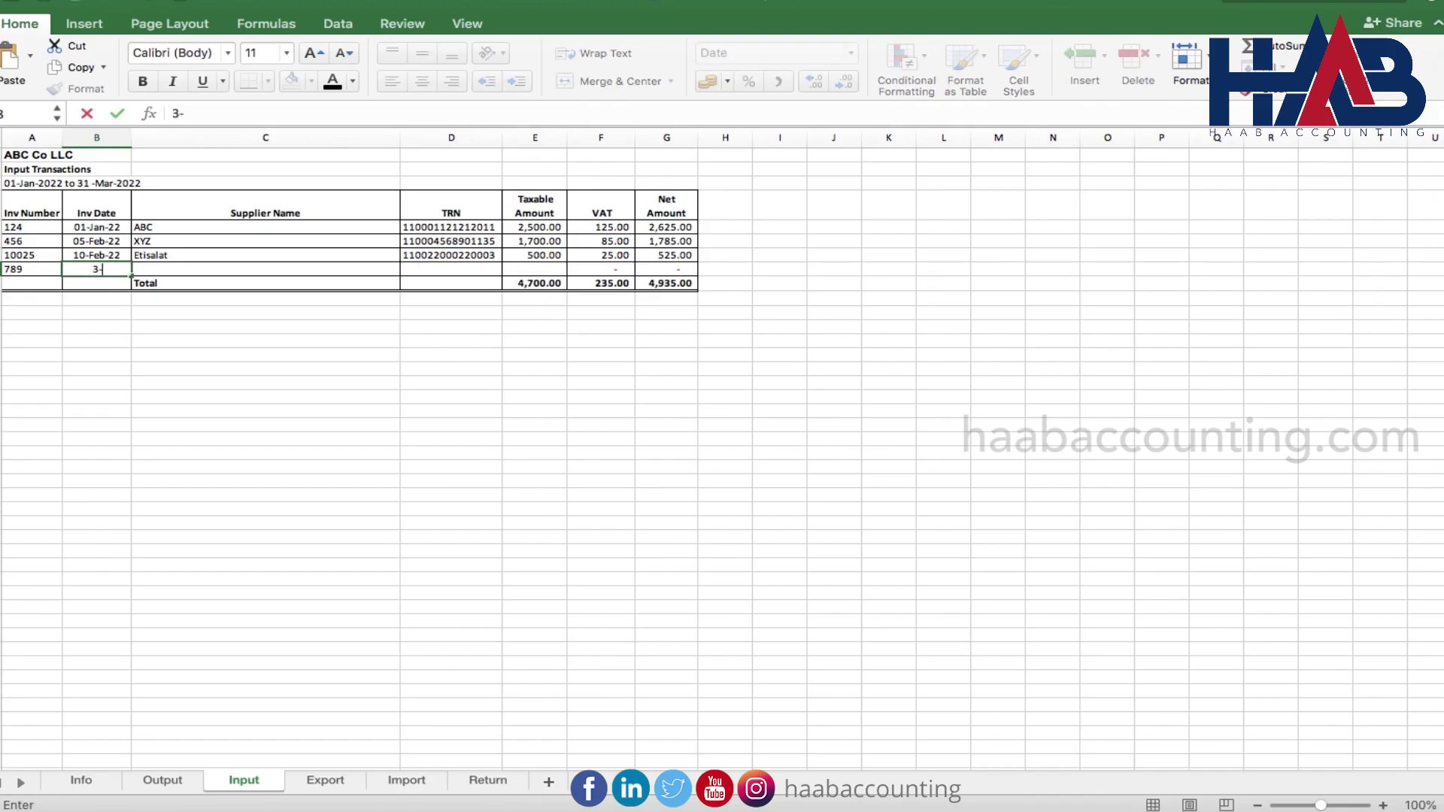
pyautogui.write('10')
pyautogui.press('Tab')
pyautogui.write('ADDC')
pyautogui.press('Tab')
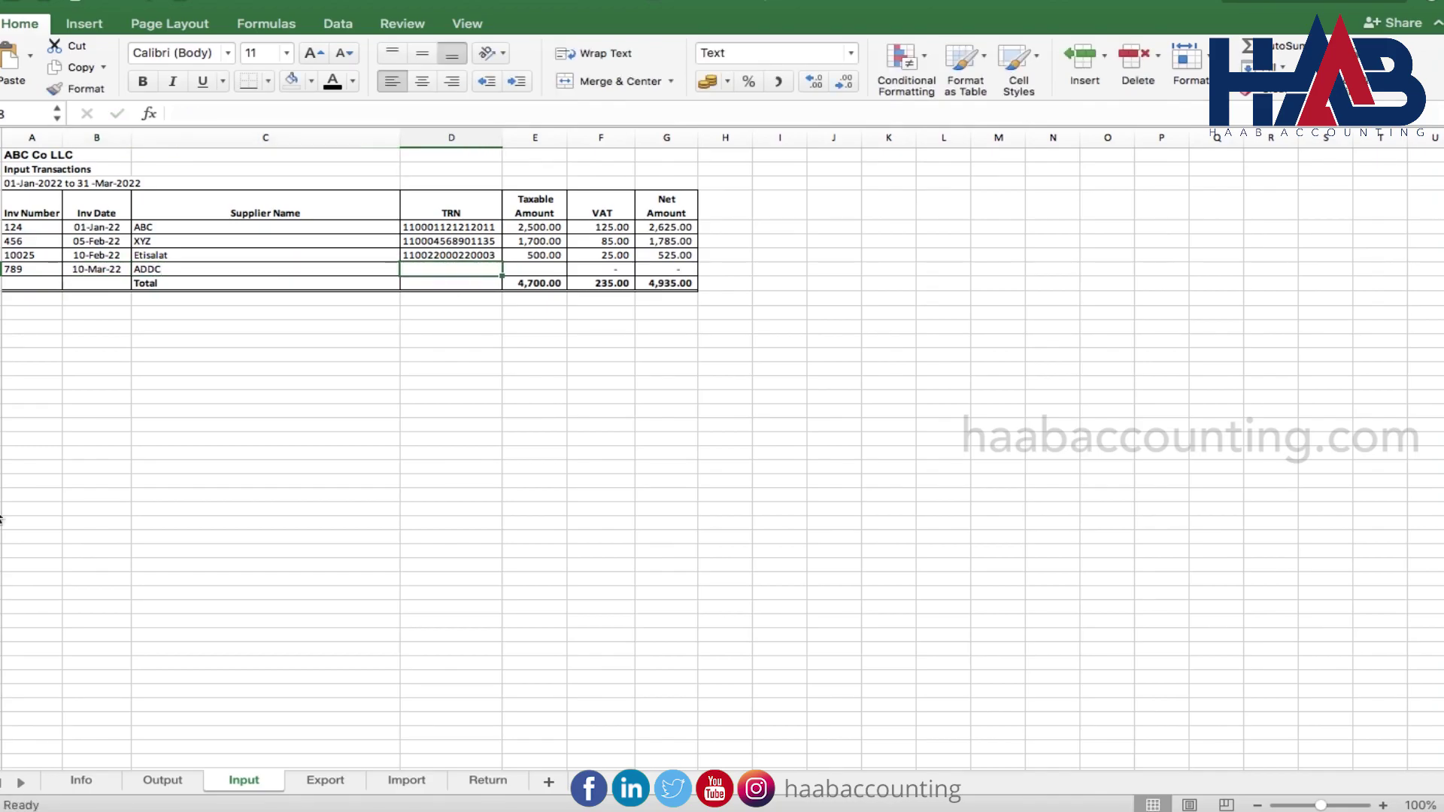
pyautogui.press('Tab')
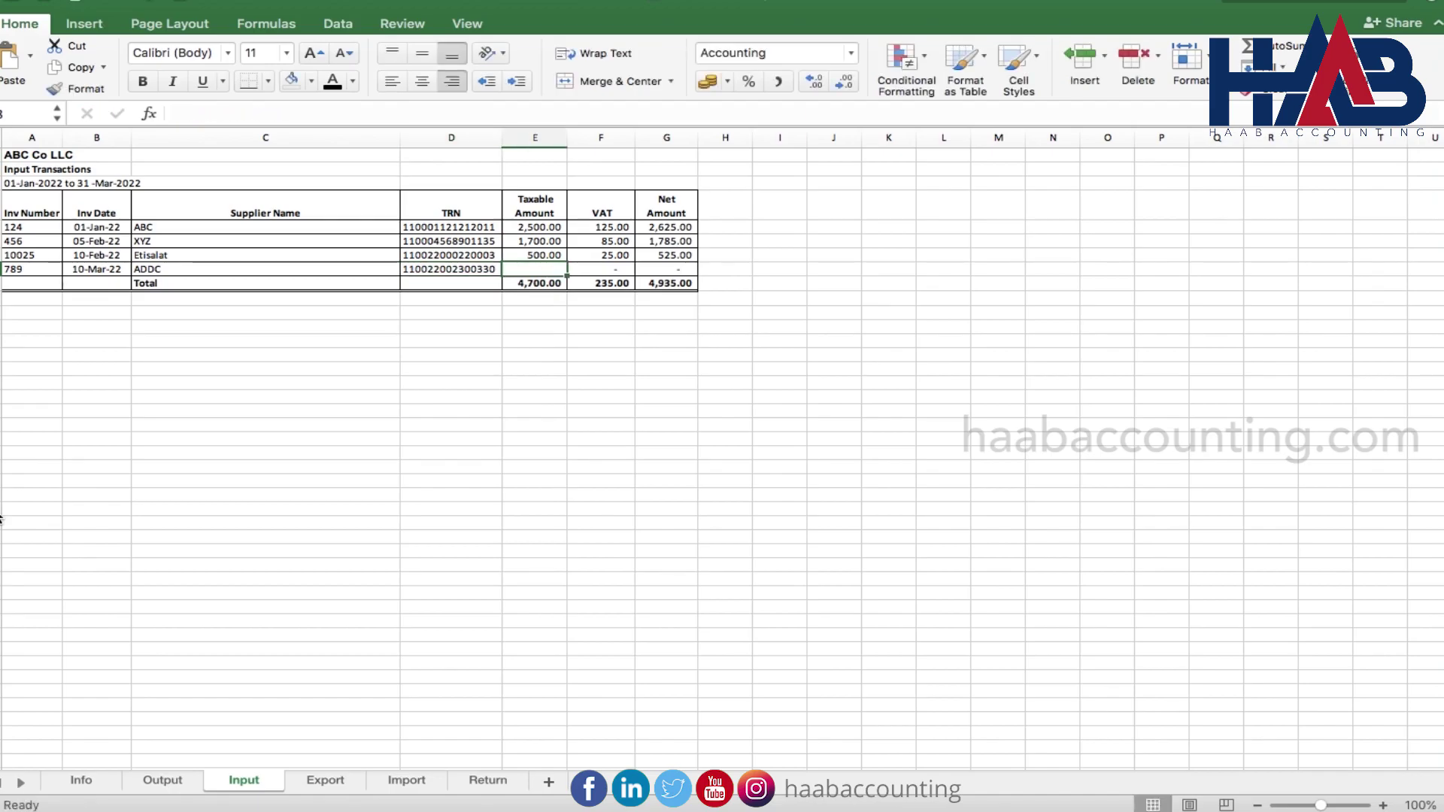
pyautogui.write('250')
pyautogui.press('Tab')
pyautogui.click(265, 565)
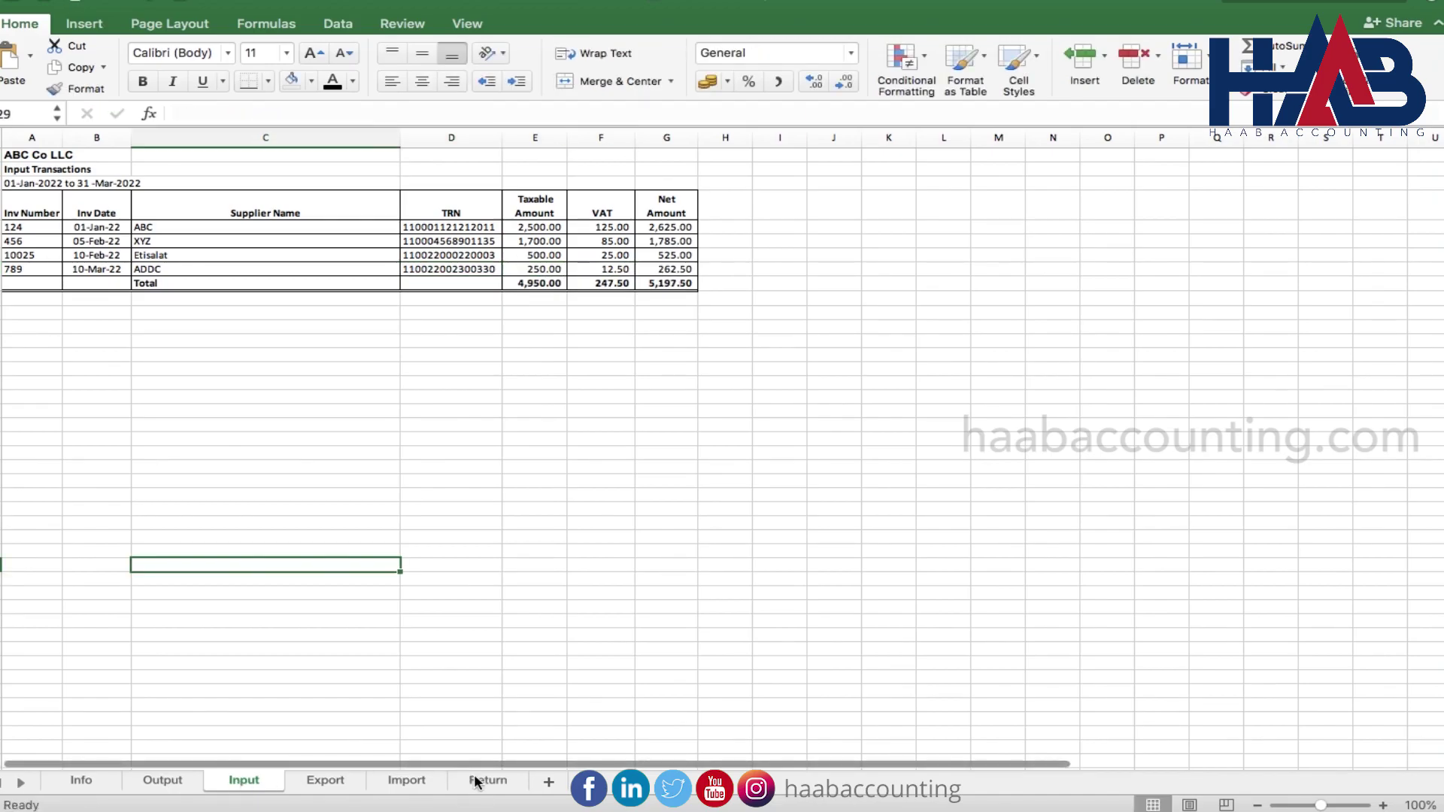
# Check the Return sheet's 4,950.00 expense total, then bring up the Export sheet
pyautogui.click(476, 780)
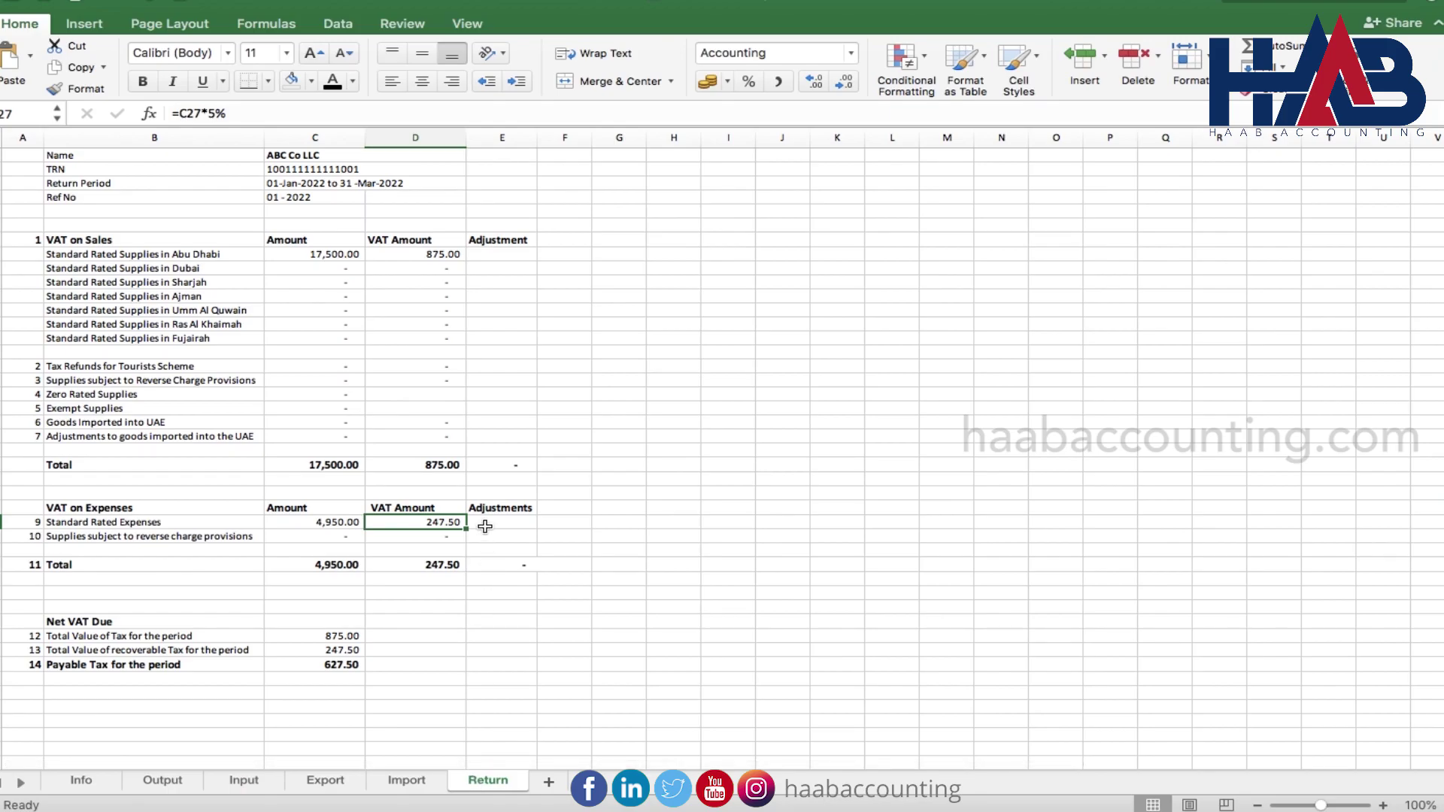
pyautogui.click(325, 782)
pyautogui.click(371, 504)
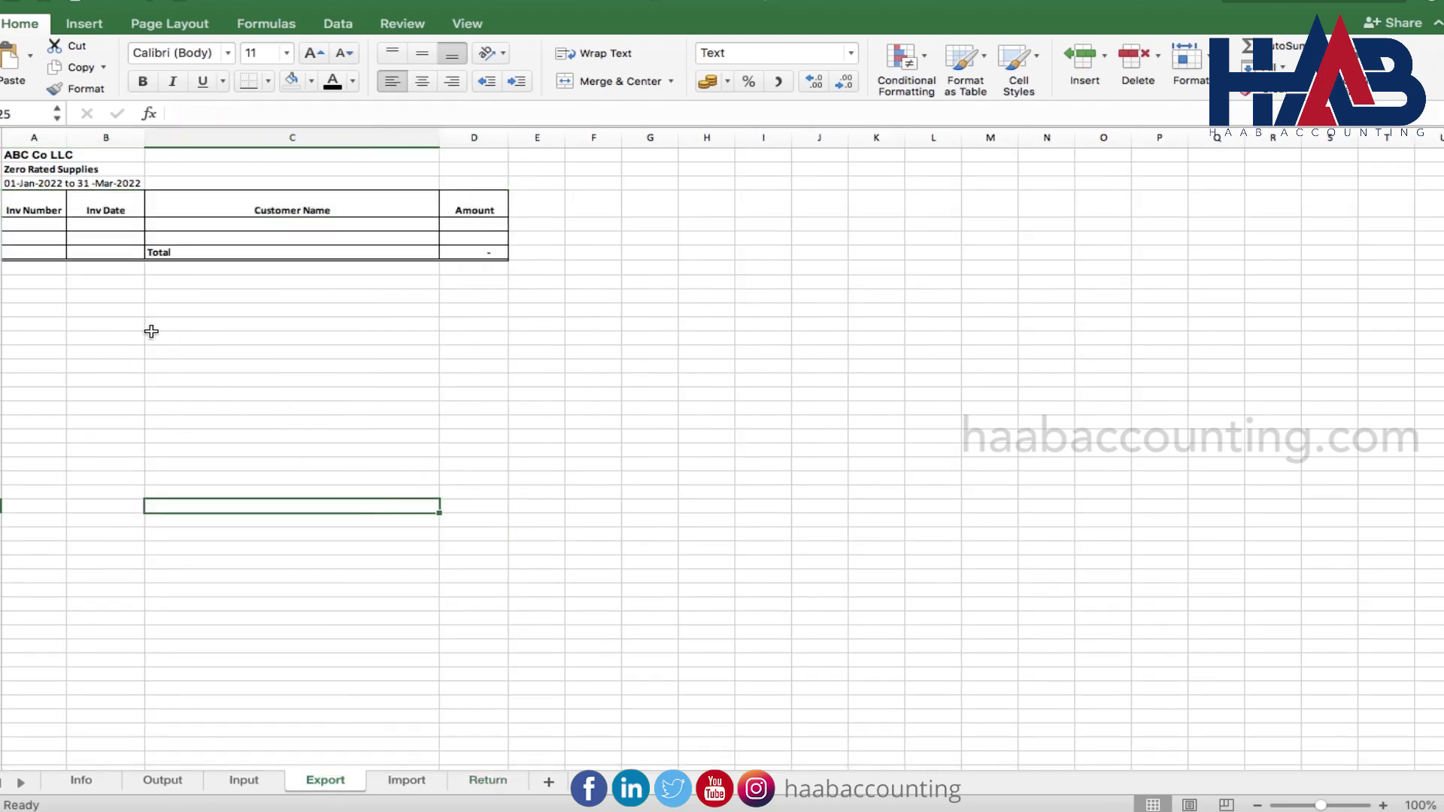
# Add export invoice 1006 dated 3-15 for Customer -Export at 25,000.00, then verify on Return
pyautogui.click(54, 228)
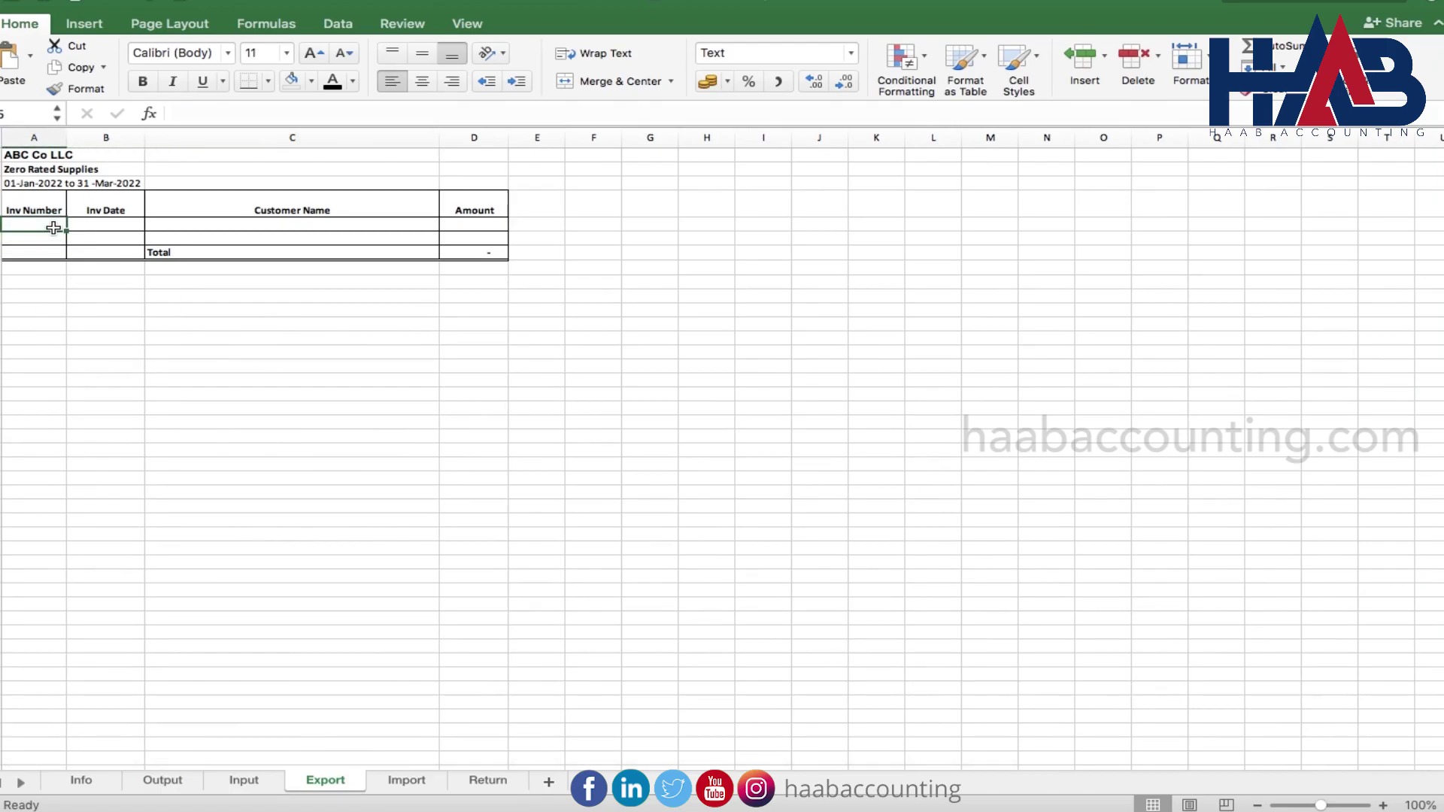
pyautogui.write('1006')
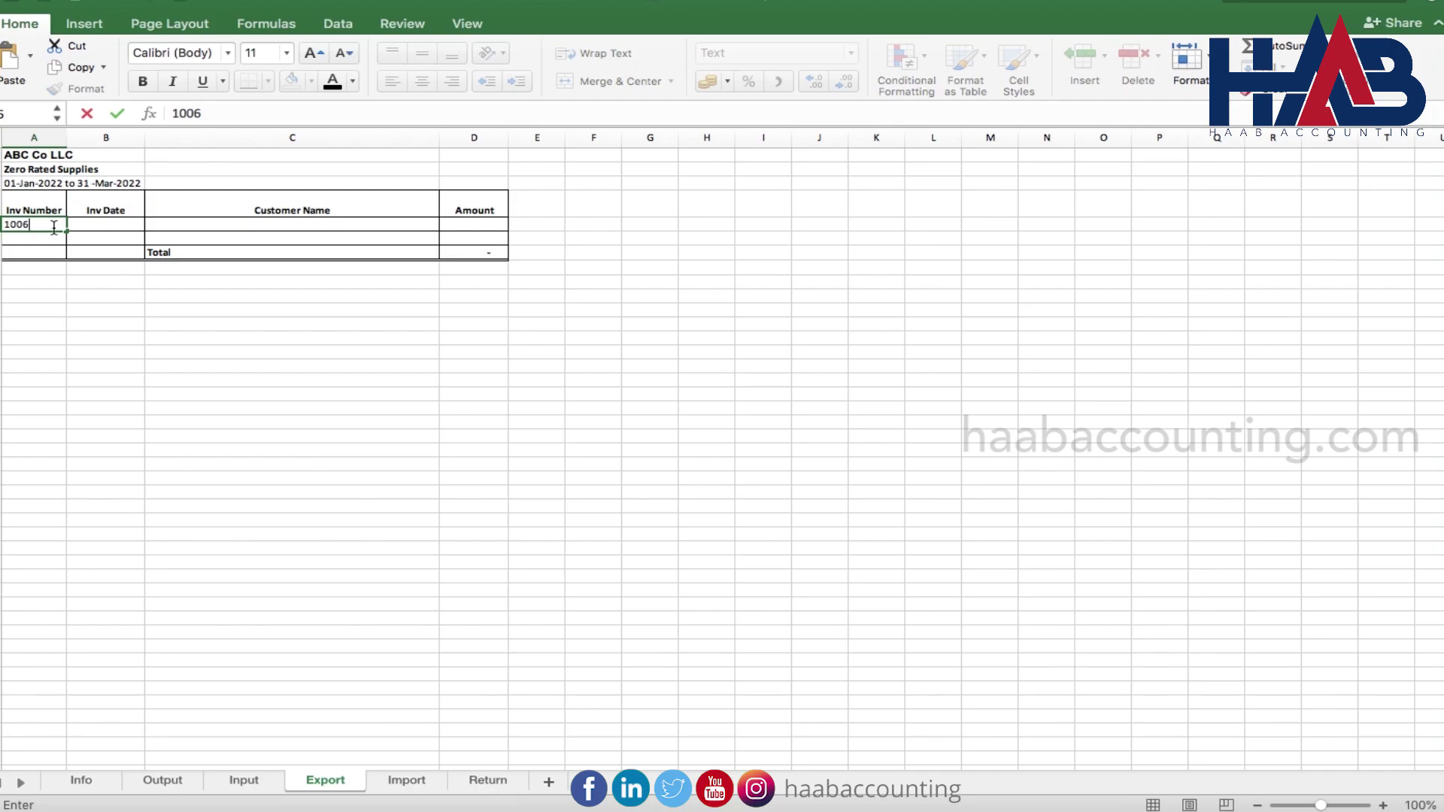
pyautogui.press('Tab')
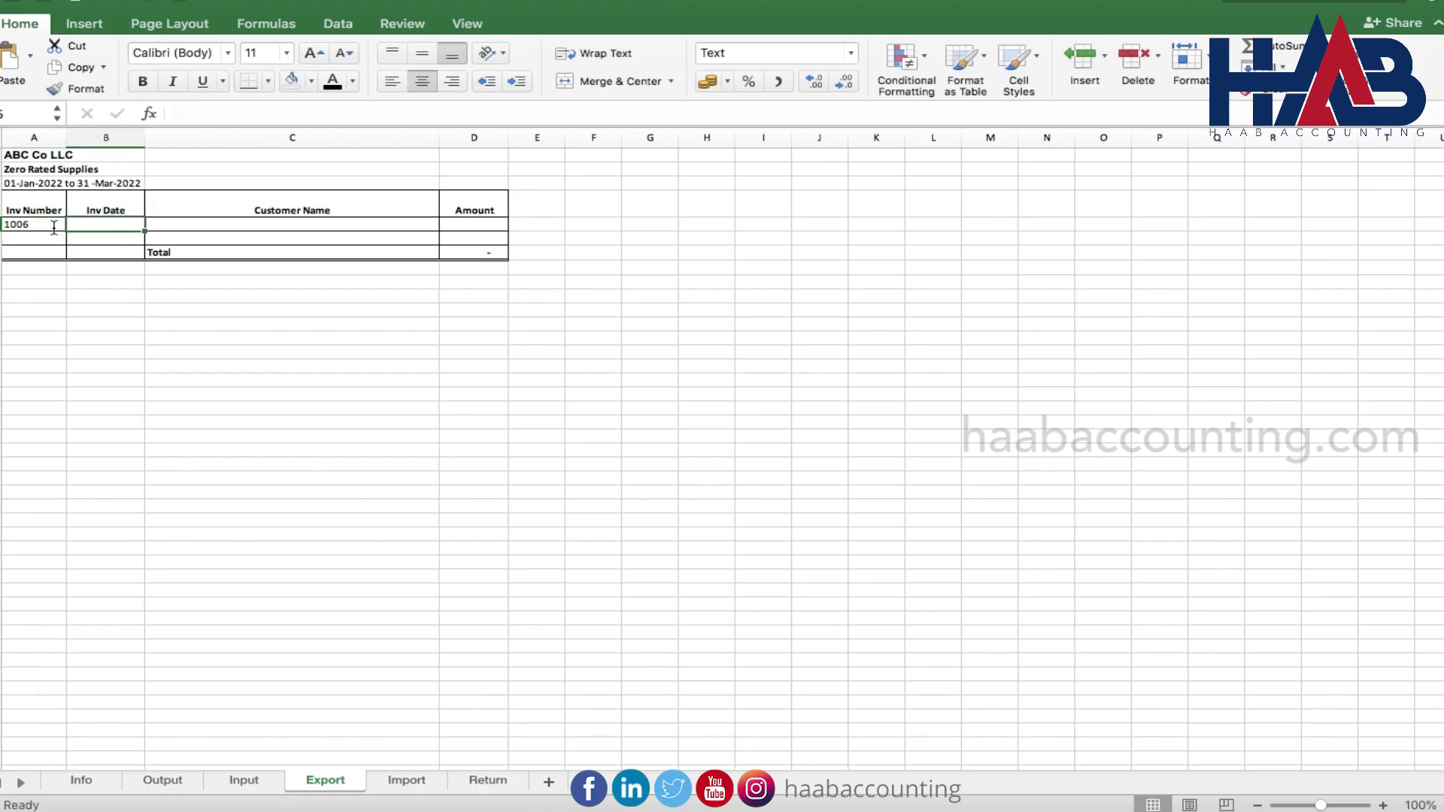
pyautogui.write('3-15')
pyautogui.press('Tab')
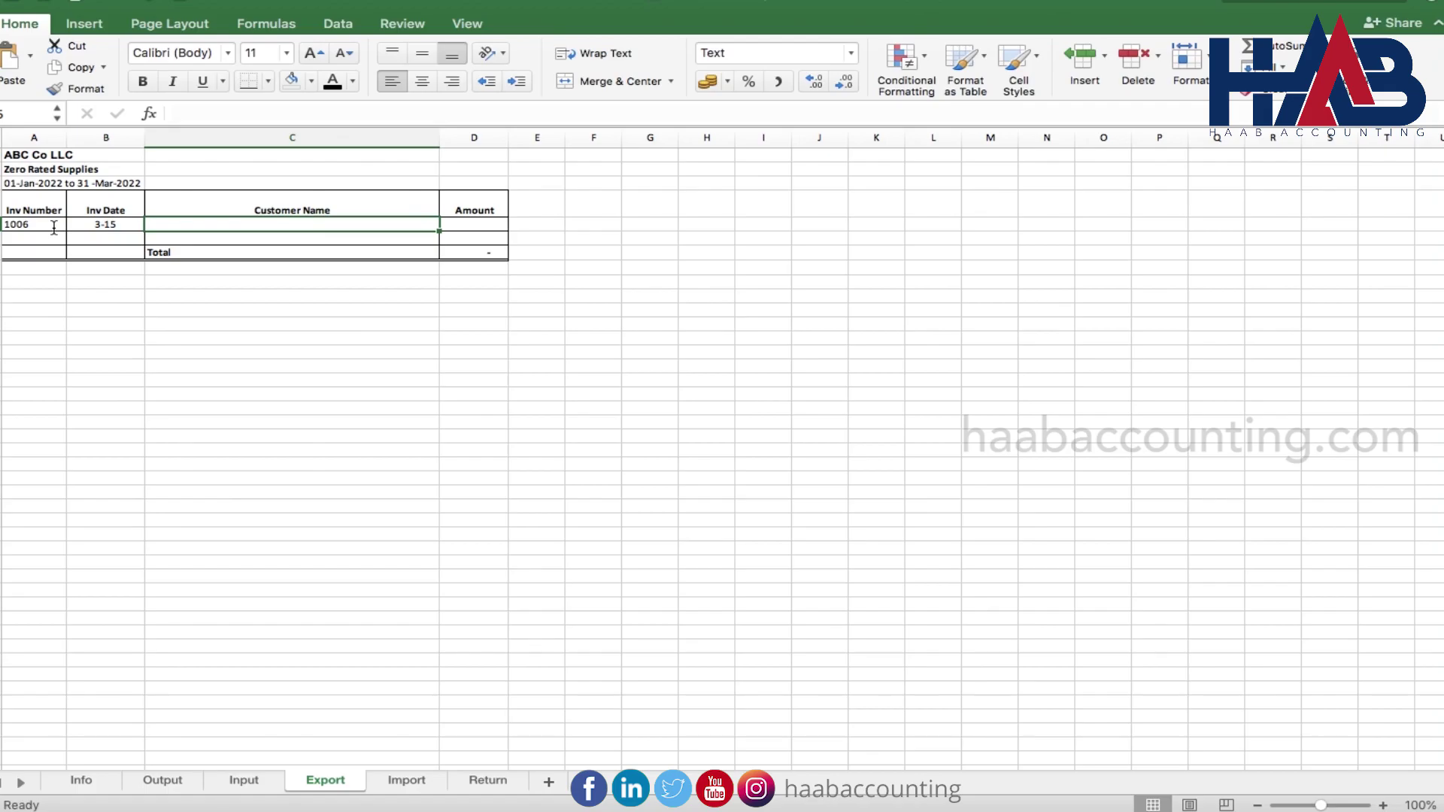
pyautogui.write('Cus')
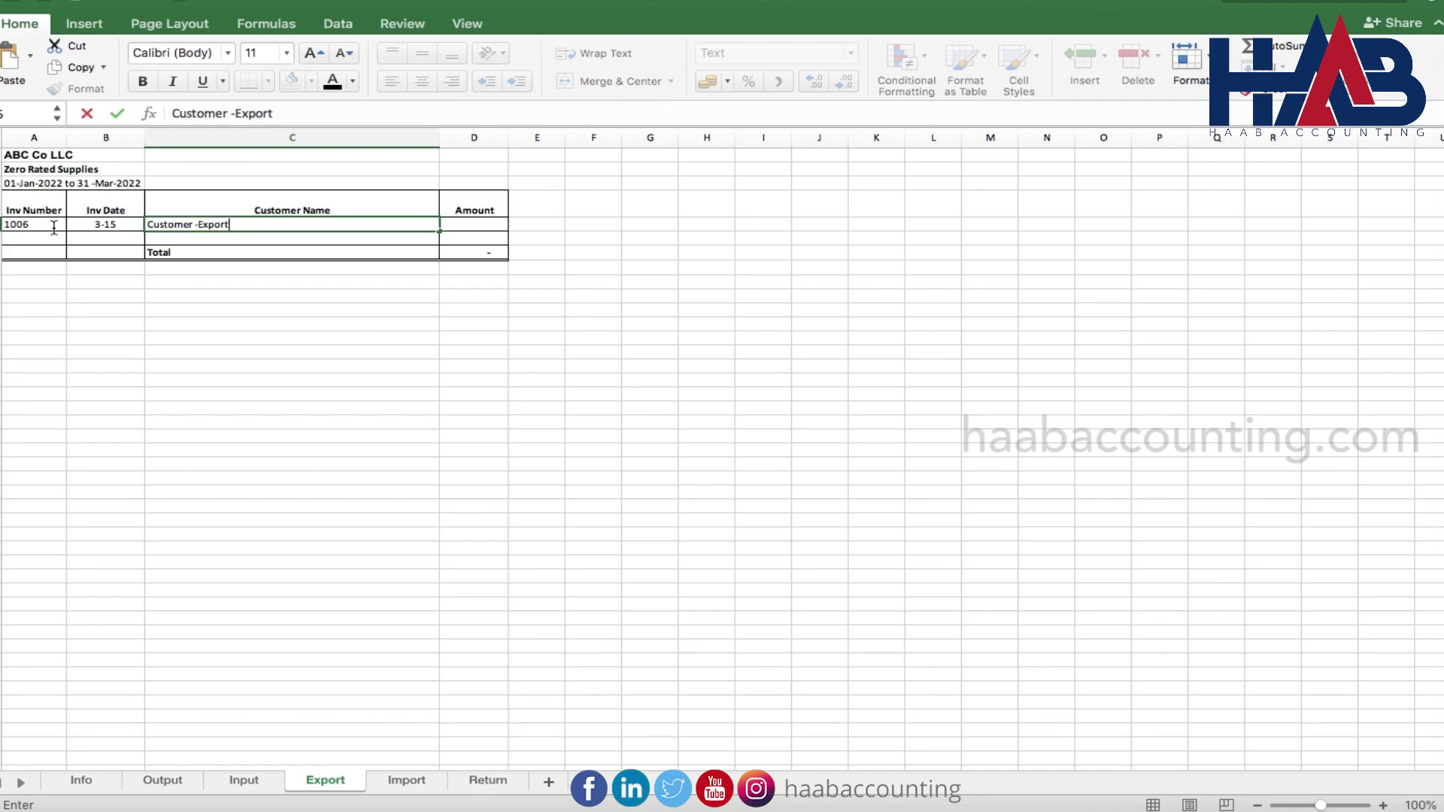
pyautogui.write('tomer -Export')
pyautogui.press('Tab')
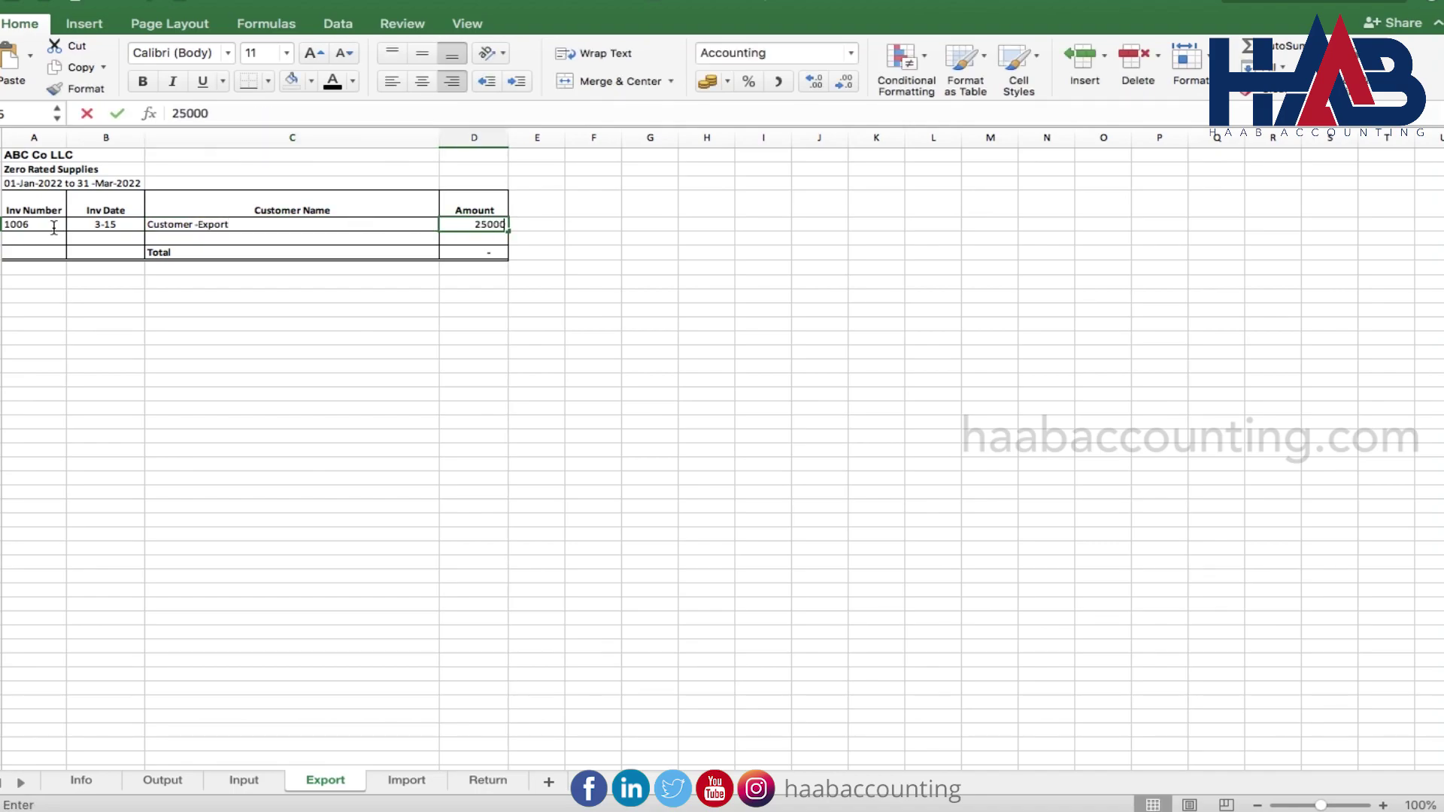
pyautogui.press('Return')
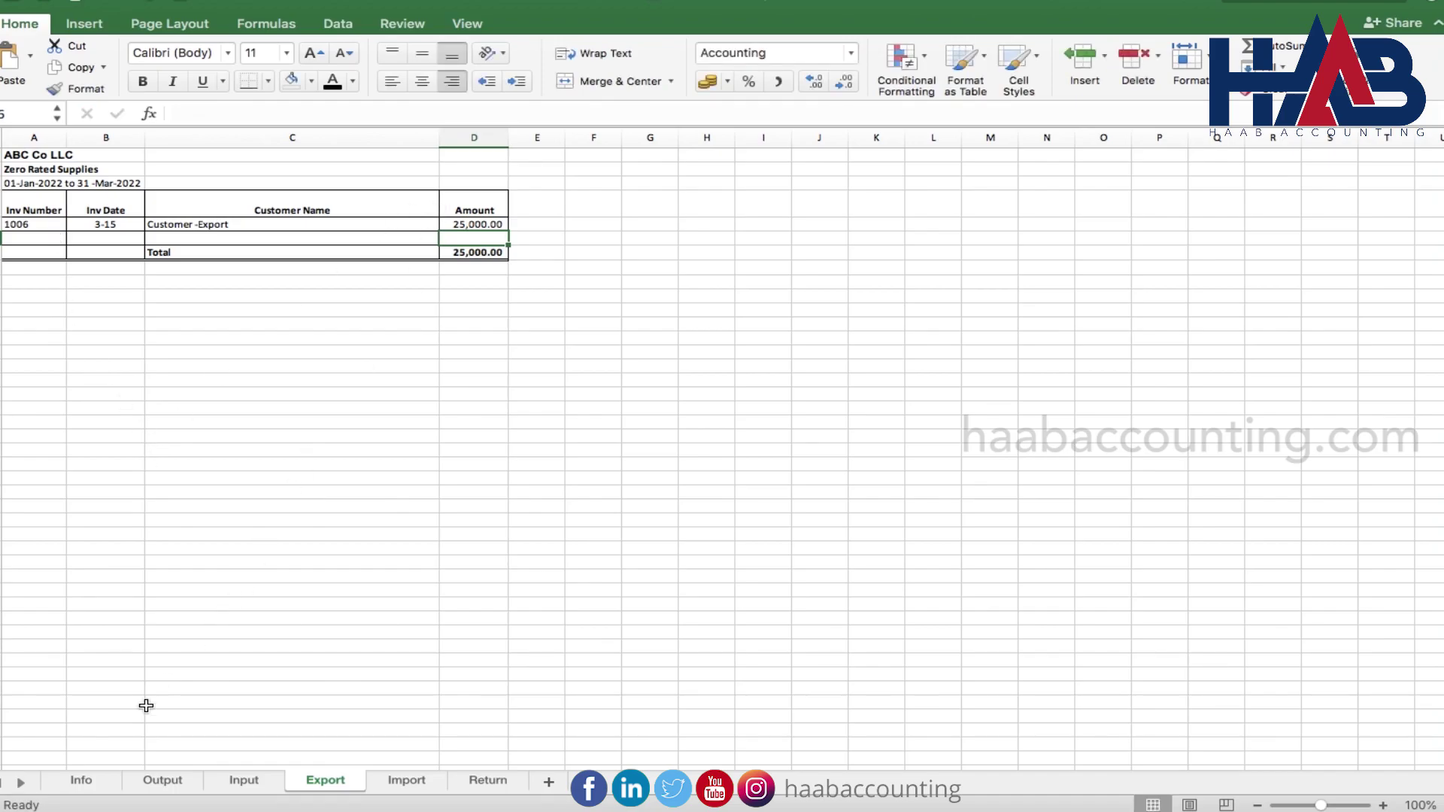
pyautogui.click(481, 780)
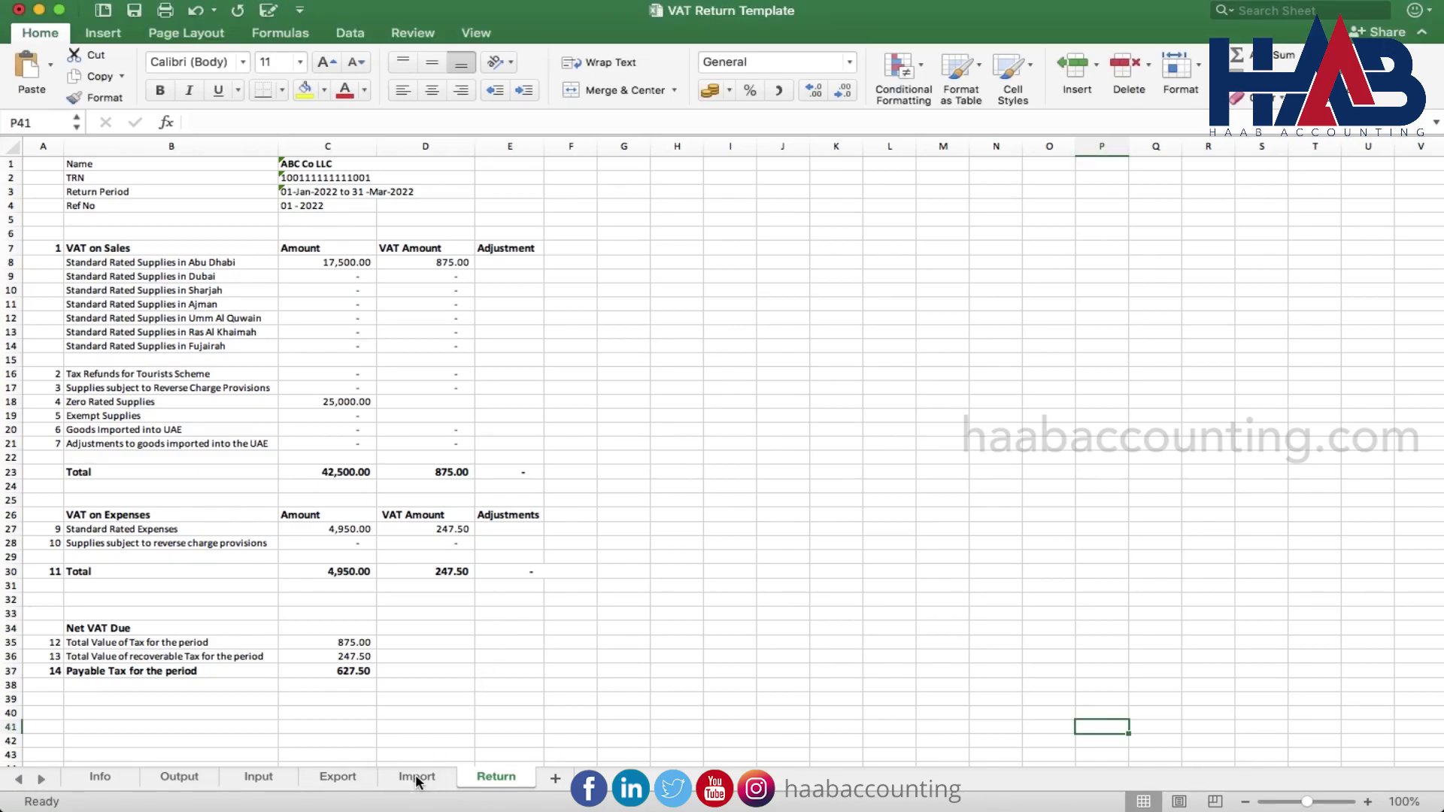
pyautogui.click(418, 778)
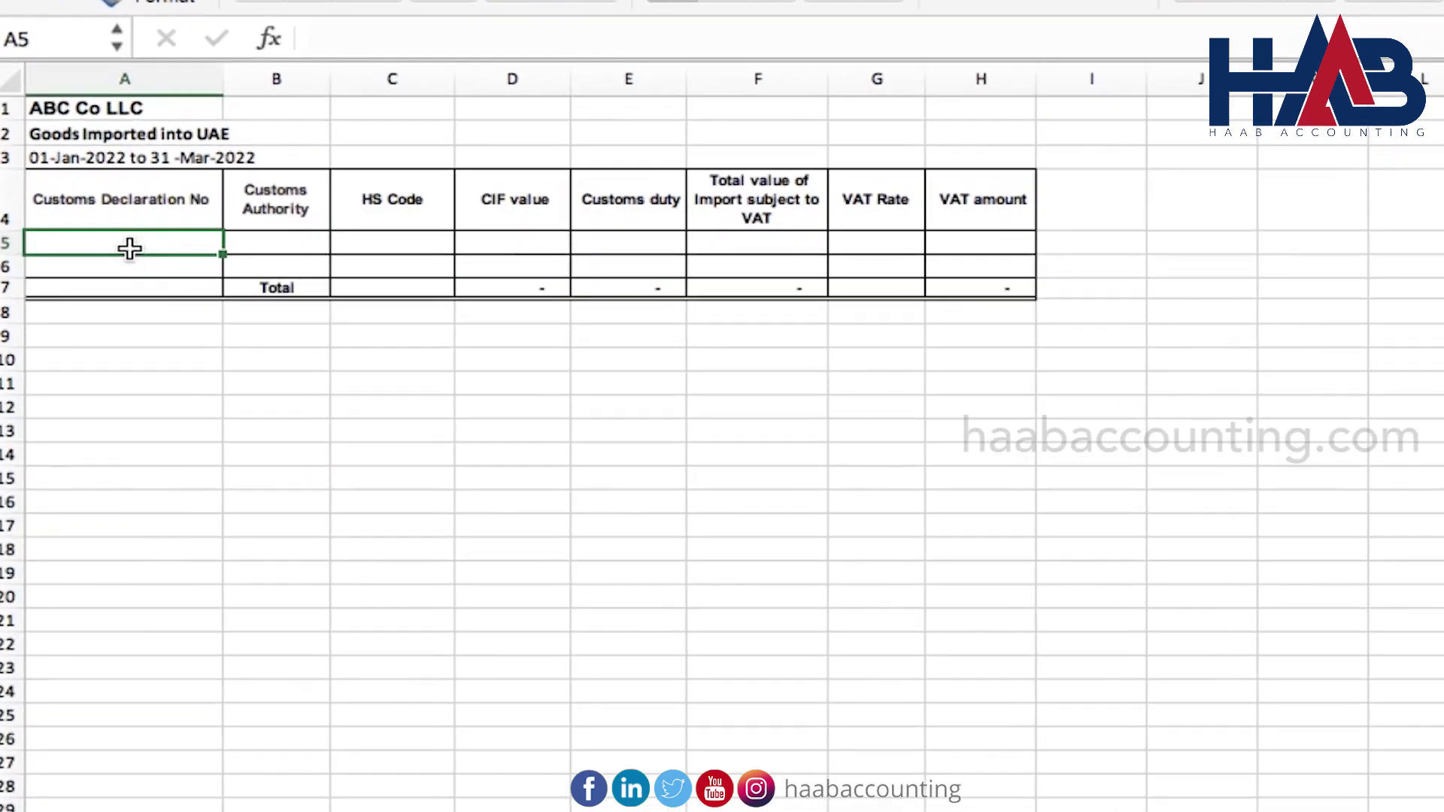
# Enter the customs declaration number, authority DXB, HS code 7323235 and CIF value 28,843.17
pyautogui.write('10')
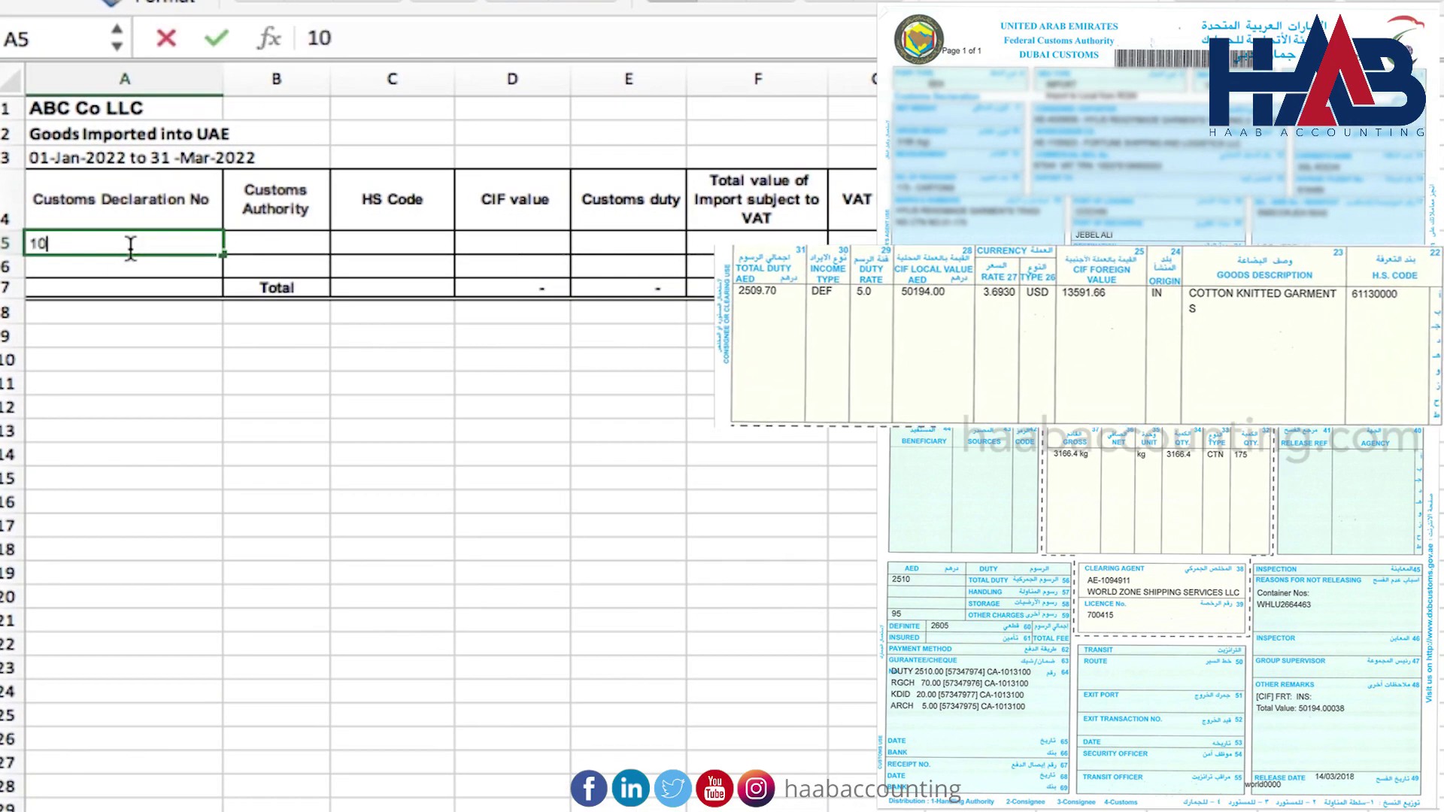
pyautogui.write('11929929222')
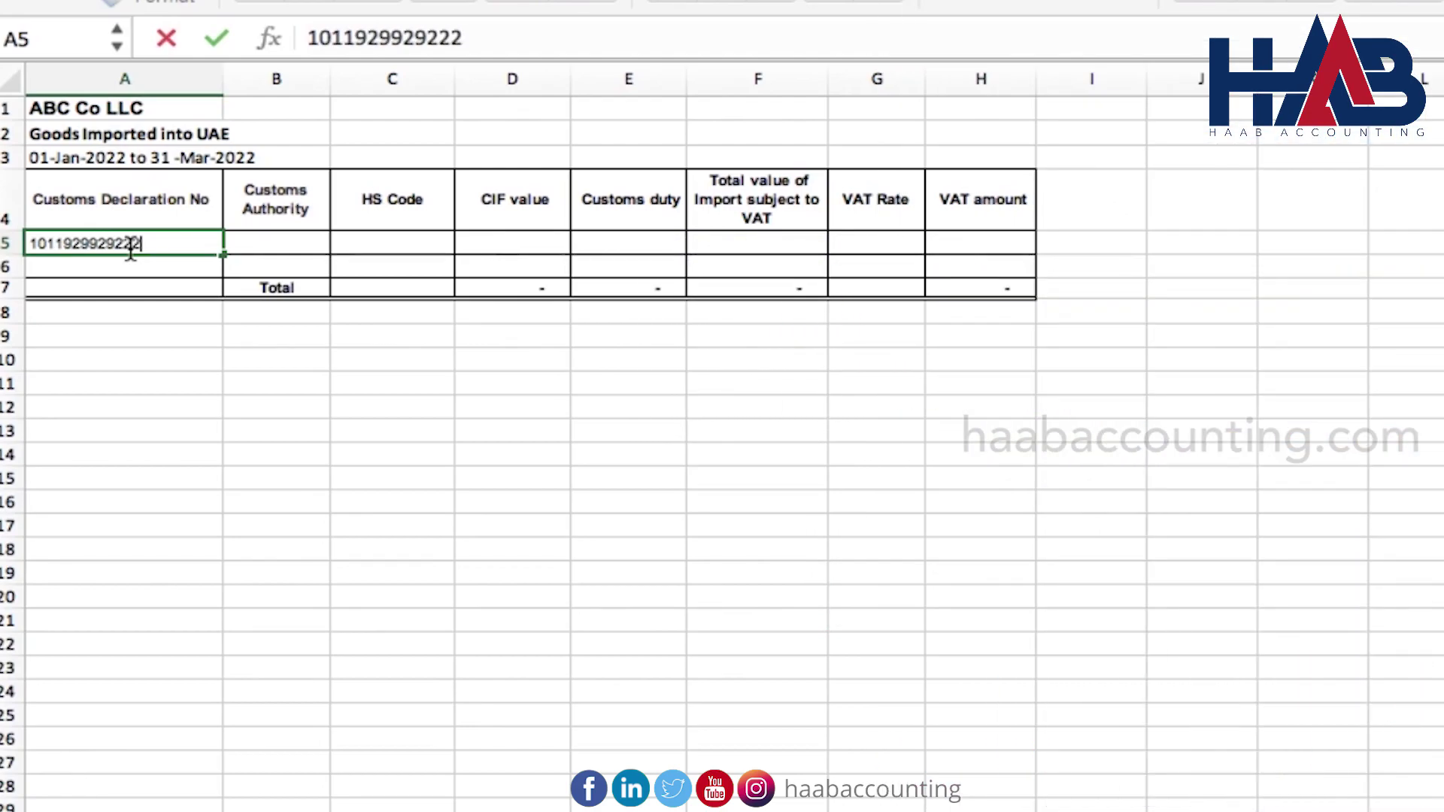
pyautogui.press('Tab')
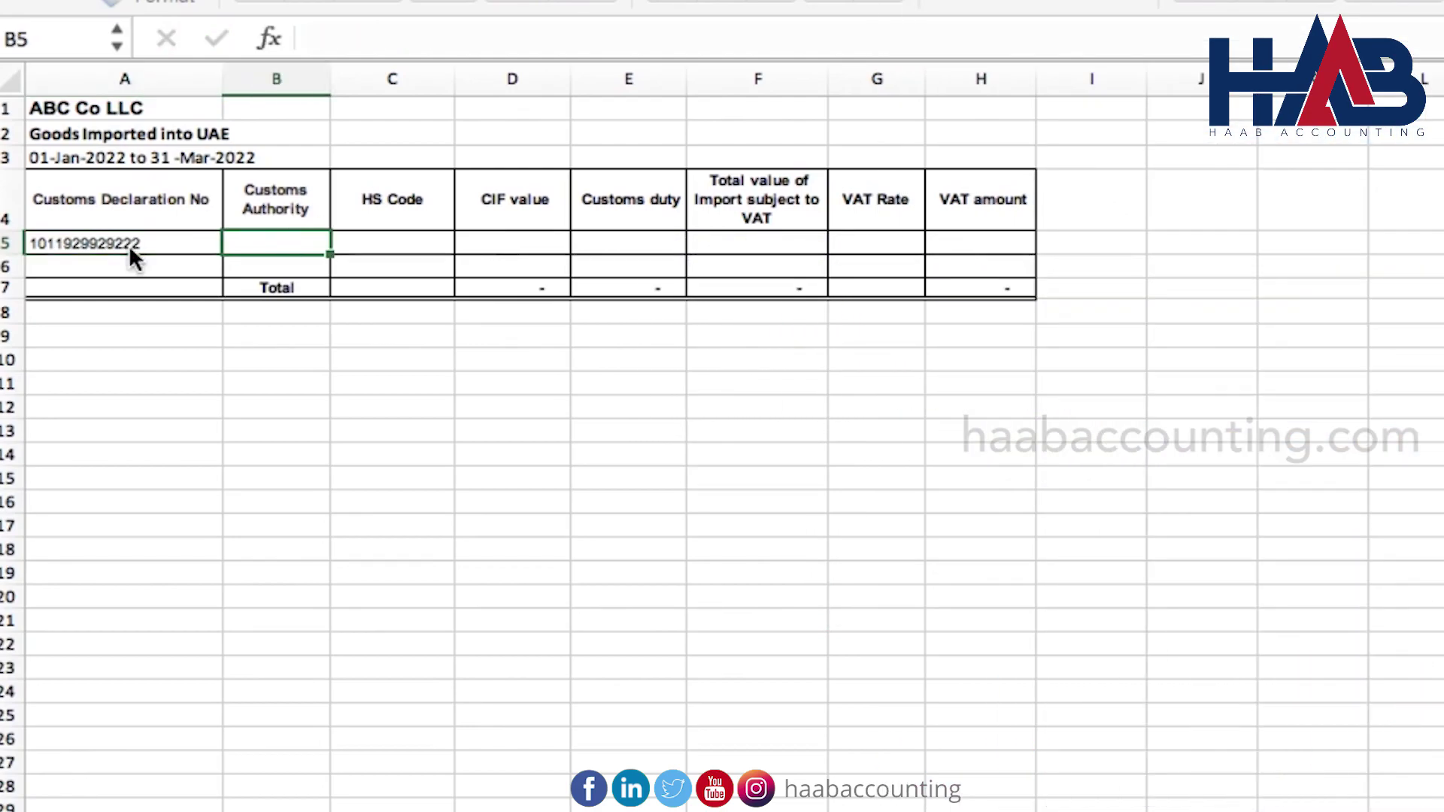
pyautogui.write('DXB')
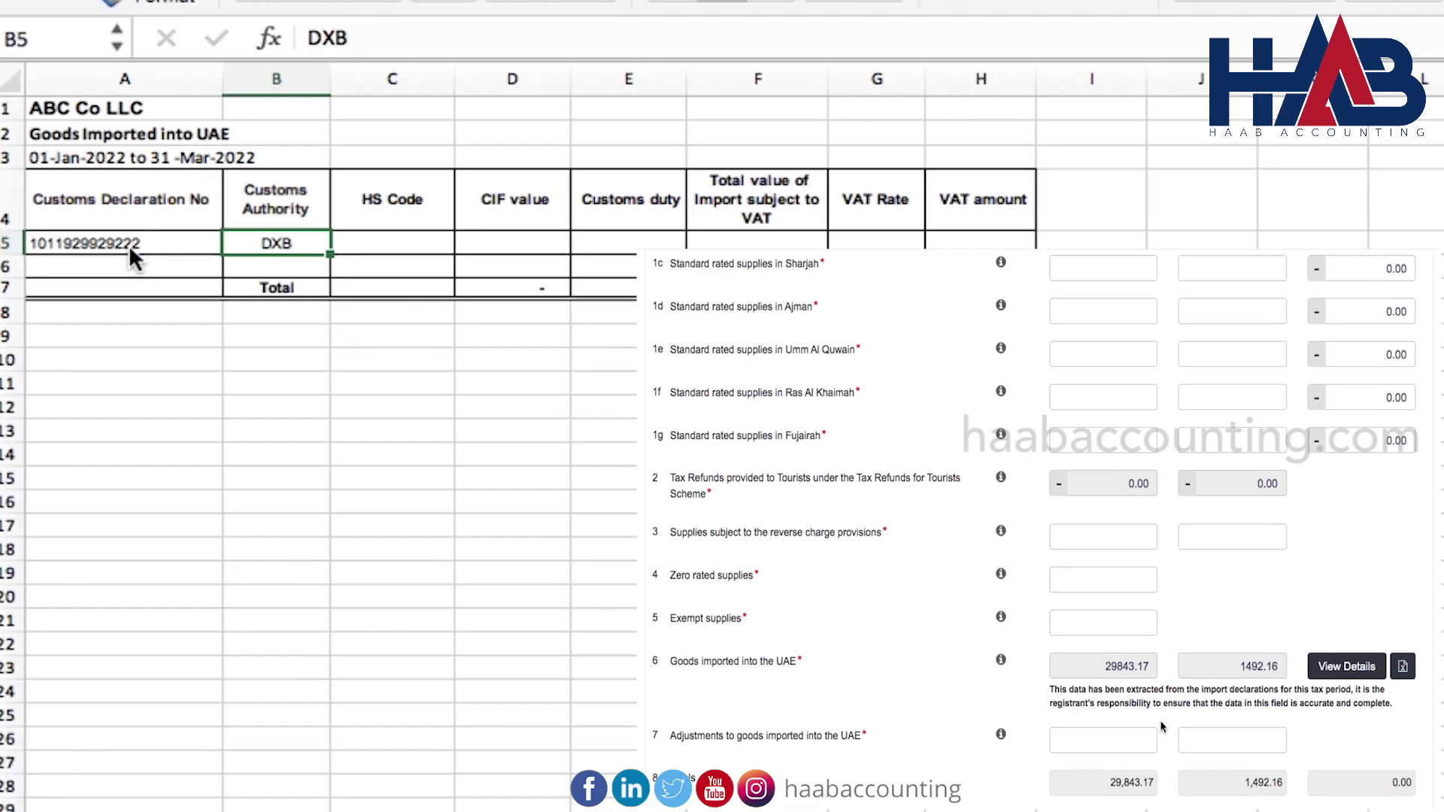
pyautogui.press('Tab')
pyautogui.write('7323323')
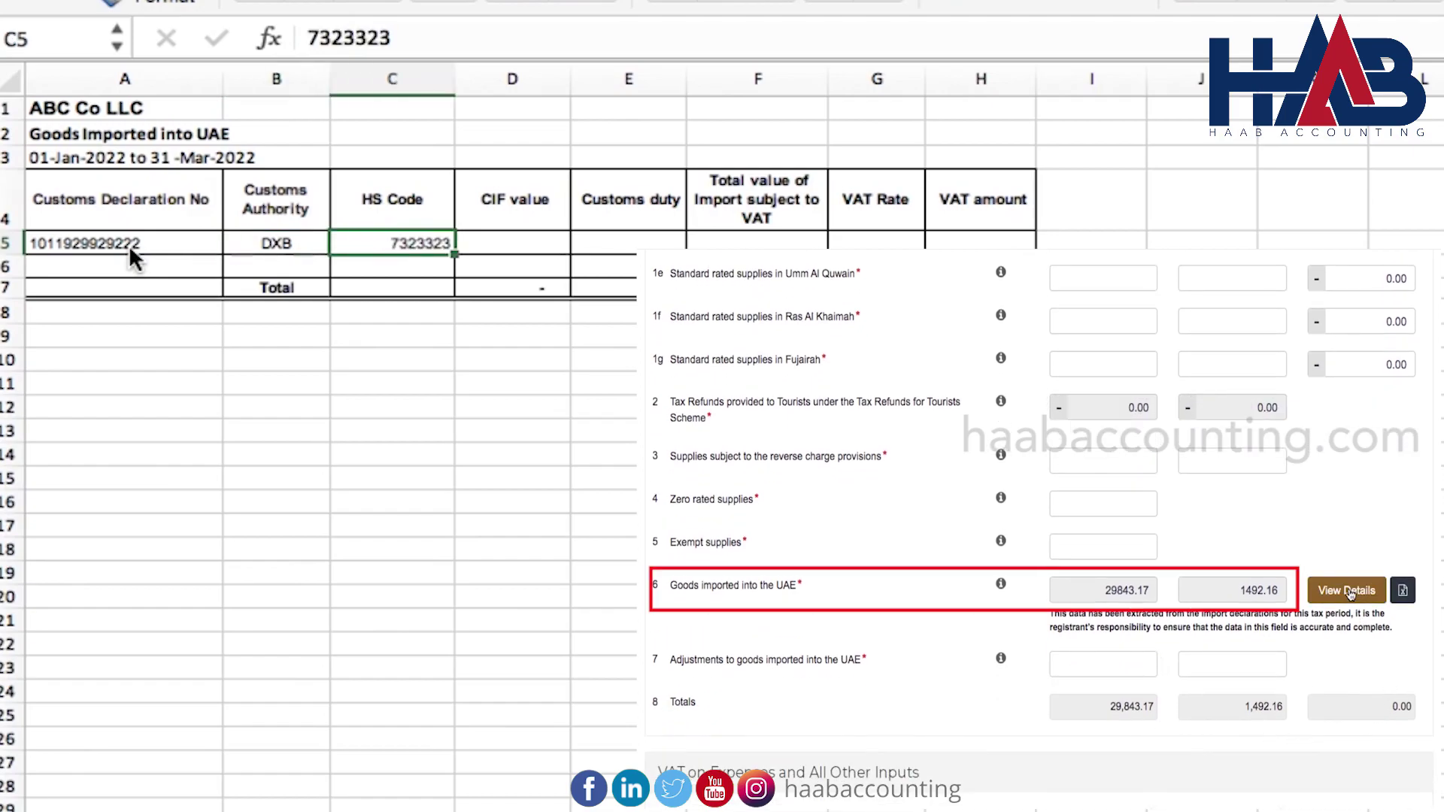
pyautogui.press('Delete')
pyautogui.write('7323235')
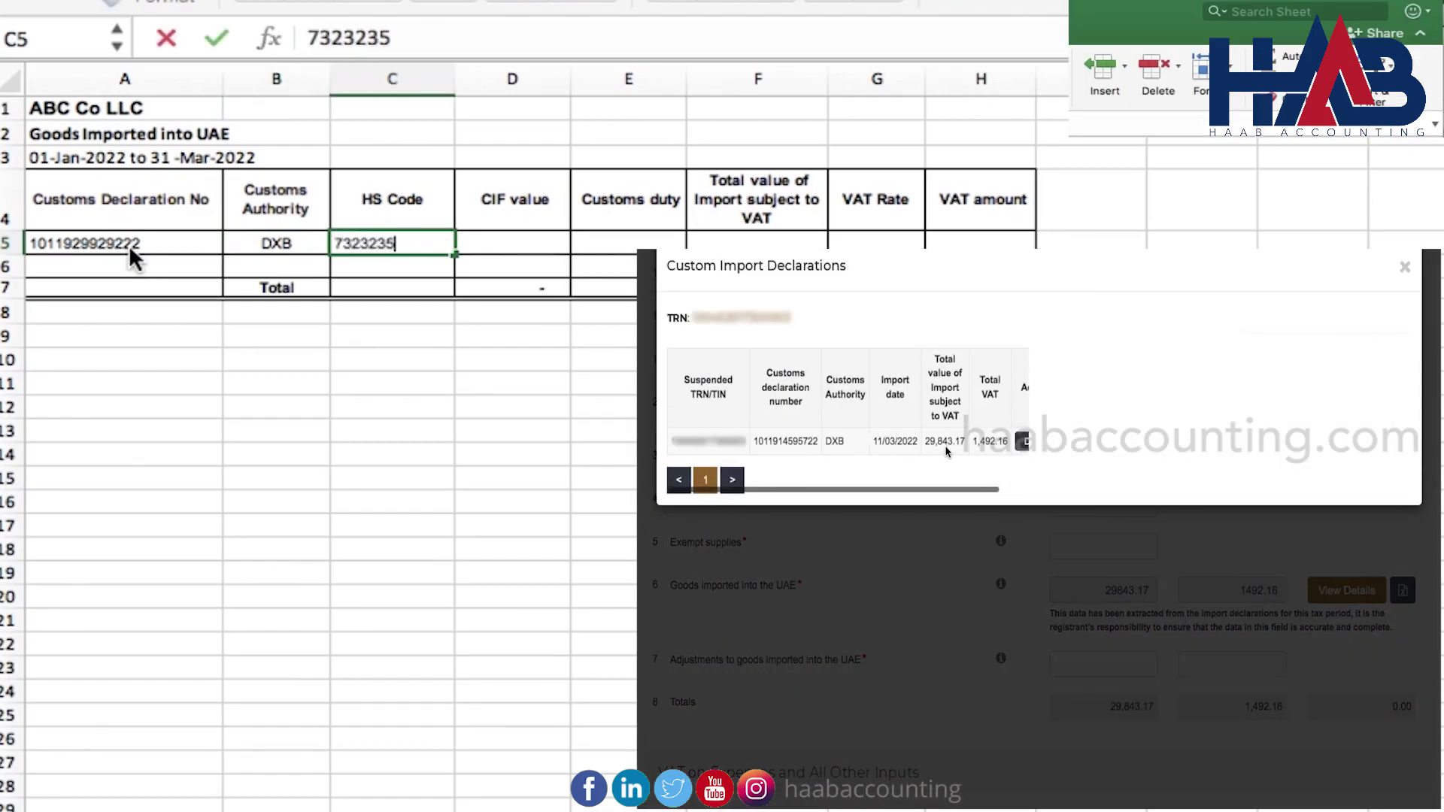
pyautogui.press('Tab')
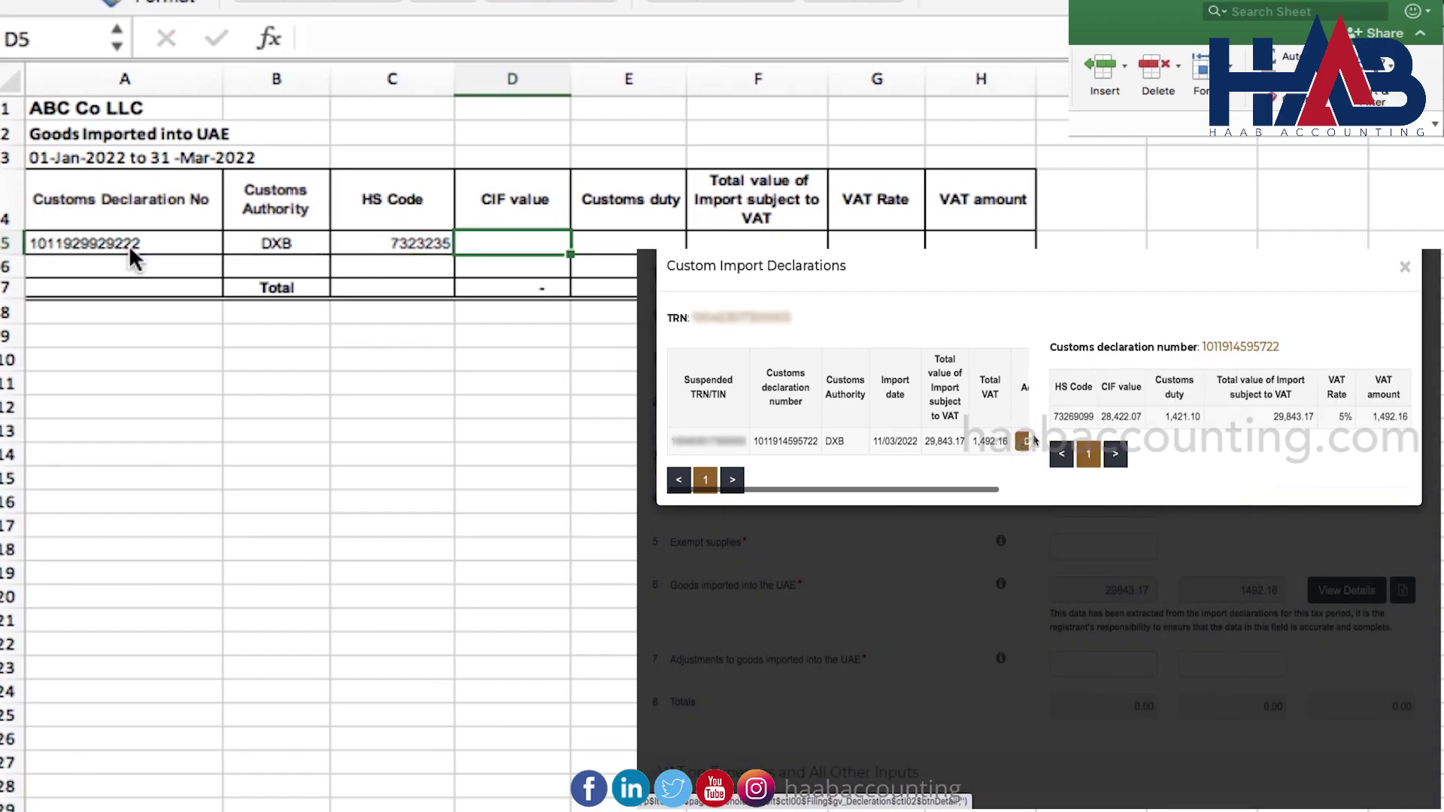
pyautogui.write('28843.17')
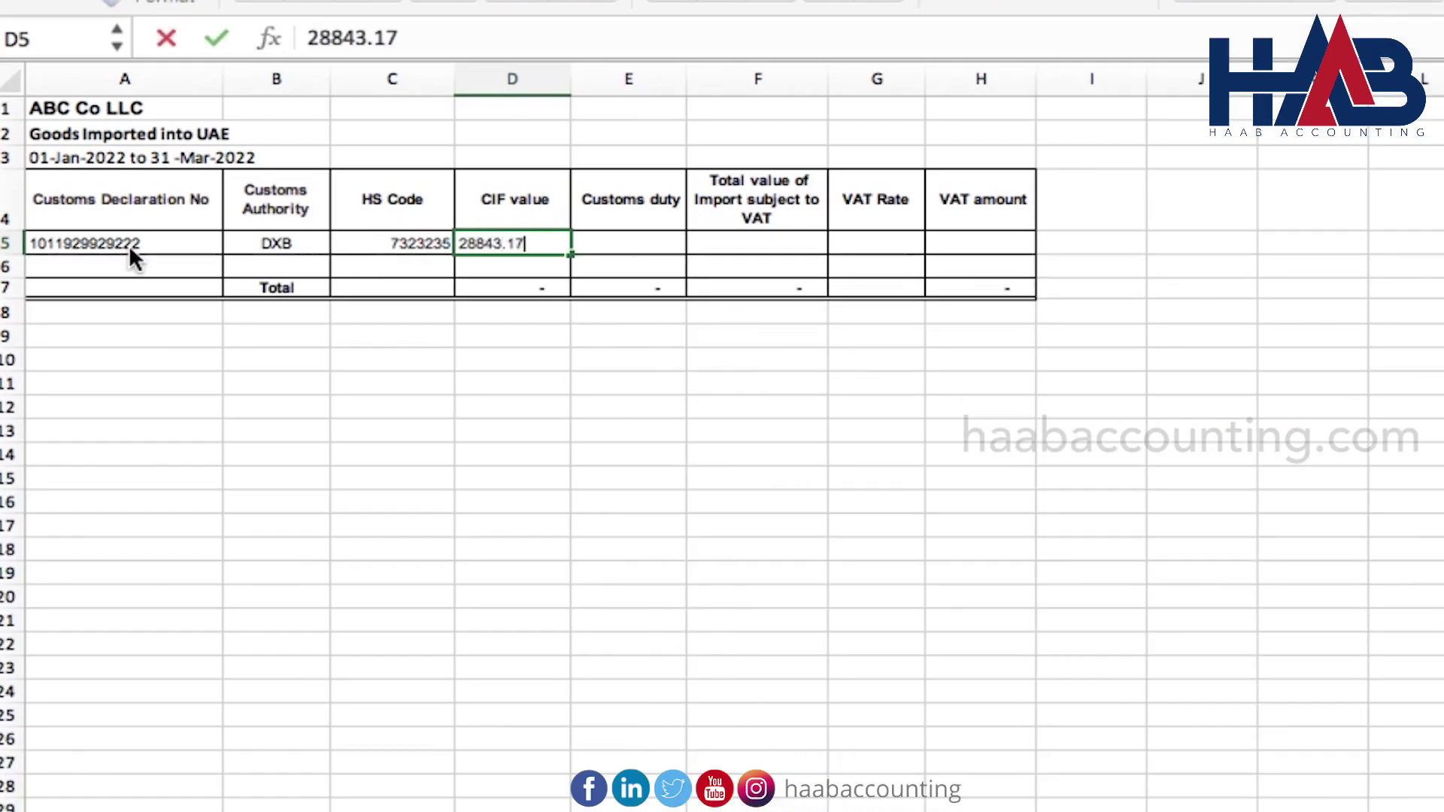
pyautogui.press('Tab')
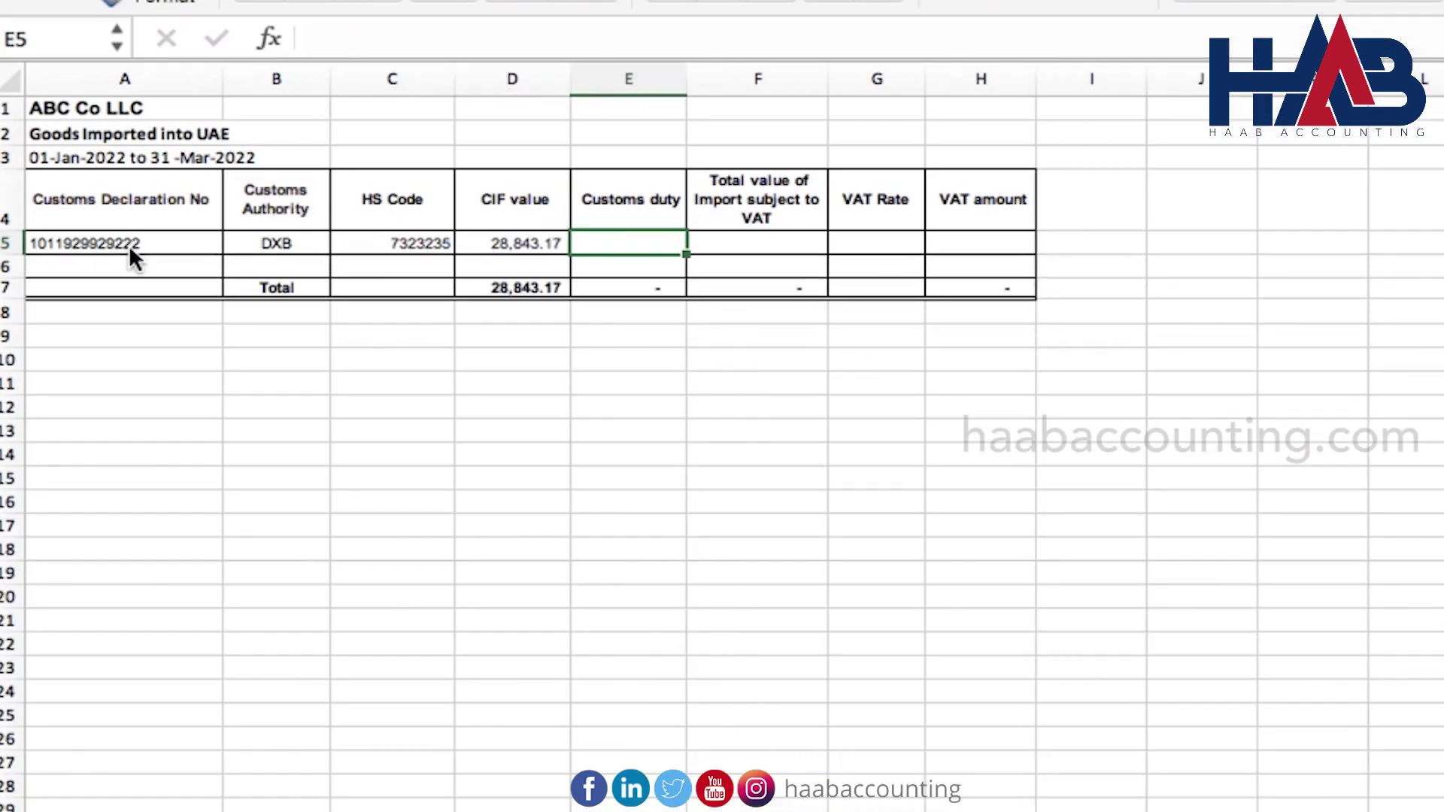
# Add customs duty =D5*5% and total value =D5+E5, giving 30,285.33
pyautogui.write('=D5*5%')
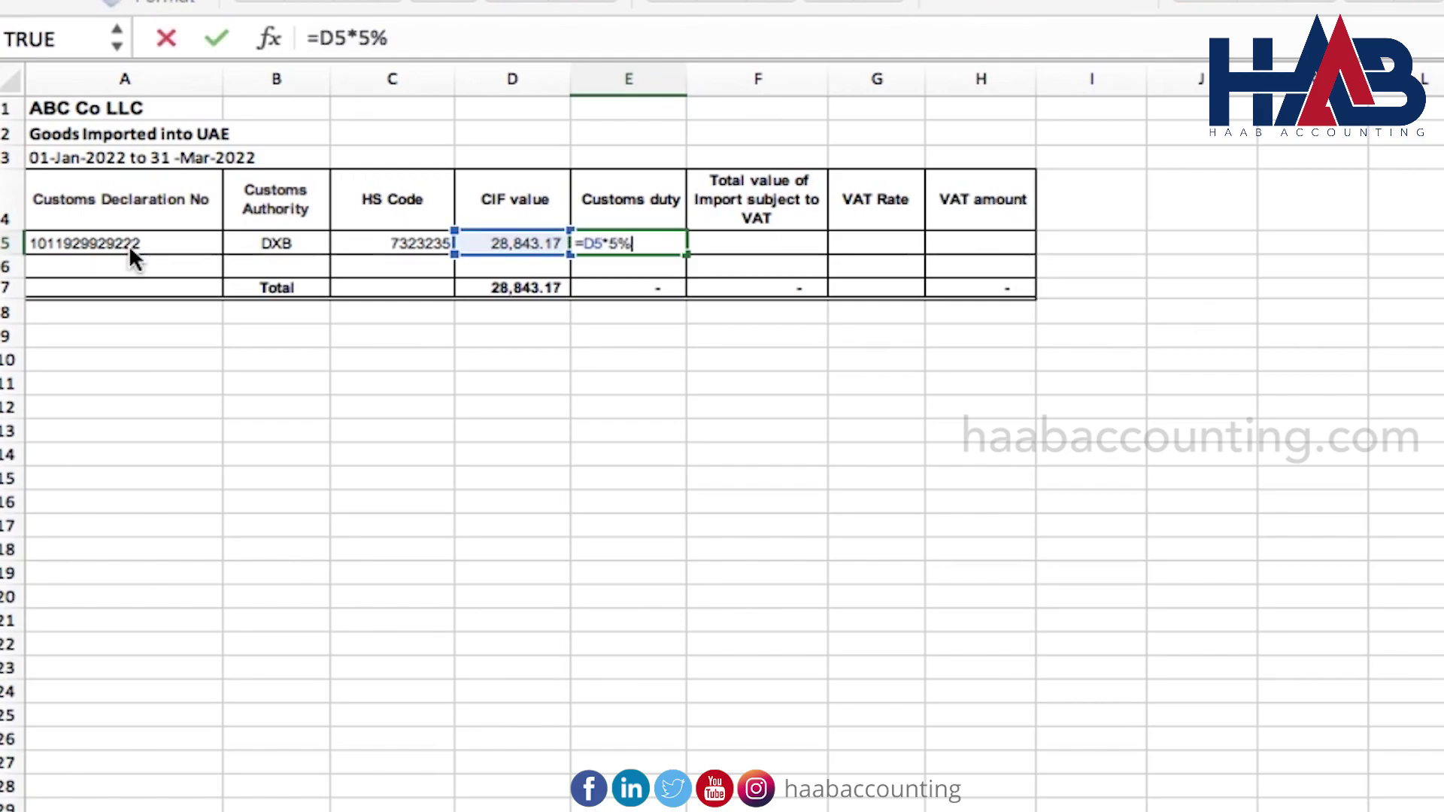
pyautogui.press('Tab')
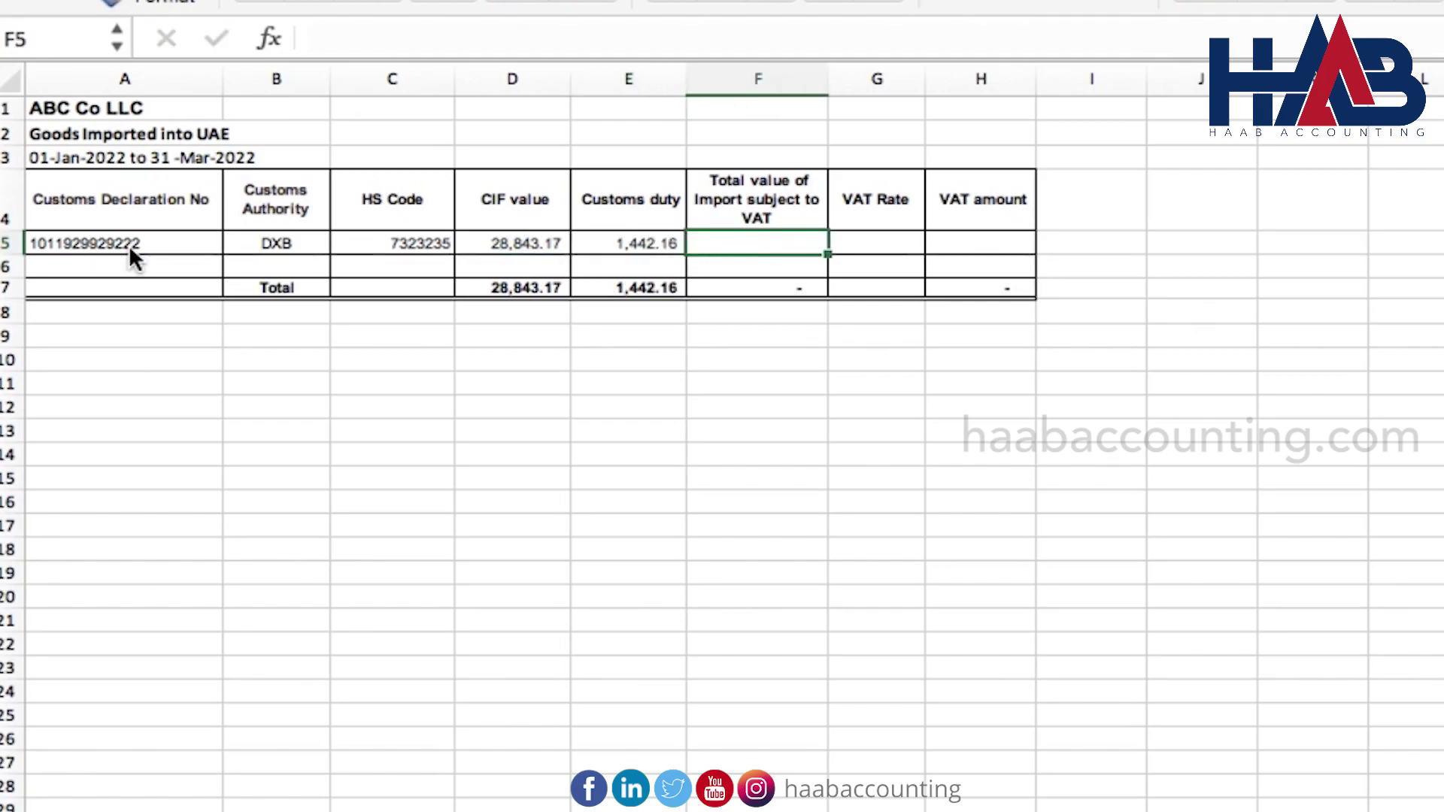
pyautogui.write('=D5+')
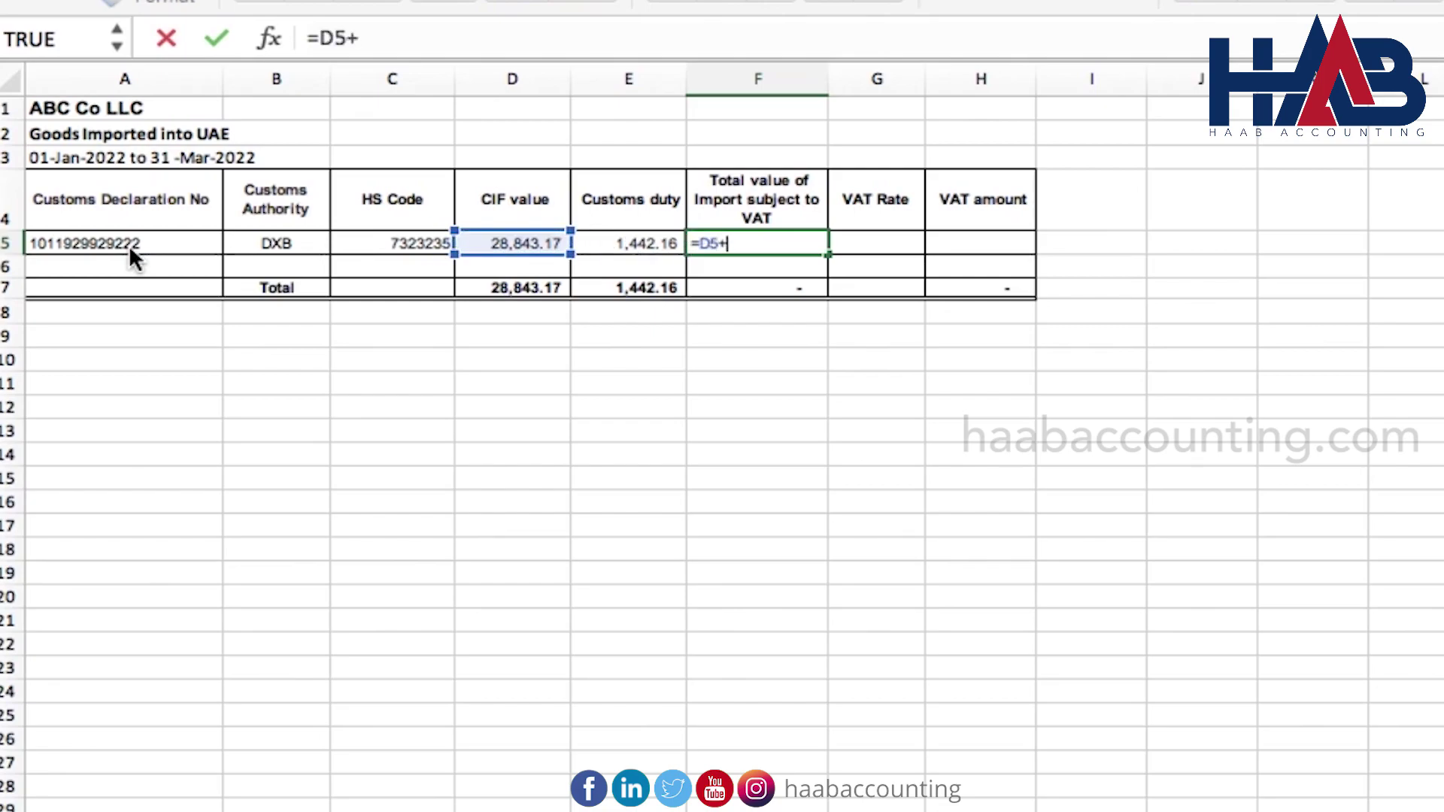
pyautogui.write('E5')
pyautogui.press('Return')
pyautogui.press('Up')
pyautogui.press('Right')
# Set the VAT rate to 5% and compute the VAT amount =F5*G5 as 1,514.27
pyautogui.write('5%')
pyautogui.press('Tab')
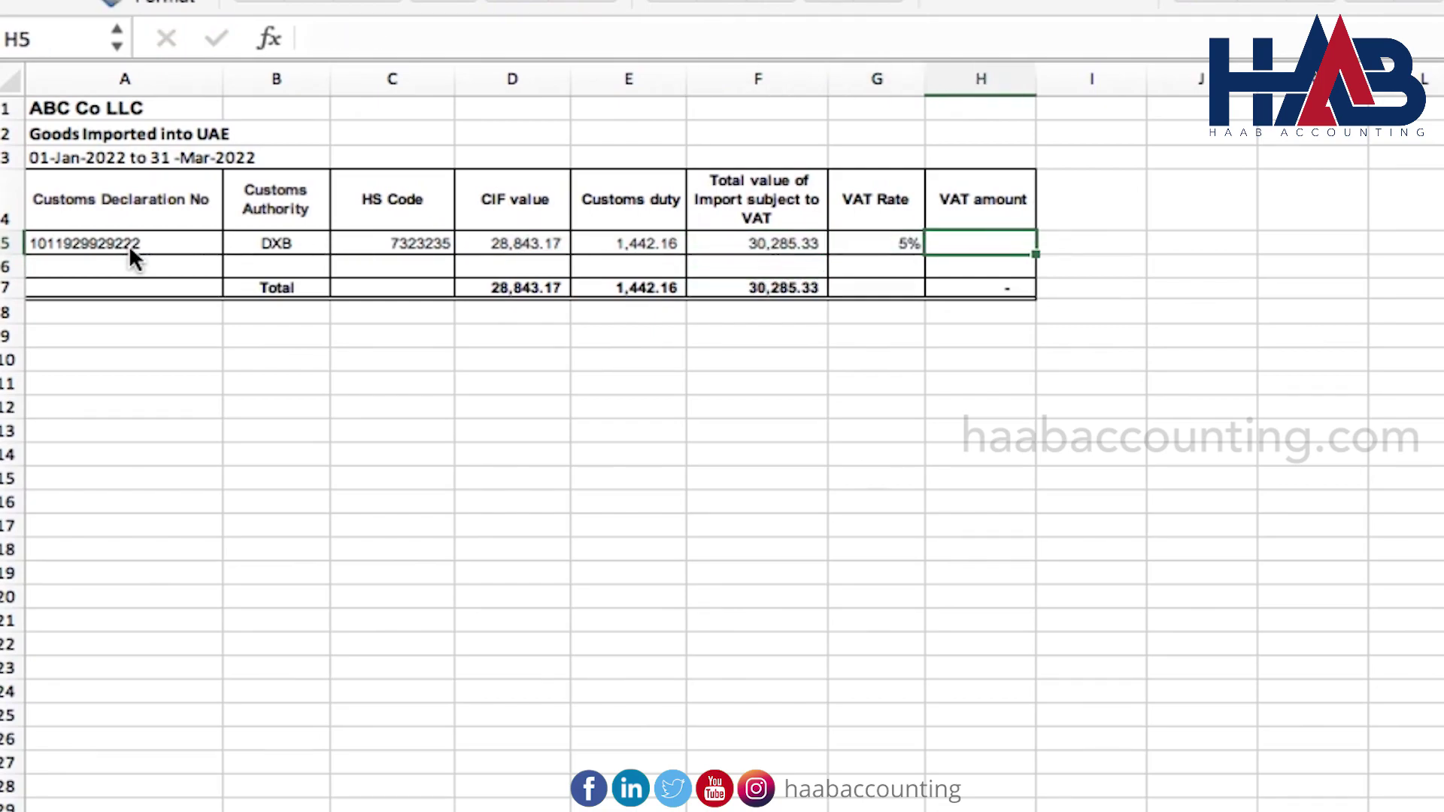
pyautogui.write('=')
pyautogui.press('Left')
pyautogui.press('Left')
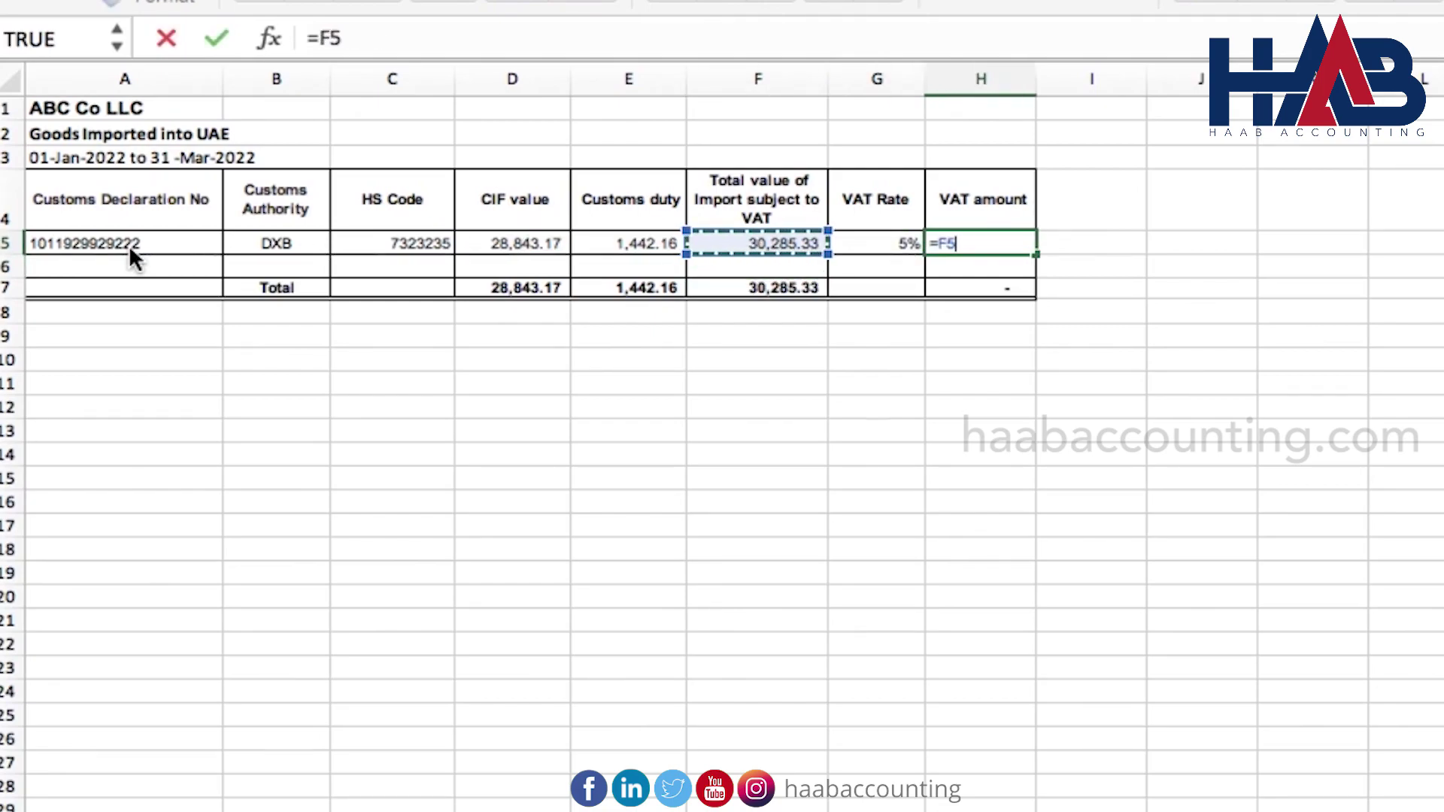
pyautogui.press('Left')
pyautogui.press('Right')
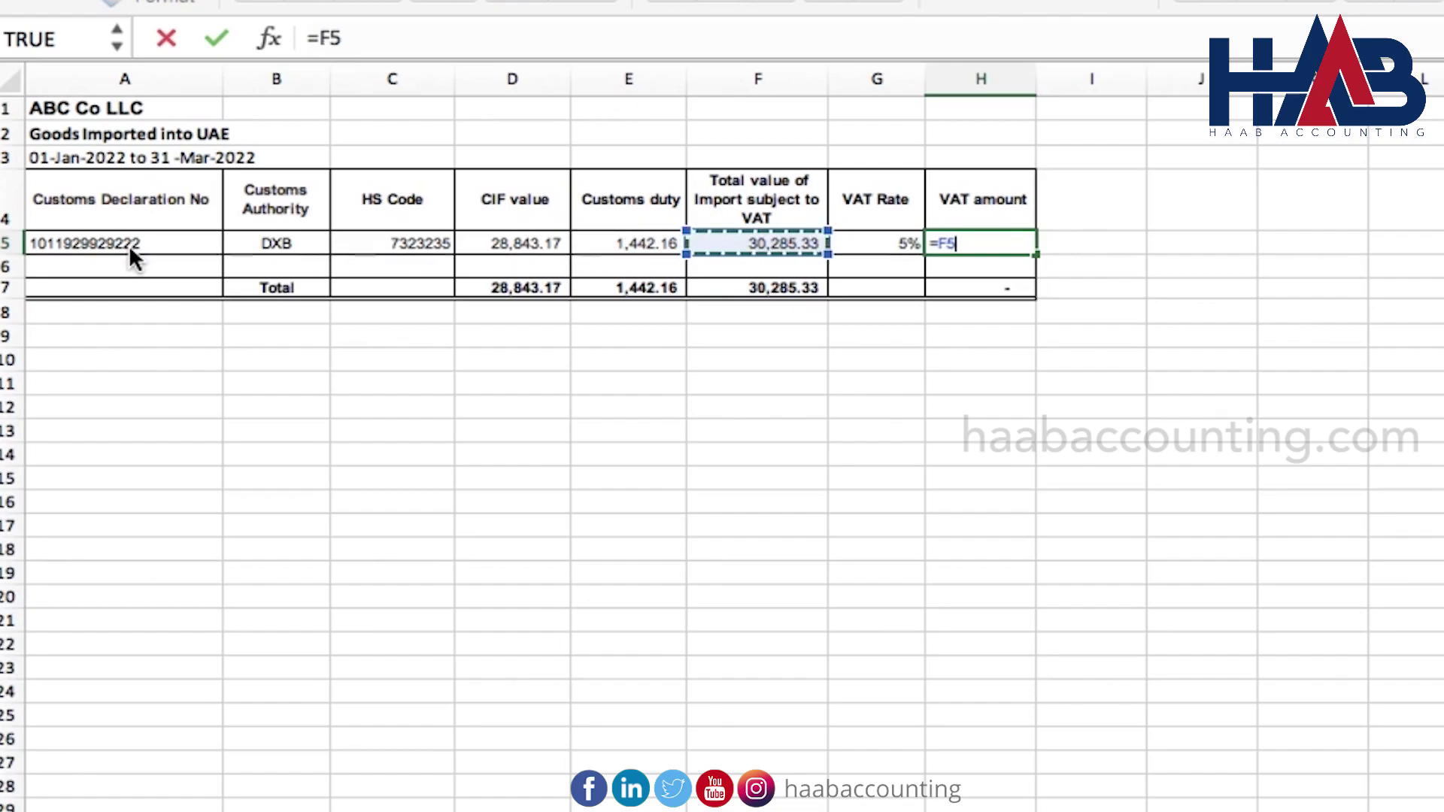
pyautogui.write('*')
pyautogui.press('Left')
pyautogui.press('Return')
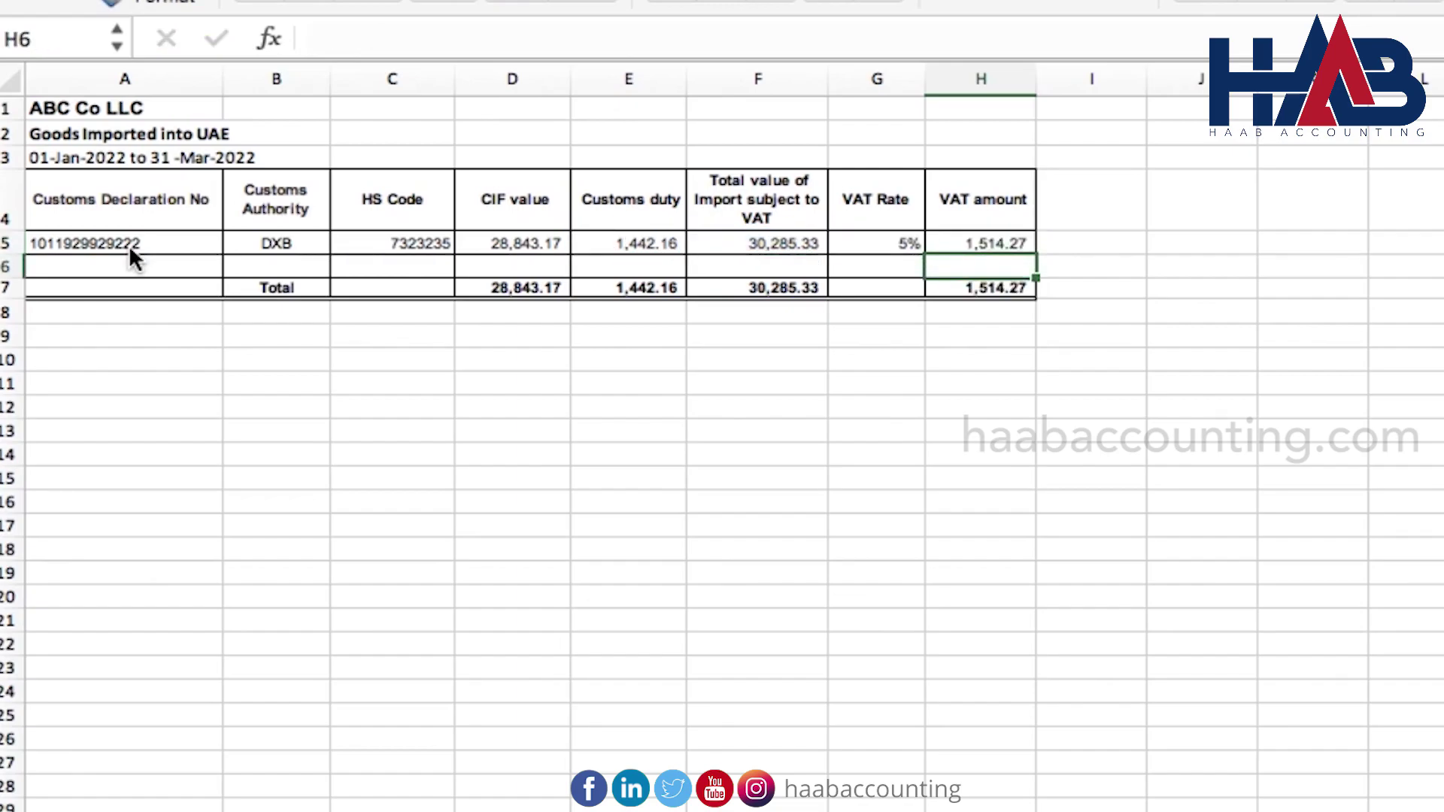
pyautogui.click(1181, 281)
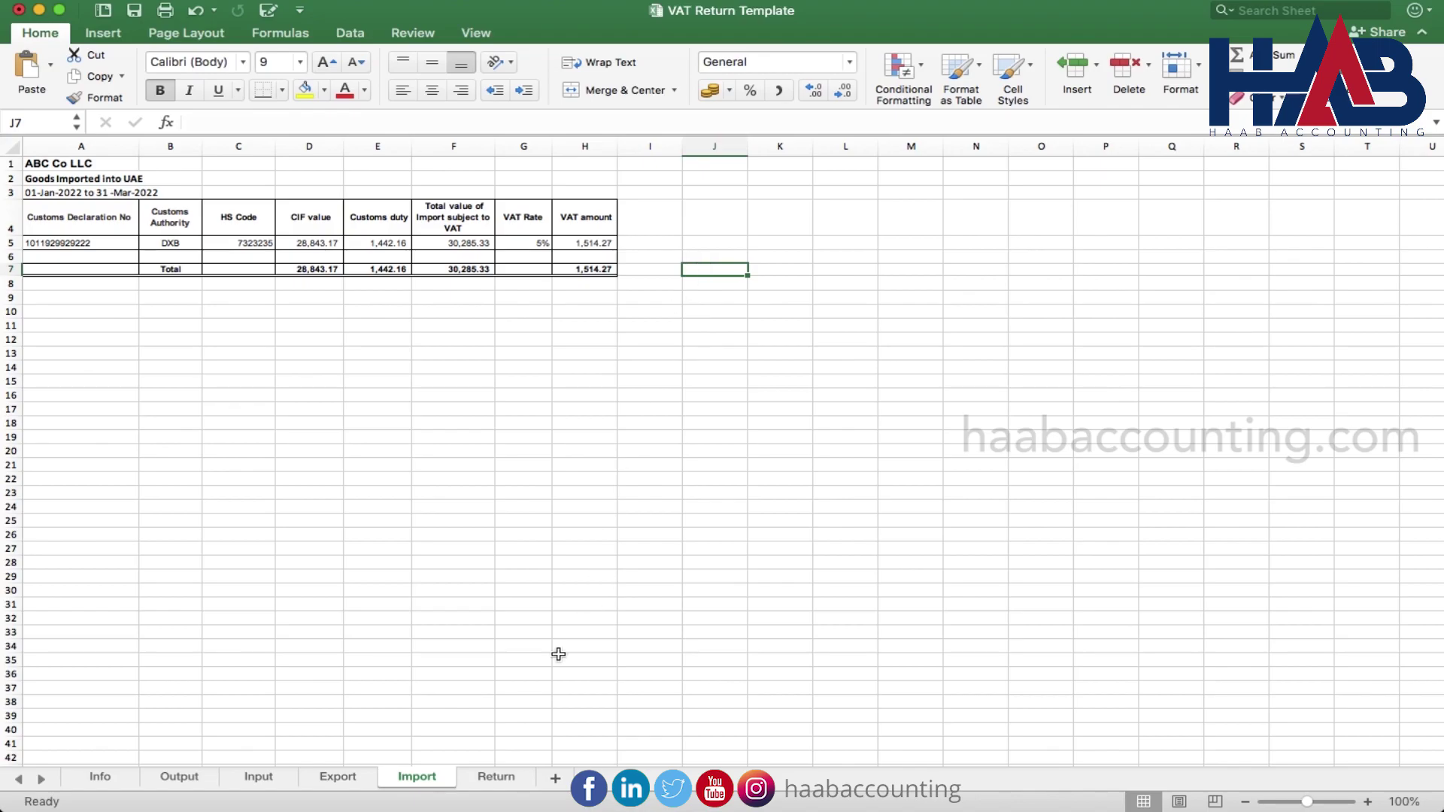
# On the Return sheet, check the 30,285.33 / 1,514.27 import and reverse charge rows and payable tax
pyautogui.click(512, 780)
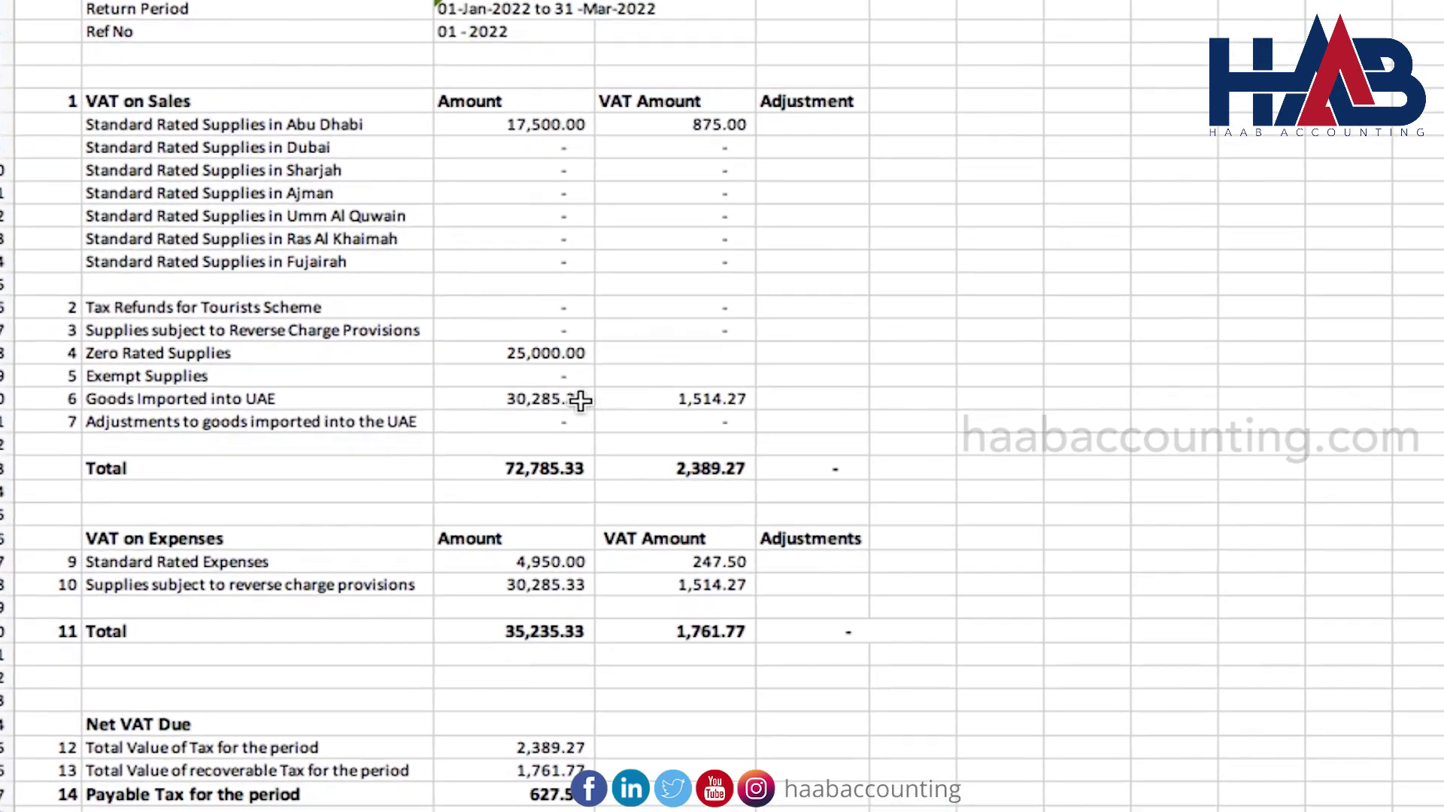
pyautogui.moveTo(353, 430); pyautogui.dragTo(419, 434)
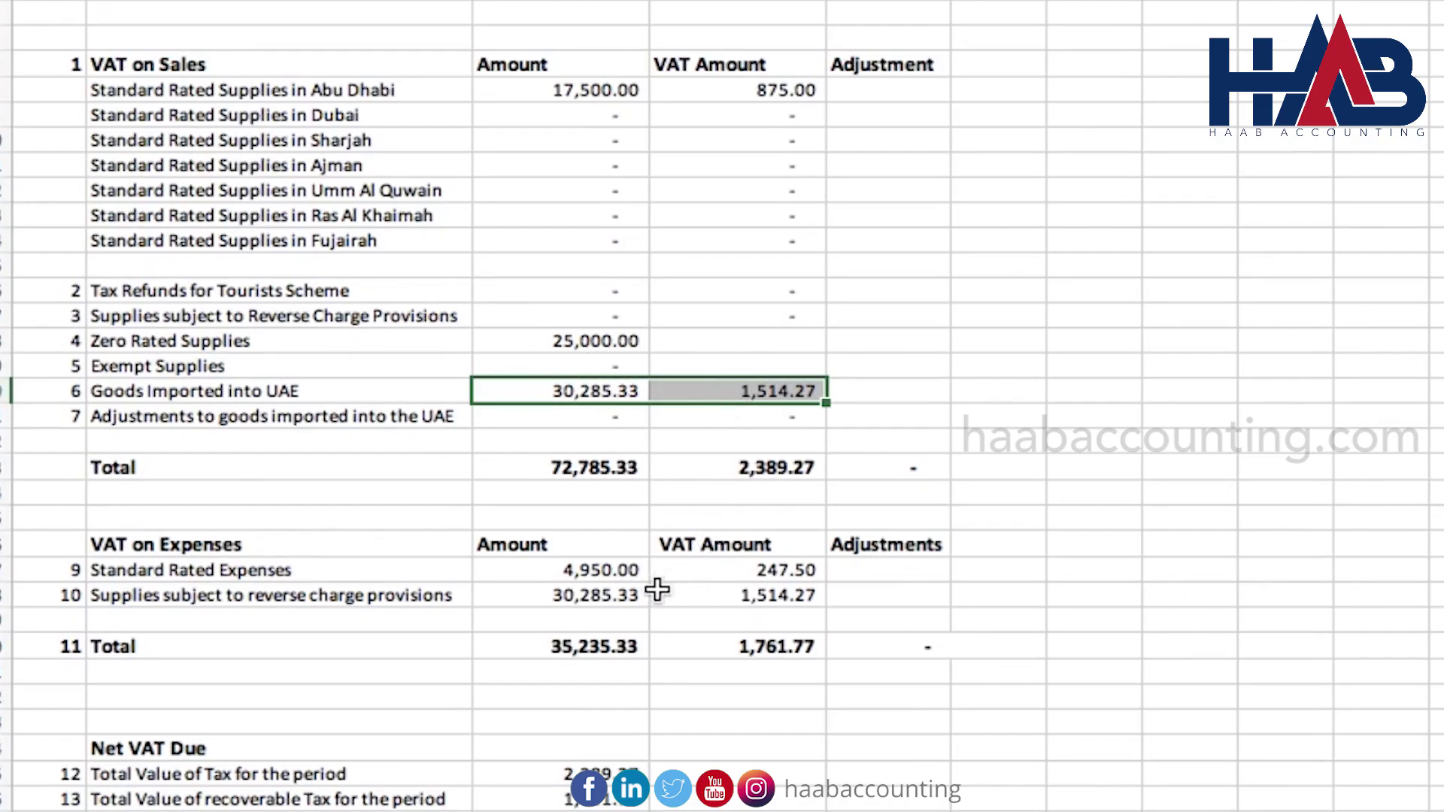
pyautogui.moveTo(606, 600); pyautogui.dragTo(709, 602)
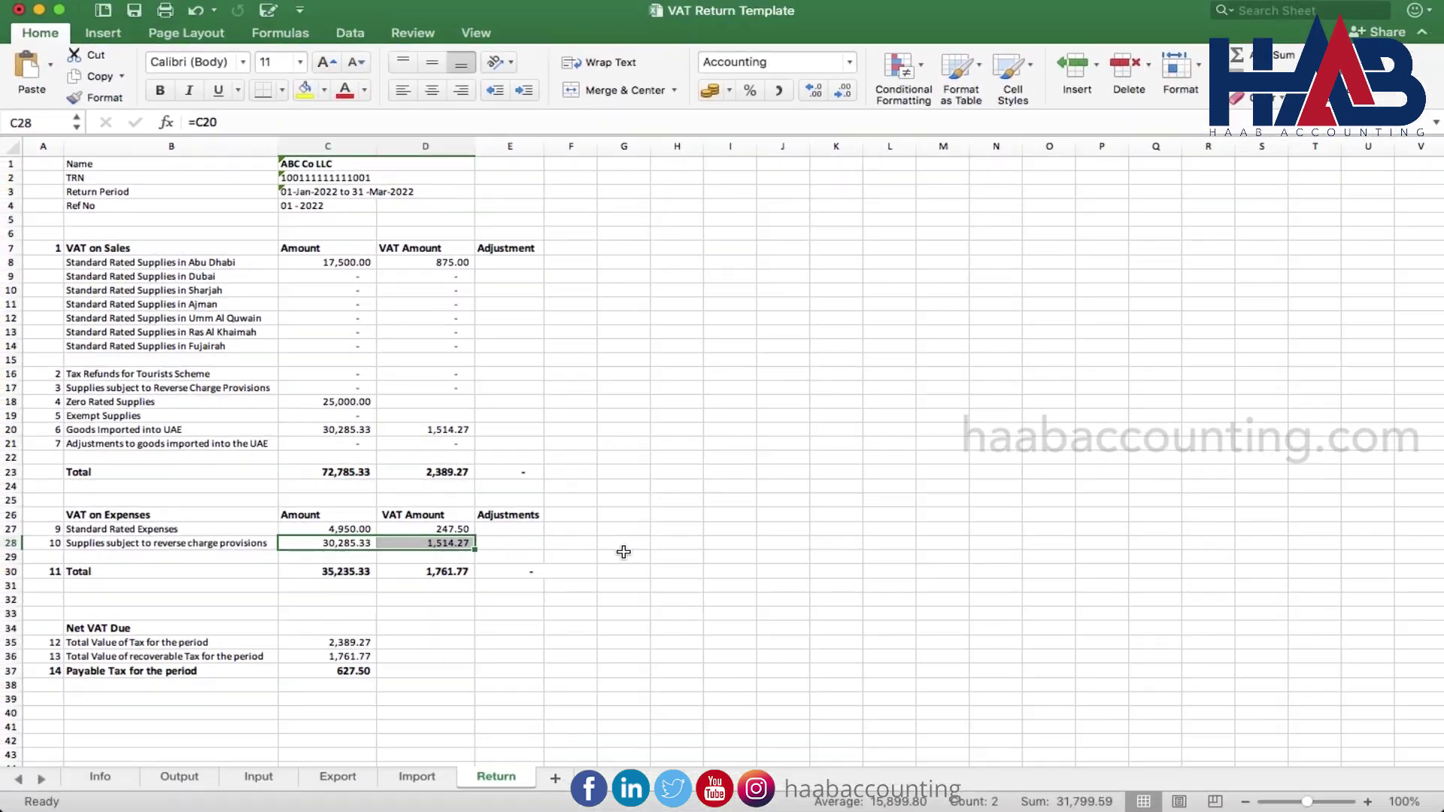
pyautogui.click(624, 555)
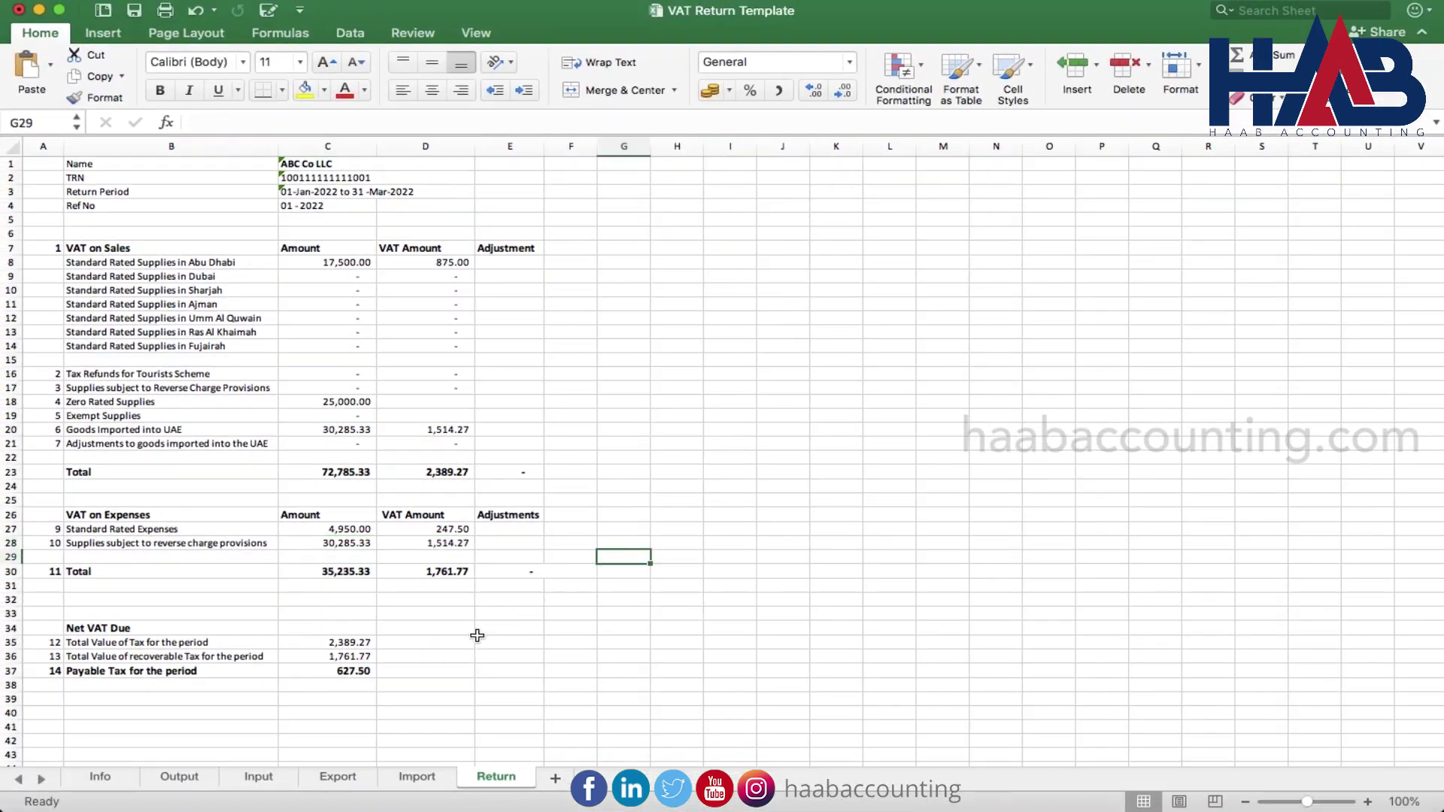
pyautogui.click(365, 672)
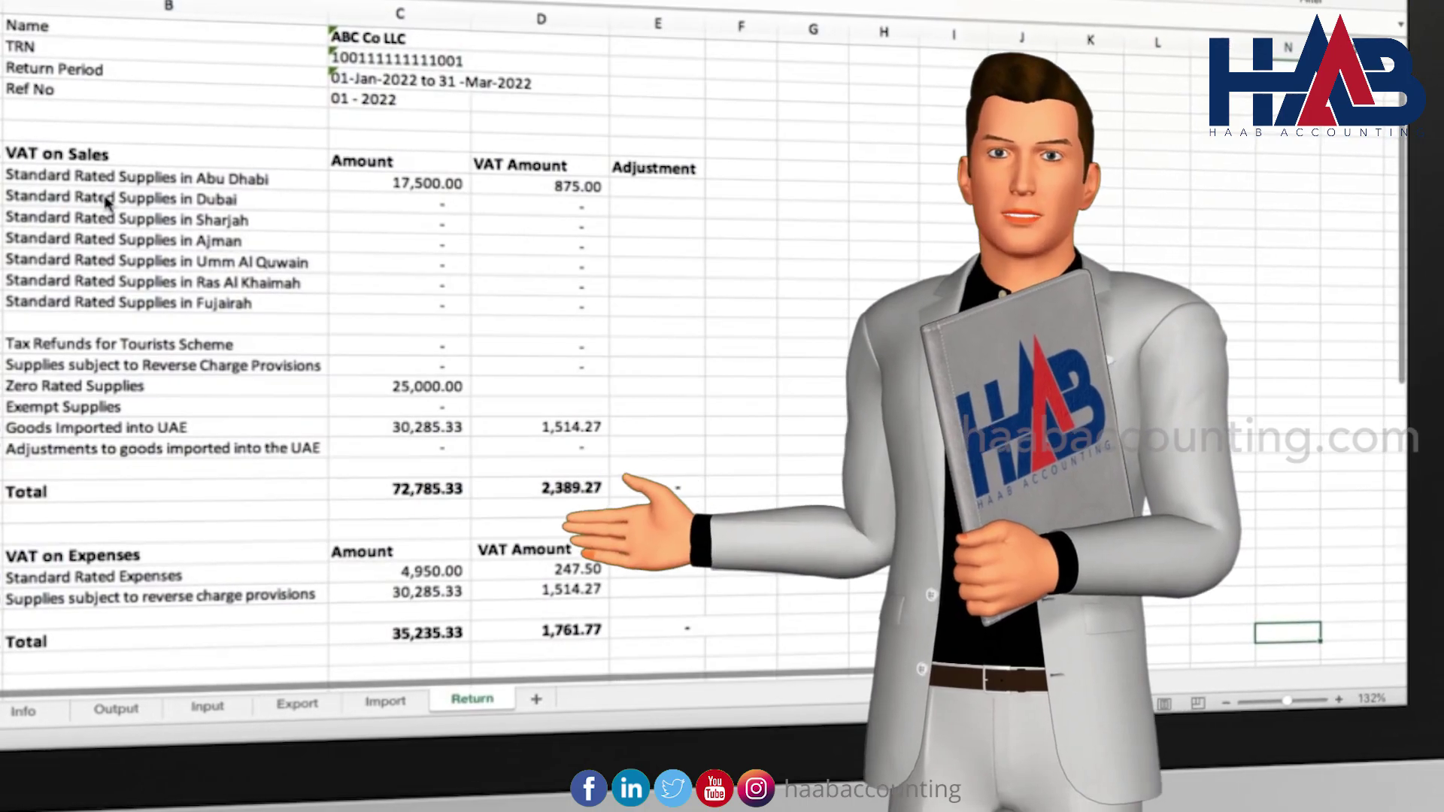
pyautogui.scroll(-2, 105, 202)
pyautogui.scroll(-2, 105, 197)
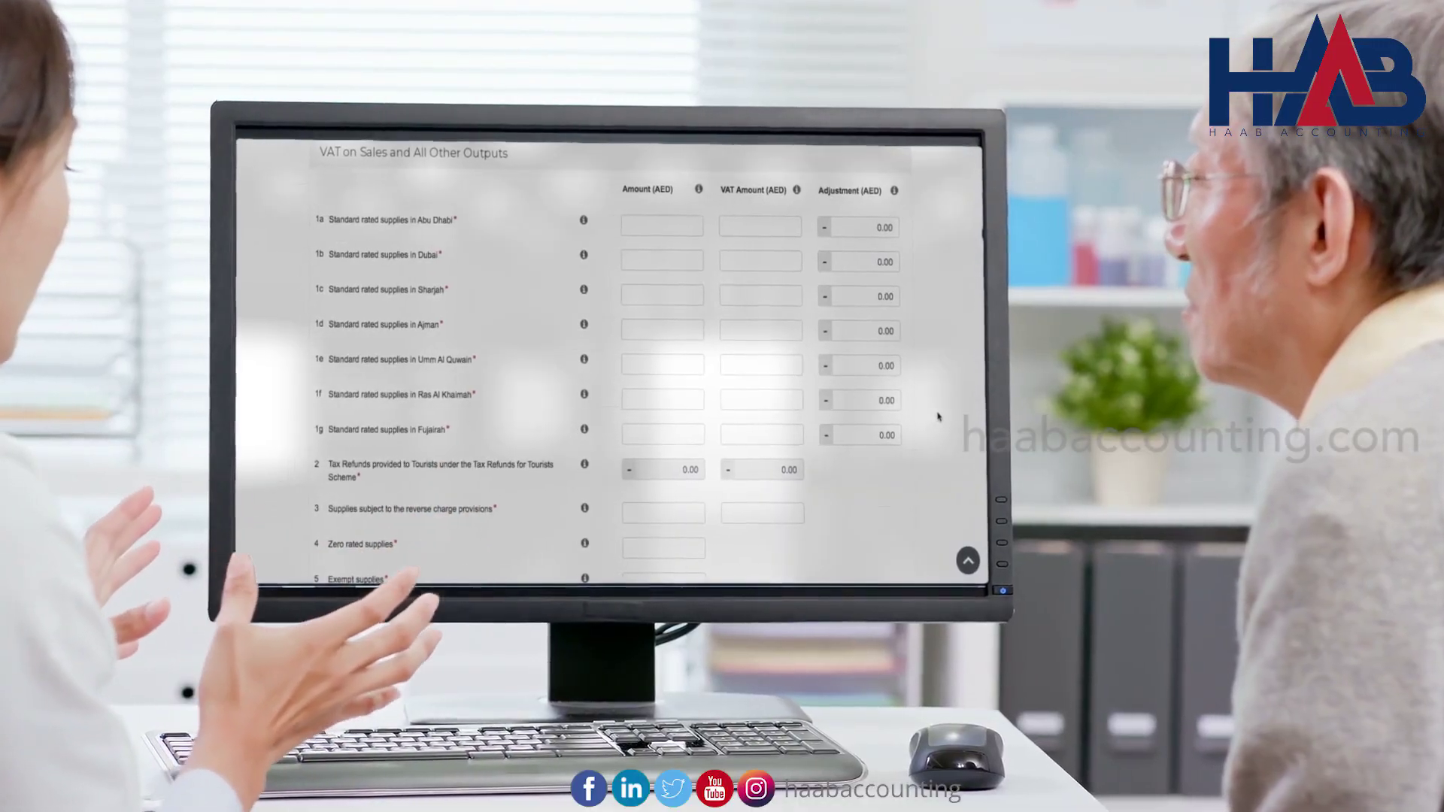
pyautogui.scroll(-2, 932, 418)
pyautogui.scroll(-4, 955, 418)
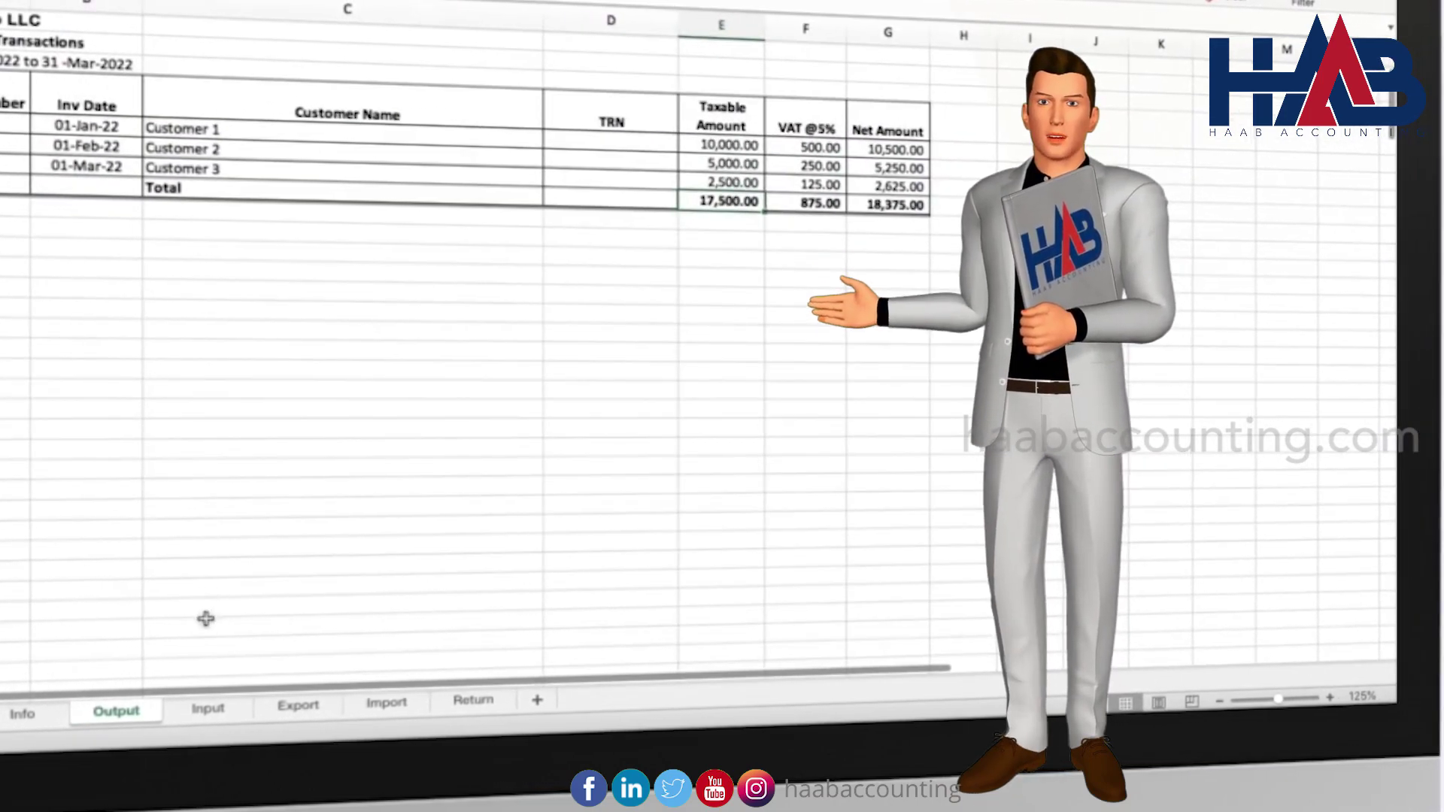
pyautogui.click(216, 704)
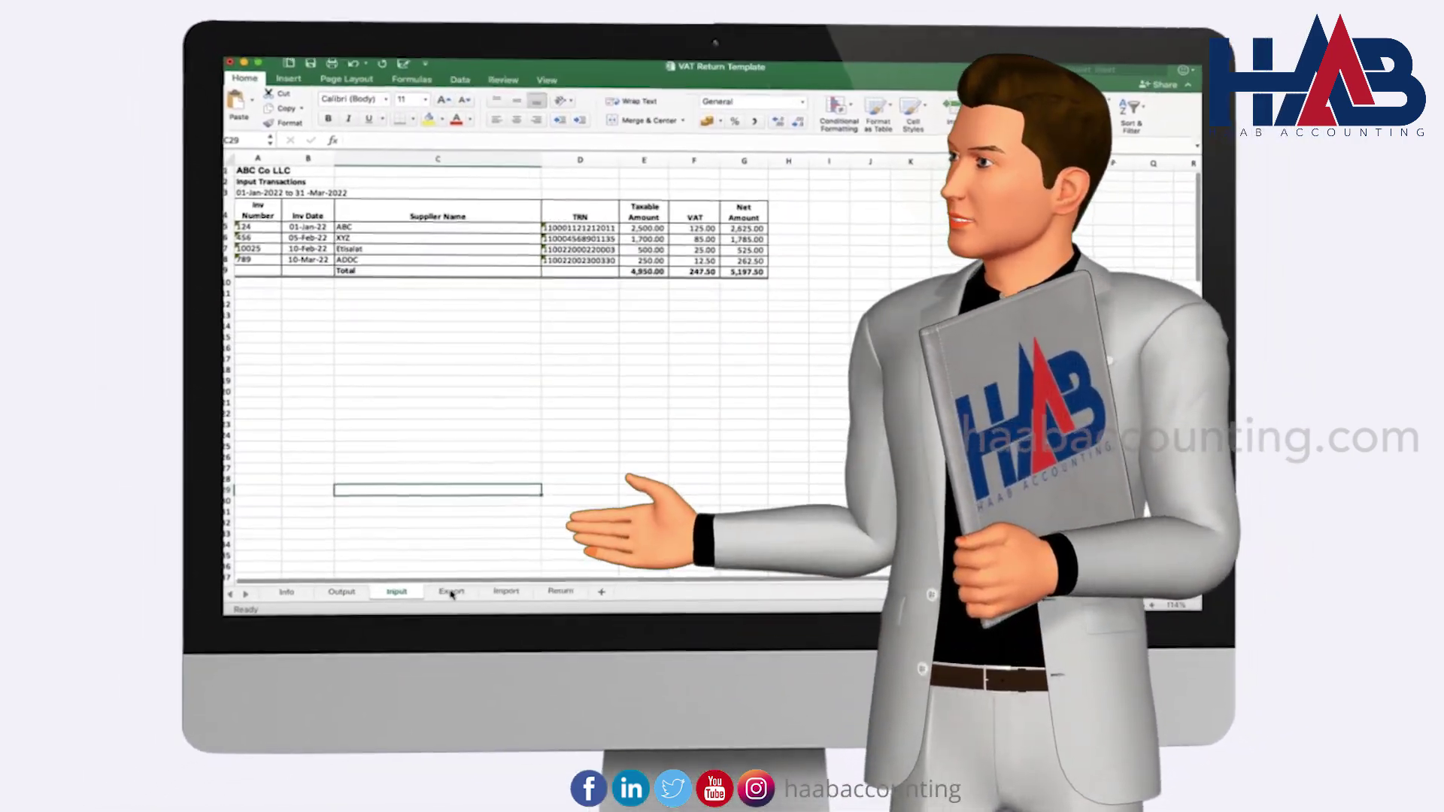
pyautogui.click(420, 613)
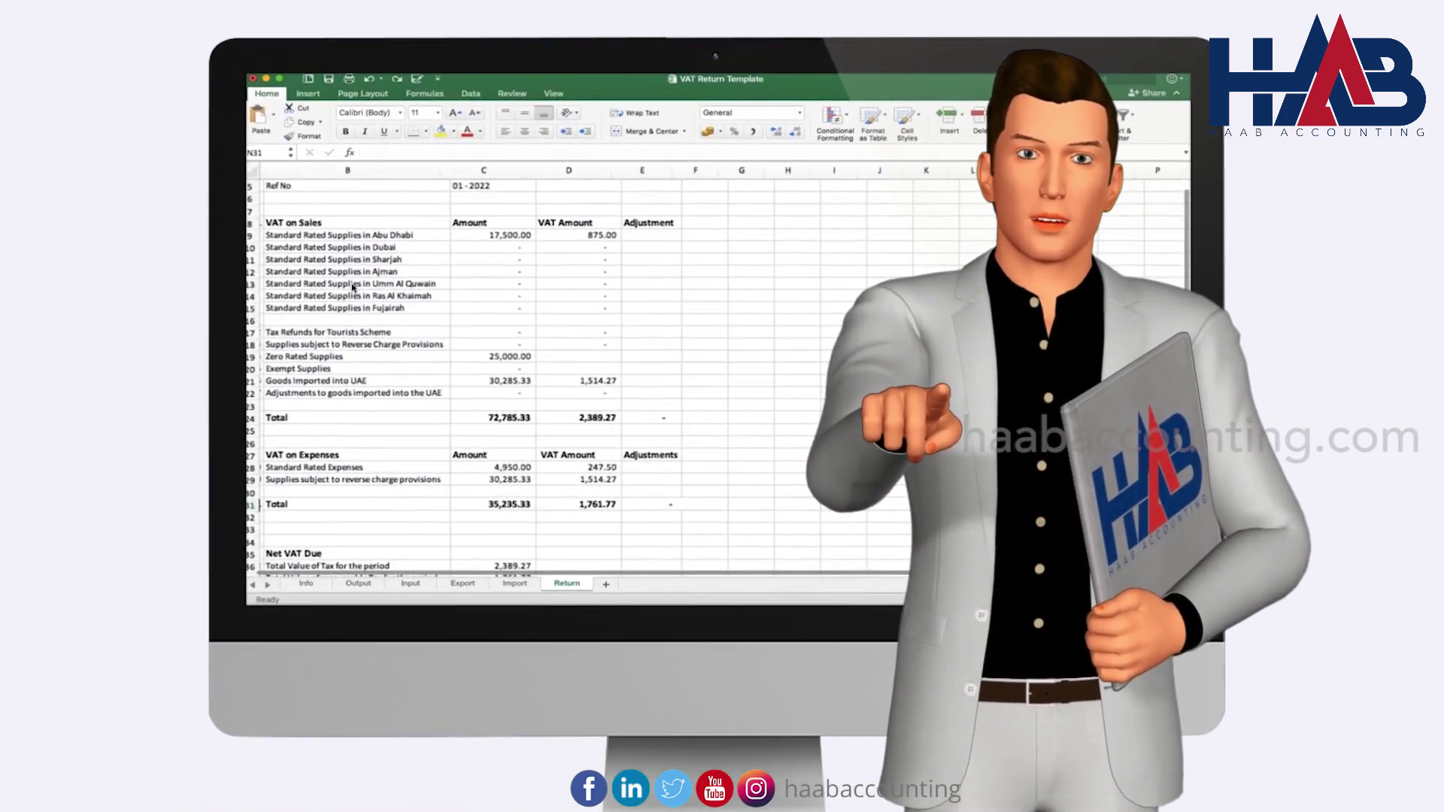
pyautogui.scroll(2, 338, 282)
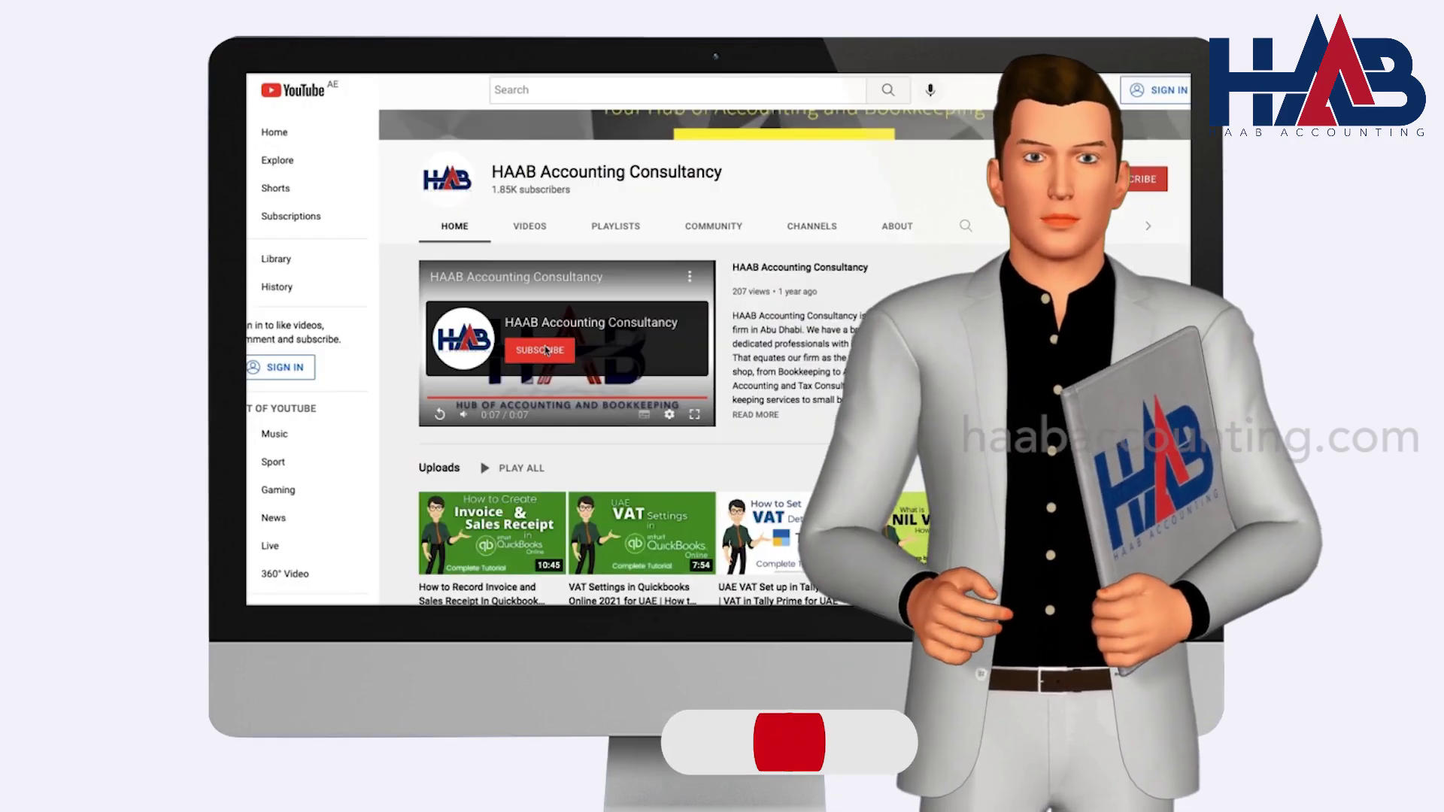